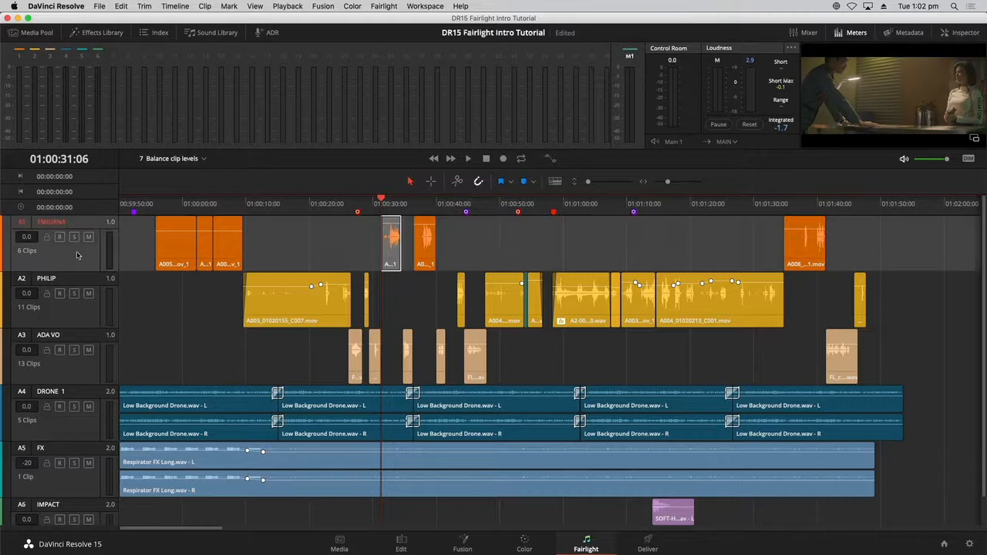
# - Toggle the EMILIANA and ADA VO track selections, then zoom and scroll to the dialogue near 01:00:30
pyautogui.doubleClick(81, 312)
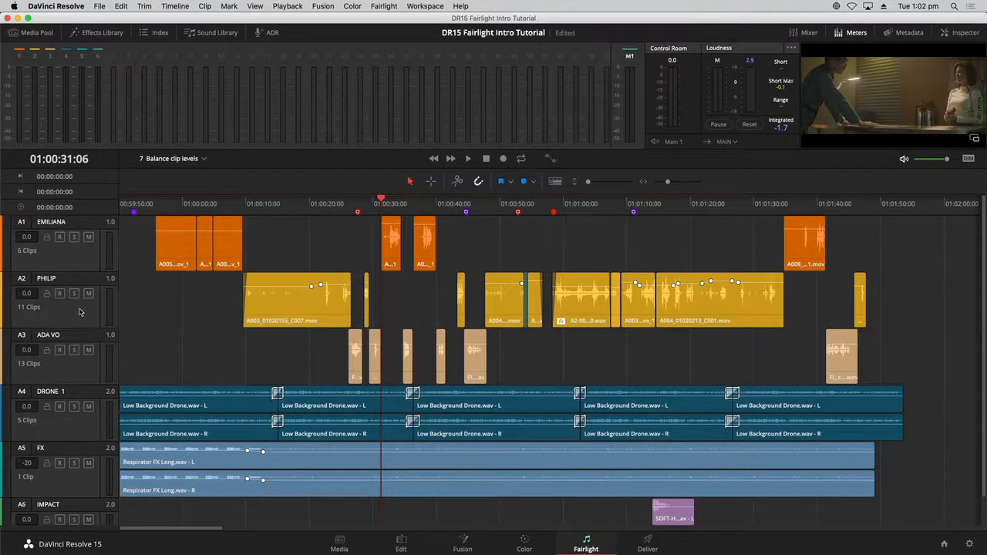
pyautogui.click(78, 369)
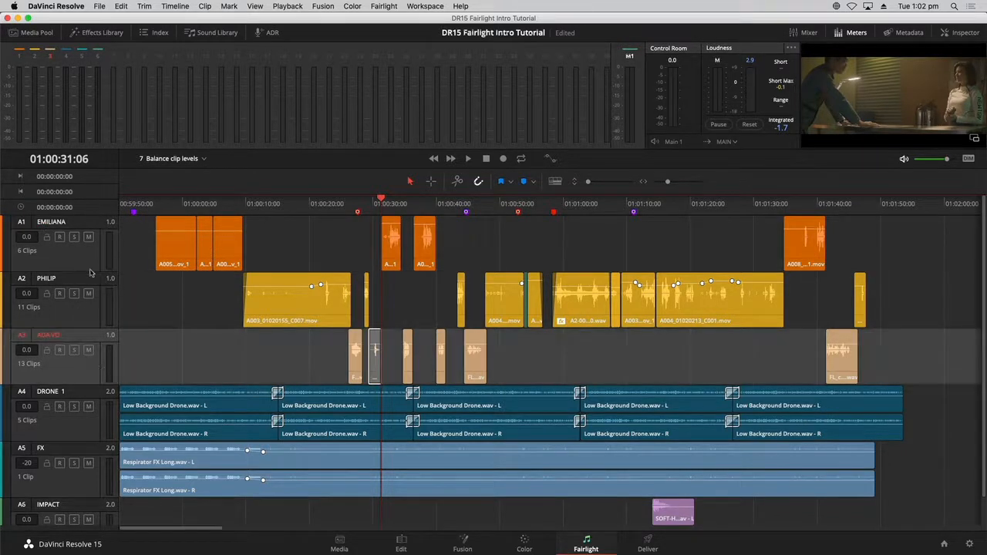
pyautogui.click(86, 265)
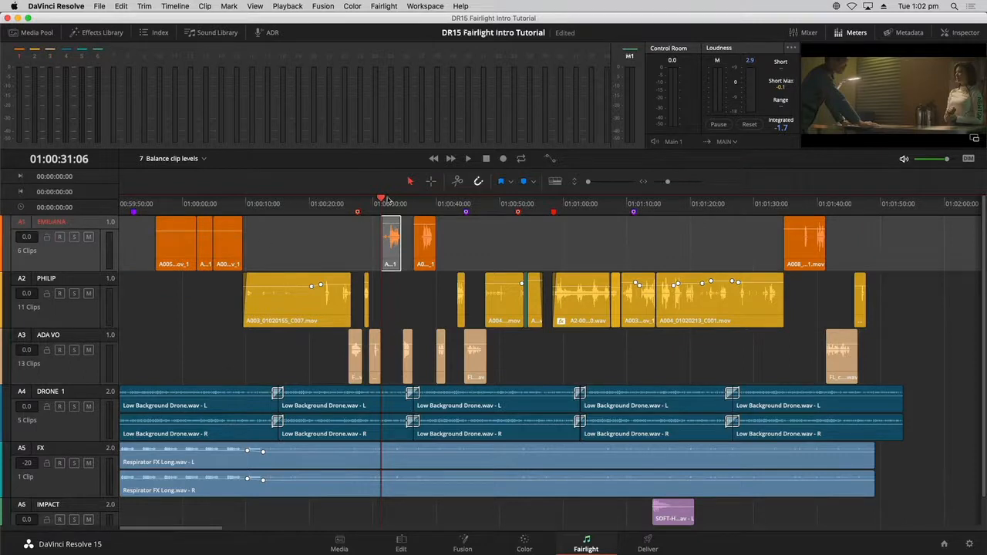
pyautogui.click(371, 234)
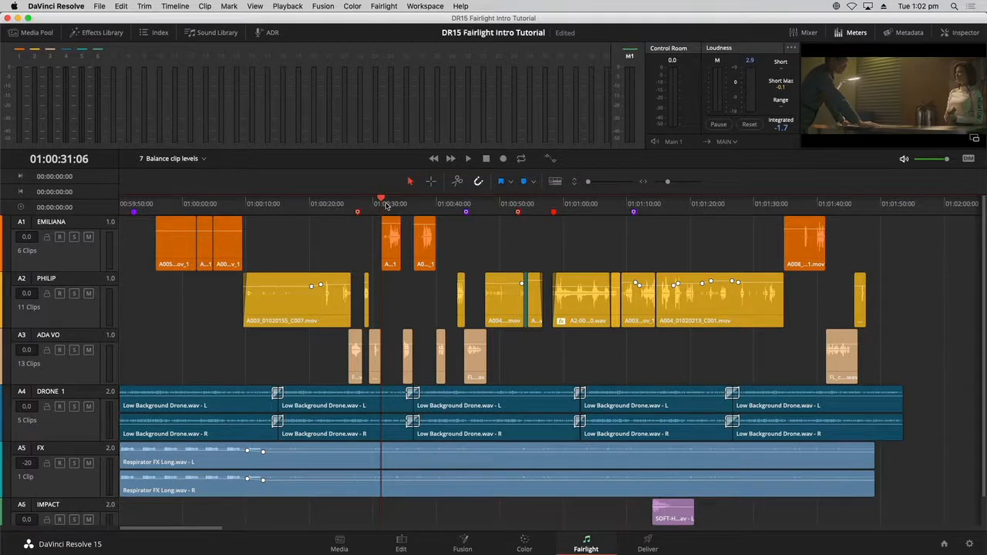
pyautogui.press('super+equal')
pyautogui.press('super+equal')
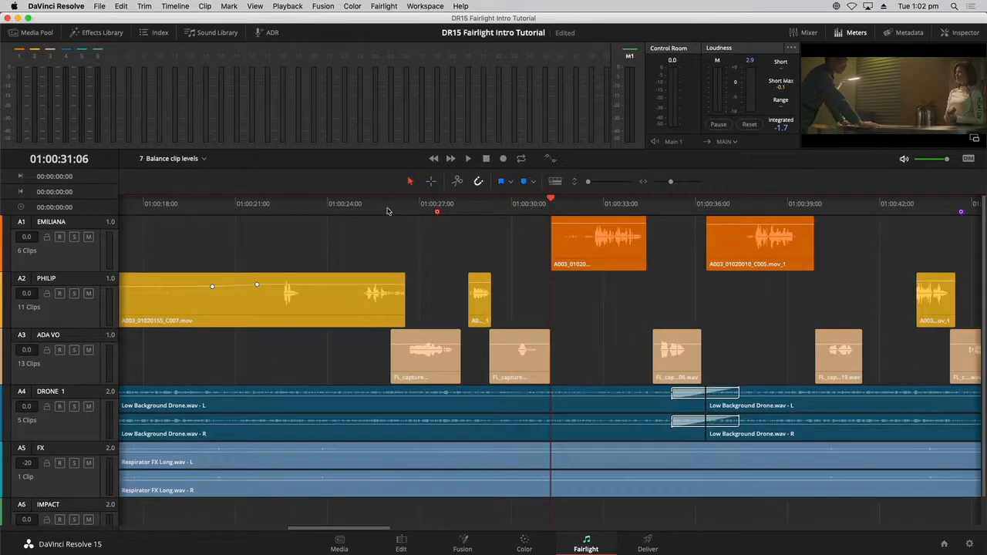
pyautogui.moveTo(360, 531); pyautogui.dragTo(415, 533)
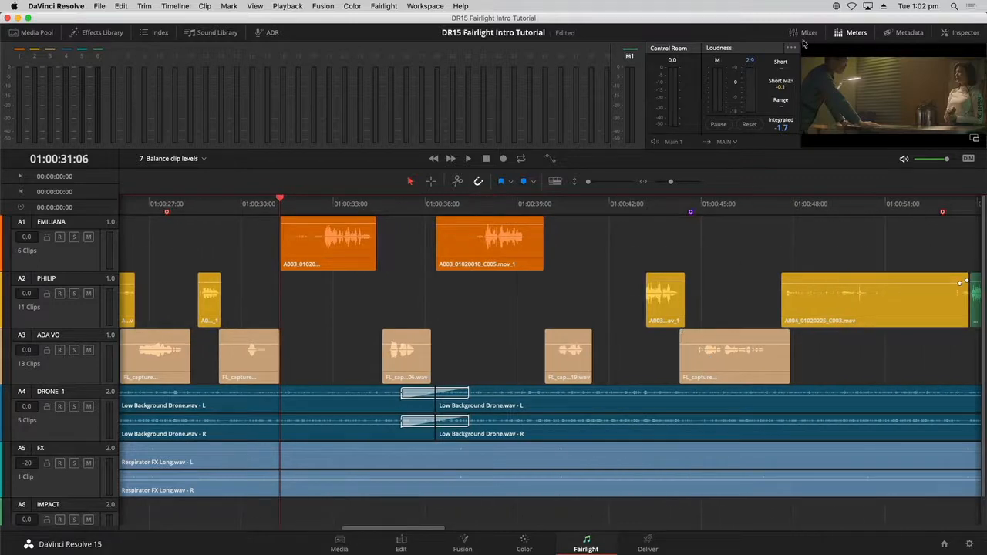
# - Show the mixer widened to all six strips, select A1 and solo the EMILIANA track
pyautogui.click(806, 32)
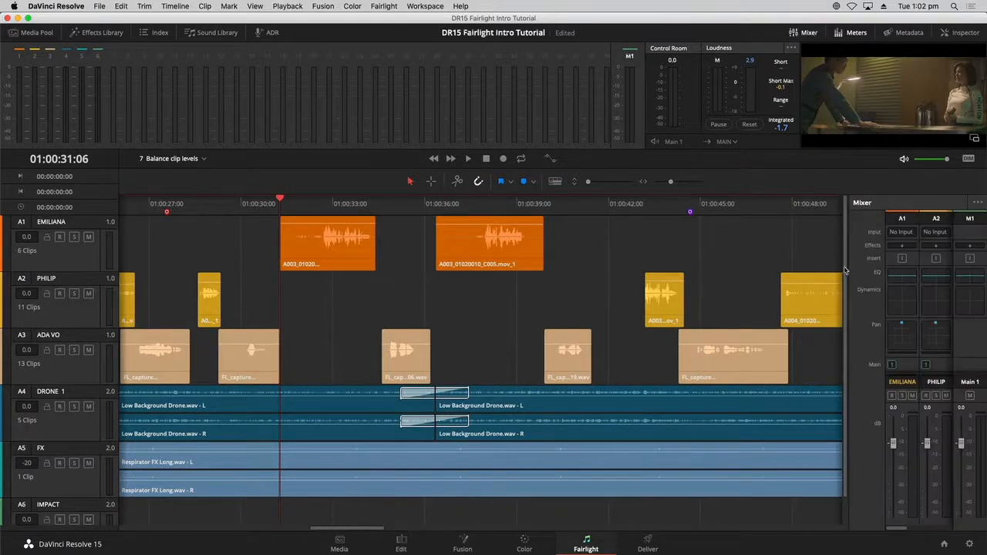
pyautogui.moveTo(847, 269); pyautogui.dragTo(630, 296)
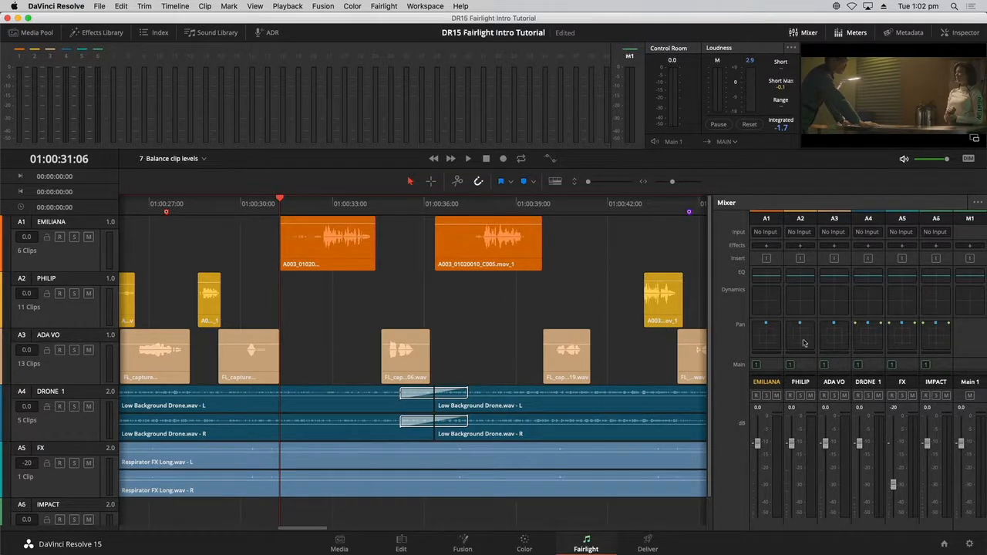
pyautogui.click(772, 366)
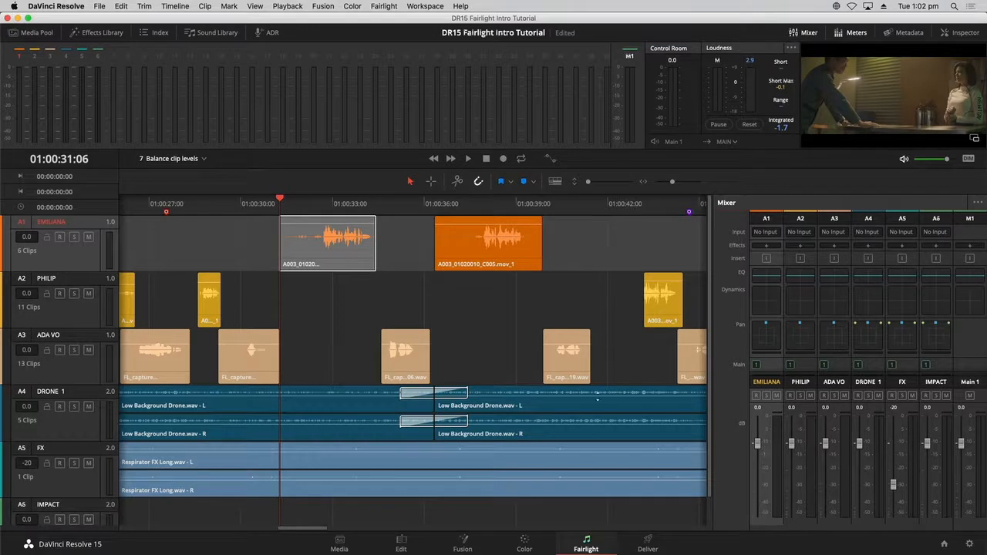
pyautogui.click(76, 237)
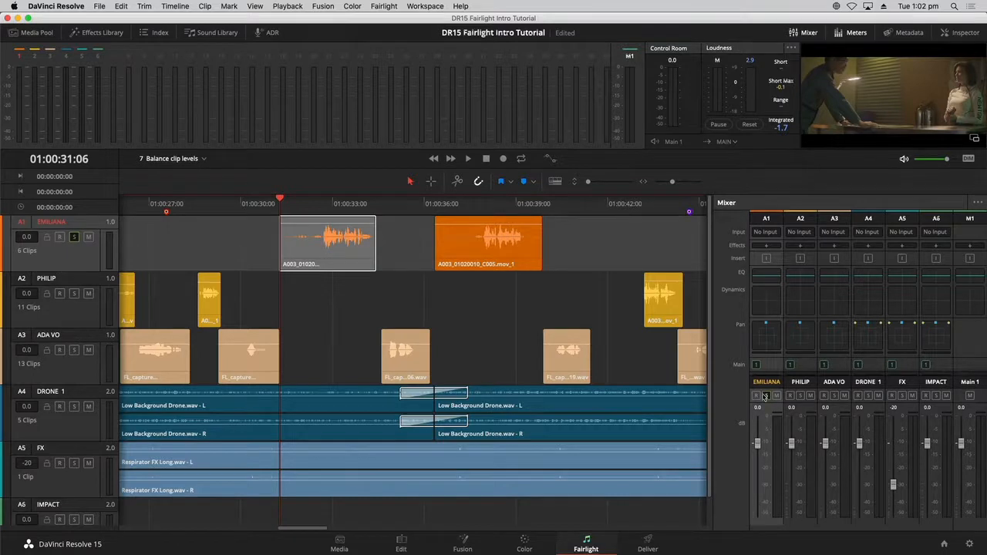
# - Play and stop the soloed EMILIANA dialogue to check its meter level
pyautogui.press('space')
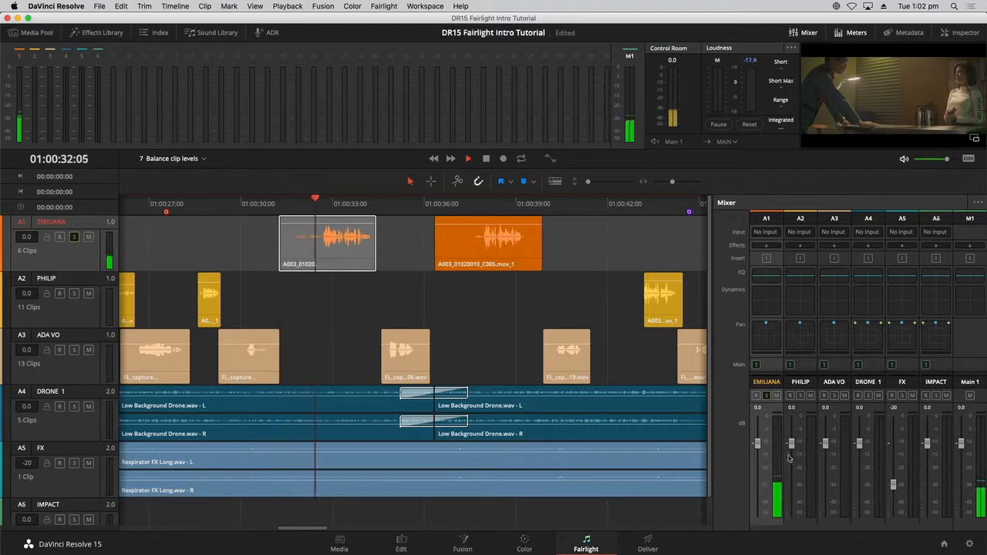
pyautogui.press('space')
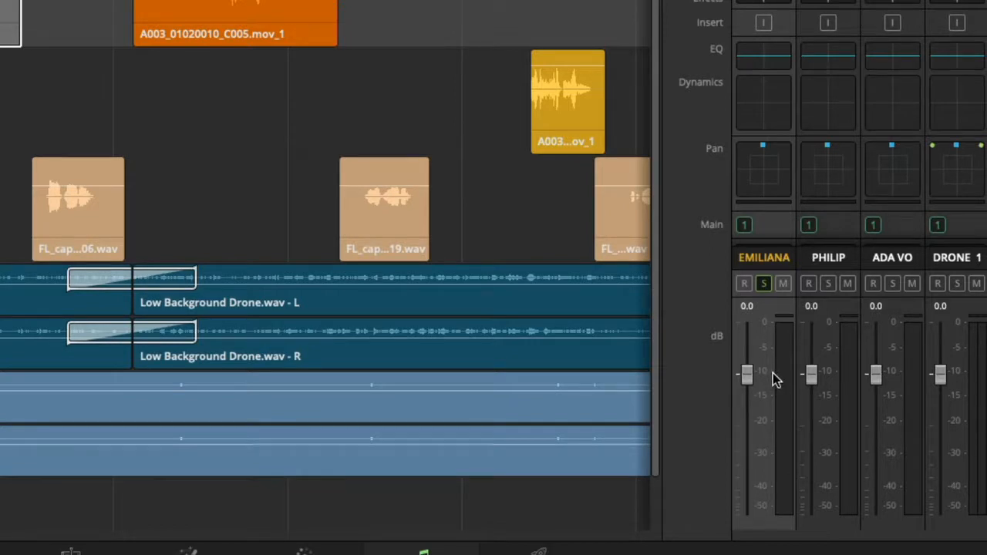
# - Play the soloed EMILIANA dialogue again, watching the A1 meter peak near -5 dB
pyautogui.press('space')
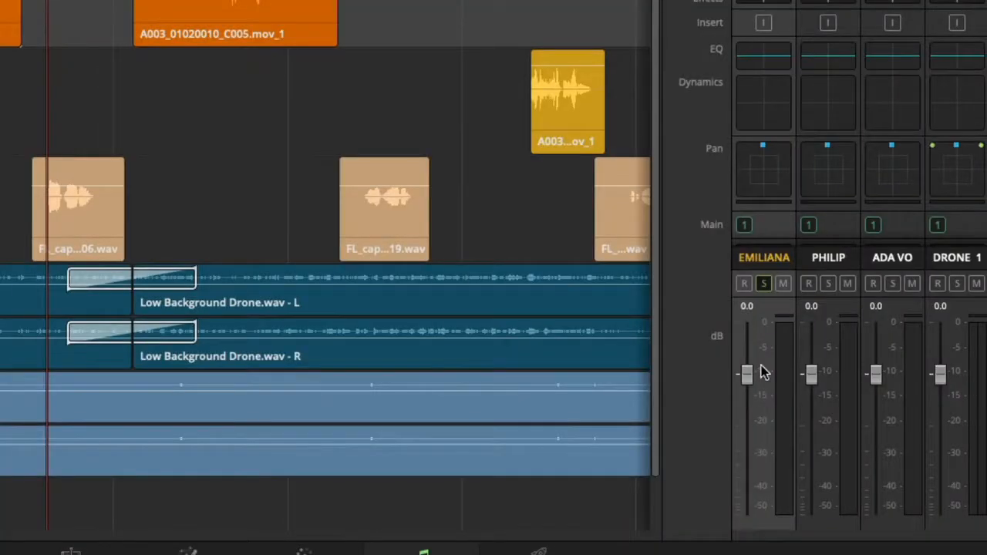
pyautogui.press('space')
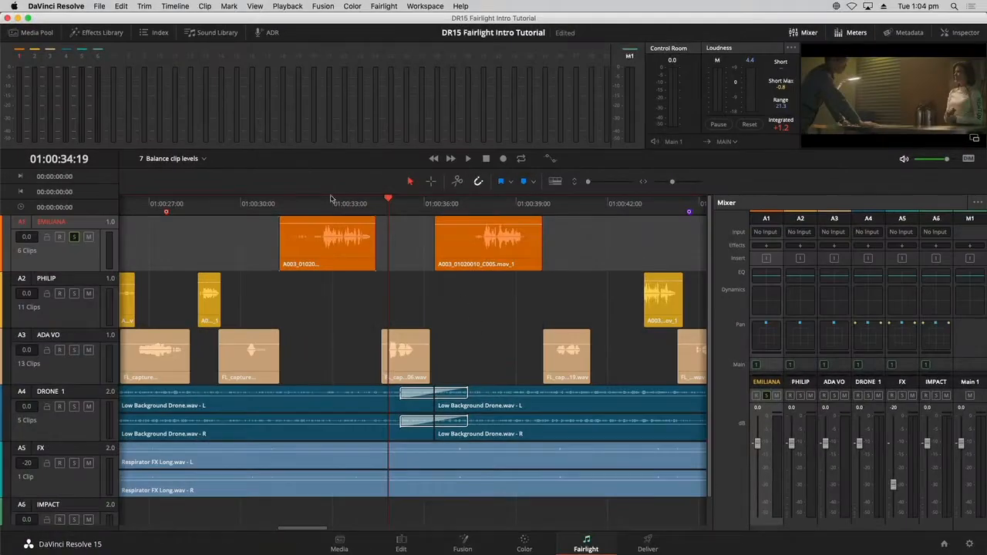
# - Lower the first EMILIANA clip's volume line, zoom in and make the A1 track taller
pyautogui.click(336, 239)
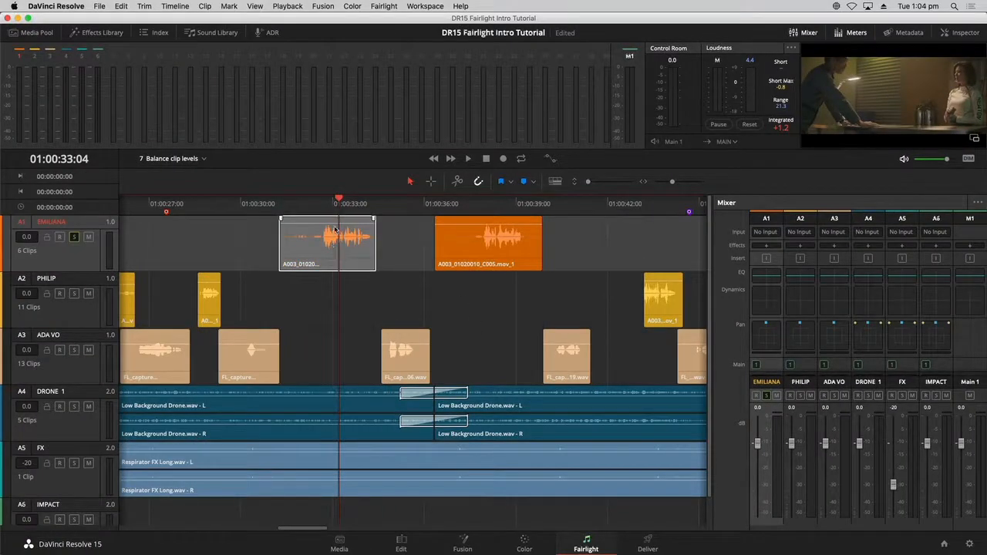
pyautogui.moveTo(336, 223); pyautogui.dragTo(336, 228)
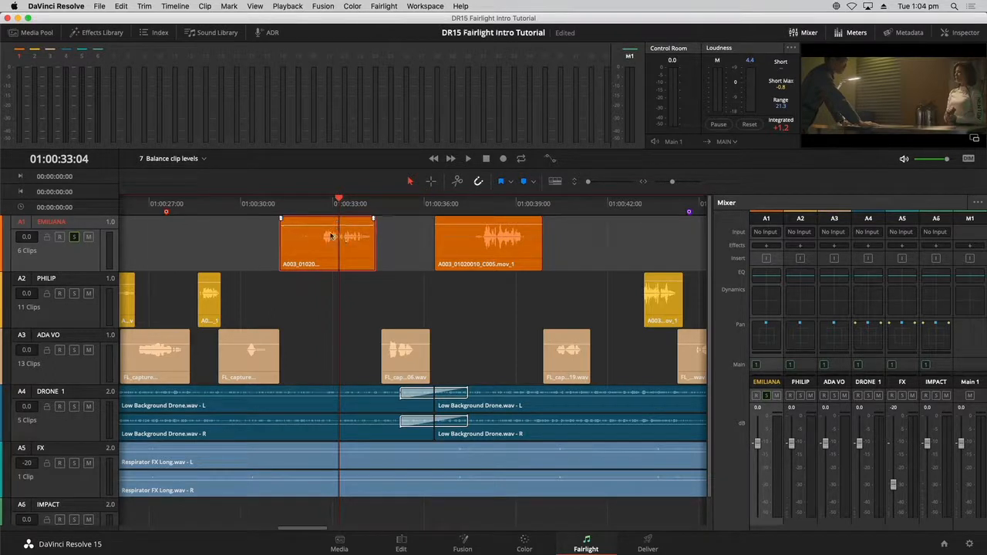
pyautogui.press('super+equal')
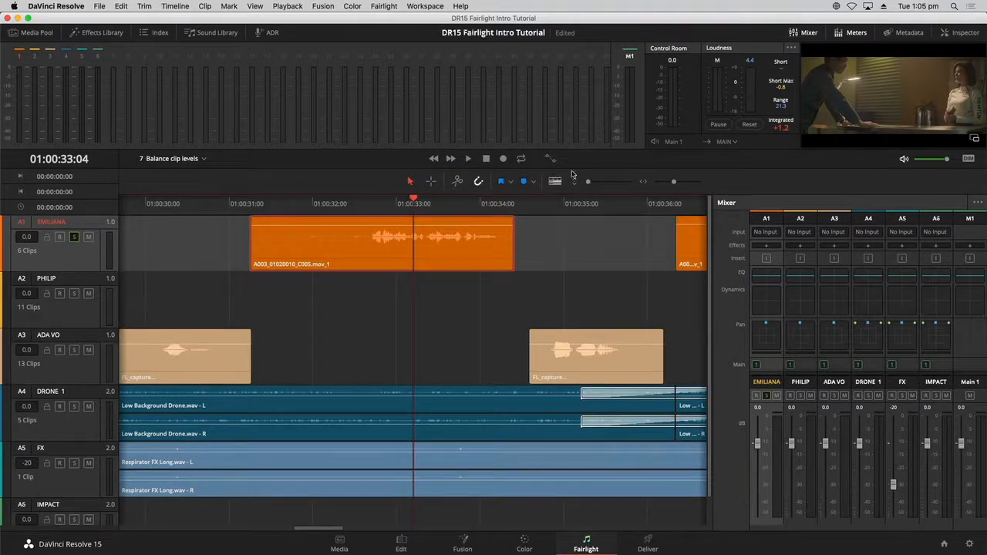
pyautogui.moveTo(588, 182); pyautogui.dragTo(600, 183)
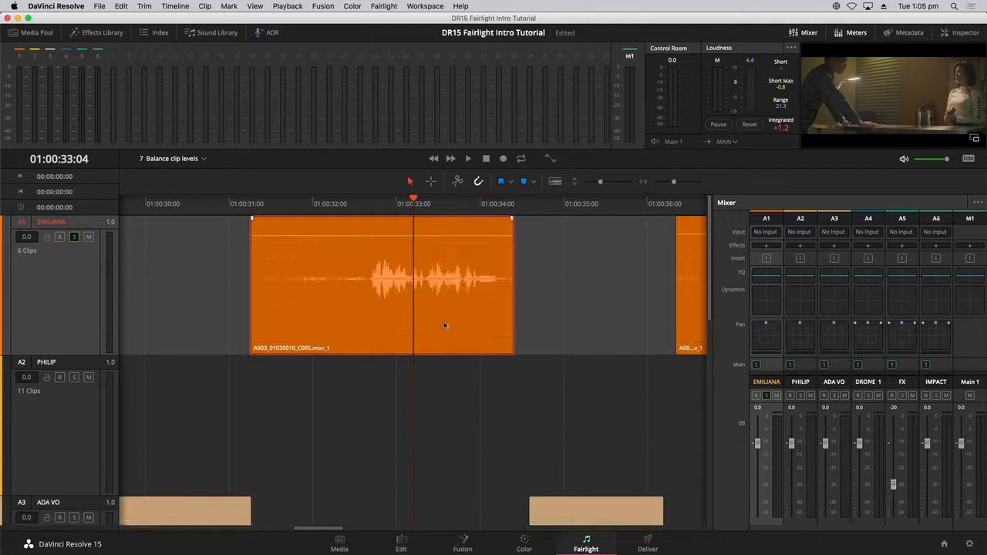
# - Replay the adjusted clip from just before the dialogue, reaching a Short Max of -3.5
pyautogui.click(365, 205)
pyautogui.press('space')
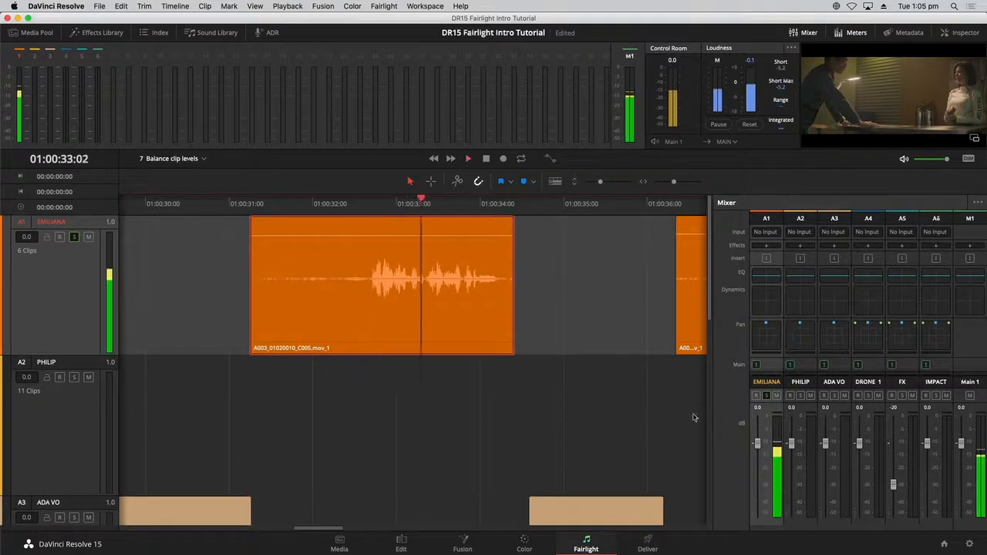
pyautogui.press('space')
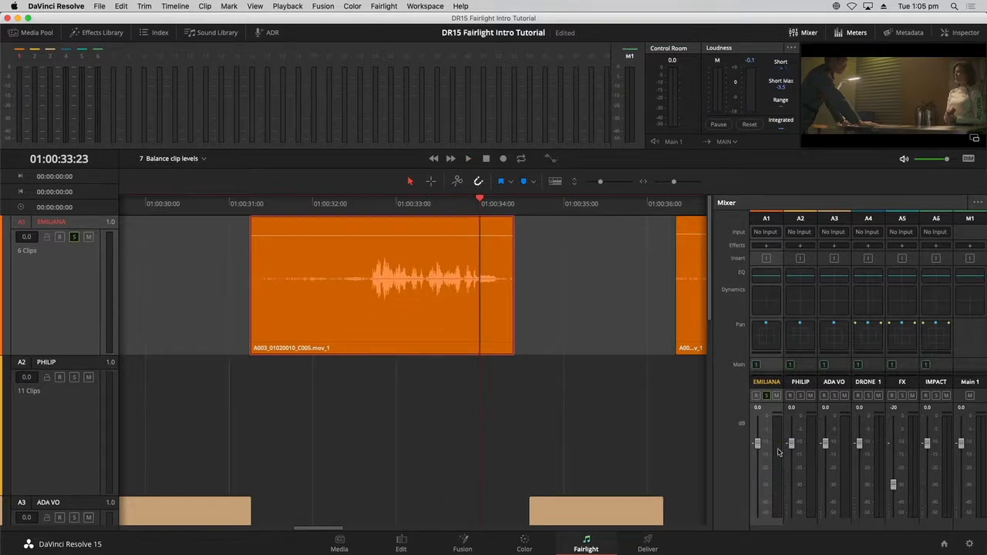
# - In the Inspector, reset the EMILIANA clip's volume to 0.00, then raise it to 13.40
pyautogui.click(952, 34)
pyautogui.click(419, 300)
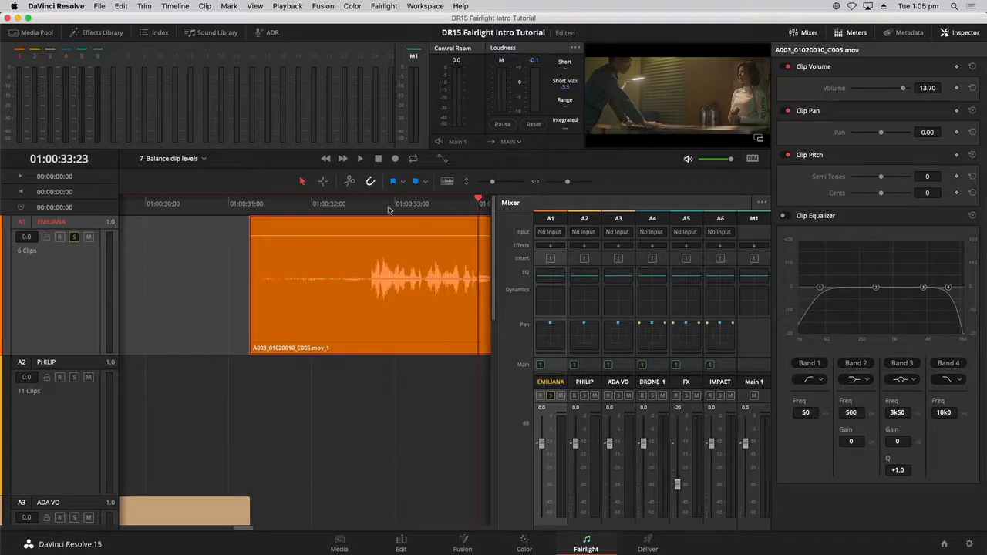
pyautogui.moveTo(383, 207); pyautogui.dragTo(354, 207)
pyautogui.doubleClick(386, 237)
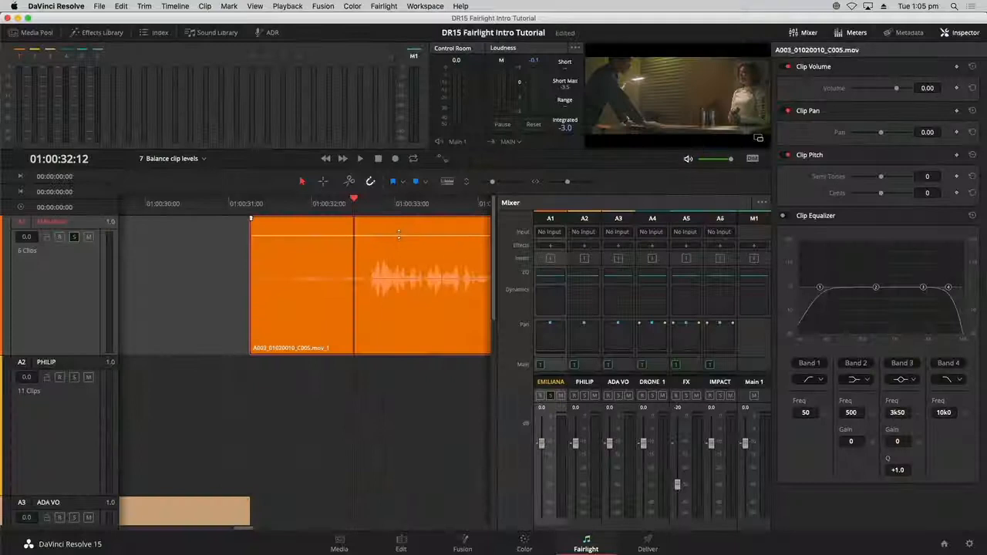
pyautogui.moveTo(398, 240); pyautogui.dragTo(399, 236)
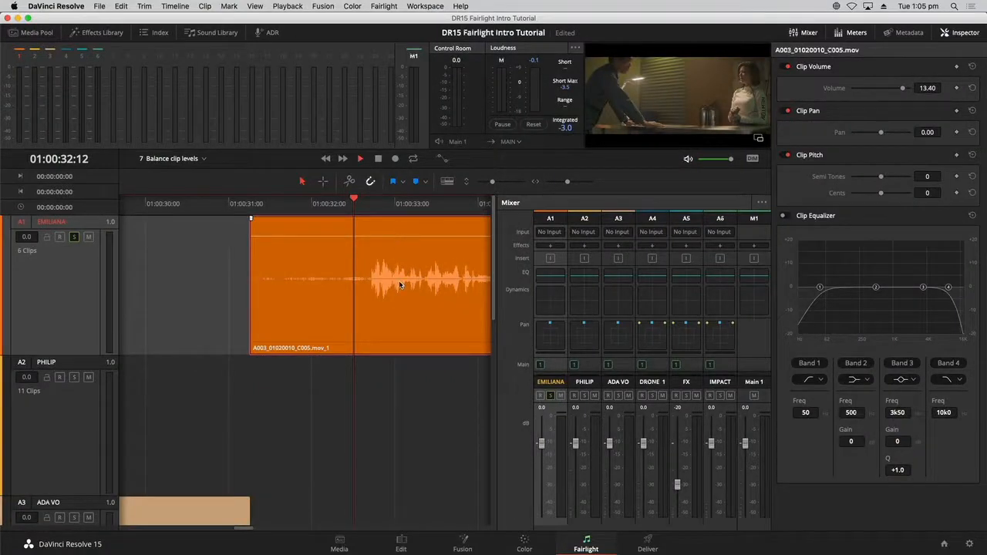
# - Play back the boosted clip, then zoom the timeline out to show neighbouring clips
pyautogui.press('space')
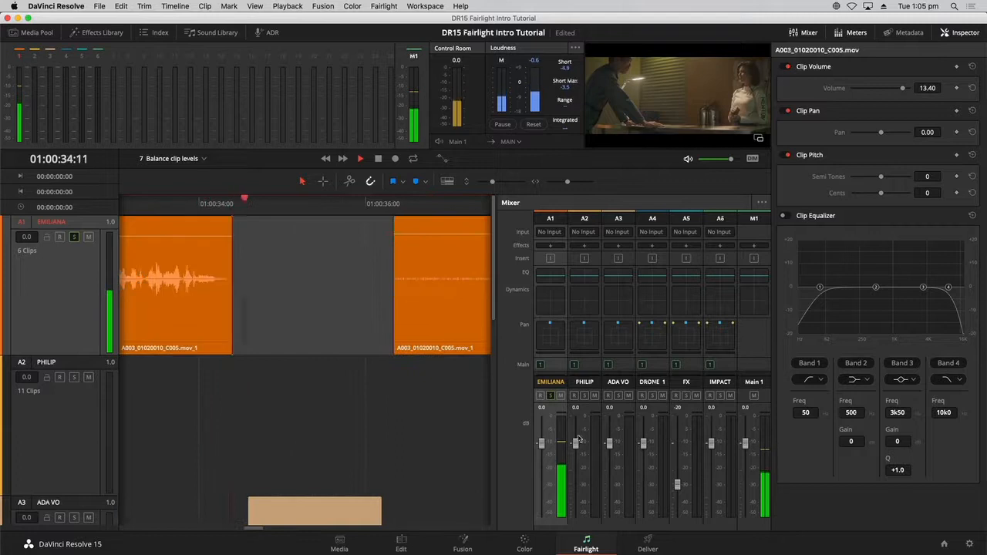
pyautogui.press('space')
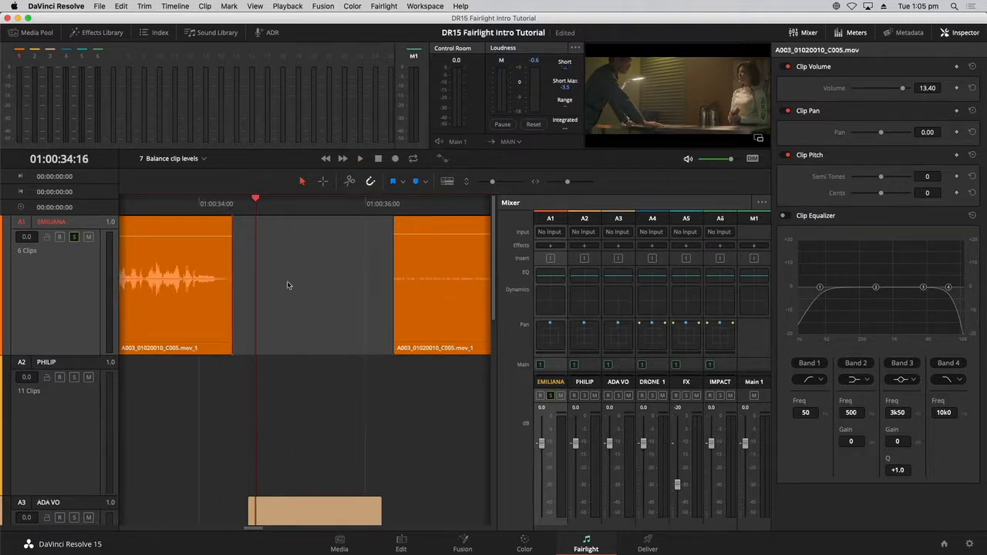
pyautogui.press('super+minus')
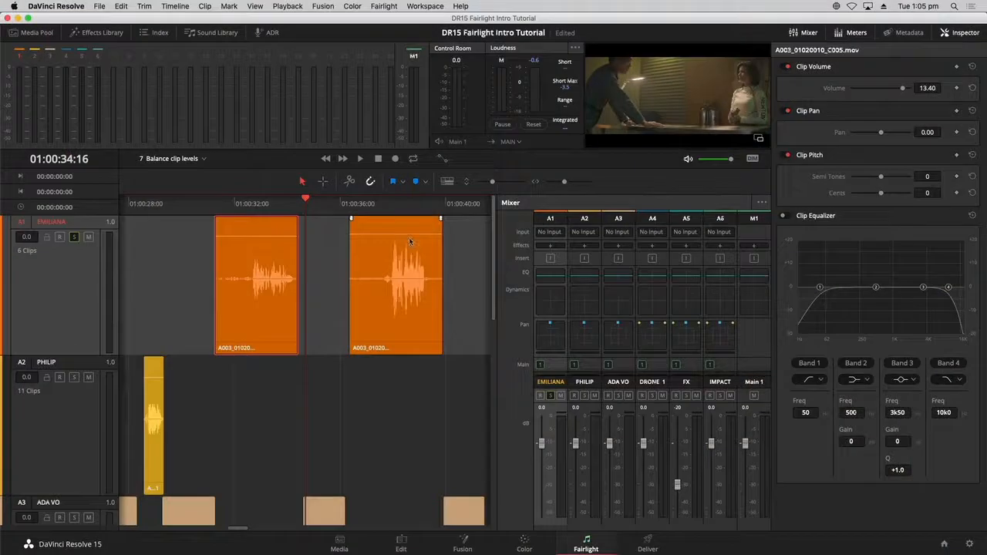
# - Pull the second EMILIANA clip's volume line down and play it from inside the clip
pyautogui.moveTo(412, 233); pyautogui.dragTo(411, 242)
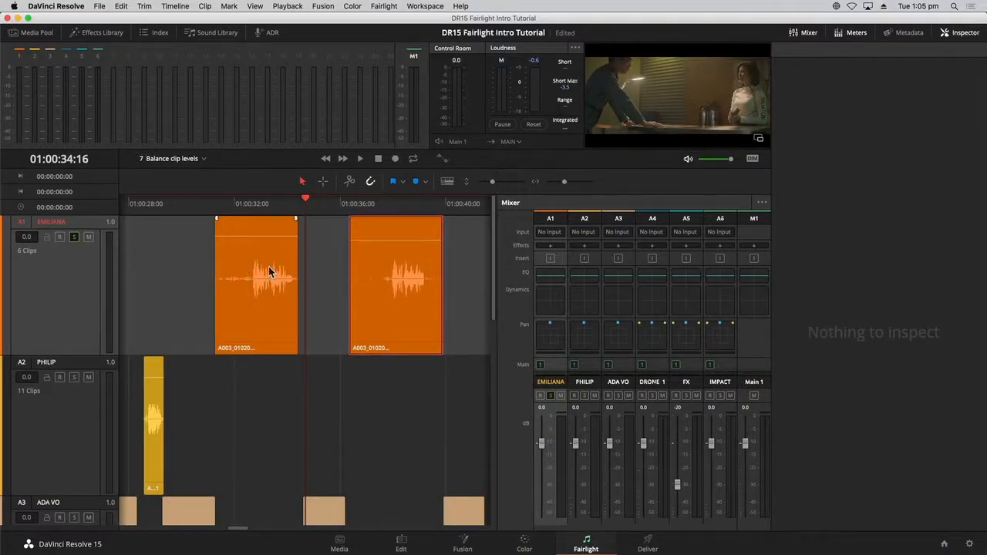
pyautogui.click(391, 206)
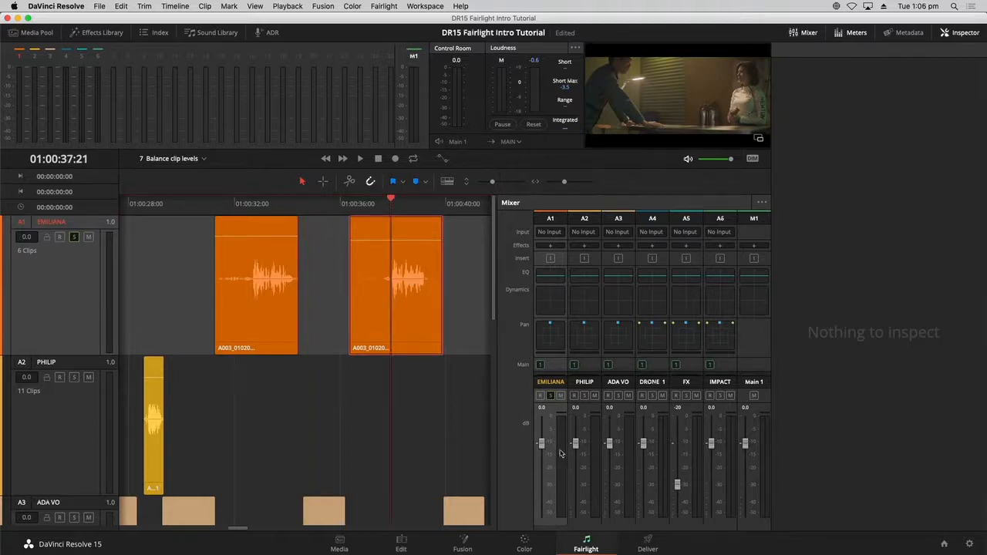
pyautogui.press('space')
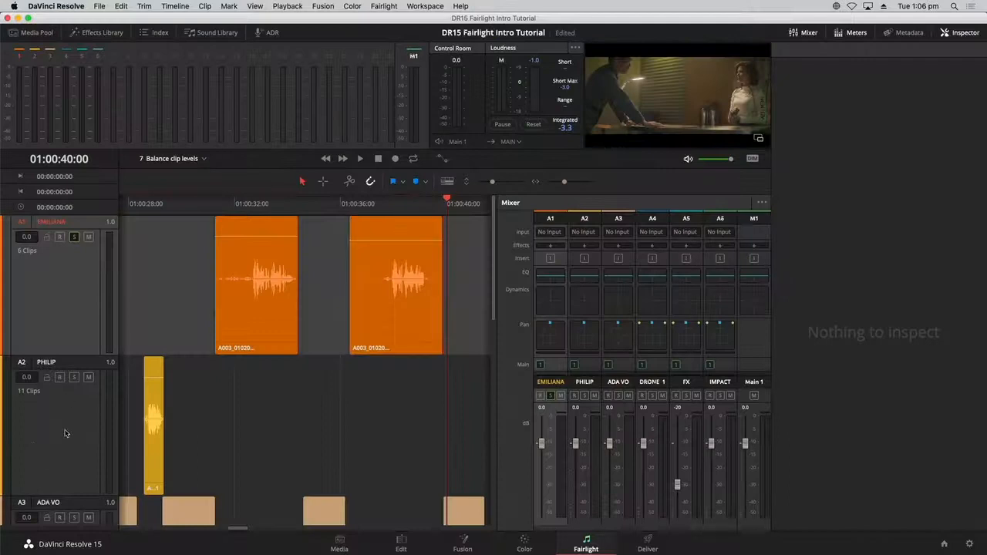
# - Select the PHILIP track, fit the whole timeline and move the playhead near 01:01:08
pyautogui.click(278, 407)
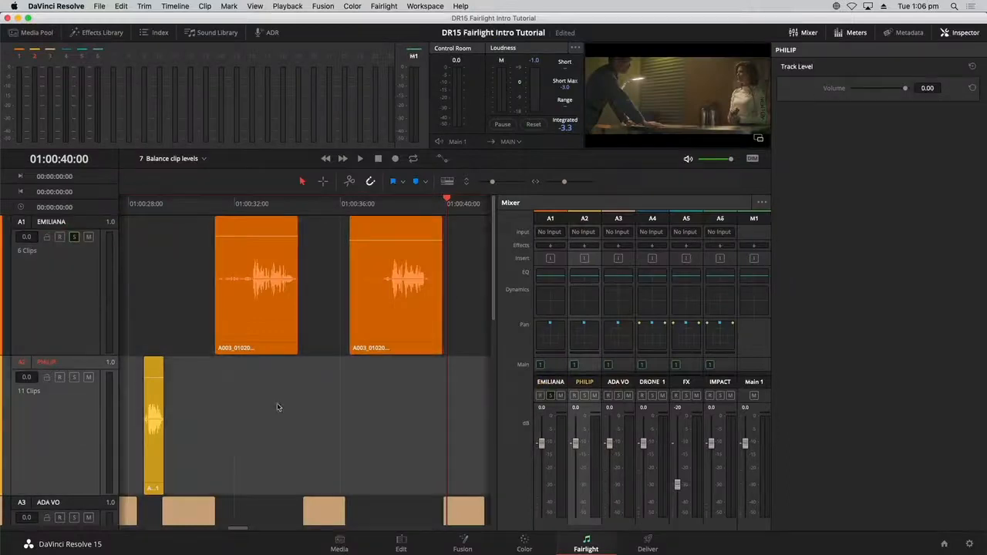
pyautogui.hotkey('shift', 'z')
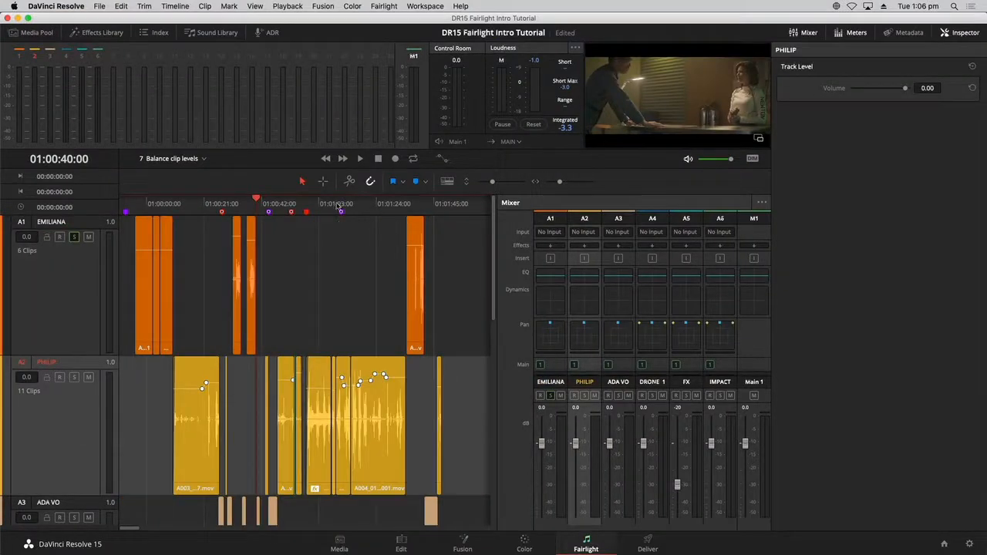
pyautogui.moveTo(338, 206)
pyautogui.mouseDown()
pyautogui.moveTo(348, 205)
pyautogui.moveTo(323, 206)
pyautogui.moveTo(335, 206)
pyautogui.mouseUp()
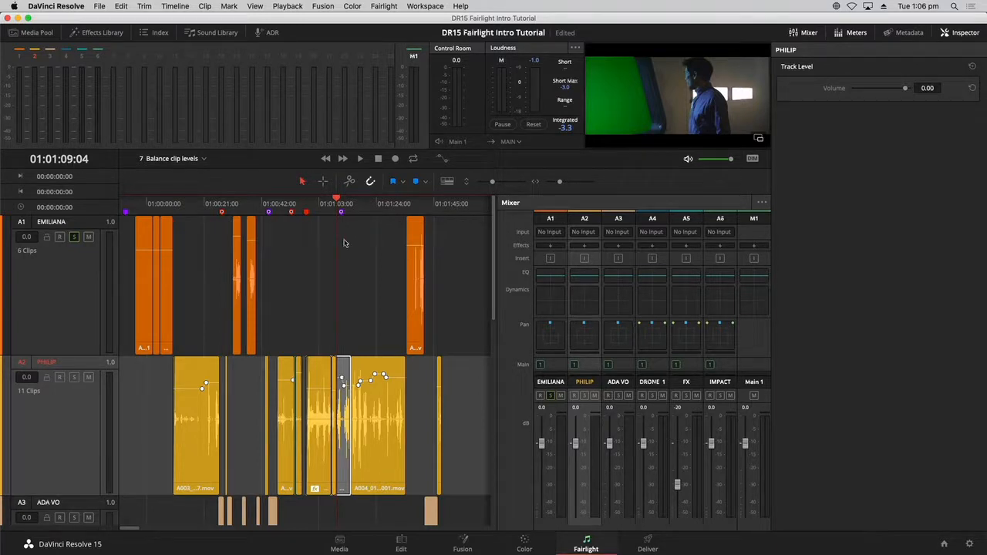
pyautogui.press('super+equal')
pyautogui.press('super+equal')
pyautogui.press('super+equal')
pyautogui.press('super+equal')
pyautogui.press('super+minus')
pyautogui.press('super+minus')
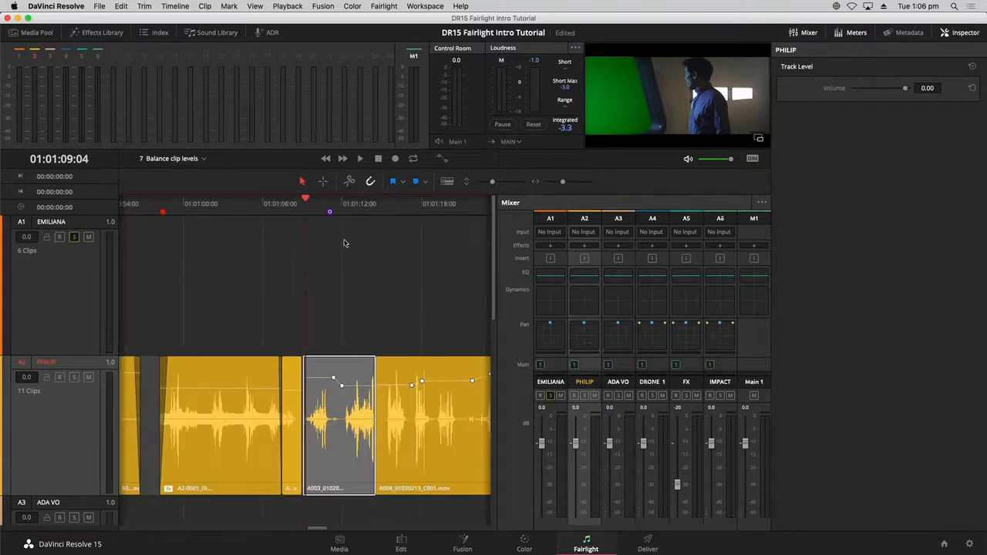
# - Hide the Inspector, deselect the A003 clip and zoom in around 01:01:11:22
pyautogui.click(971, 34)
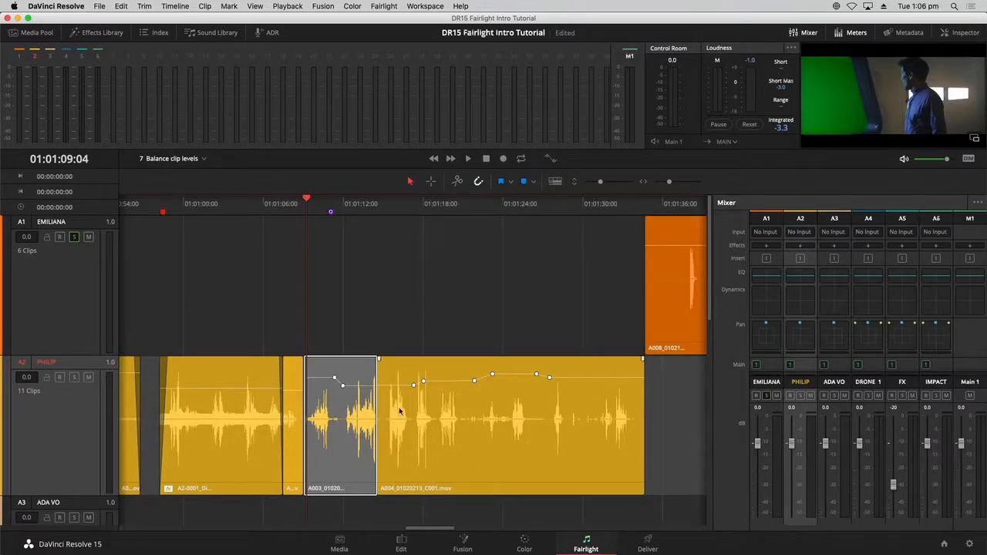
pyautogui.click(362, 254)
pyautogui.moveTo(312, 208); pyautogui.dragTo(343, 209)
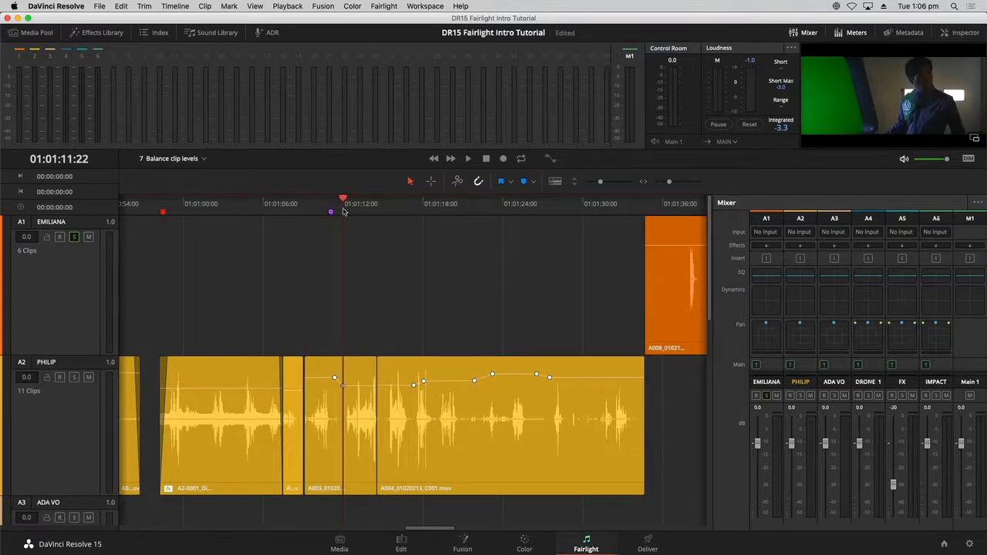
pyautogui.press('super+equal')
pyautogui.press('super+equal')
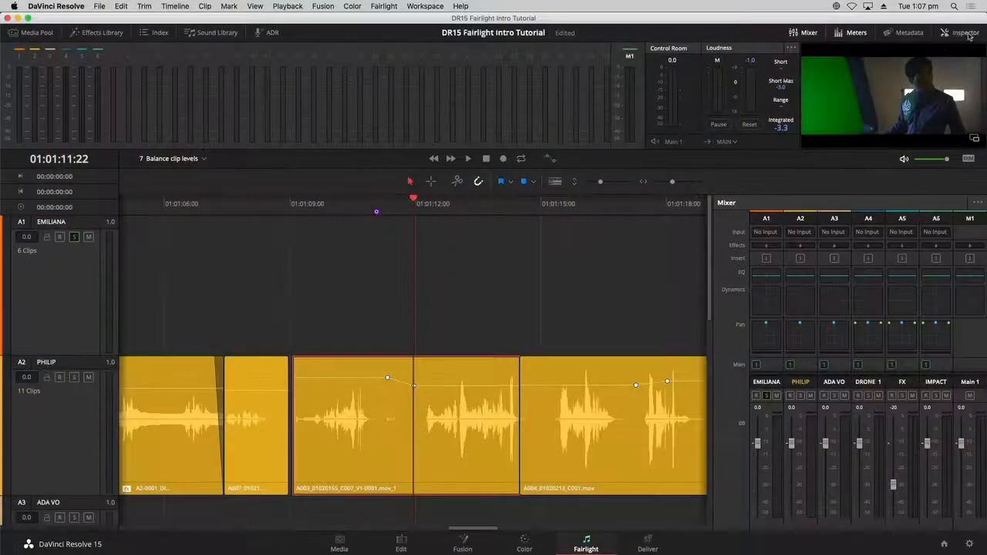
# - Reset the A003 clip's Clip Volume from 4.81 to 0.00 in the Inspector, then hide it
pyautogui.click(966, 33)
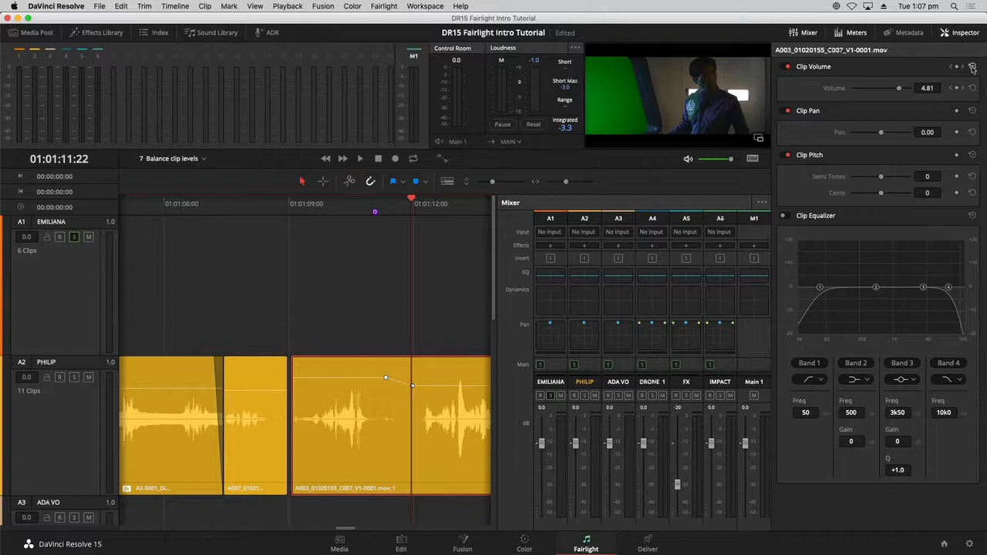
pyautogui.click(972, 67)
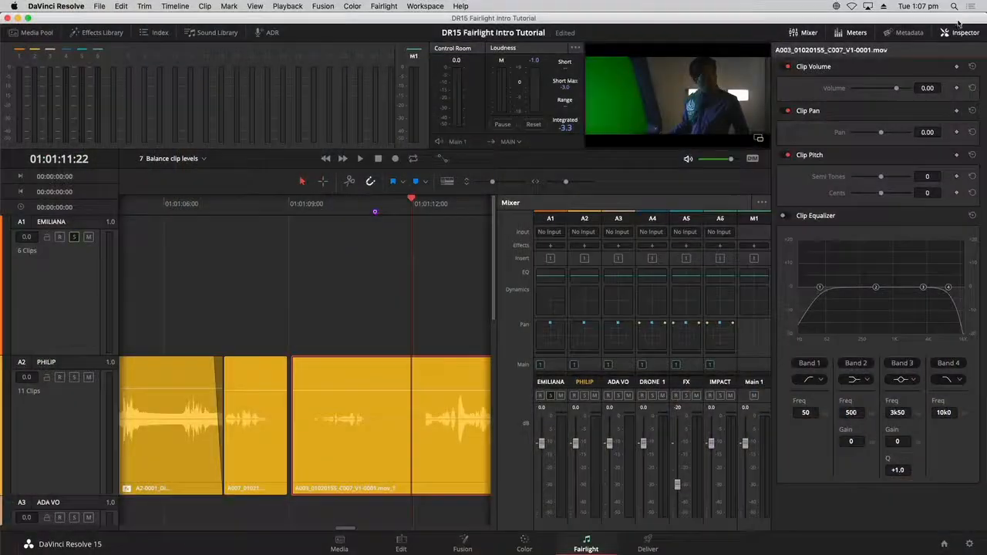
pyautogui.click(959, 29)
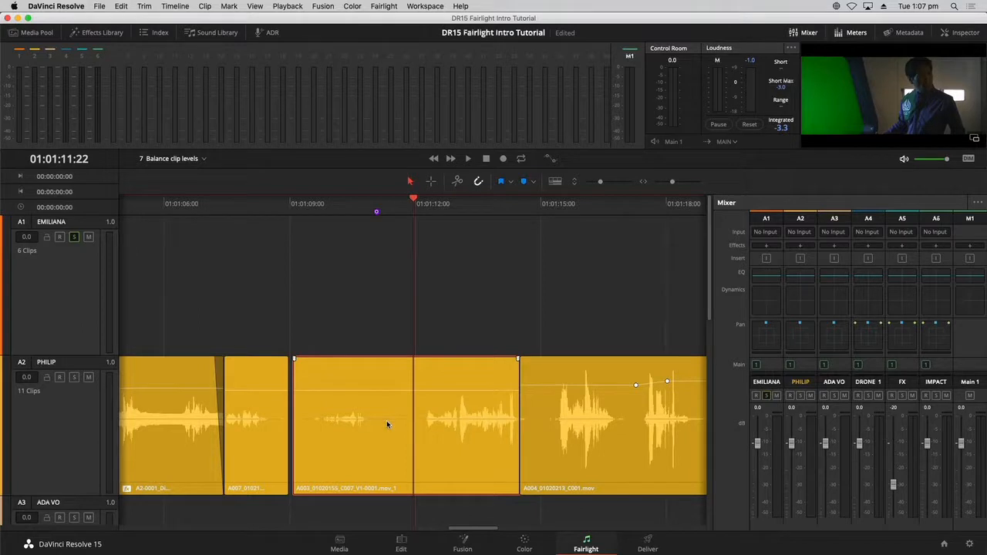
pyautogui.scroll(-4, 388, 422)
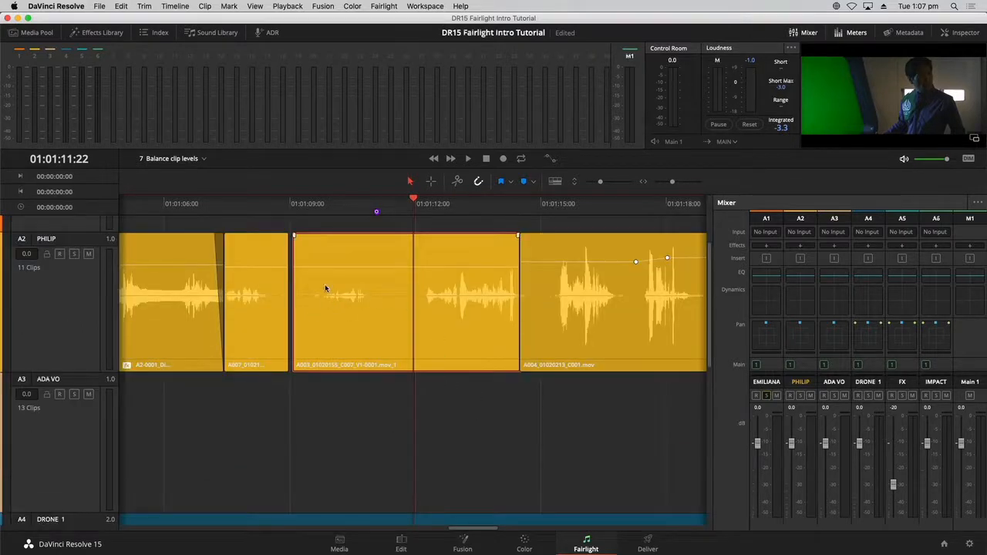
# - Add a keyframe on the A003 volume line near 01:01:09:15 and raise the gain before it
pyautogui.click(317, 214)
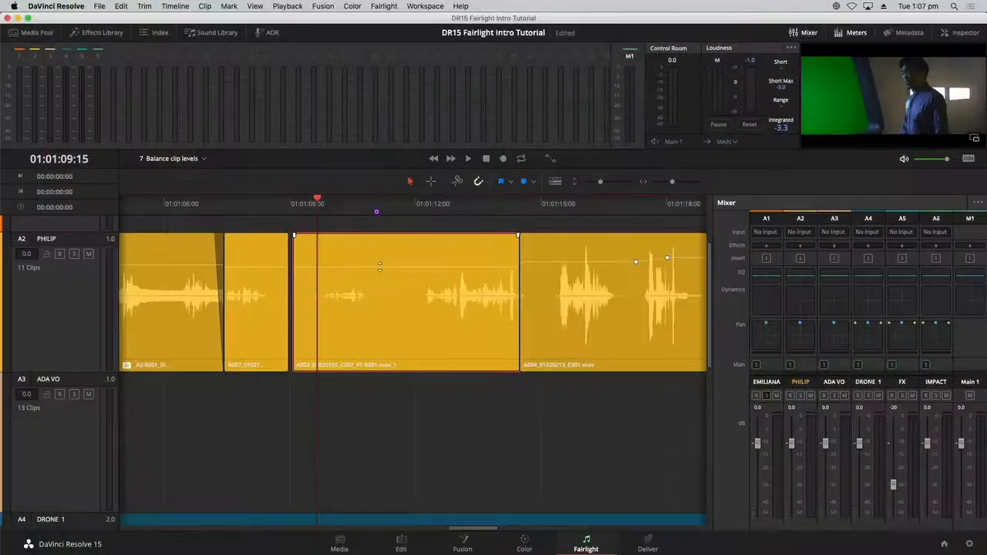
pyautogui.keyDown('alt'); pyautogui.click(379, 267); pyautogui.keyUp('alt')
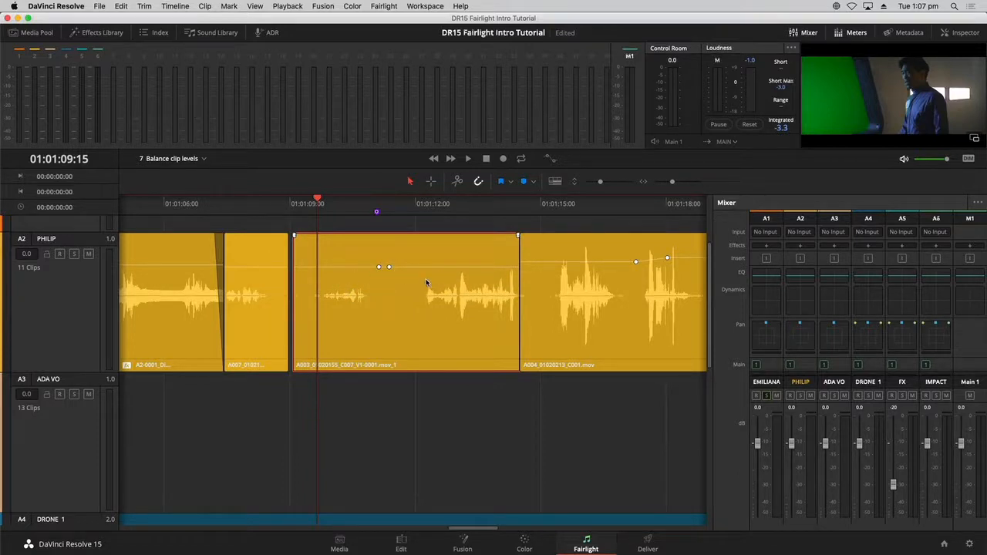
pyautogui.moveTo(351, 267); pyautogui.dragTo(352, 254)
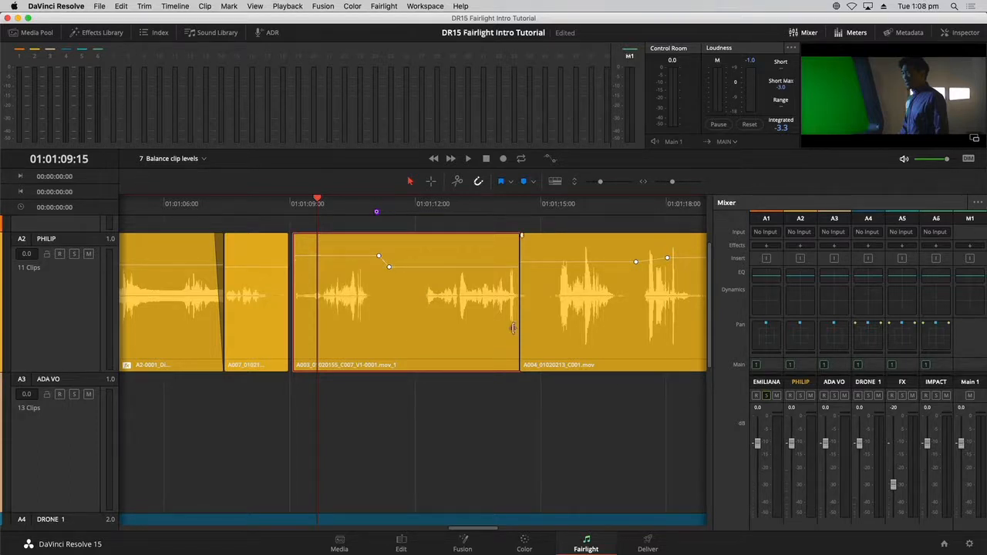
# - Play back the gain ramp from around 01:01:09:01 and stop after reviewing it
pyautogui.click(296, 209)
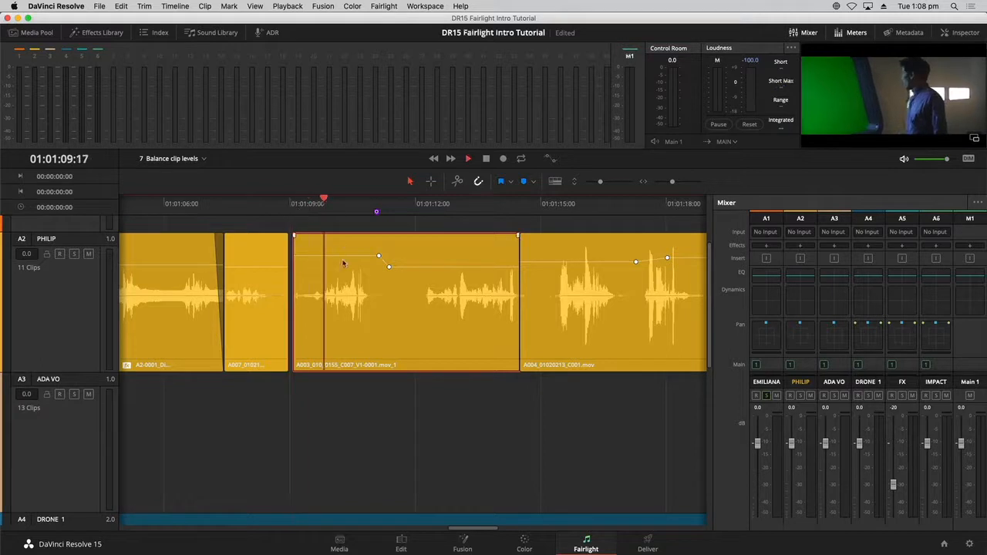
pyautogui.click(323, 210)
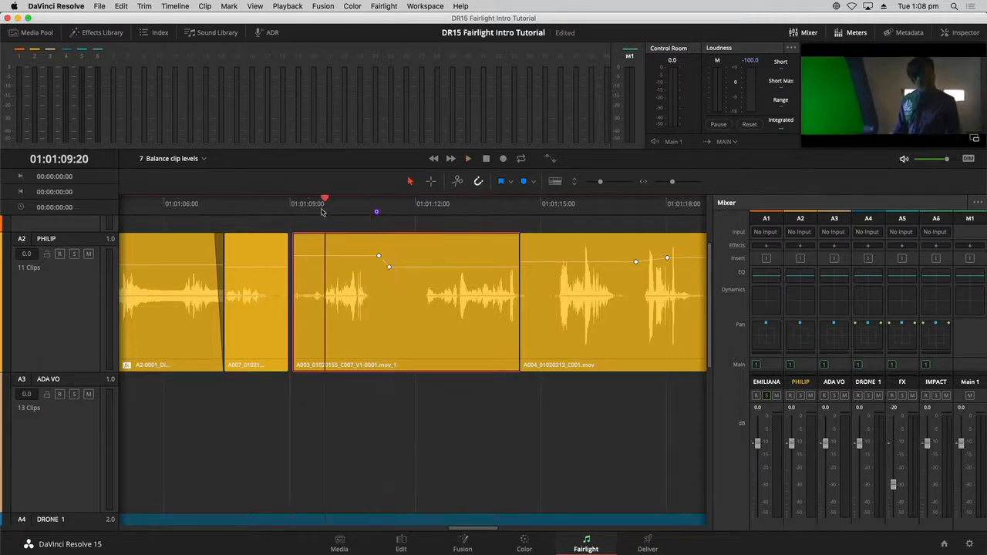
pyautogui.click(67, 250)
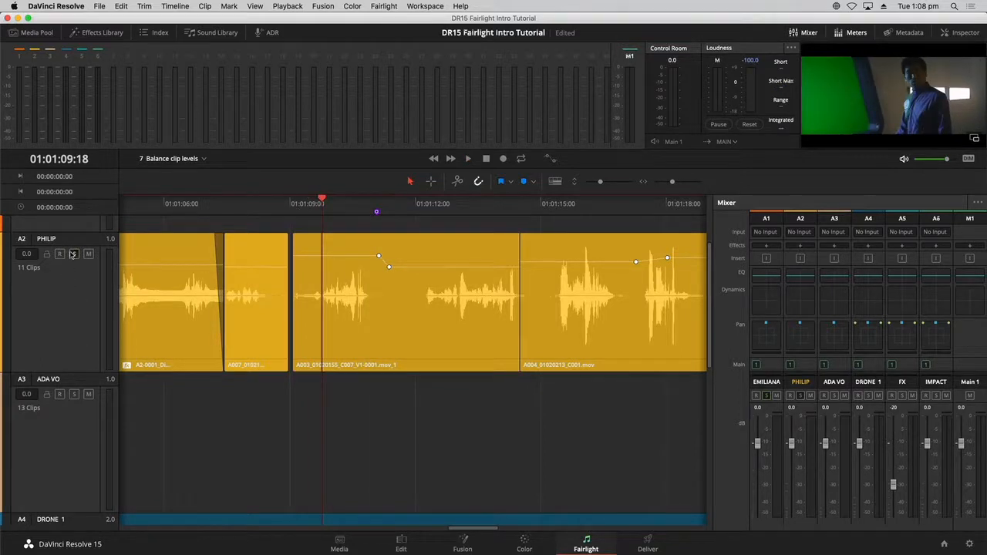
pyautogui.scroll(-4, 73, 257)
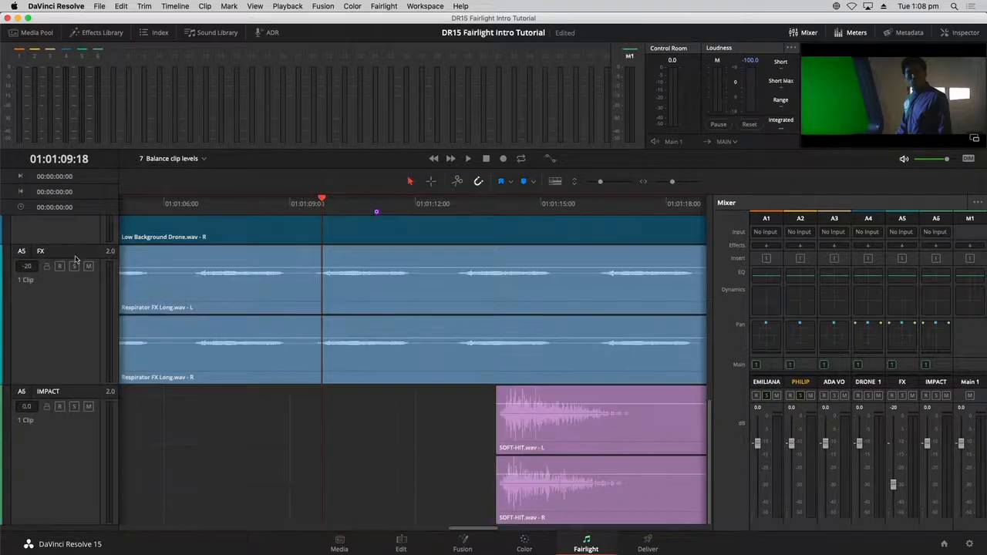
pyautogui.scroll(5, 75, 259)
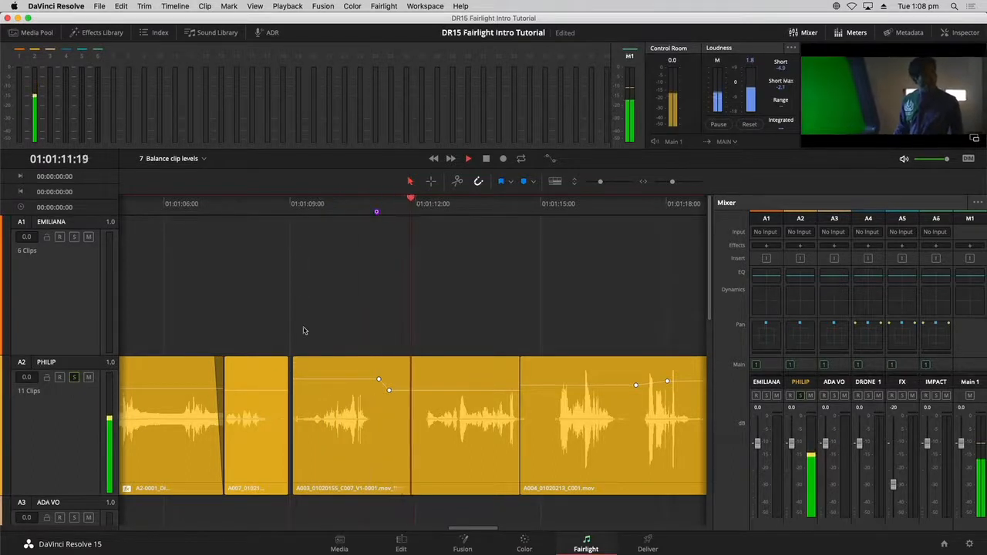
pyautogui.press('space')
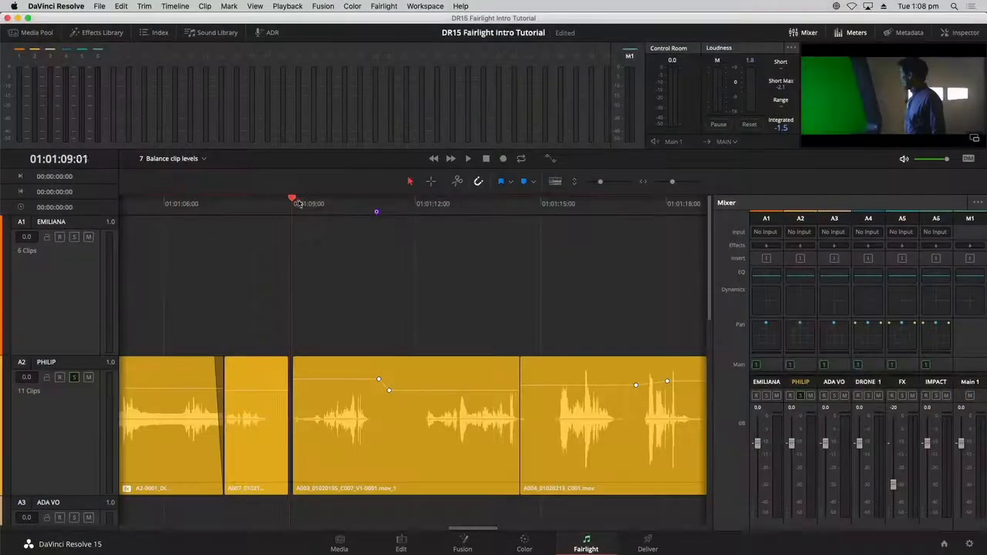
pyautogui.moveTo(294, 203); pyautogui.dragTo(295, 203)
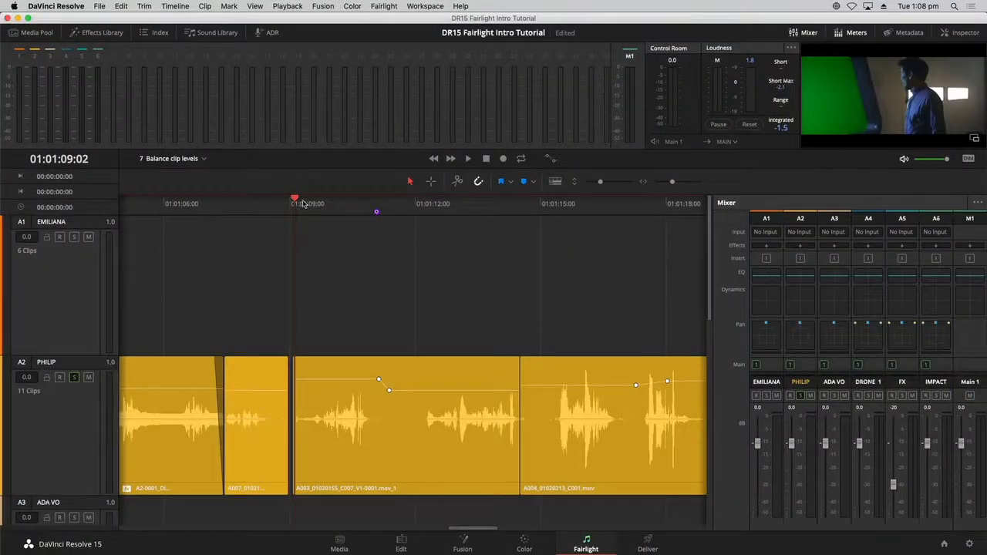
pyautogui.click(288, 6)
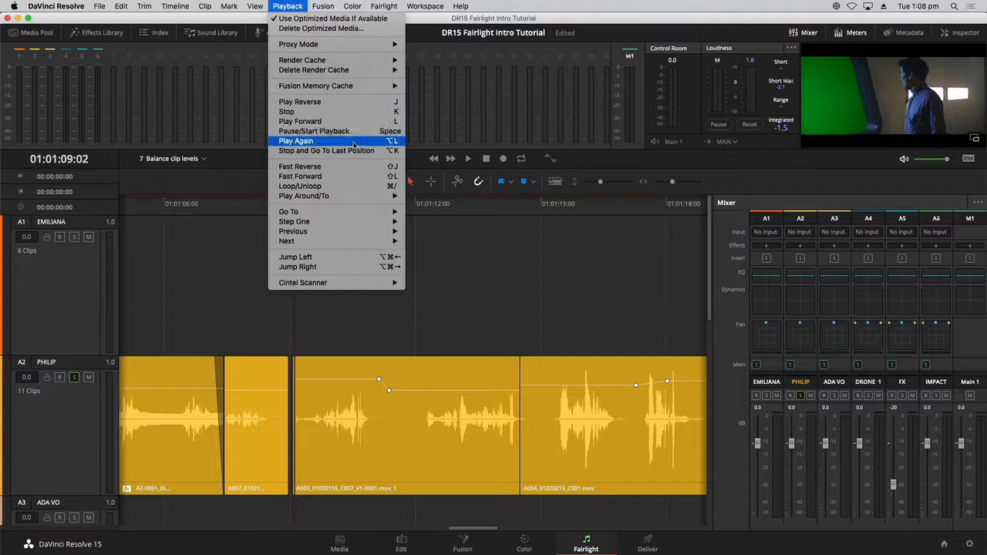
pyautogui.hotkey('alt', 'l')
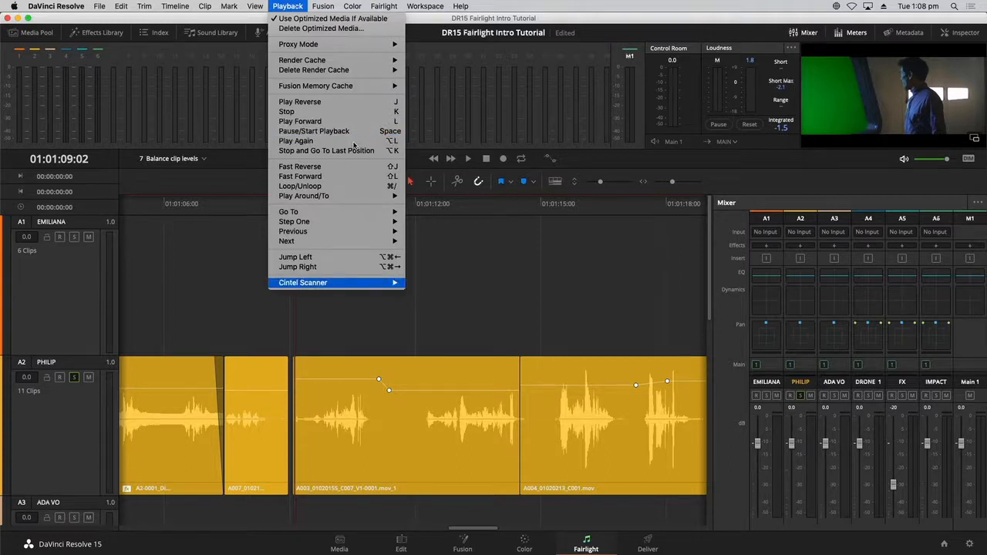
pyautogui.click(353, 142)
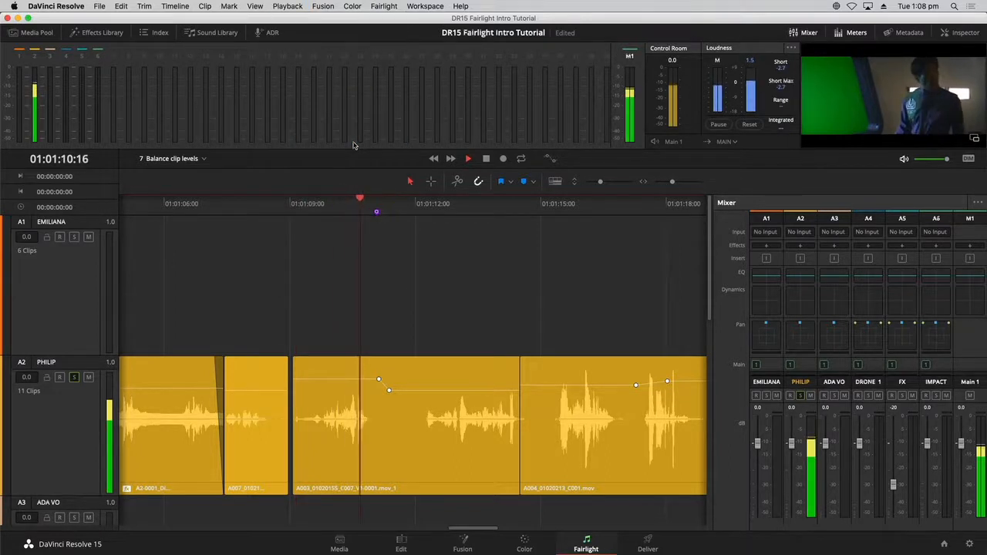
pyautogui.press('space')
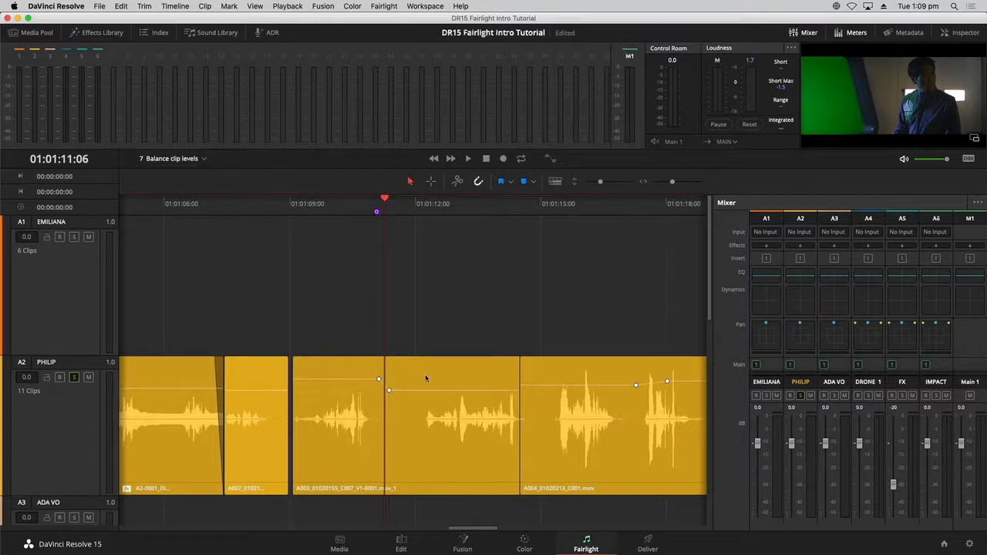
pyautogui.click(345, 379)
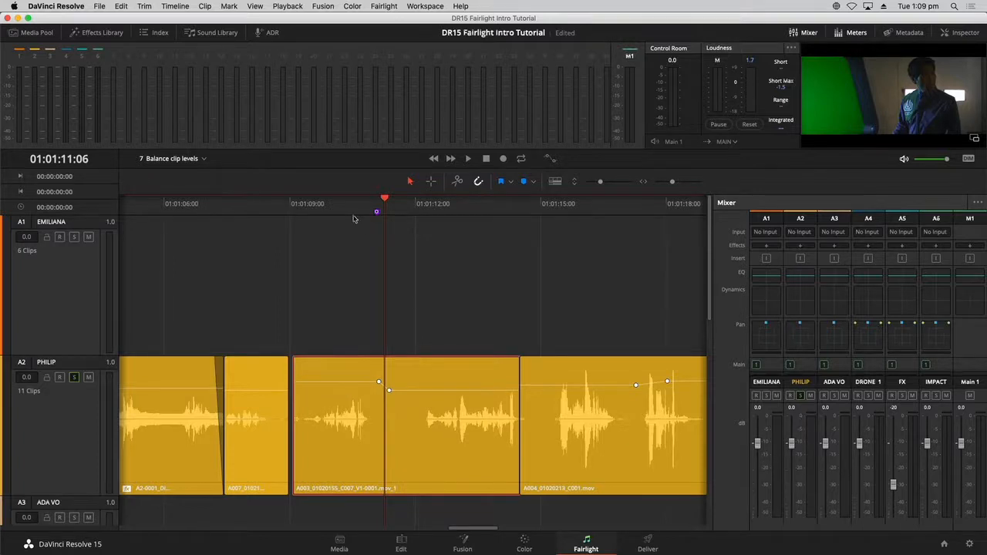
pyautogui.press('space')
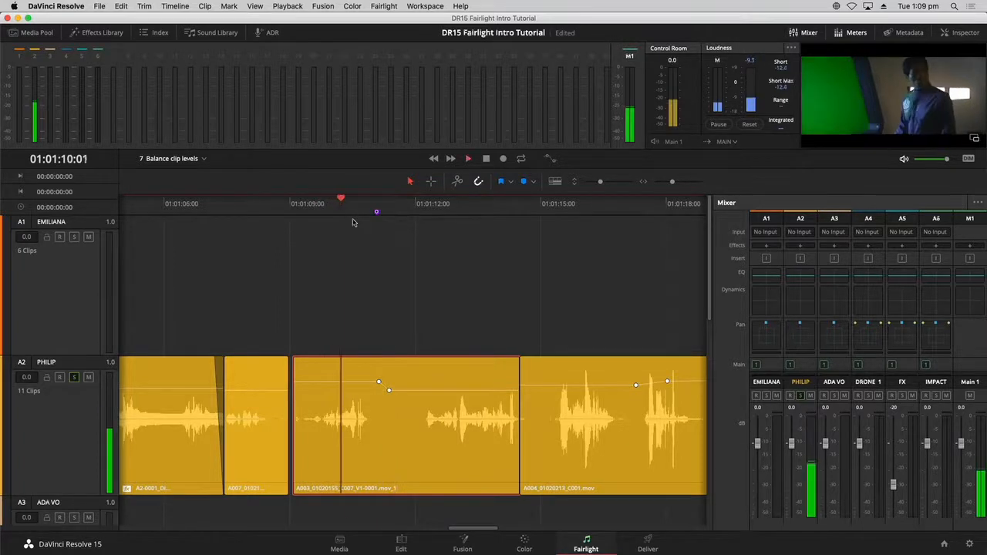
pyautogui.press('space')
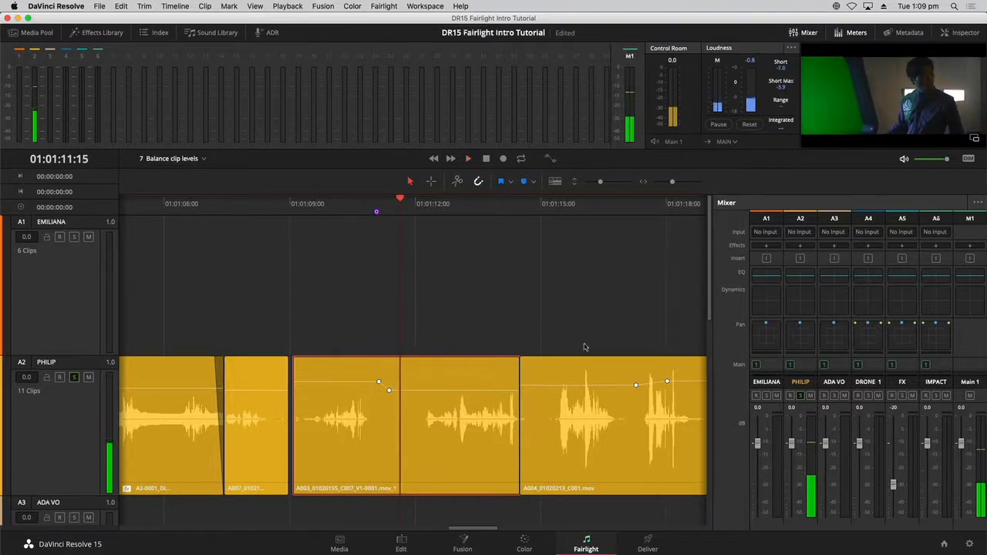
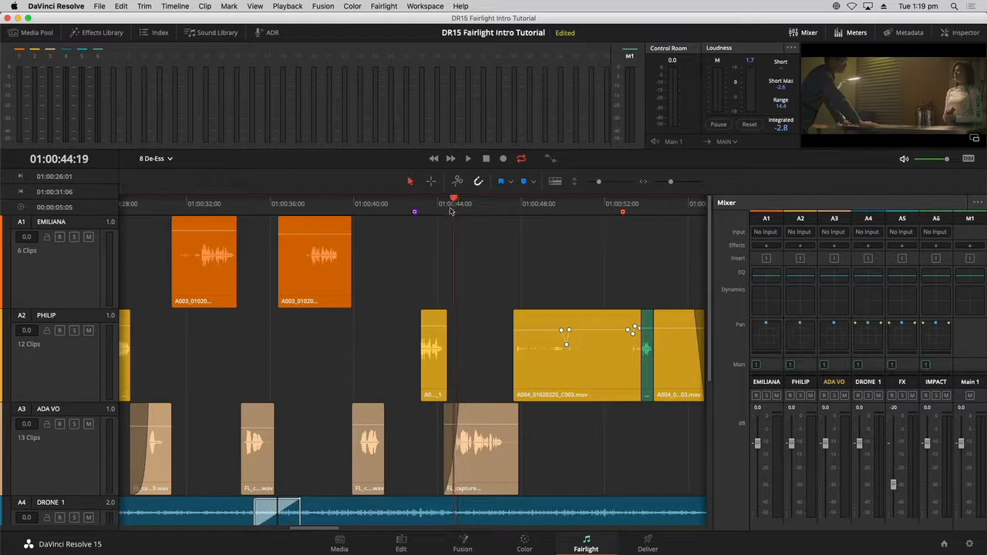
# - Select the FL_capture clip on track A3 (ADA VO) so In/Out span it
pyautogui.click(484, 462)
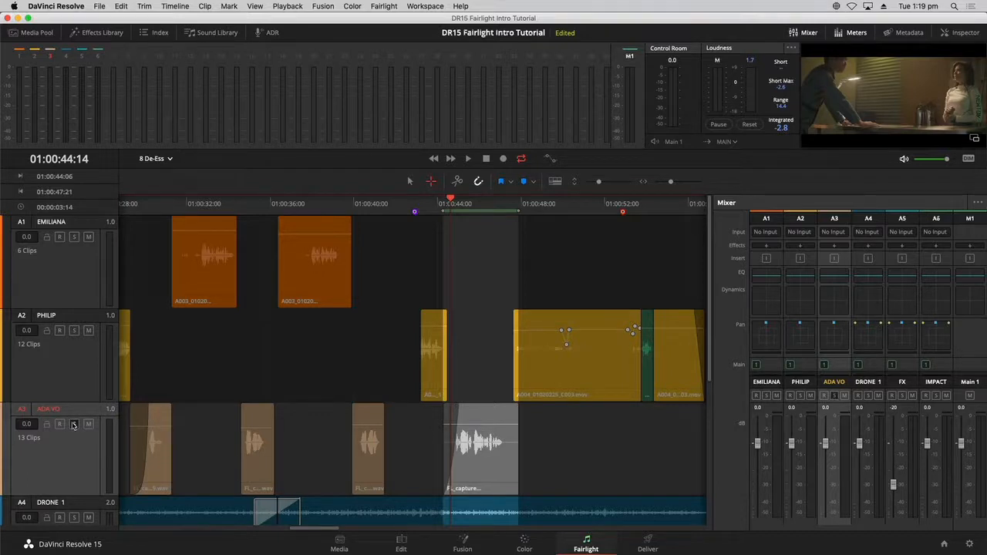
# - Play the FL_capture clip on ADA VO and stop after listening
pyautogui.press('space')
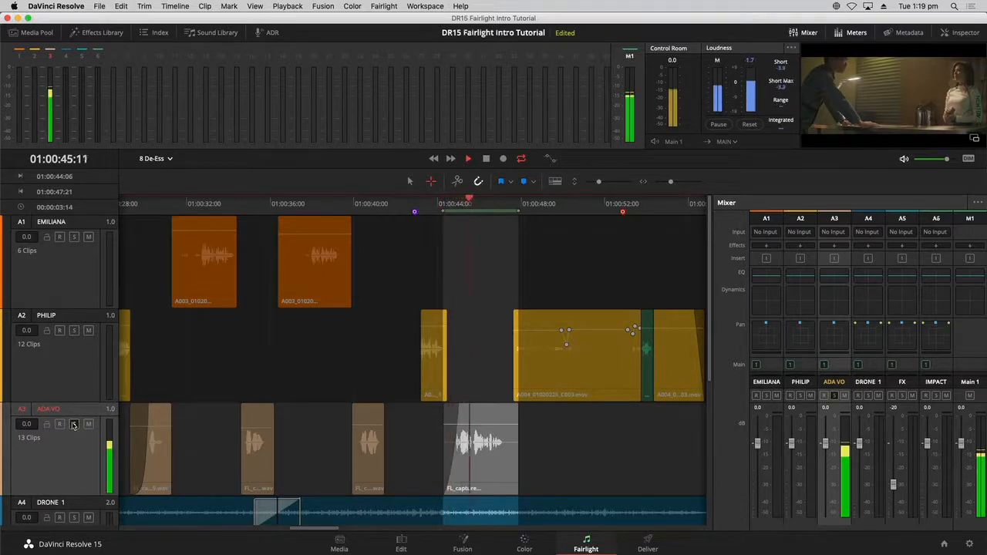
pyautogui.press('space')
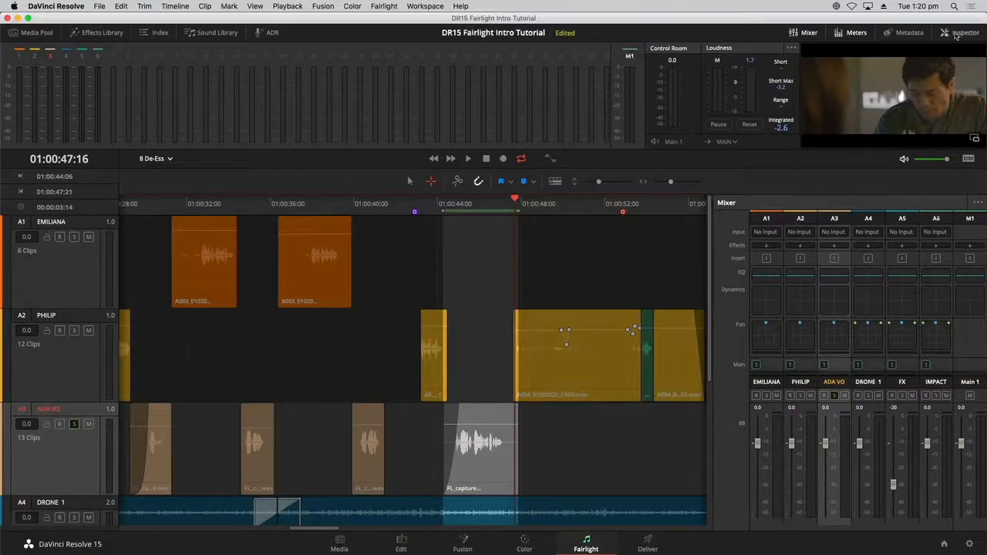
# - Show FL_capture's Clip Volume, Pan, Pitch and Equalizer in the Inspector after briefly checking the PHILIP clip
pyautogui.click(956, 34)
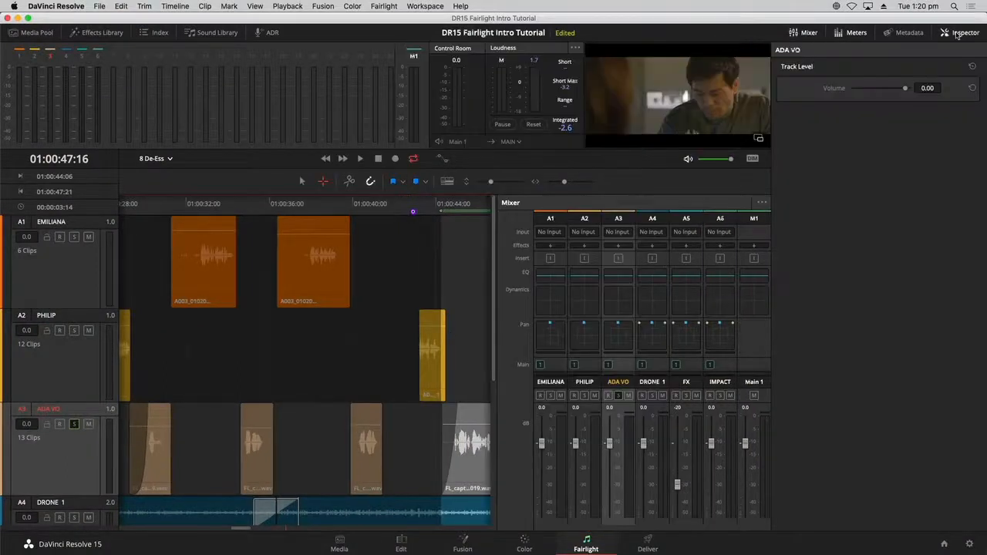
pyautogui.click(467, 470)
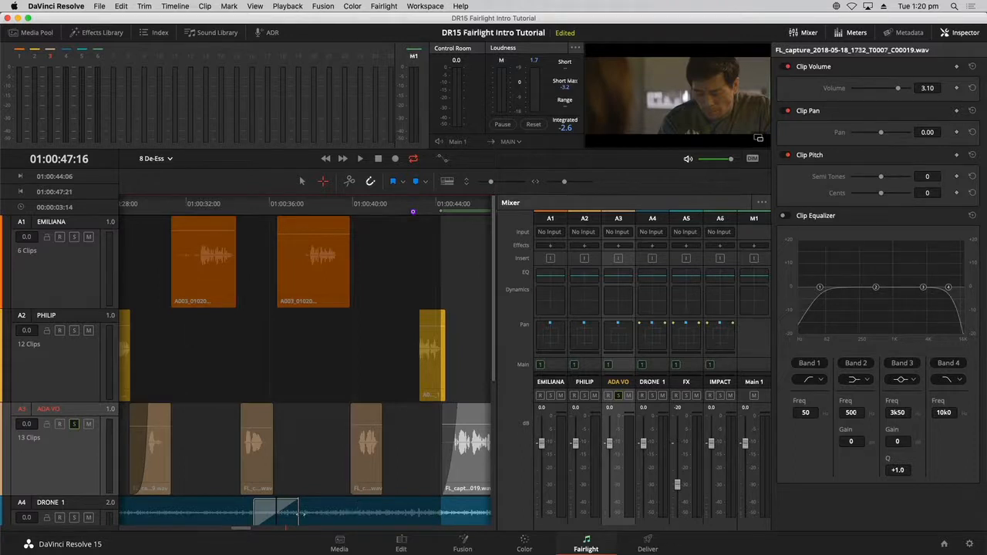
pyautogui.hscroll(3, 241, 529)
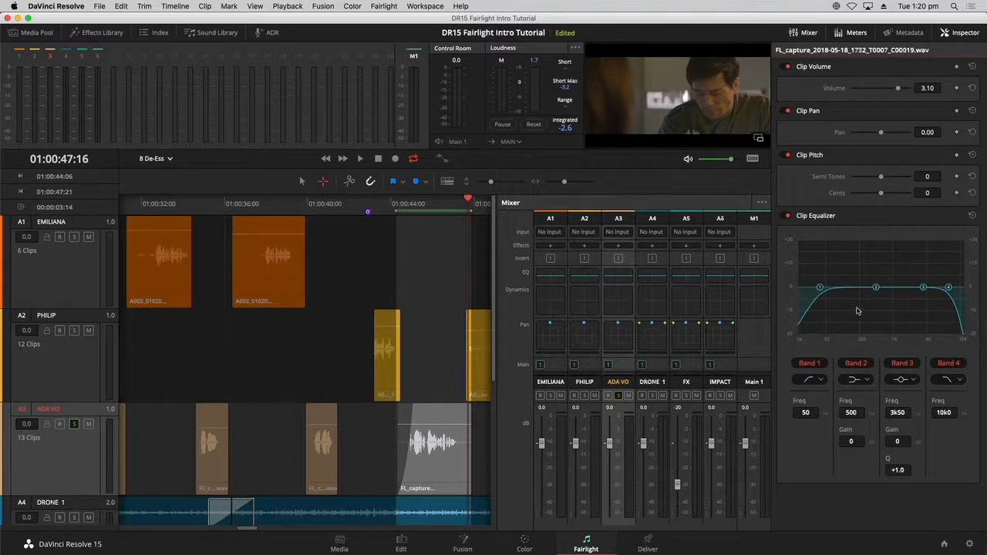
pyautogui.click(385, 364)
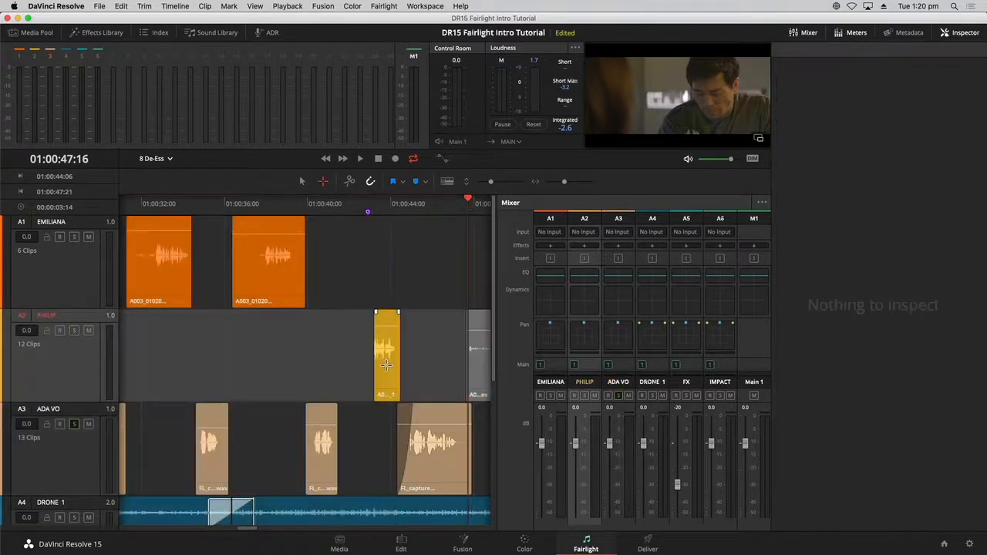
pyautogui.click(386, 364)
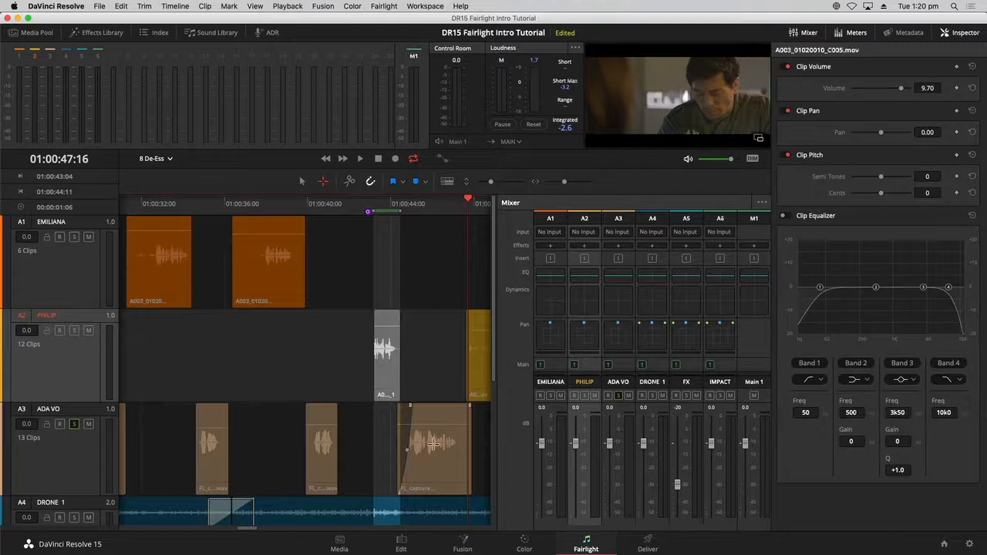
pyautogui.click(432, 441)
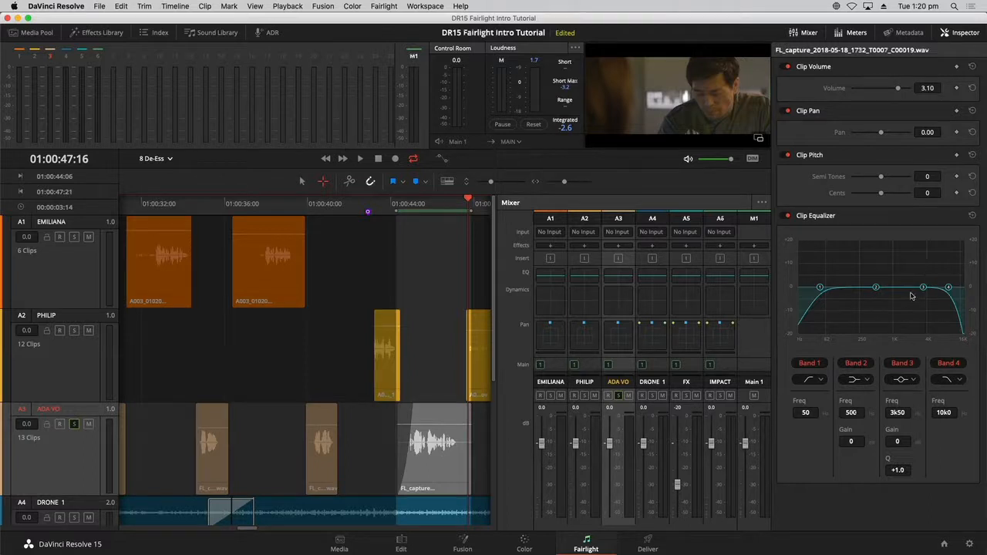
# - Disable clip EQ bands 1, 2 and 4 on the FL_capture clip
pyautogui.click(815, 364)
pyautogui.click(860, 365)
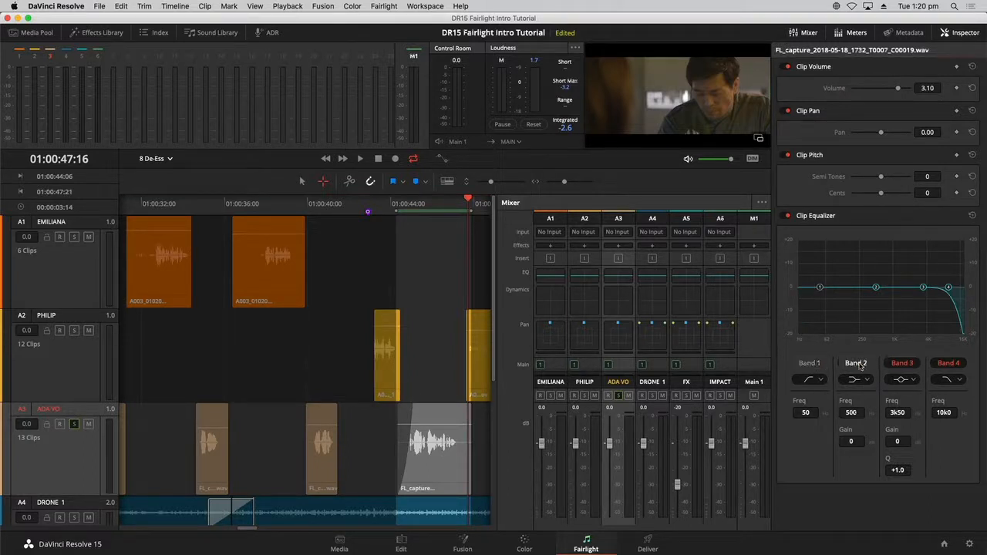
pyautogui.click(959, 364)
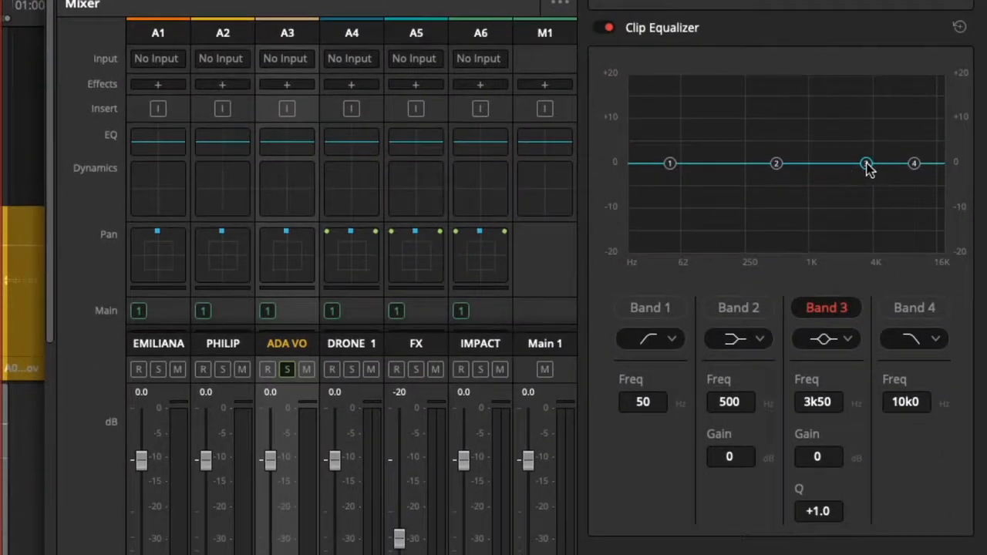
# - Shape band 3 into a +12.5 dB peak at 5k93 Hz with Q 1.0
pyautogui.moveTo(866, 164); pyautogui.dragTo(875, 127)
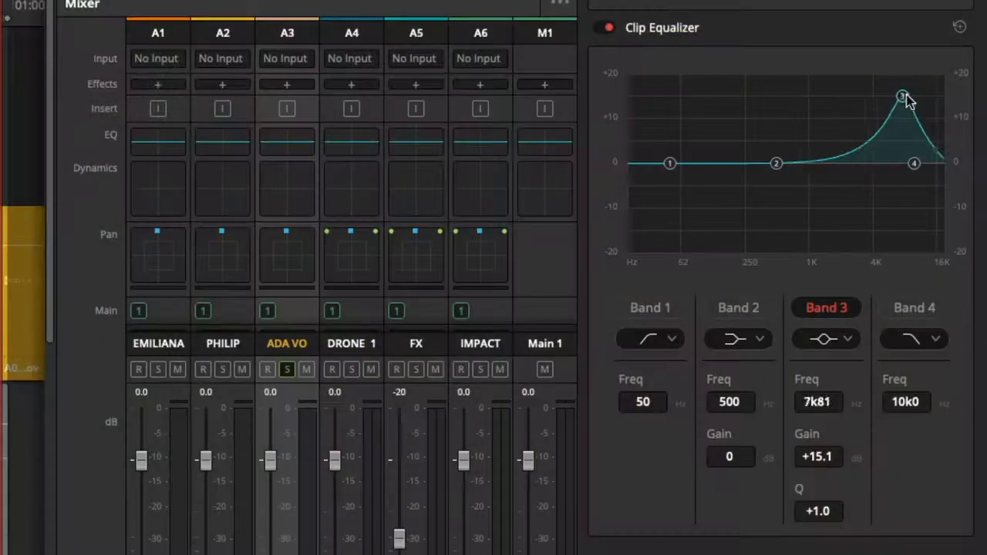
pyautogui.moveTo(907, 100); pyautogui.dragTo(881, 99)
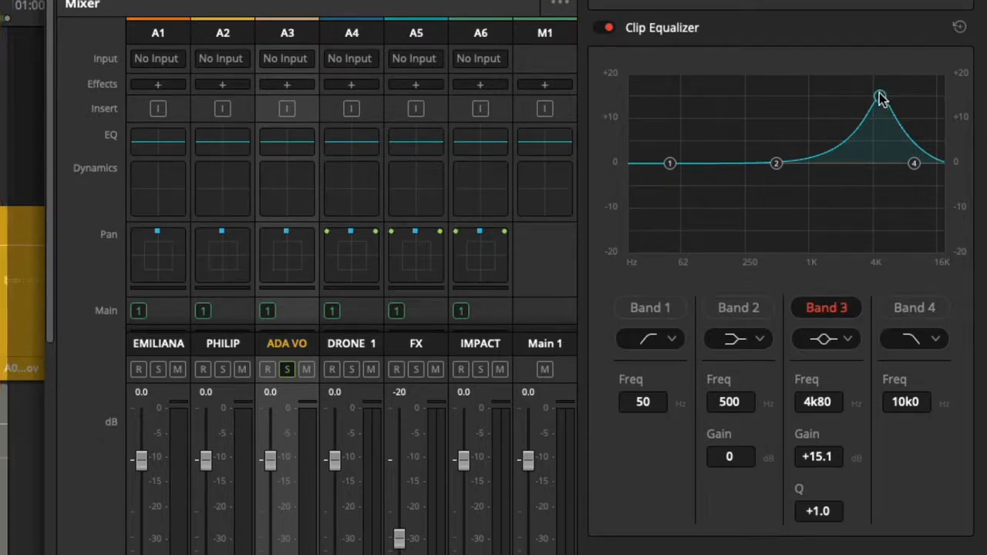
pyautogui.moveTo(881, 99); pyautogui.dragTo(892, 159)
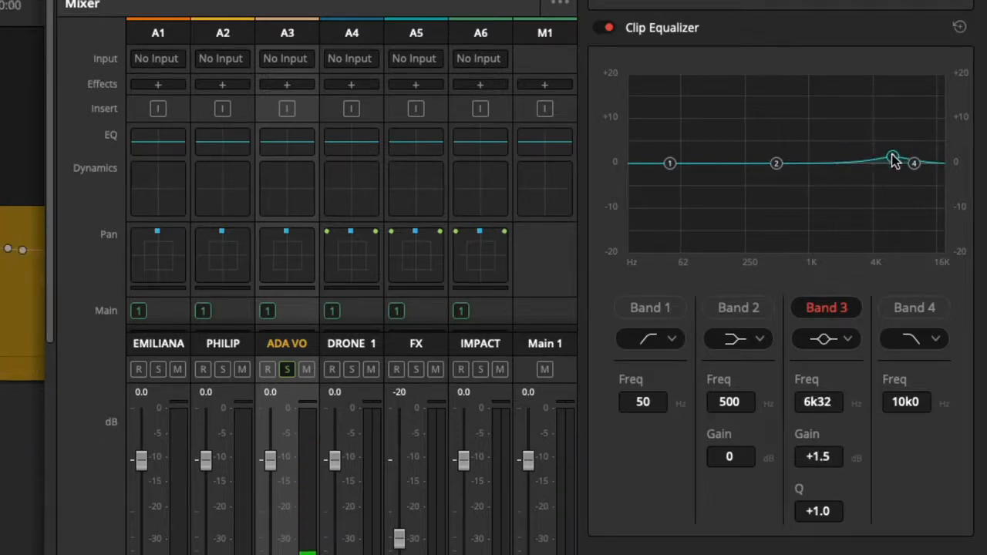
pyautogui.moveTo(893, 160); pyautogui.dragTo(891, 112)
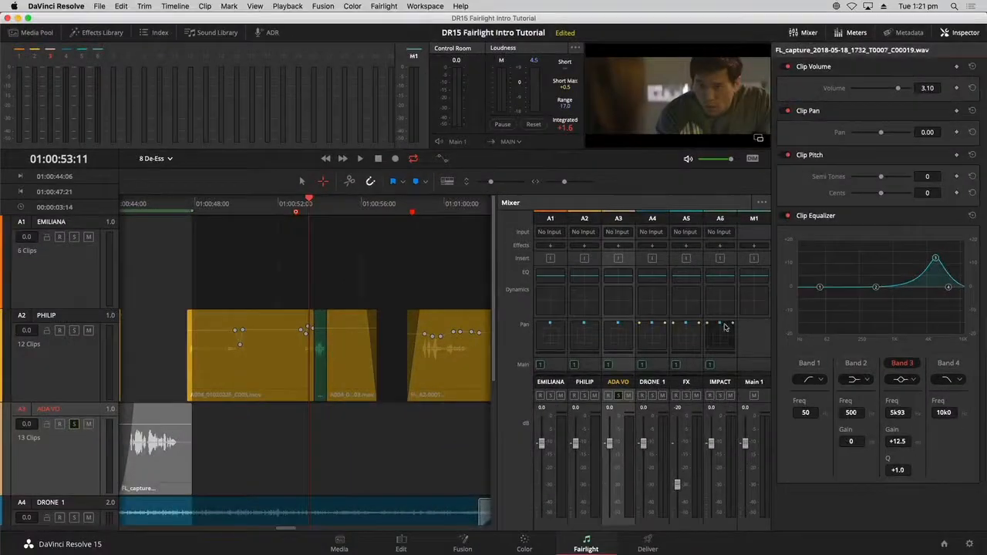
# - Audition the clip from about 01:00:46 while reworking band 3 into a -2.4 dB dip at 6k73 Hz
pyautogui.click(157, 202)
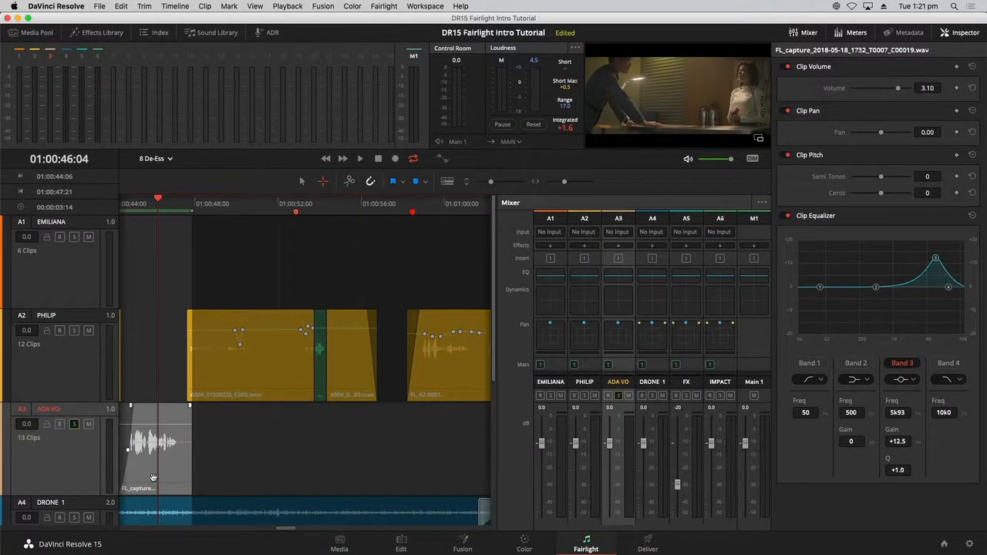
pyautogui.press('space')
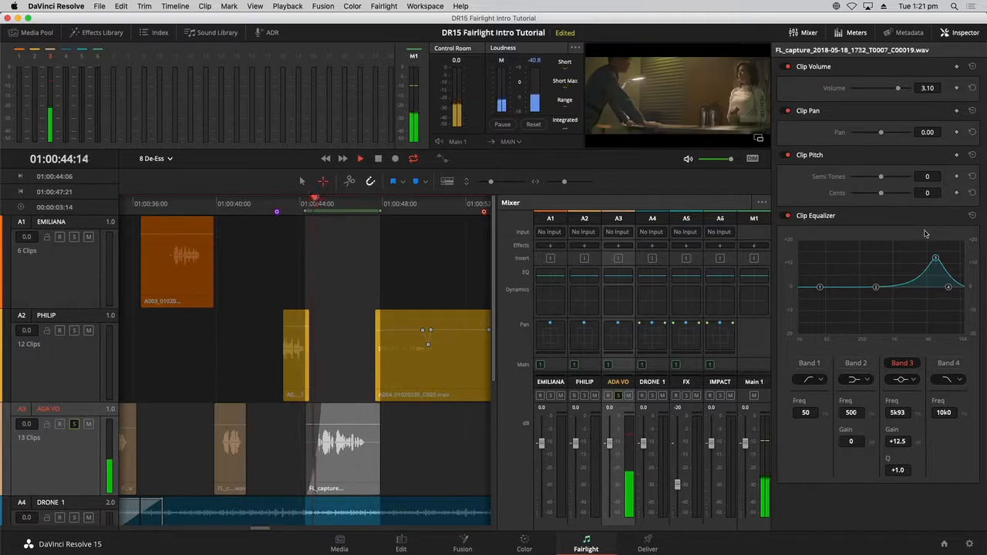
pyautogui.moveTo(935, 257)
pyautogui.mouseDown()
pyautogui.moveTo(936, 287)
pyautogui.moveTo(943, 249)
pyautogui.moveTo(933, 246)
pyautogui.mouseUp()
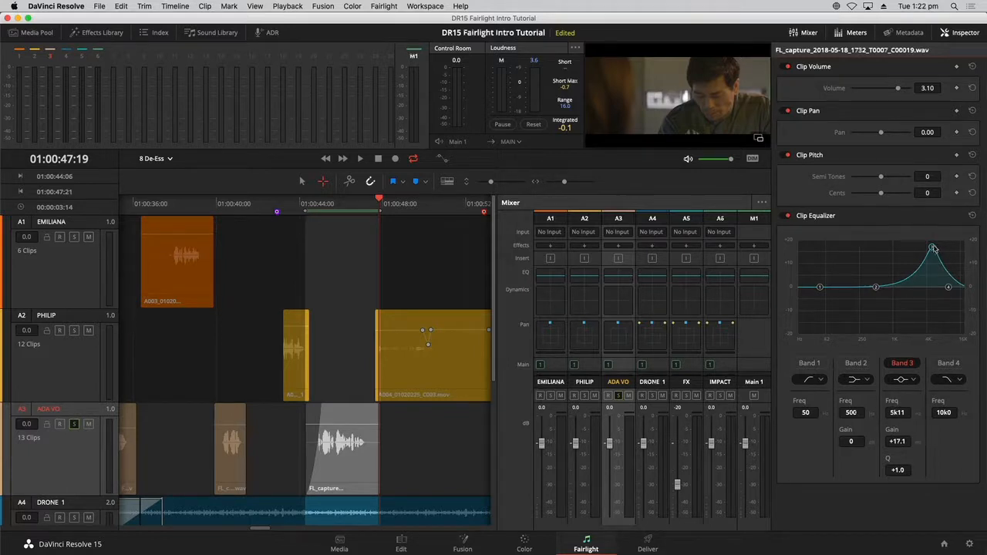
pyautogui.moveTo(932, 248); pyautogui.dragTo(933, 249)
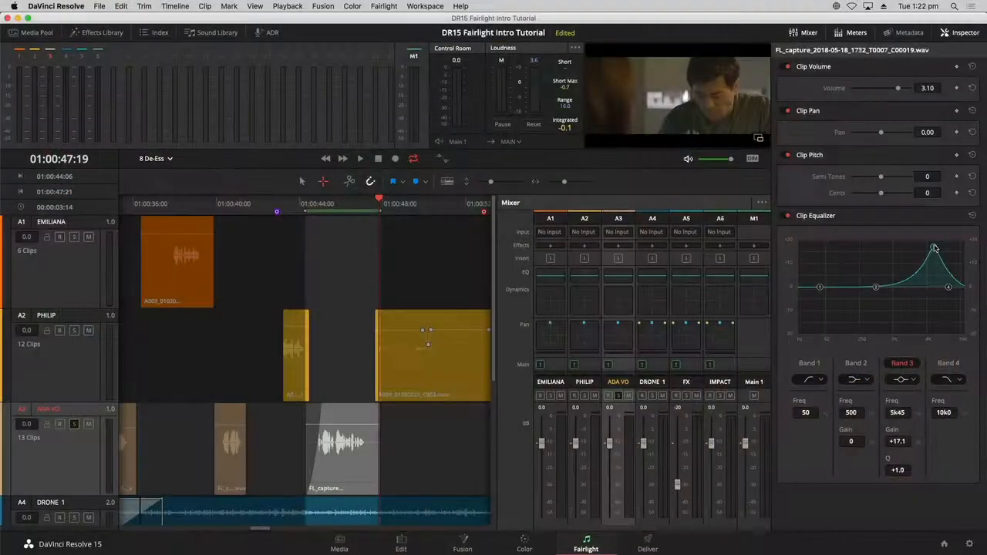
pyautogui.press('space')
pyautogui.moveTo(933, 248); pyautogui.dragTo(939, 245)
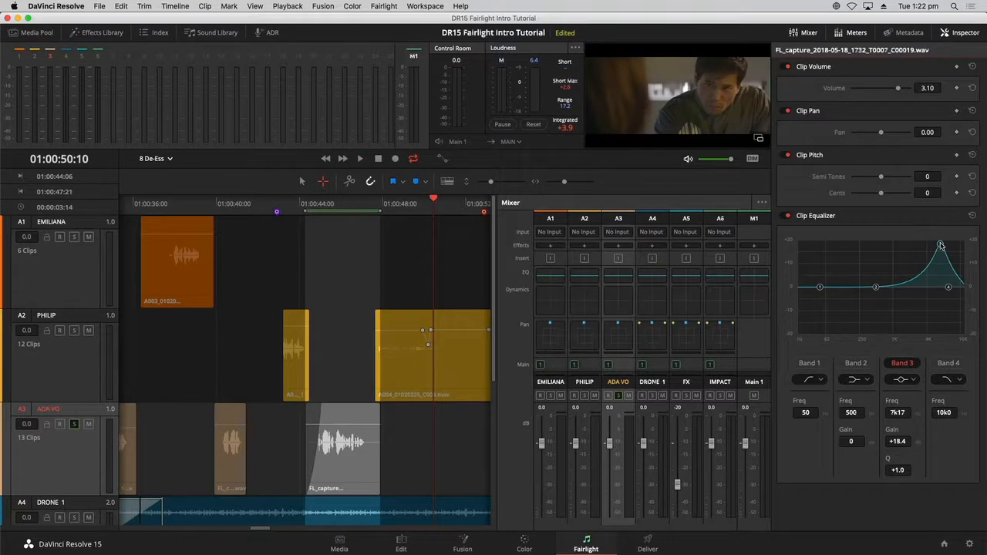
pyautogui.moveTo(940, 246); pyautogui.dragTo(939, 294)
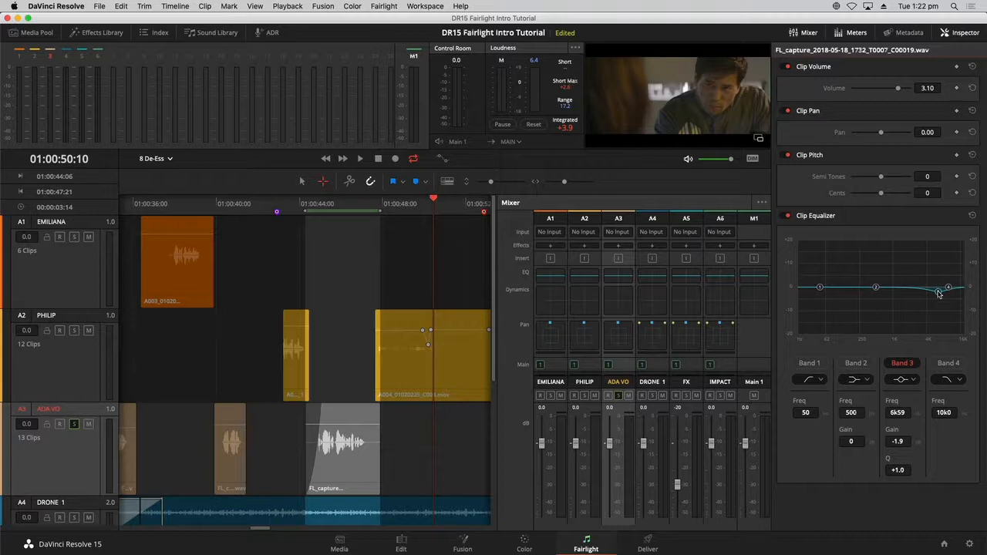
pyautogui.press('space')
pyautogui.moveTo(939, 294); pyautogui.dragTo(939, 294)
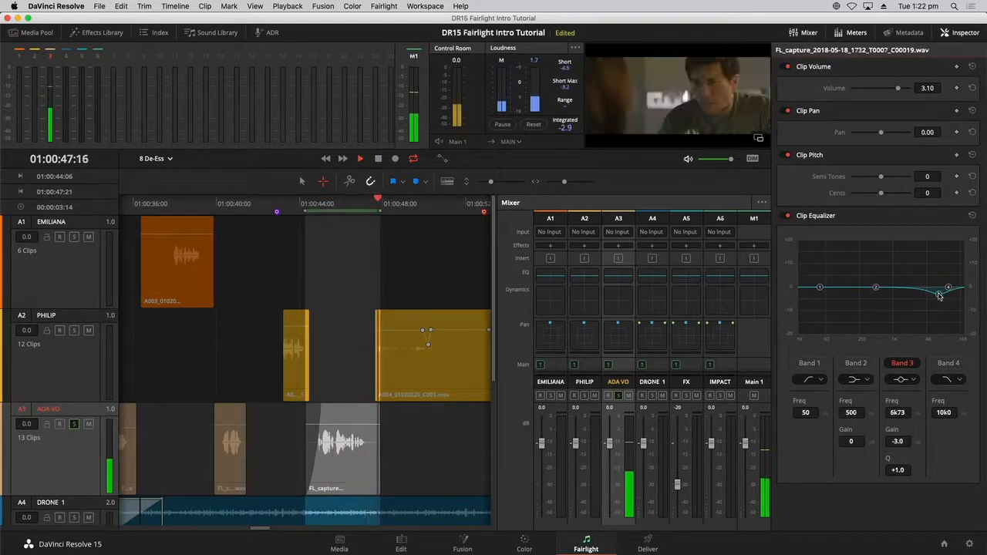
pyautogui.press('space')
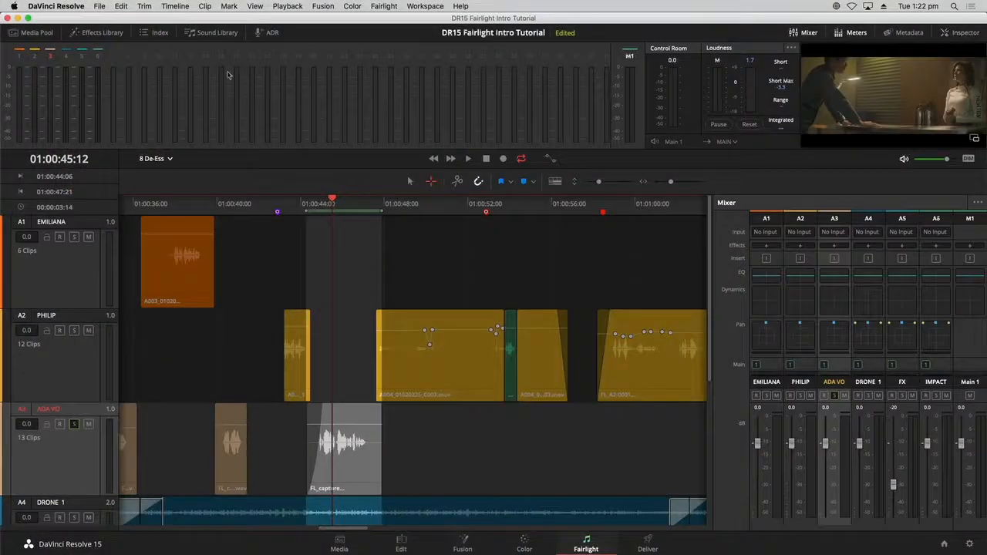
# - Drop the FairlightFX De-Esser onto the ADA VO track, keeping 7k frequency and amount 50
pyautogui.click(99, 32)
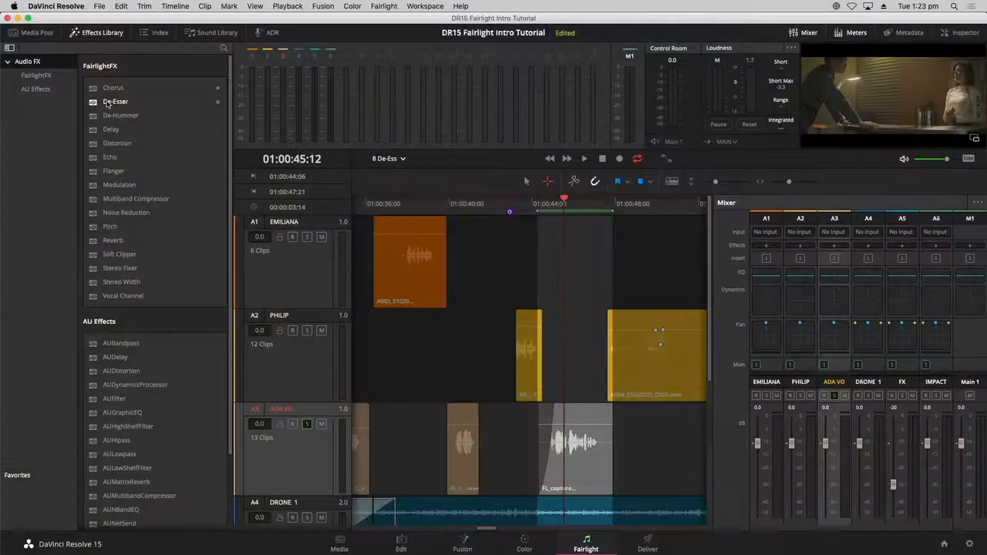
pyautogui.moveTo(116, 101); pyautogui.dragTo(284, 275)
pyautogui.moveTo(176, 167); pyautogui.dragTo(304, 491)
pyautogui.moveTo(299, 452); pyautogui.dragTo(299, 451)
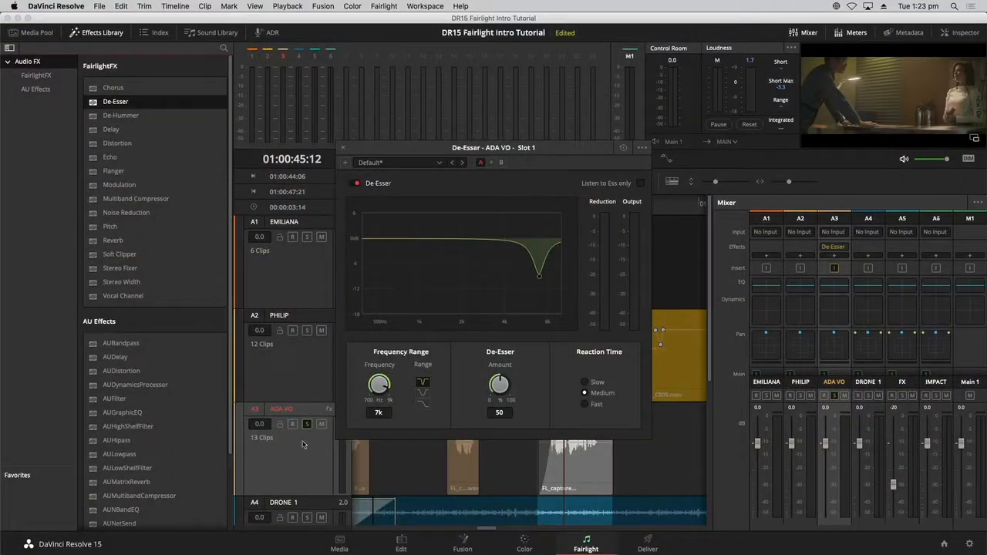
# - Hide the Effects Library and move the De-Esser window to the top-left
pyautogui.click(117, 35)
pyautogui.moveTo(391, 150); pyautogui.dragTo(84, 84)
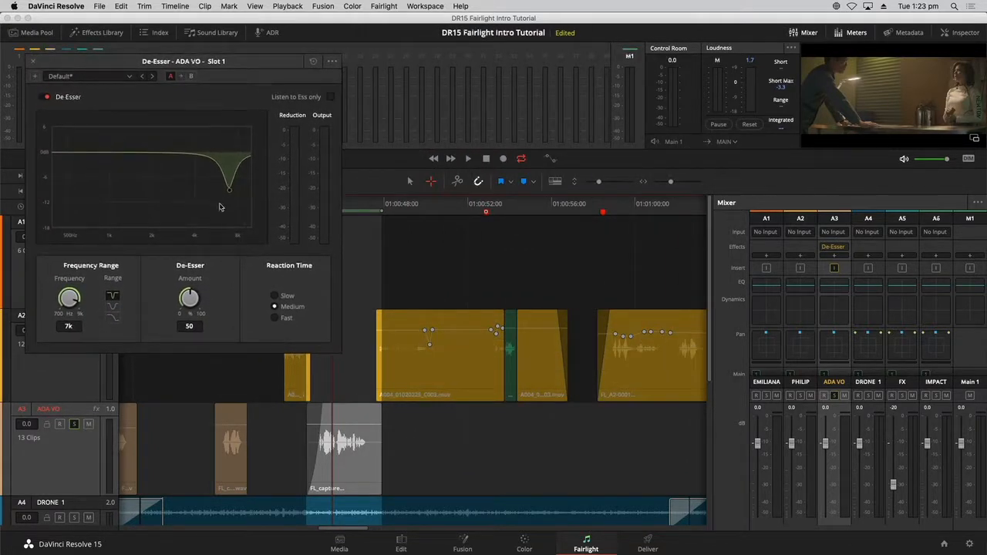
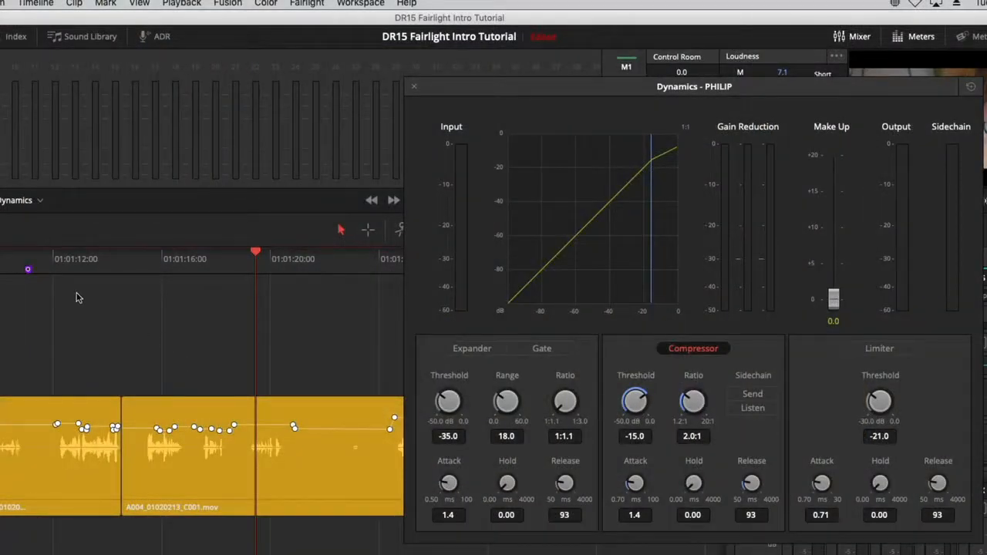
# - Range-select the A004_01020213_C001.mov clip near 01:01:14 and play PHILIP's dialogue
pyautogui.click(134, 260)
pyautogui.click(367, 230)
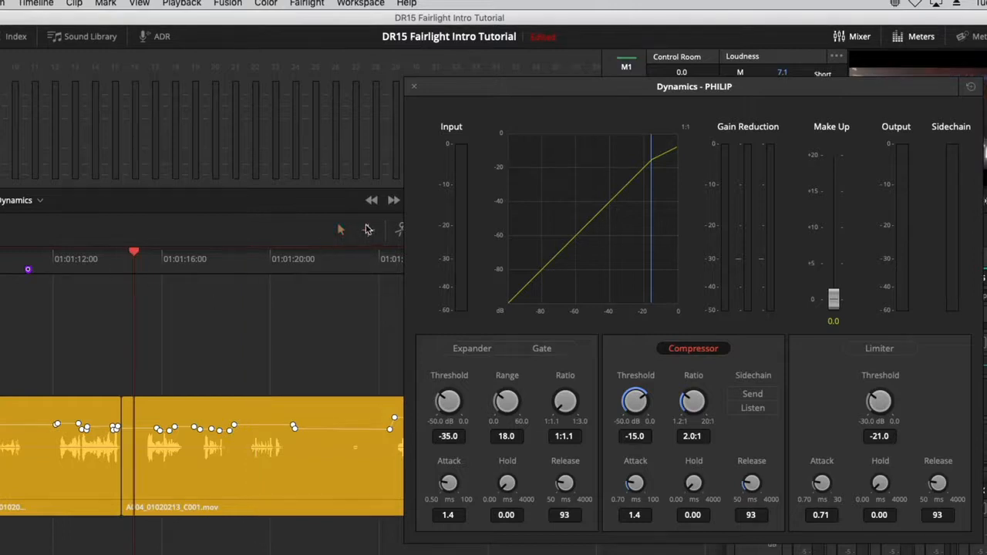
pyautogui.click(292, 461)
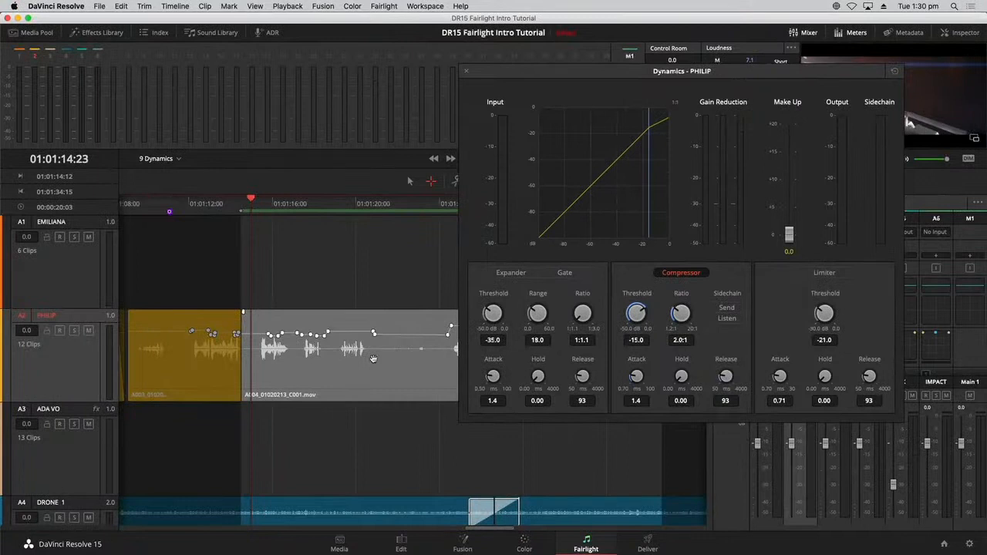
pyautogui.press('space')
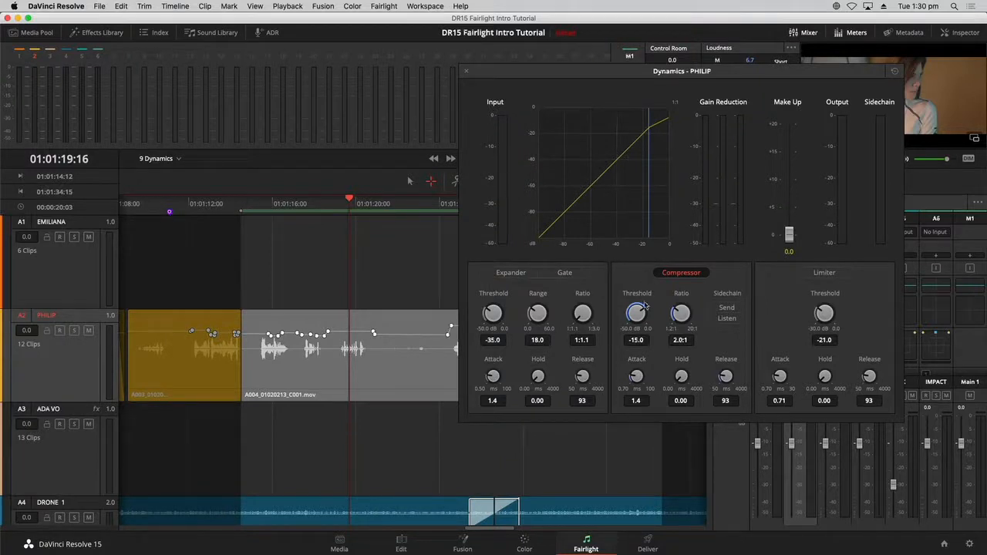
# - Lower PHILIP's compressor threshold to -20.5 dB at a 3.1:1 ratio while listening
pyautogui.moveTo(632, 312); pyautogui.dragTo(616, 312)
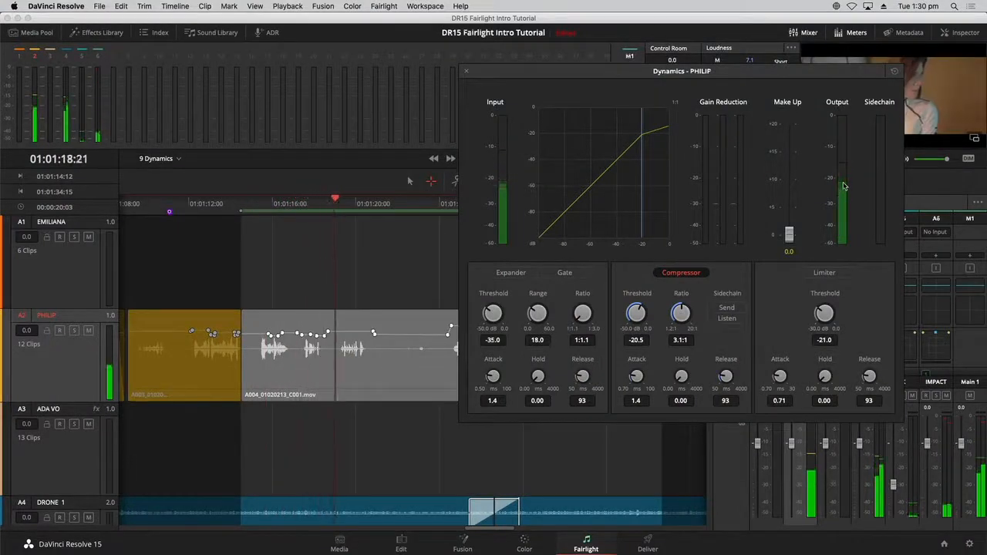
pyautogui.press('space')
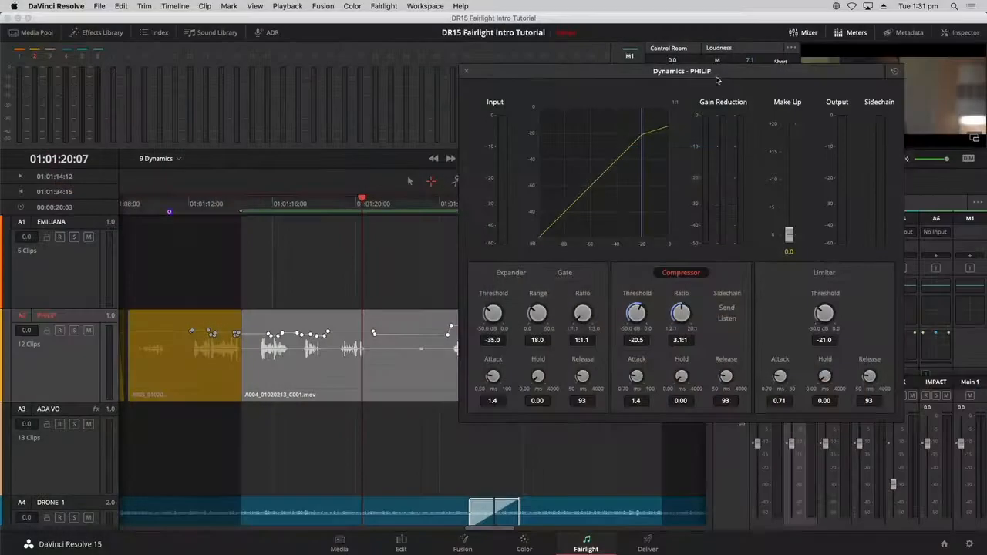
pyautogui.moveTo(699, 135); pyautogui.dragTo(550, 132)
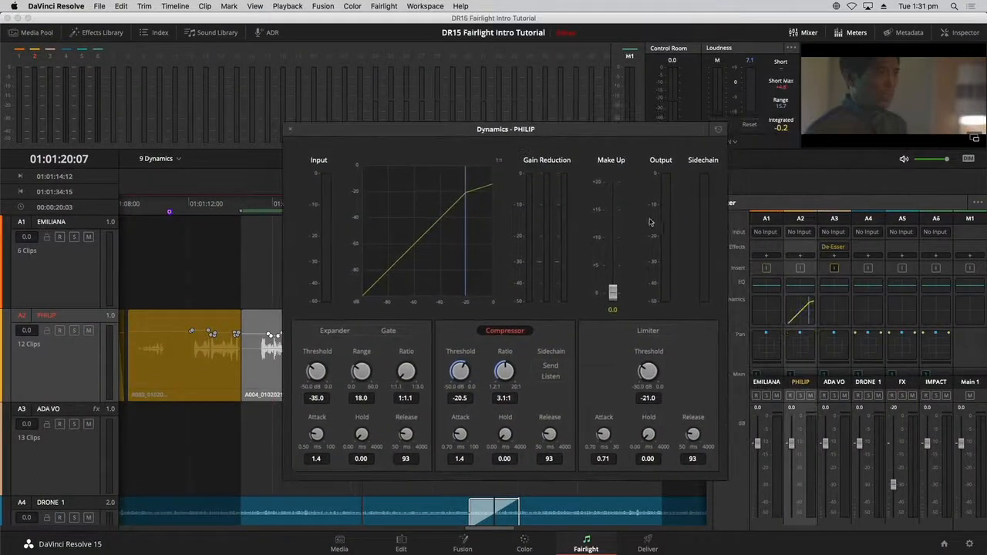
# - Replay the range and raise PHILIP's compressor make-up gain to about 3.6 dB
pyautogui.press('space')
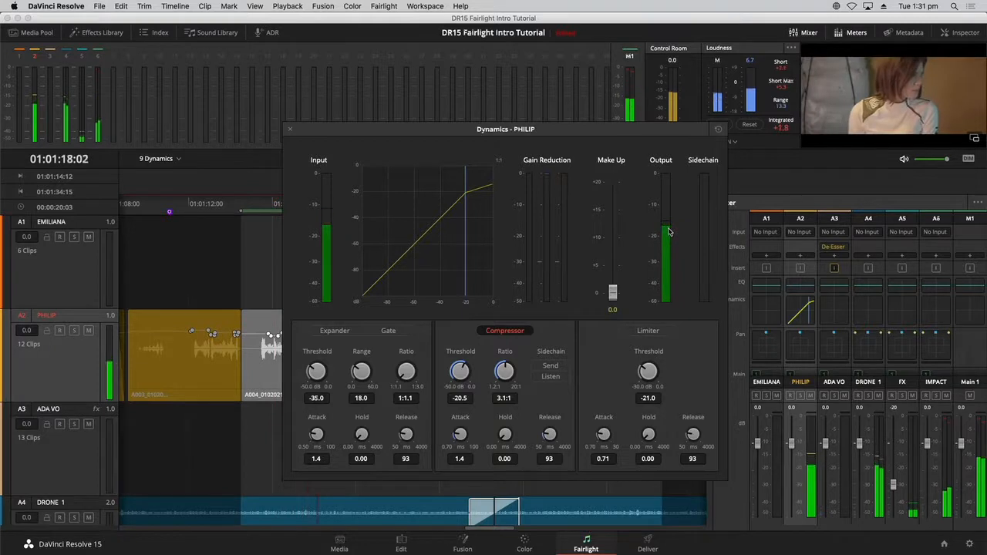
pyautogui.press('space')
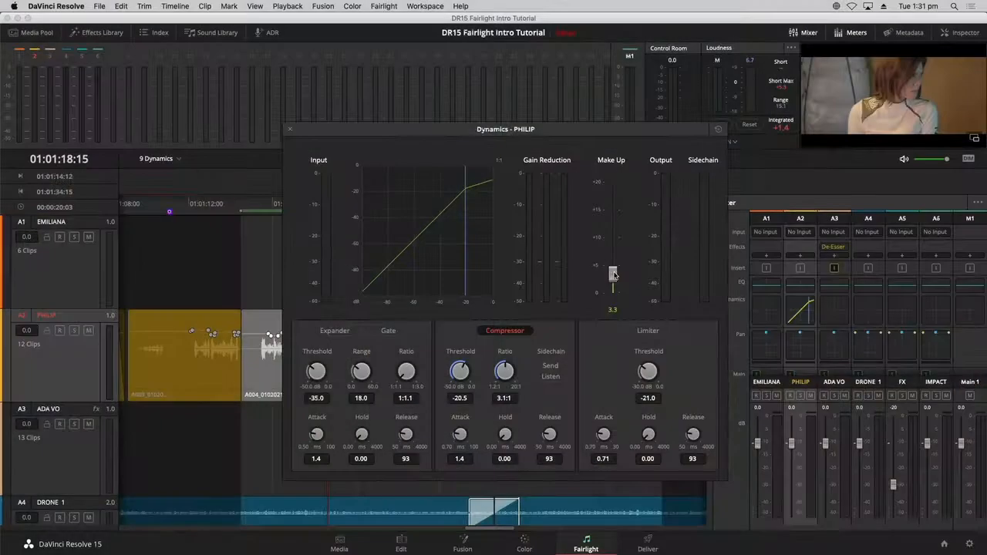
pyautogui.press('space')
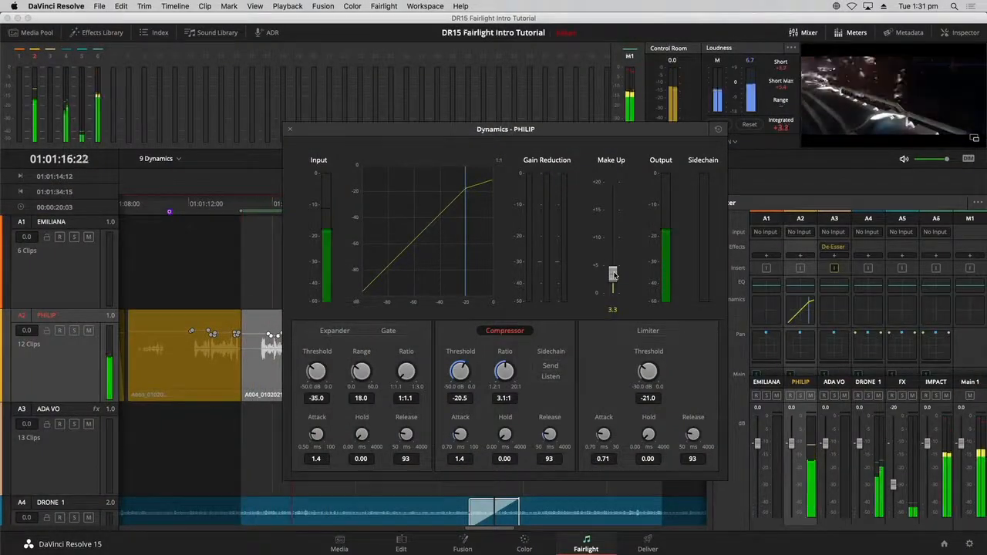
pyautogui.moveTo(613, 274); pyautogui.dragTo(614, 273)
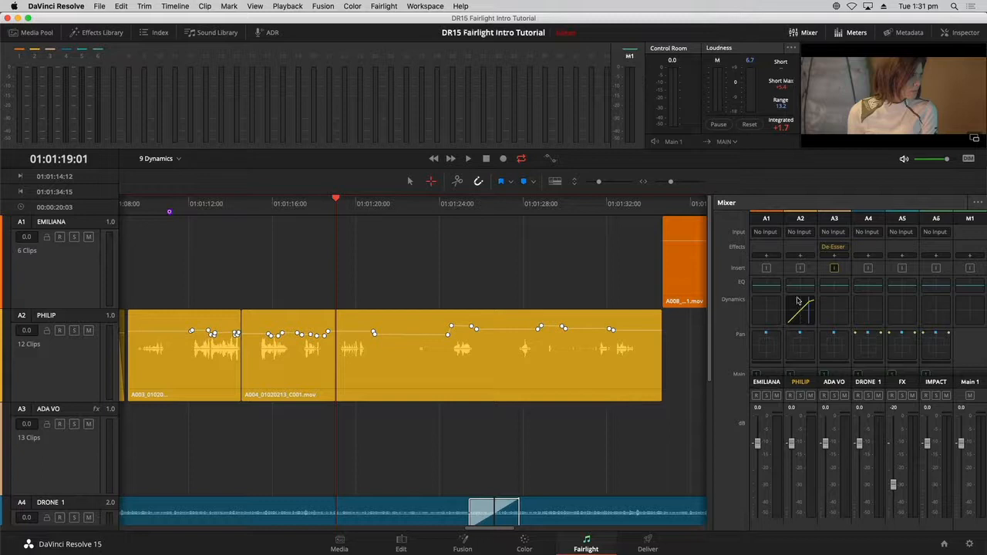
# - Zoom the timeline to fit and open Dynamics for the A3 ADA VO track
pyautogui.hotkey('shift', 'z')
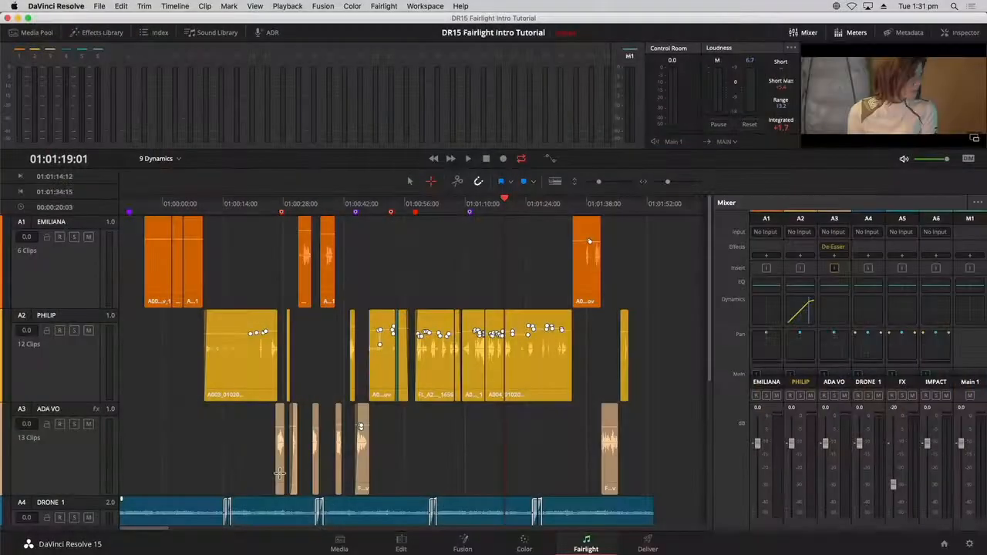
pyautogui.doubleClick(832, 310)
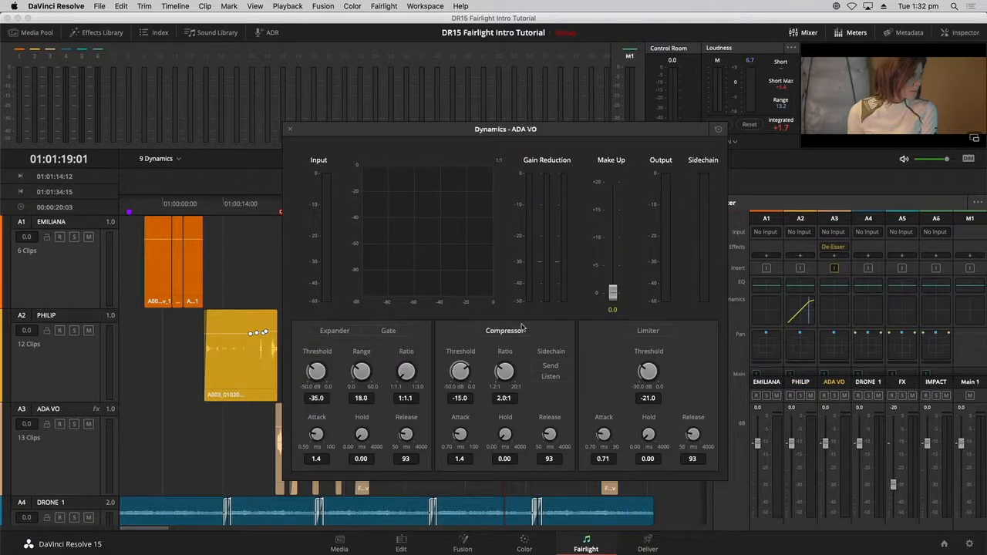
# - Enable ADA VO's compressor and lower its threshold to -25.5 dB at 12:1 ratio
pyautogui.click(523, 331)
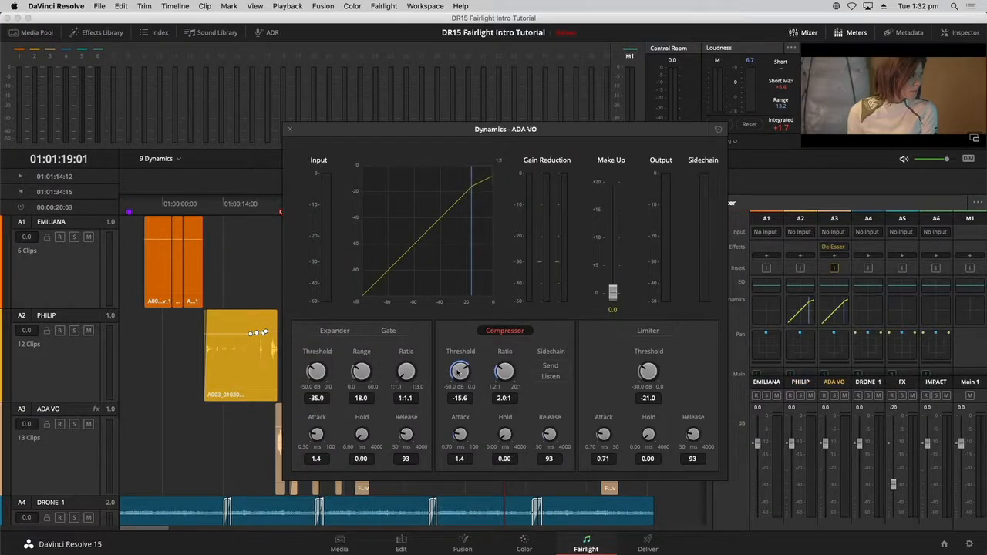
pyautogui.moveTo(460, 371); pyautogui.dragTo(391, 363)
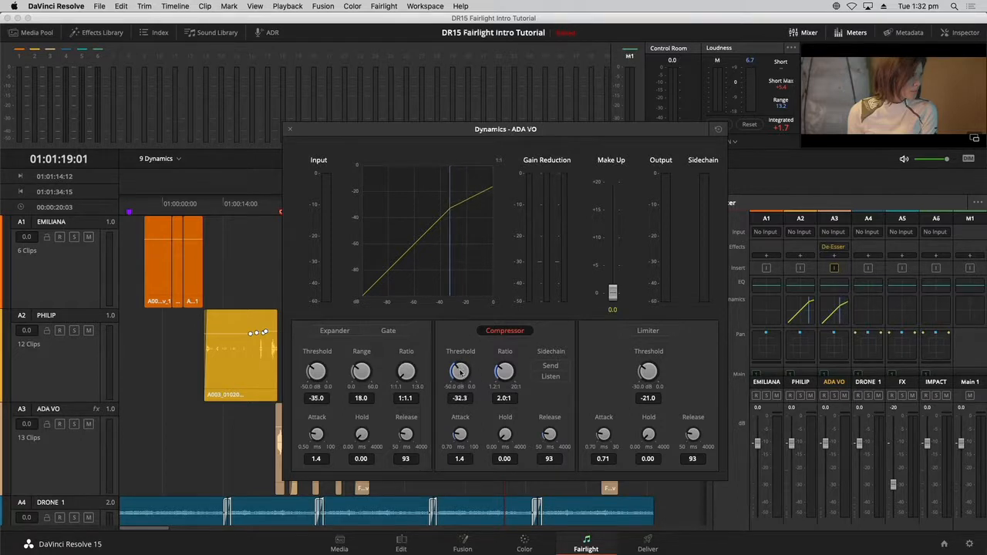
pyautogui.moveTo(460, 371); pyautogui.dragTo(489, 362)
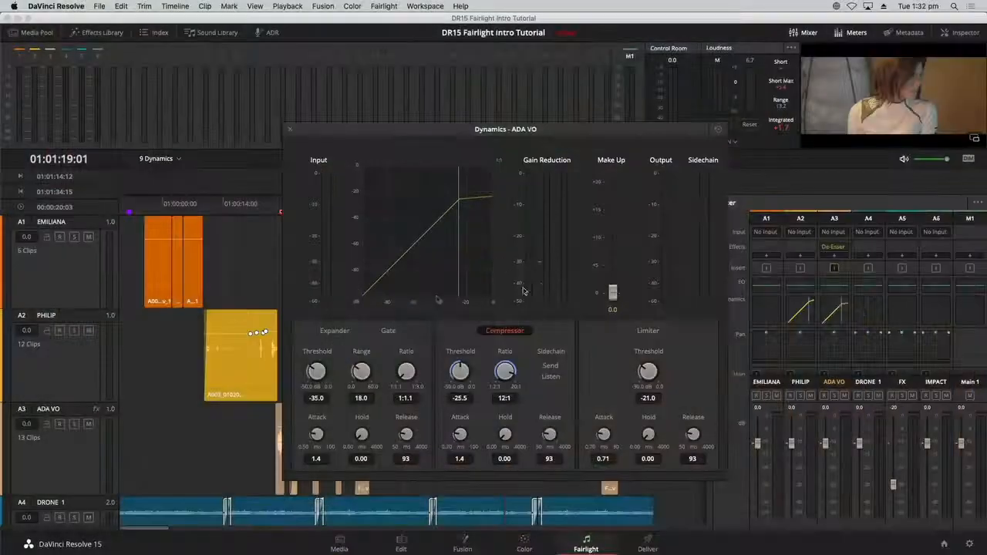
# - Audition ADA VO from about 00:00:15, set make-up gain to about 9.1 dB, and close Dynamics
pyautogui.click(228, 208)
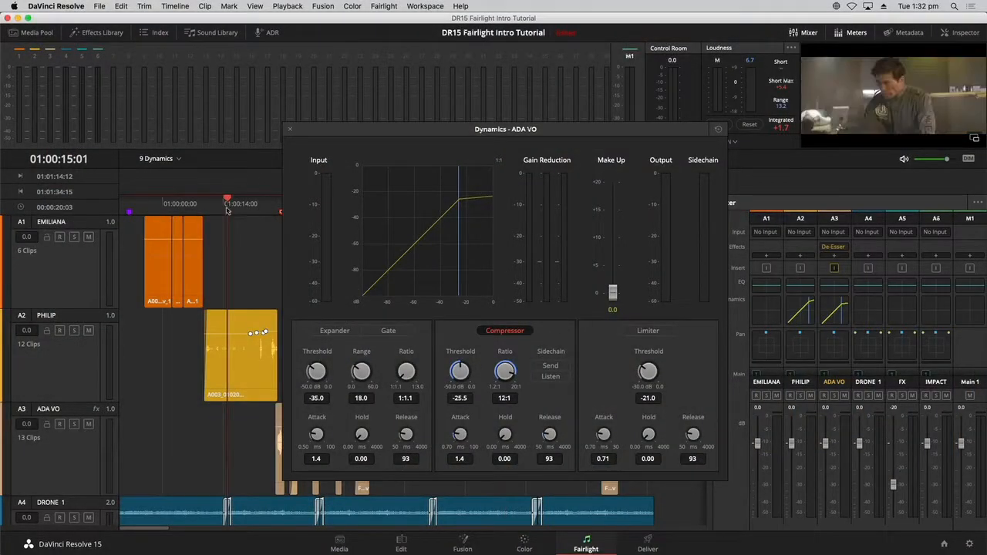
pyautogui.click(82, 463)
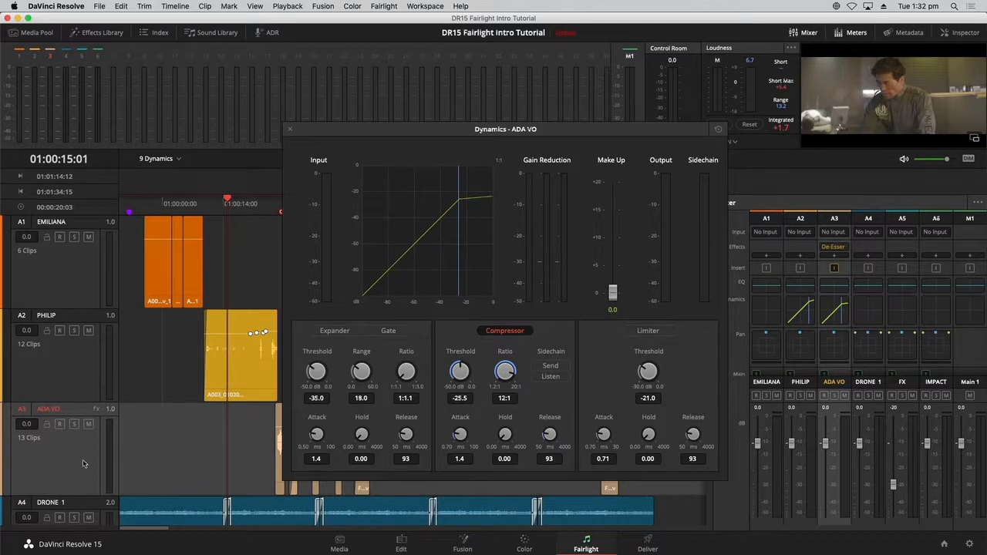
pyautogui.press('space')
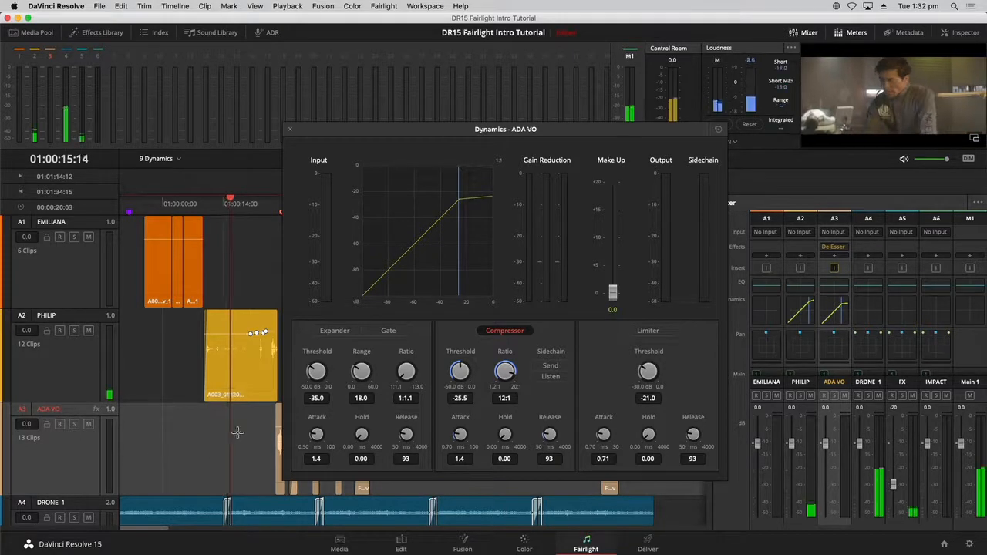
pyautogui.moveTo(397, 125); pyautogui.dragTo(464, 131)
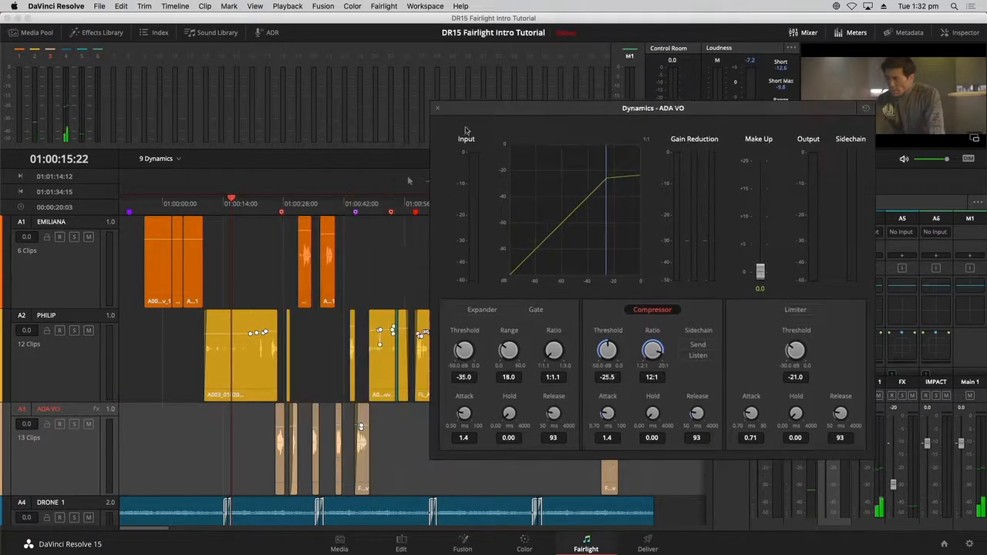
pyautogui.click(276, 204)
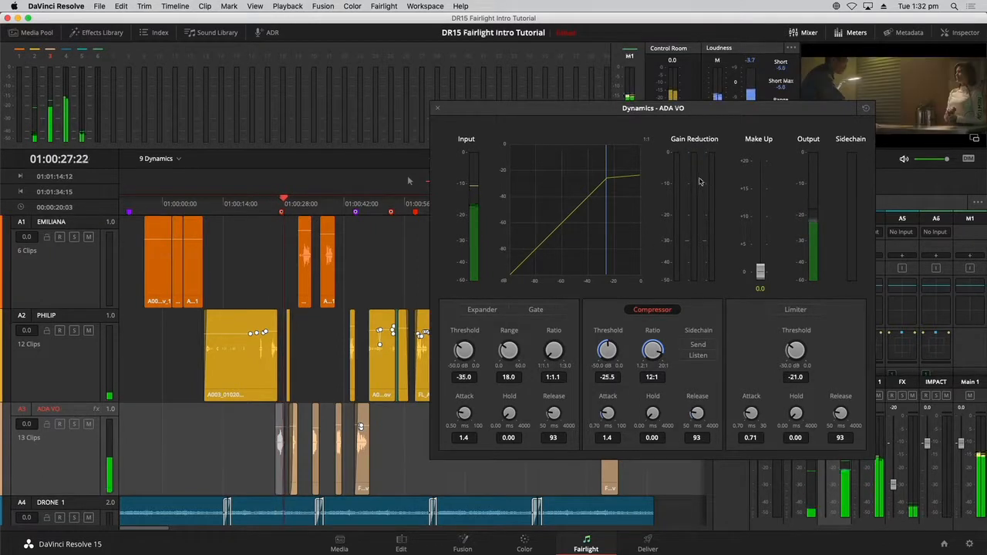
pyautogui.moveTo(760, 269); pyautogui.dragTo(760, 208)
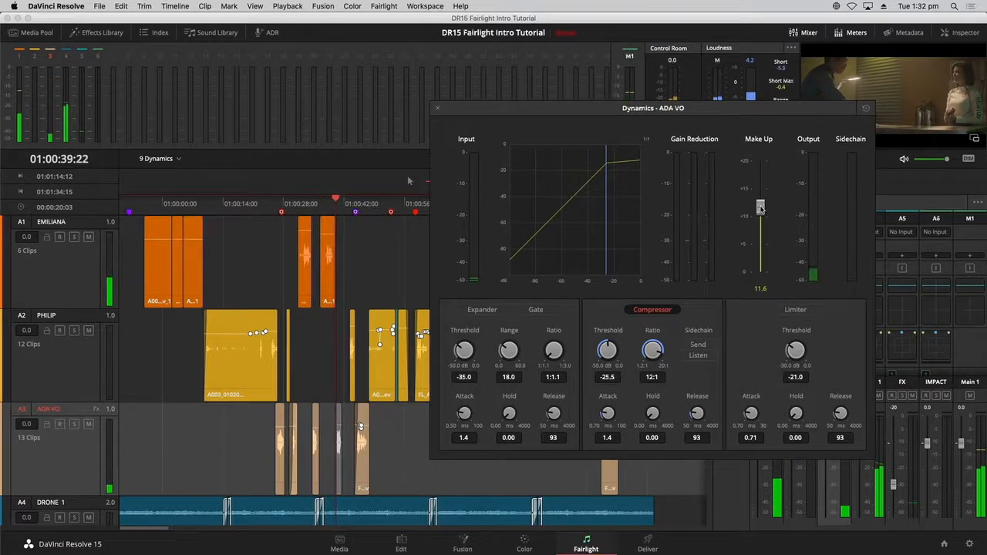
pyautogui.moveTo(760, 208); pyautogui.dragTo(760, 217)
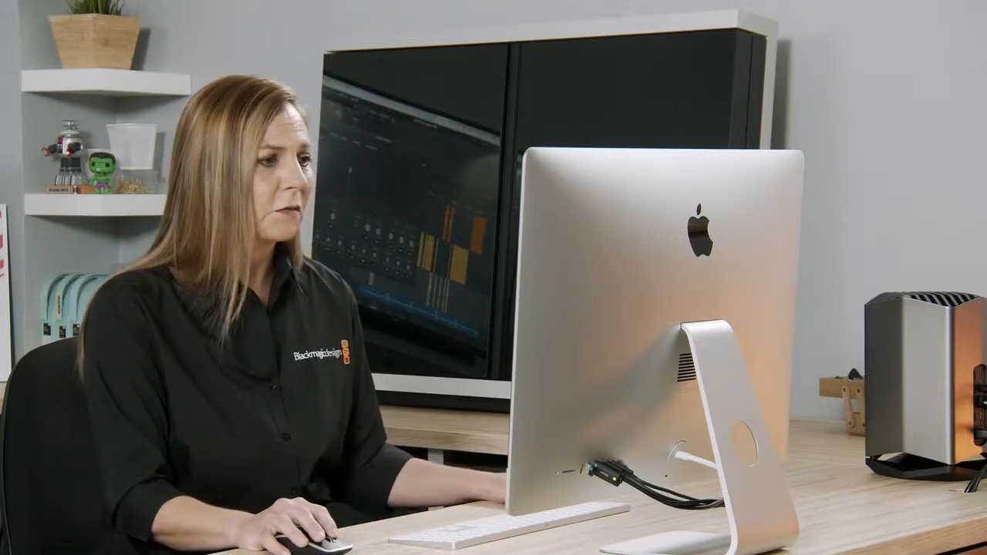
pyautogui.moveTo(760, 214); pyautogui.dragTo(760, 222)
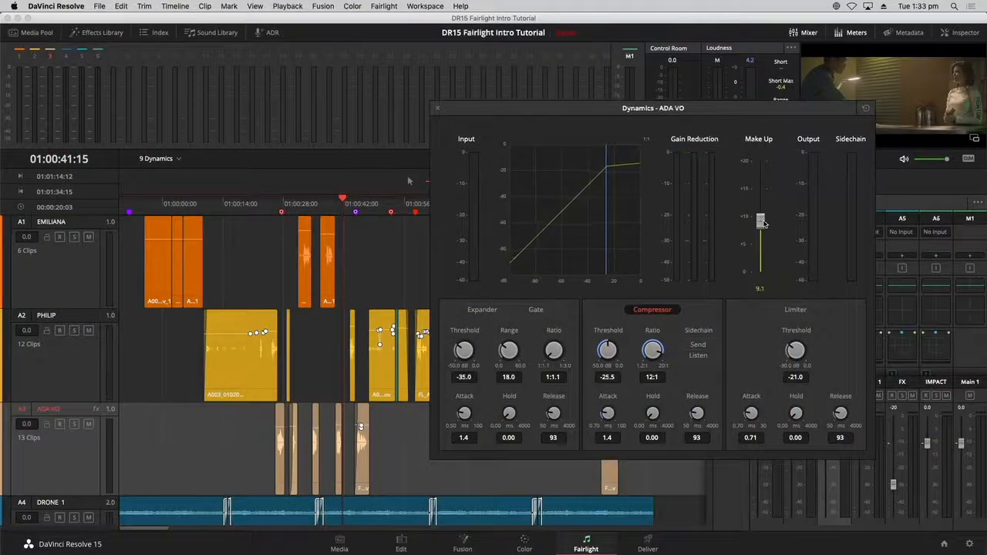
pyautogui.click(438, 109)
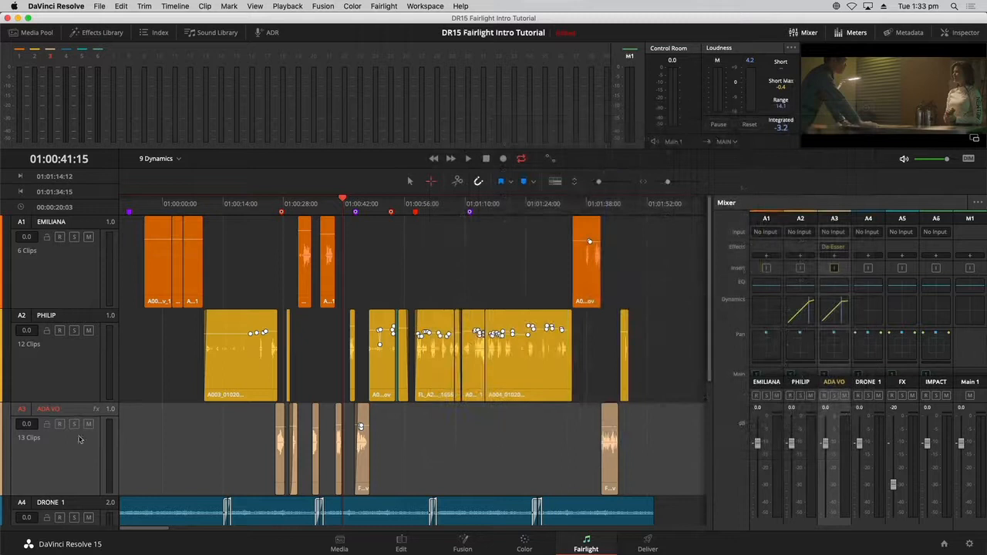
# - Deselect the track and bring up the A3 ADA VO equalizer from the Mixer
pyautogui.click(469, 465)
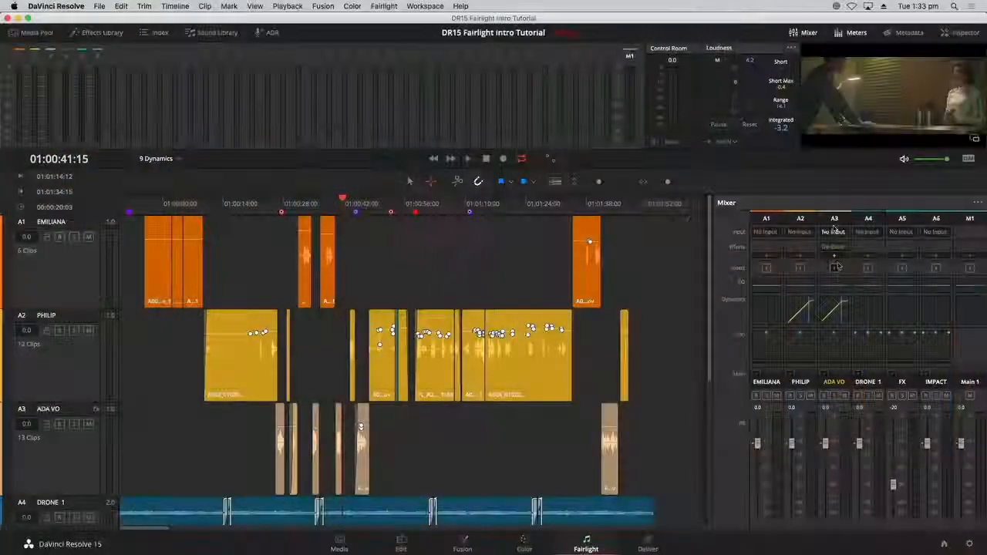
pyautogui.doubleClick(841, 292)
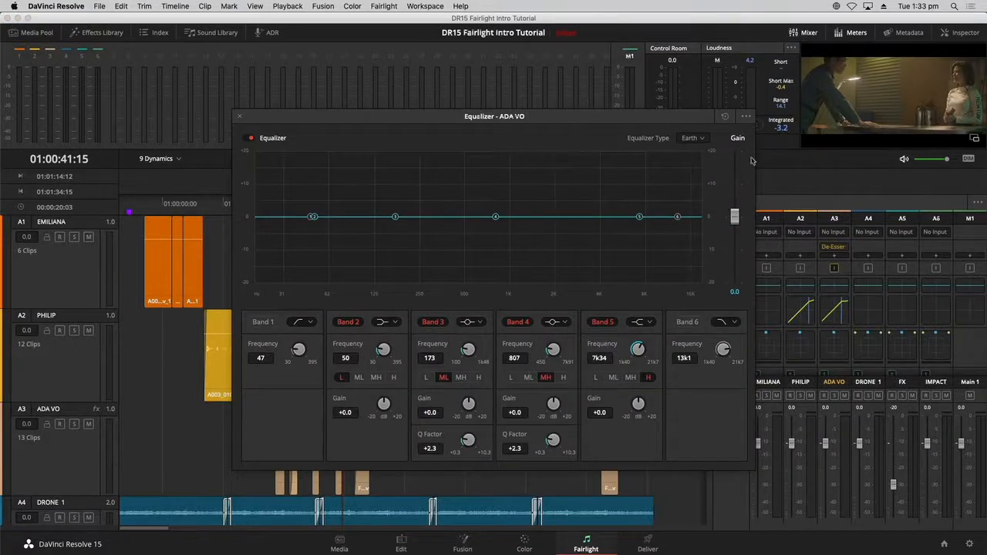
# - Mark an In/Out range from 01:00:25:17 to 01:00:31:04 and play it to hear ADA VO
pyautogui.moveTo(664, 117); pyautogui.dragTo(659, 81)
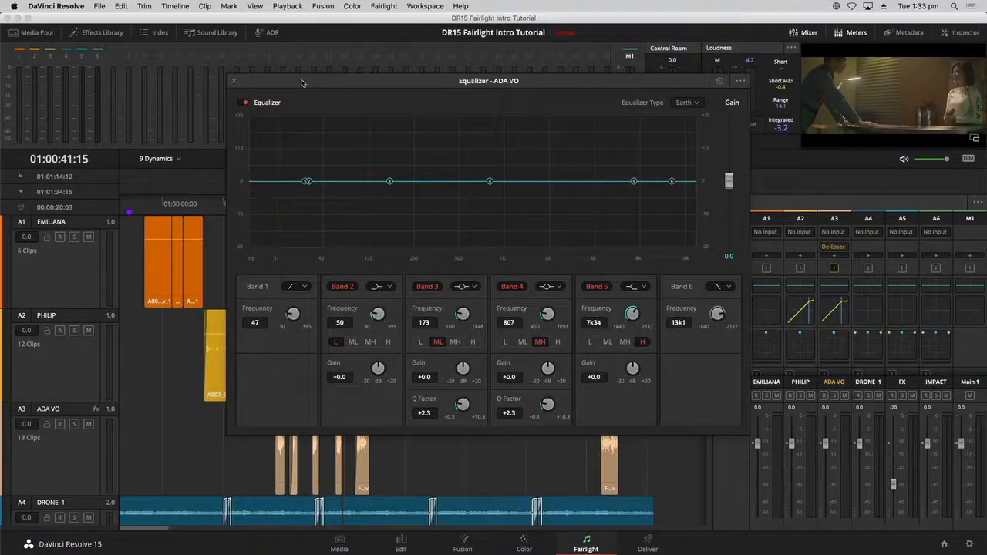
pyautogui.moveTo(301, 82); pyautogui.dragTo(465, 249)
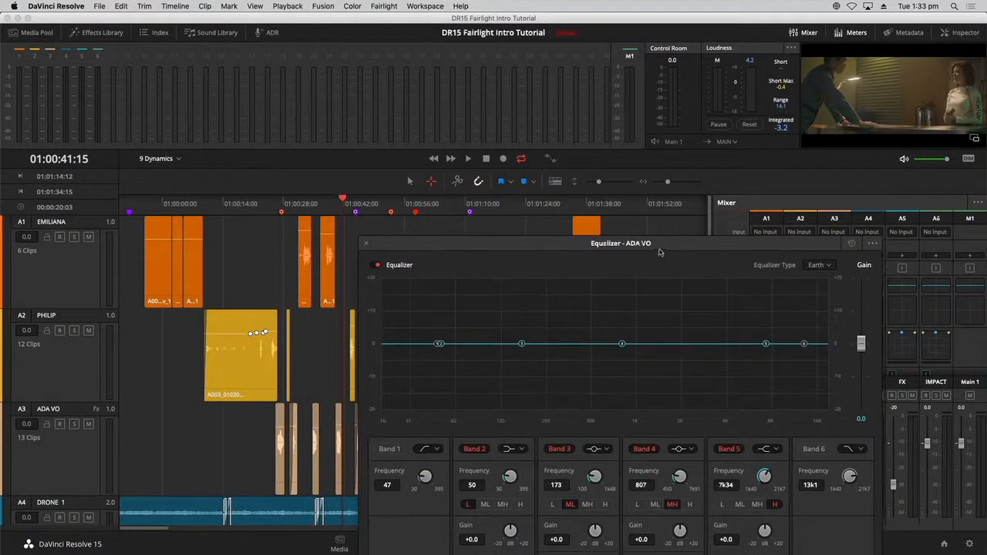
pyautogui.moveTo(555, 246); pyautogui.dragTo(577, 191)
pyautogui.moveTo(278, 206)
pyautogui.mouseDown()
pyautogui.moveTo(321, 206)
pyautogui.moveTo(292, 209)
pyautogui.mouseUp()
pyautogui.press('i')
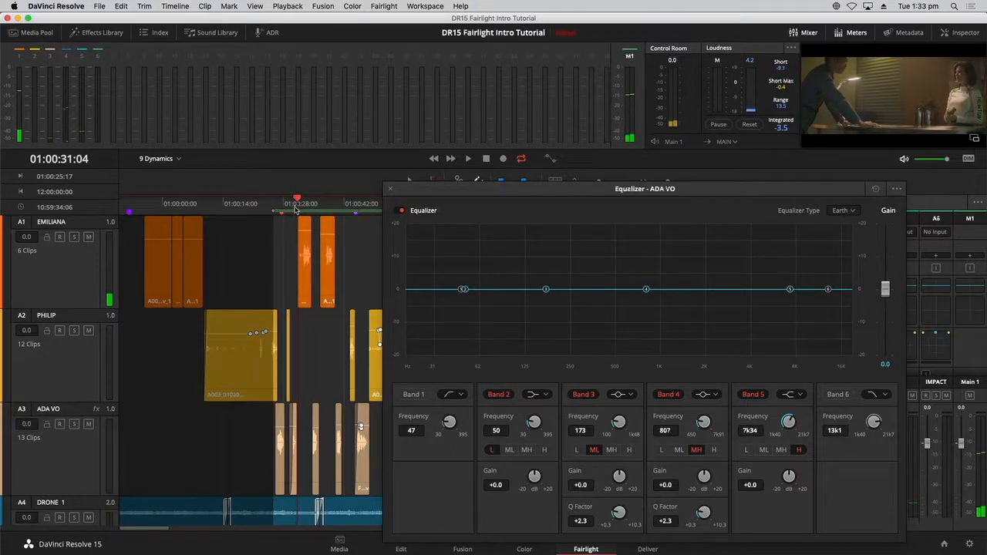
pyautogui.press('o')
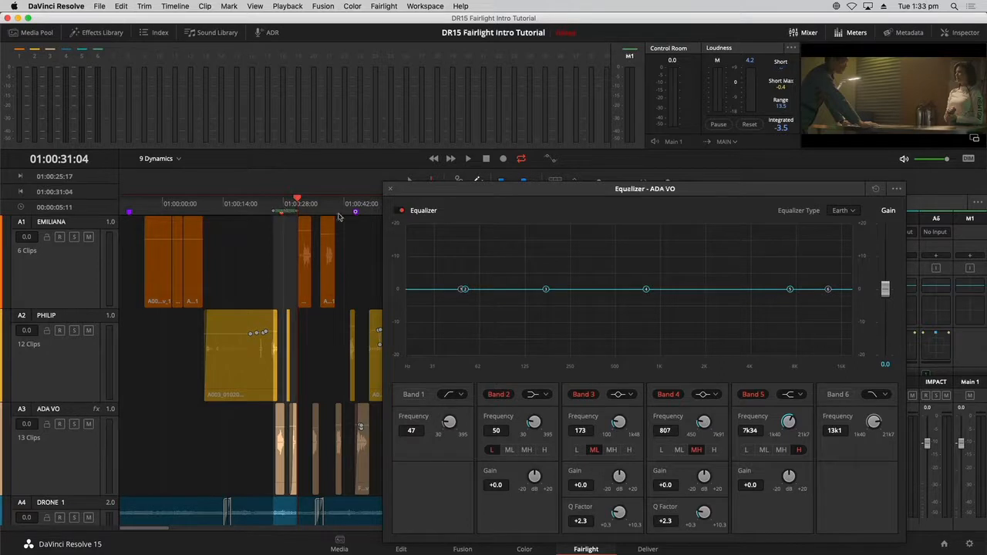
pyautogui.moveTo(468, 193); pyautogui.dragTo(389, 107)
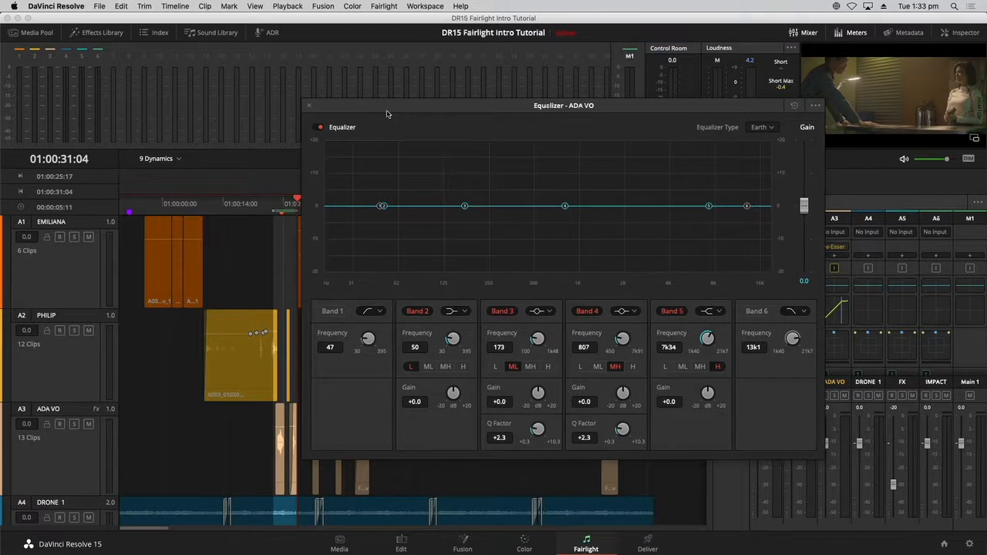
pyautogui.press('space')
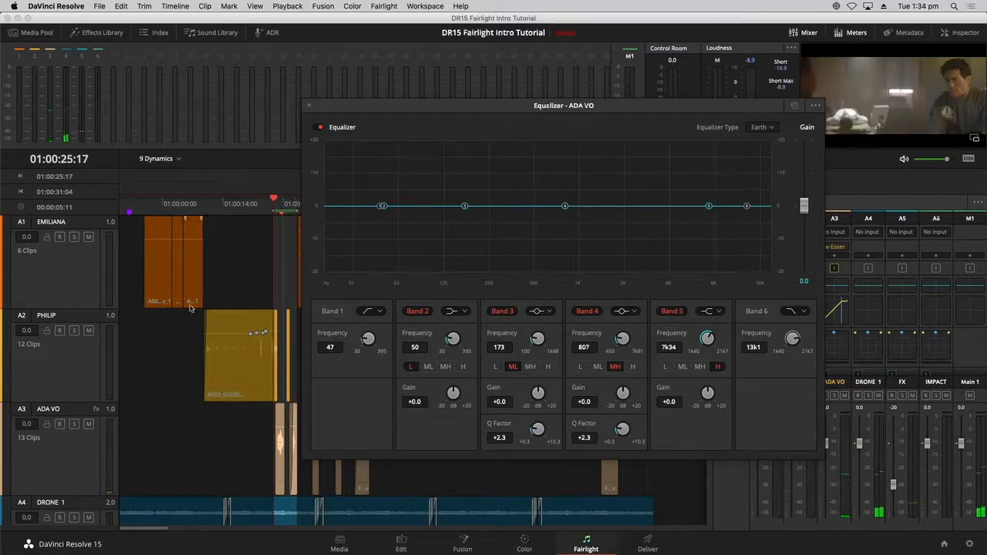
# - Enable ADA VO's low cut at 179 Hz and pull the high cut down to 3k21
pyautogui.click(333, 310)
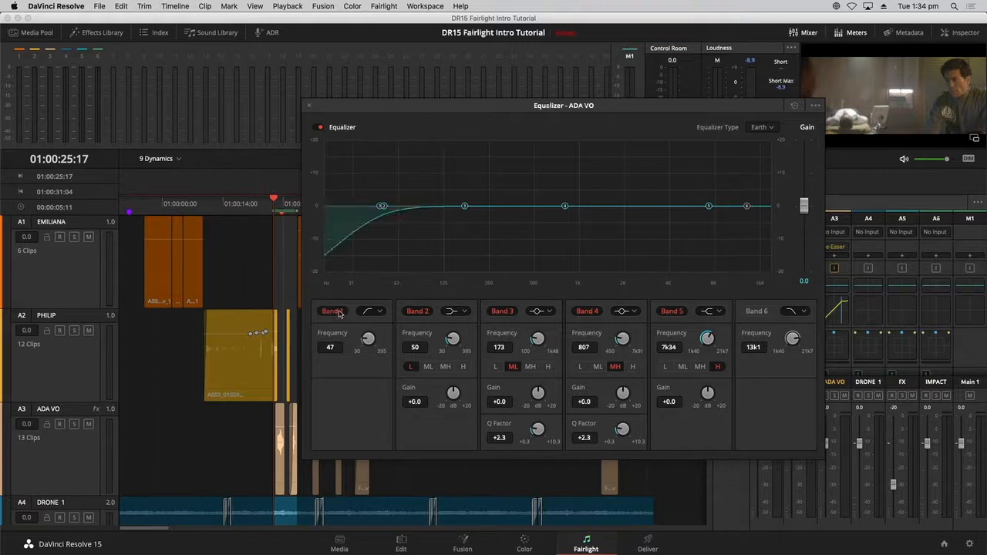
pyautogui.moveTo(398, 208)
pyautogui.mouseDown()
pyautogui.moveTo(524, 218)
pyautogui.moveTo(391, 215)
pyautogui.mouseUp()
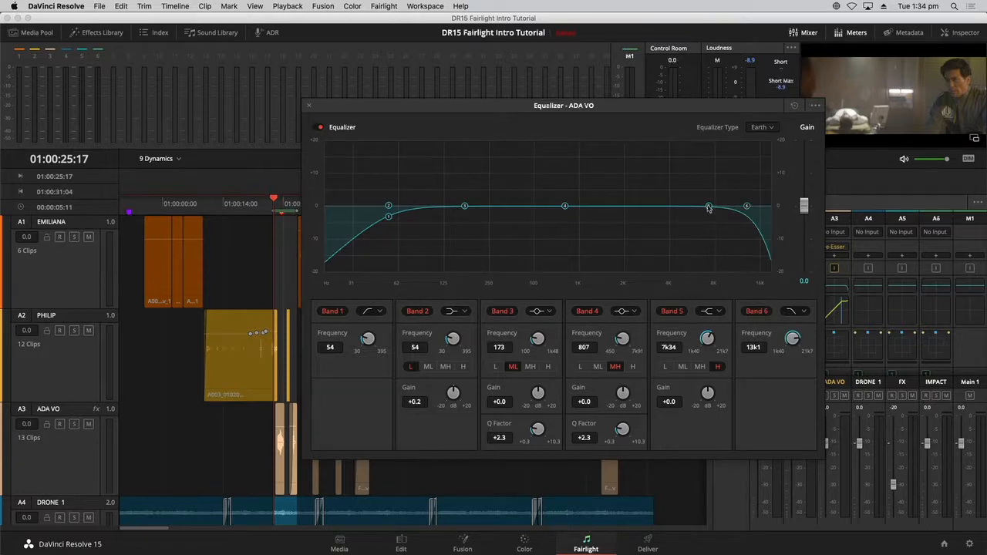
pyautogui.moveTo(746, 208); pyautogui.dragTo(650, 211)
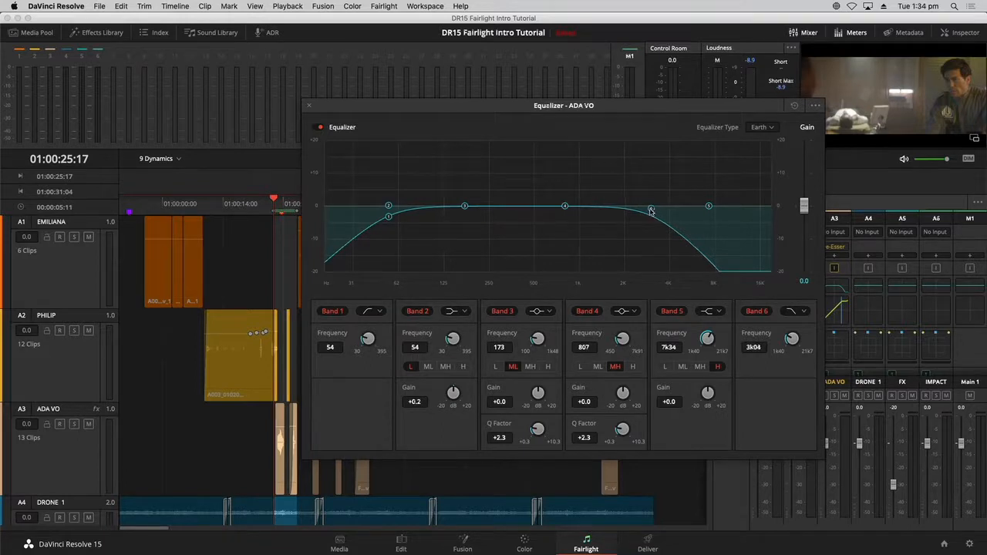
pyautogui.moveTo(652, 210); pyautogui.dragTo(676, 208)
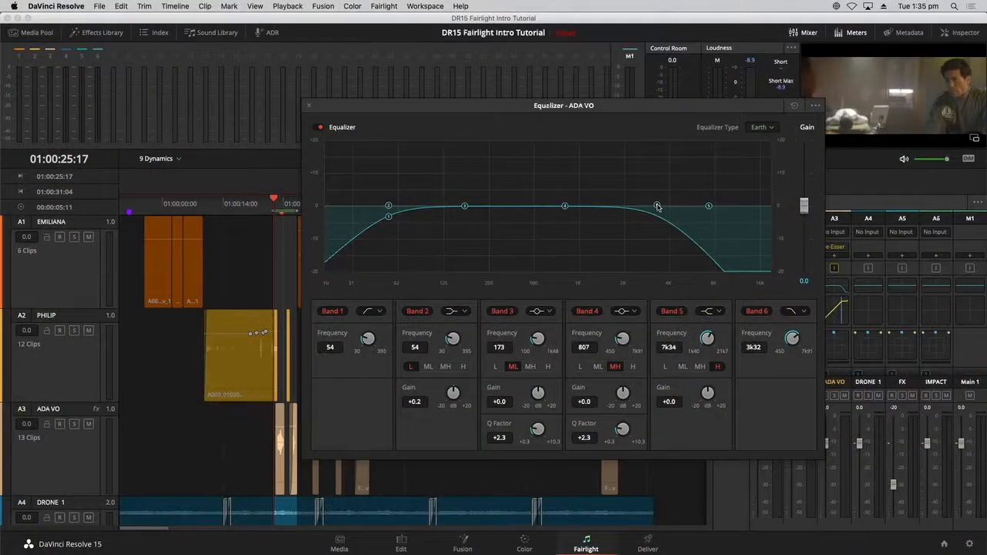
pyautogui.press('space')
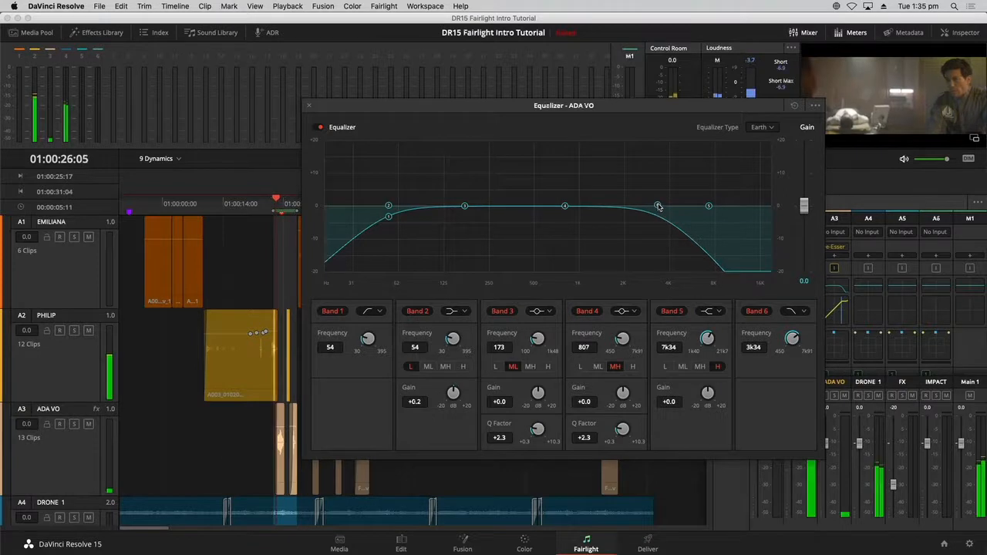
pyautogui.moveTo(658, 207)
pyautogui.mouseDown()
pyautogui.moveTo(574, 209)
pyautogui.moveTo(655, 208)
pyautogui.mouseUp()
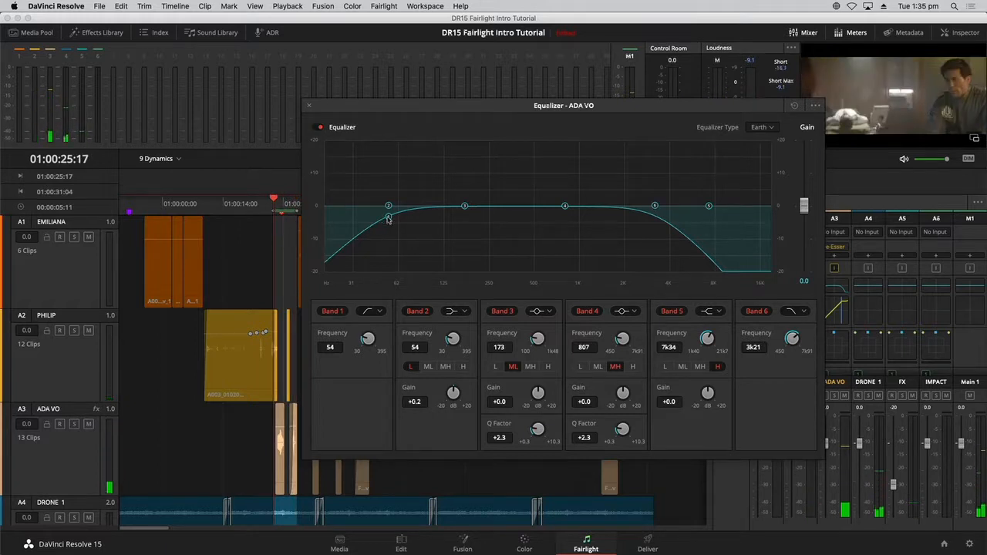
pyautogui.moveTo(432, 218); pyautogui.dragTo(471, 216)
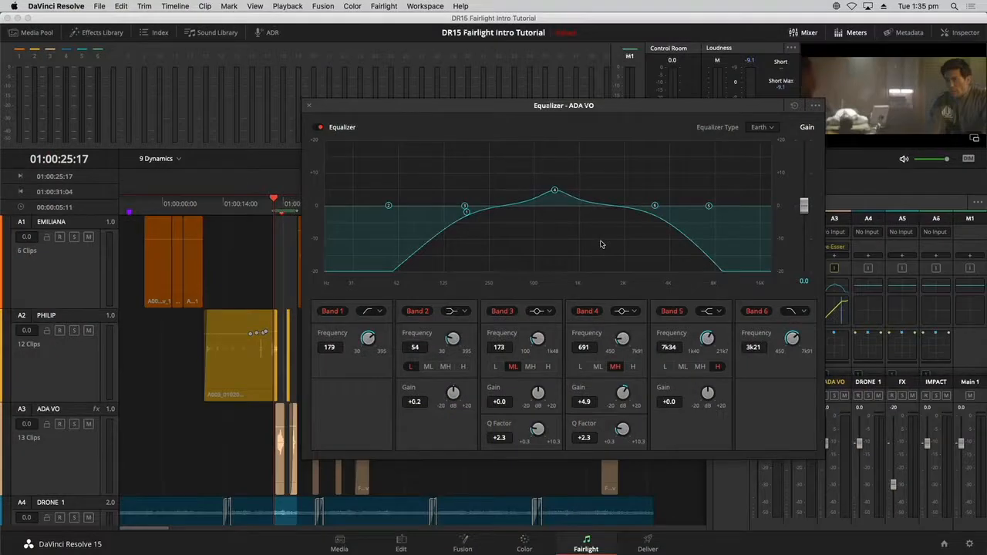
# - Close the ADA VO Equalizer and clear the In/Out range on the timeline
pyautogui.click(309, 106)
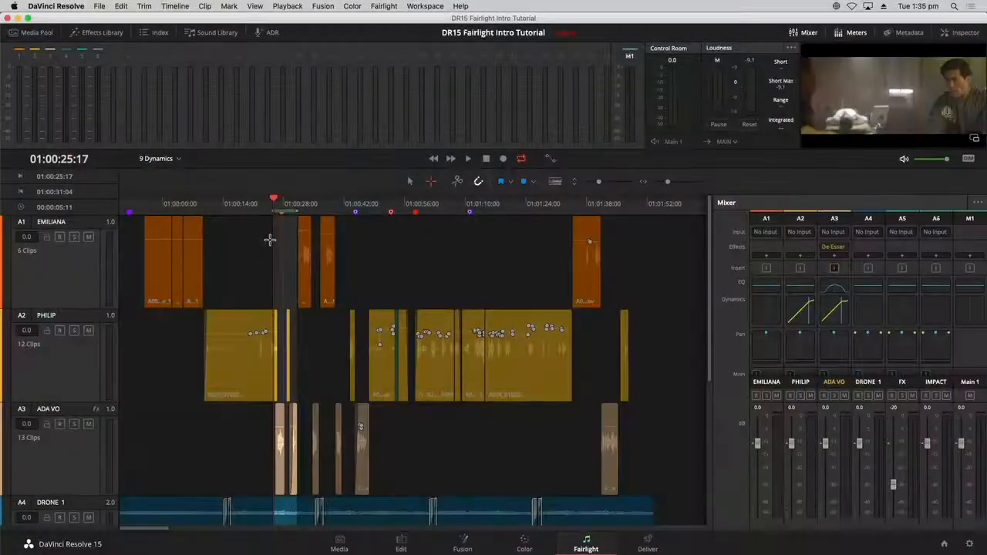
pyautogui.click(270, 240)
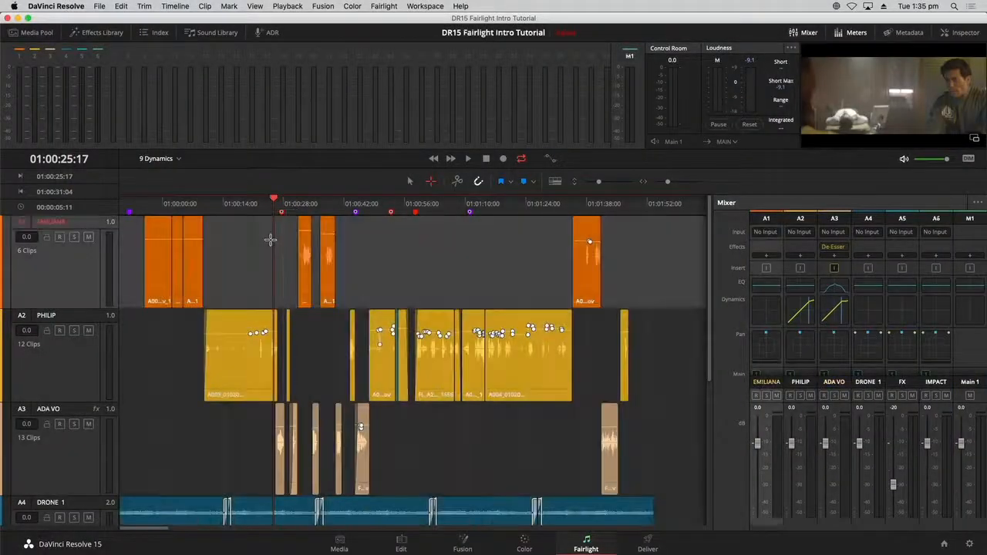
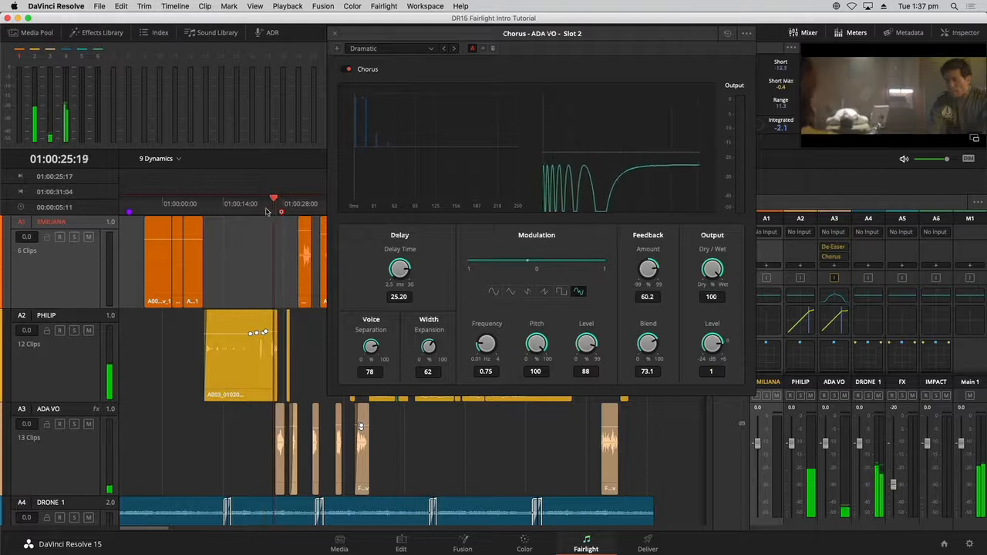
# - Play the passage, set the ADA VO Chorus Dry/Wet to about 79, and close the plugin window
pyautogui.press('space')
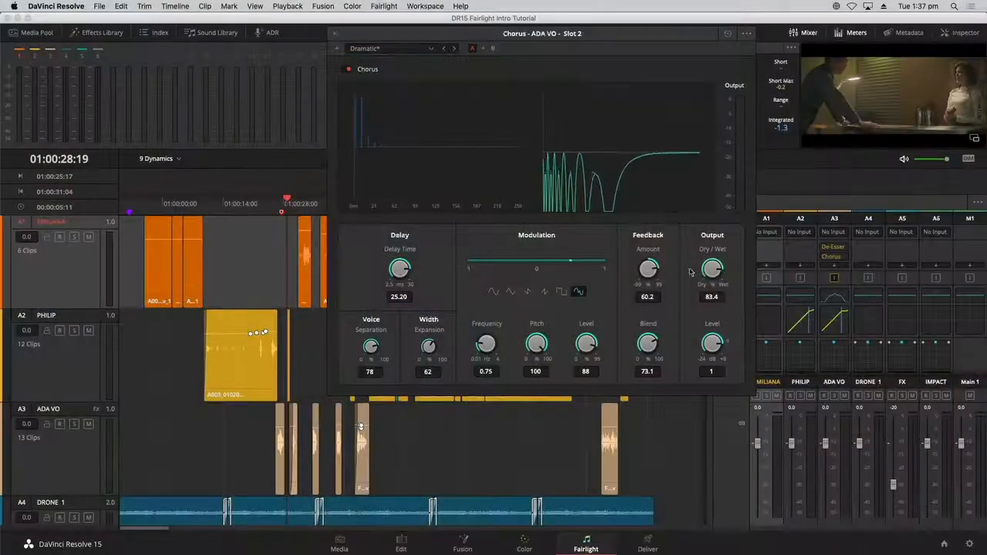
pyautogui.moveTo(690, 271); pyautogui.dragTo(655, 294)
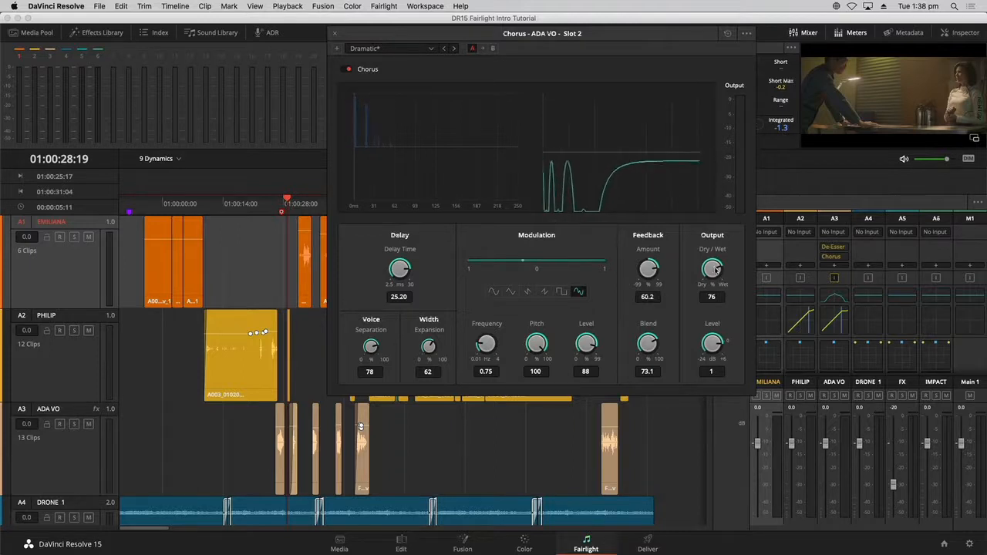
pyautogui.moveTo(702, 266); pyautogui.dragTo(720, 270)
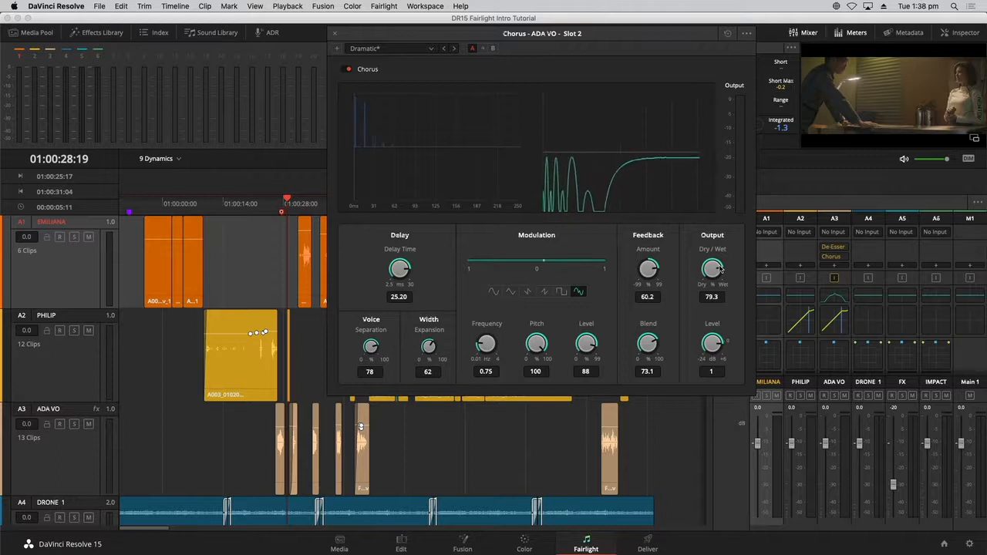
pyautogui.click(334, 35)
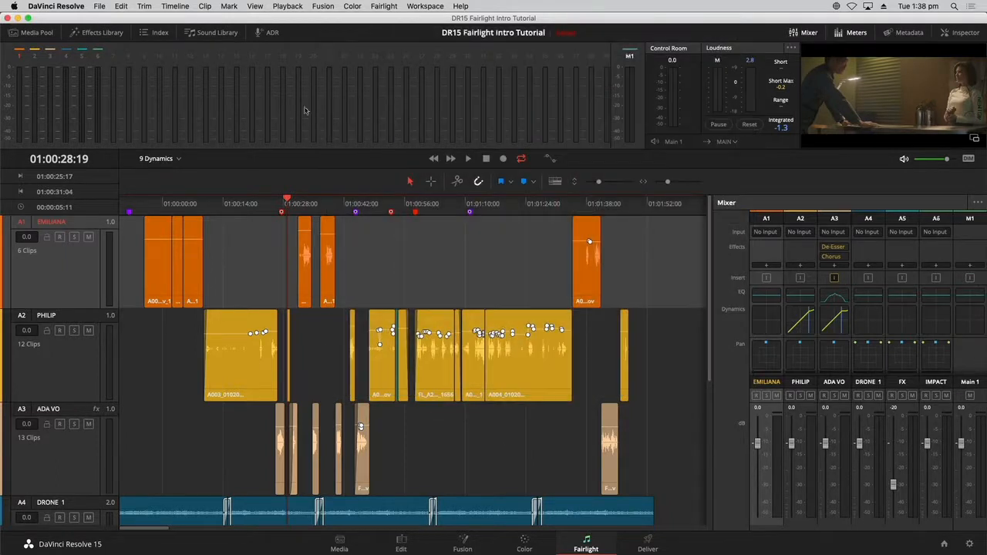
# - Switch to the 11 Sound Design timeline, zoom to fit it, and park the playhead at its start
pyautogui.click(271, 212)
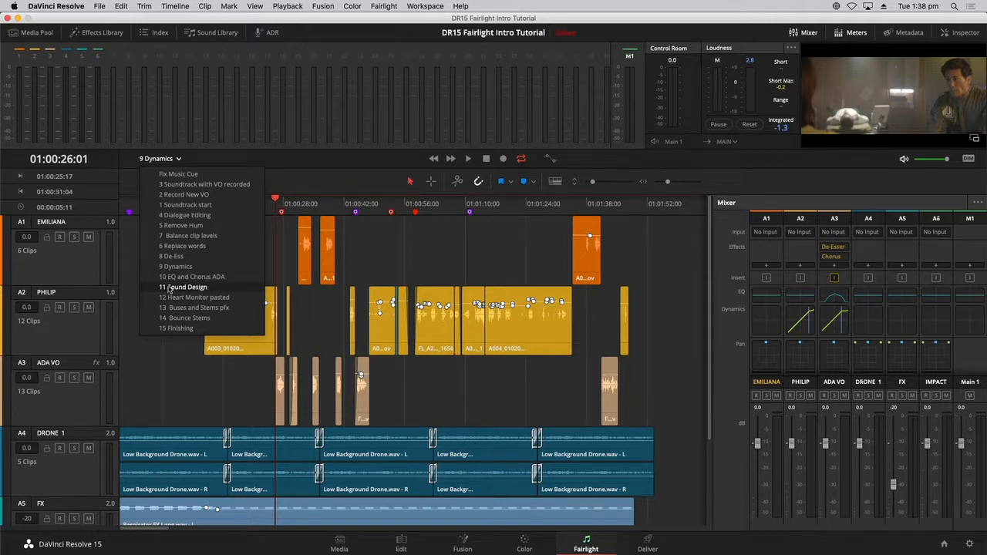
pyautogui.click(169, 288)
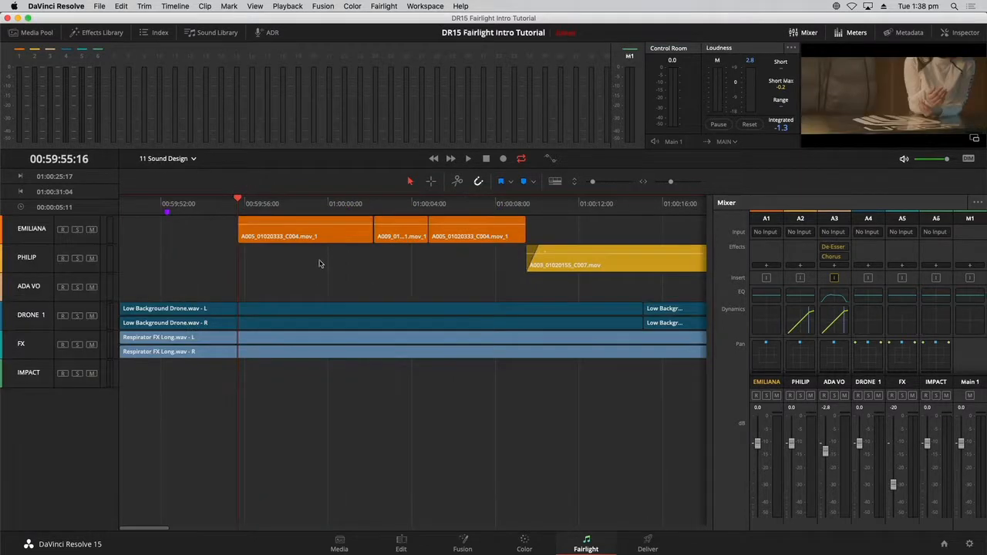
pyautogui.hotkey('shift', 'z')
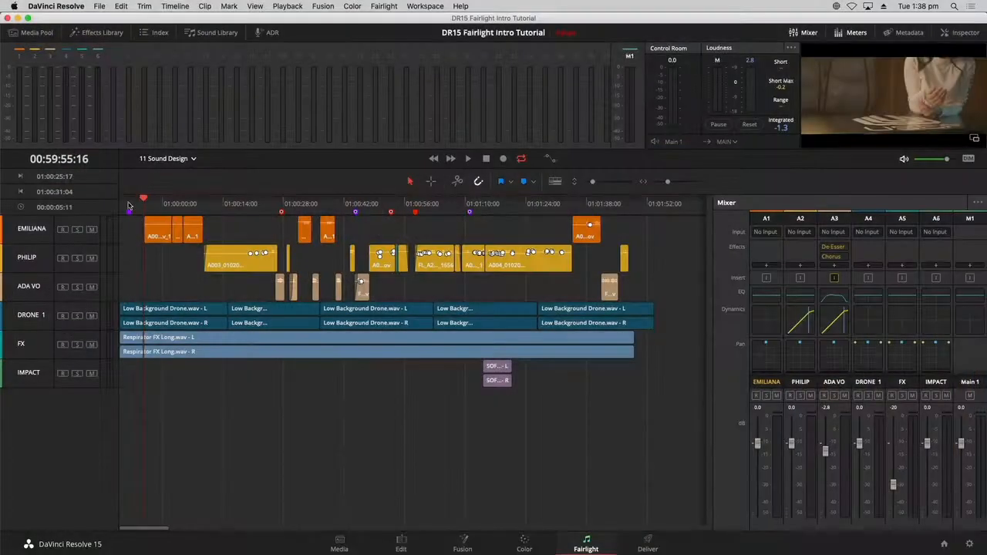
pyautogui.click(130, 203)
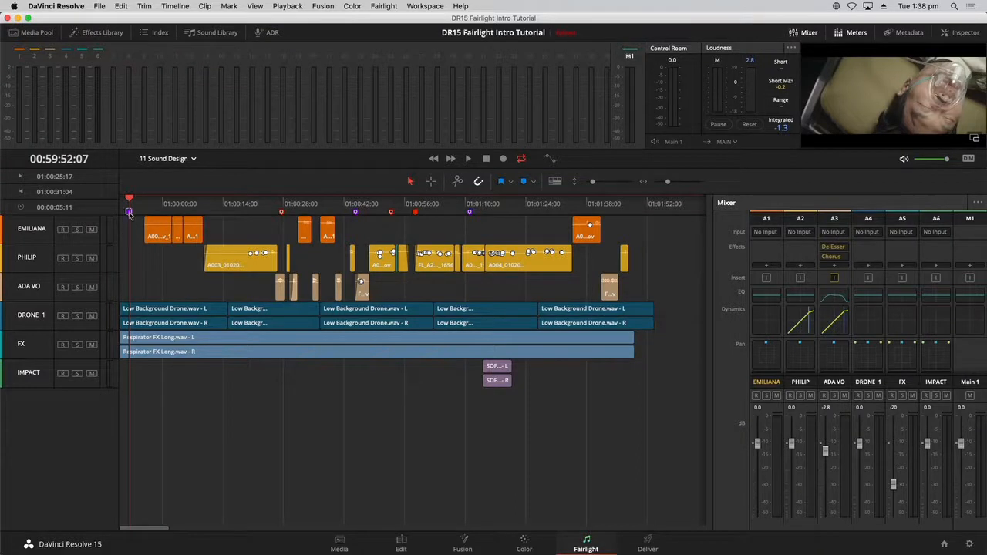
# - Check the Heart Monitor marker's details, then hide the Mixer and Meters panels
pyautogui.doubleClick(129, 212)
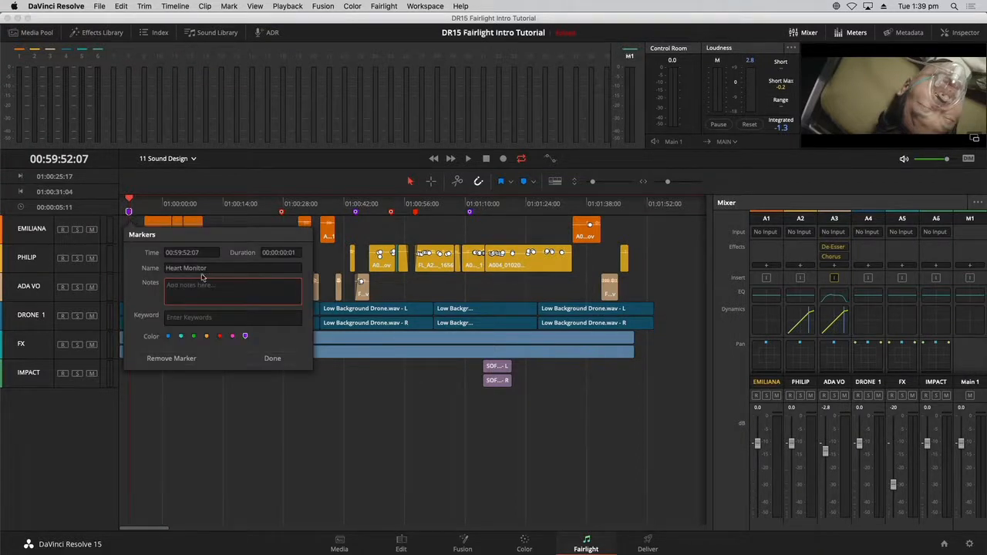
pyautogui.click(293, 447)
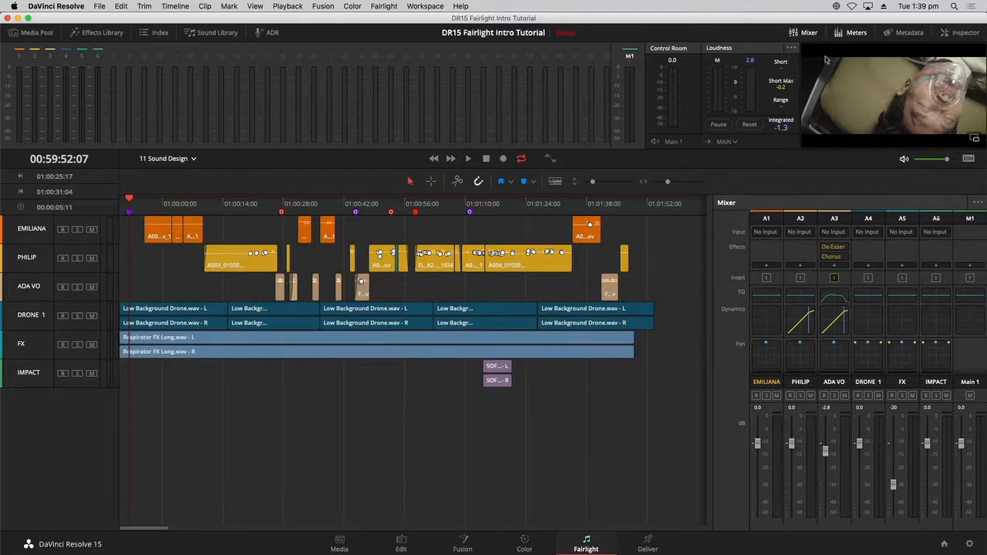
pyautogui.click(803, 33)
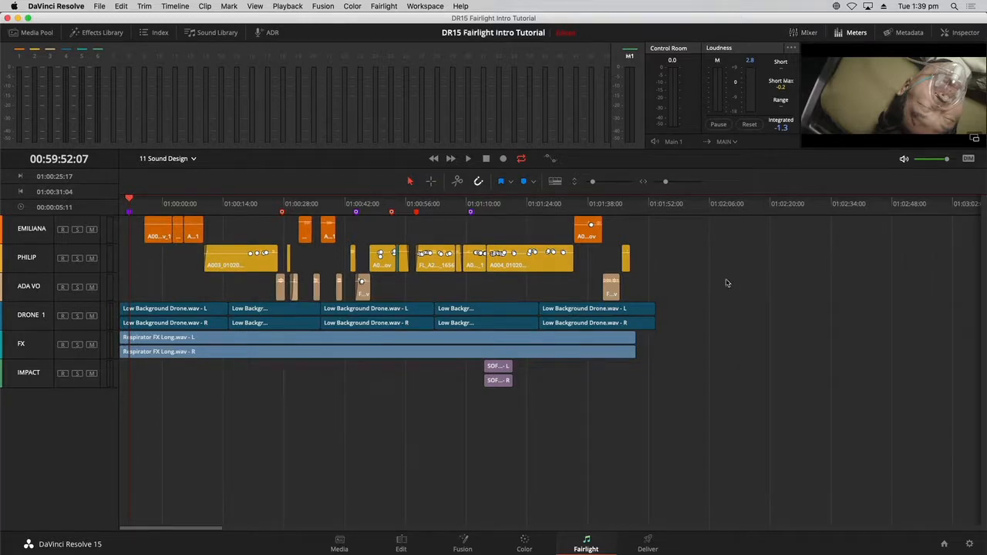
pyautogui.click(856, 32)
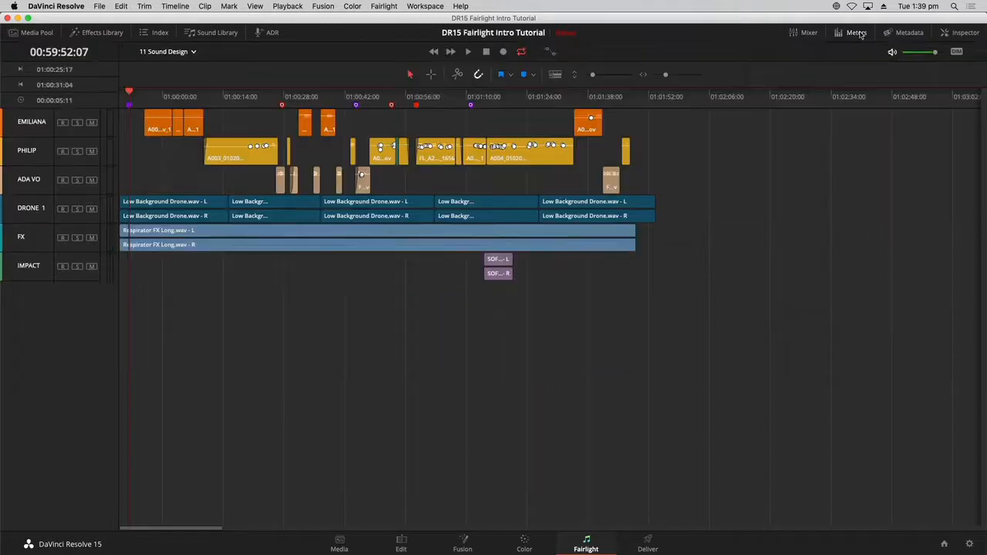
# - Add one stereo audio track below DRONE 1 through Add Tracks
pyautogui.rightClick(31, 308)
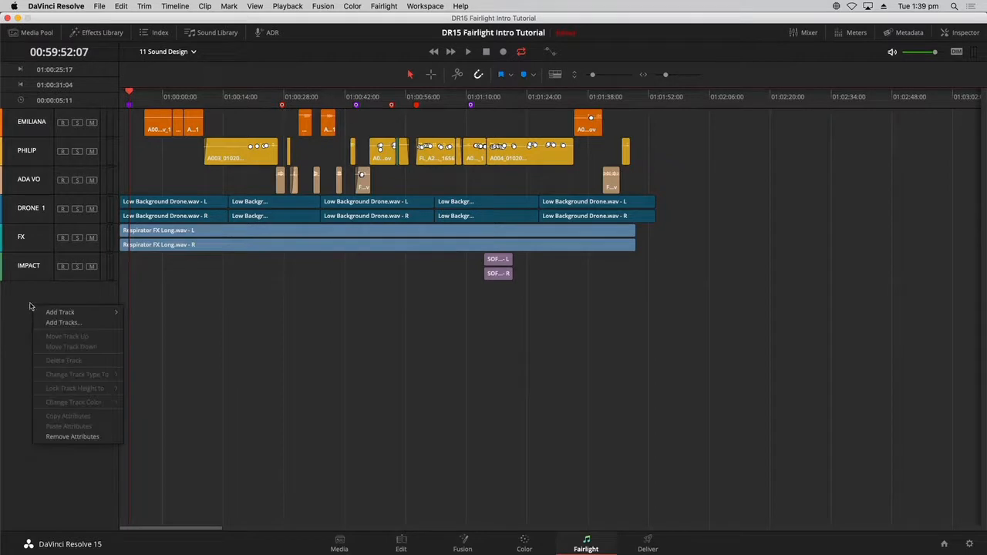
pyautogui.moveTo(69, 312)
pyautogui.click(67, 296)
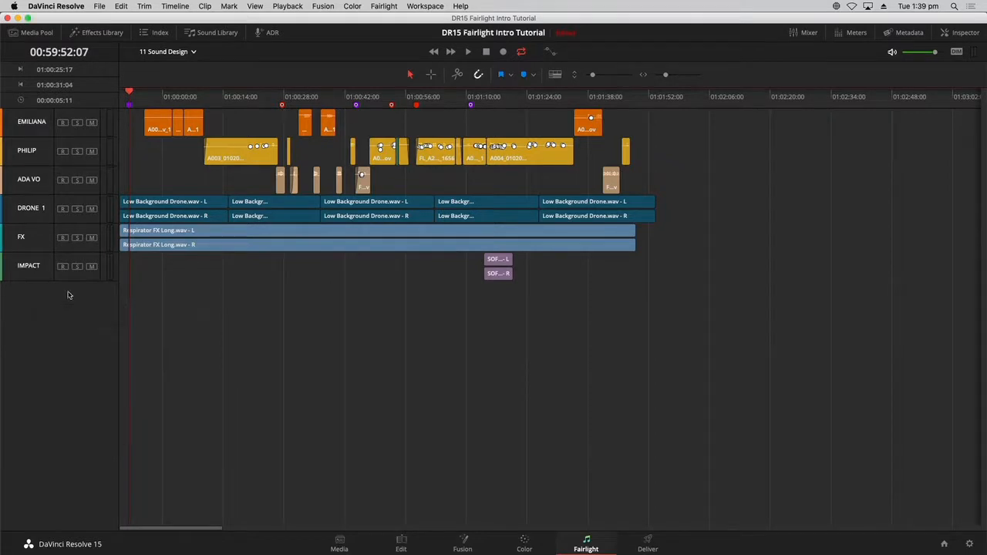
pyautogui.rightClick(68, 292)
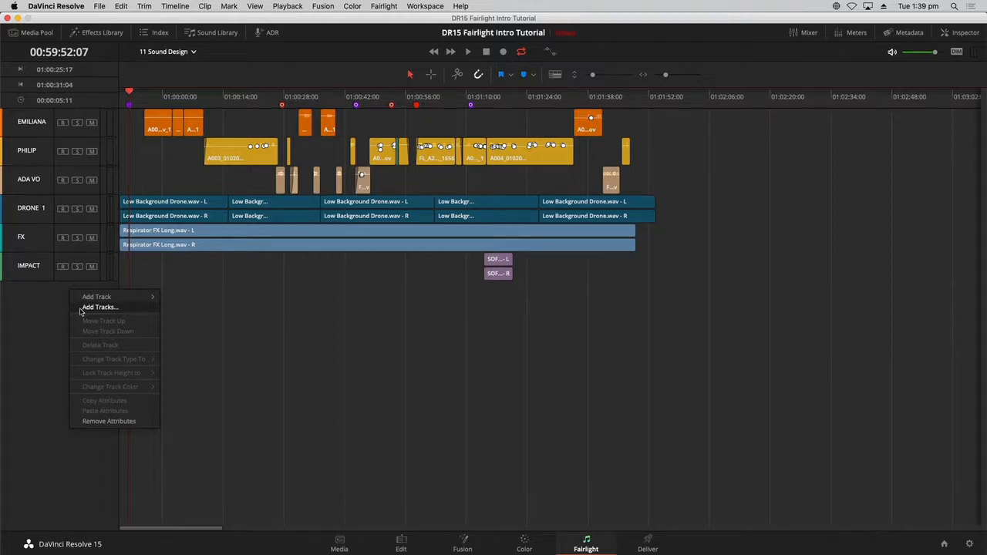
pyautogui.click(80, 307)
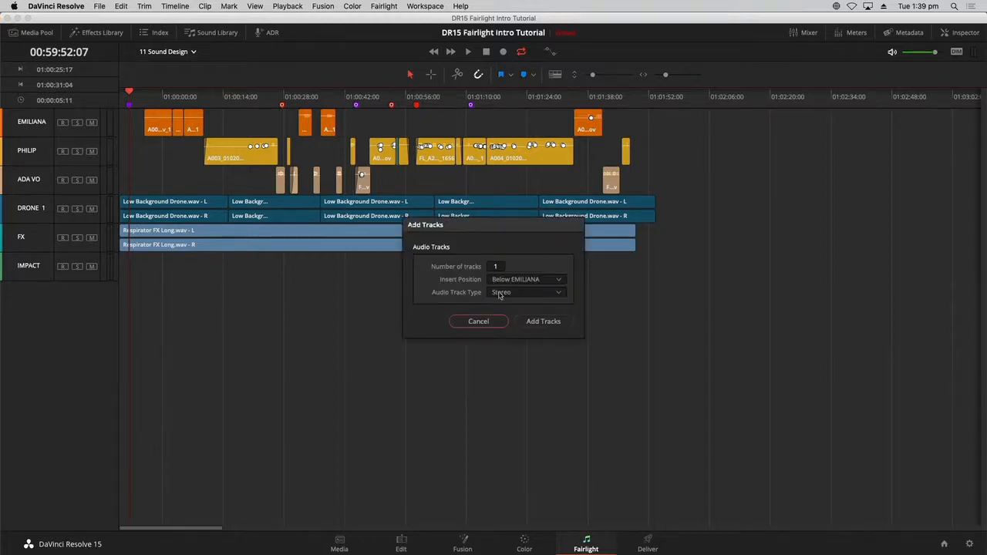
pyautogui.click(539, 282)
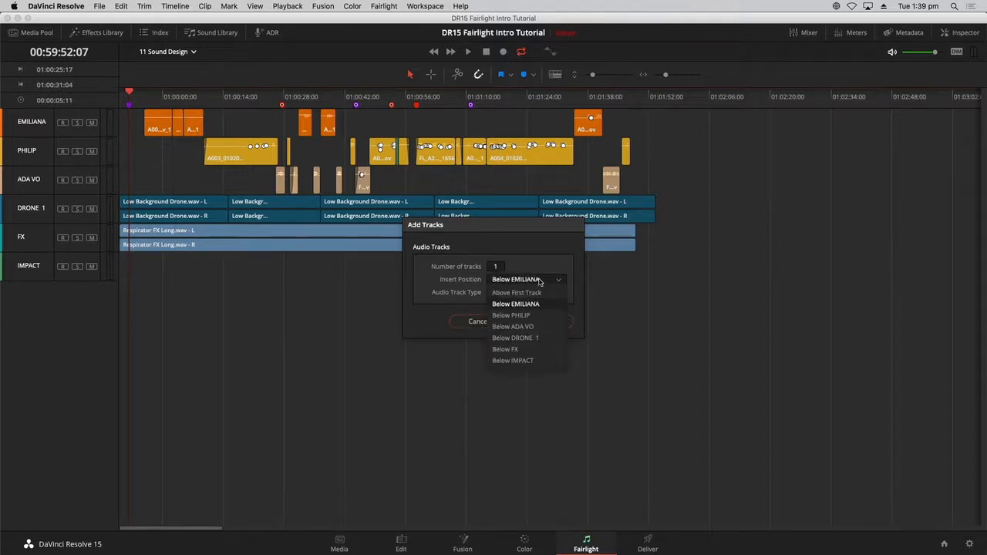
pyautogui.click(542, 339)
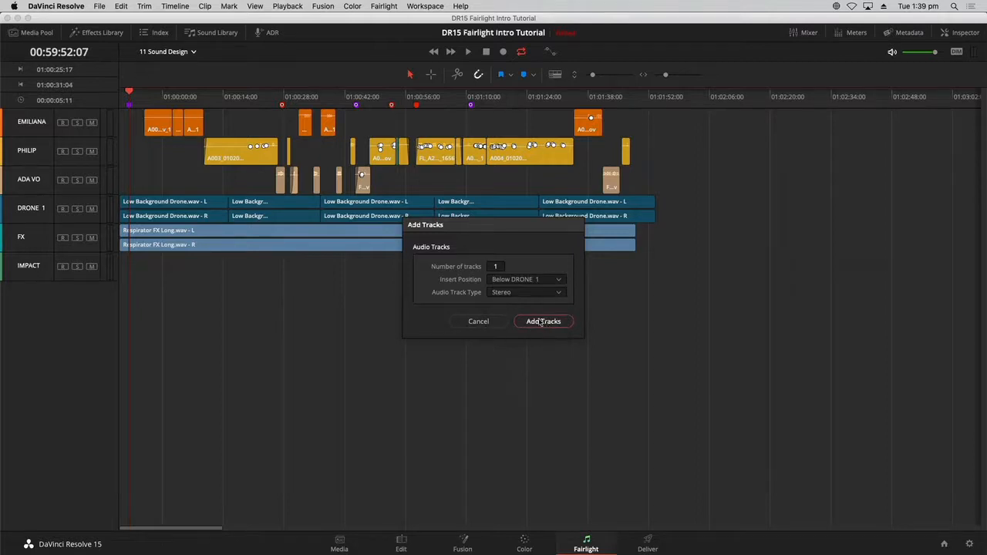
pyautogui.click(541, 322)
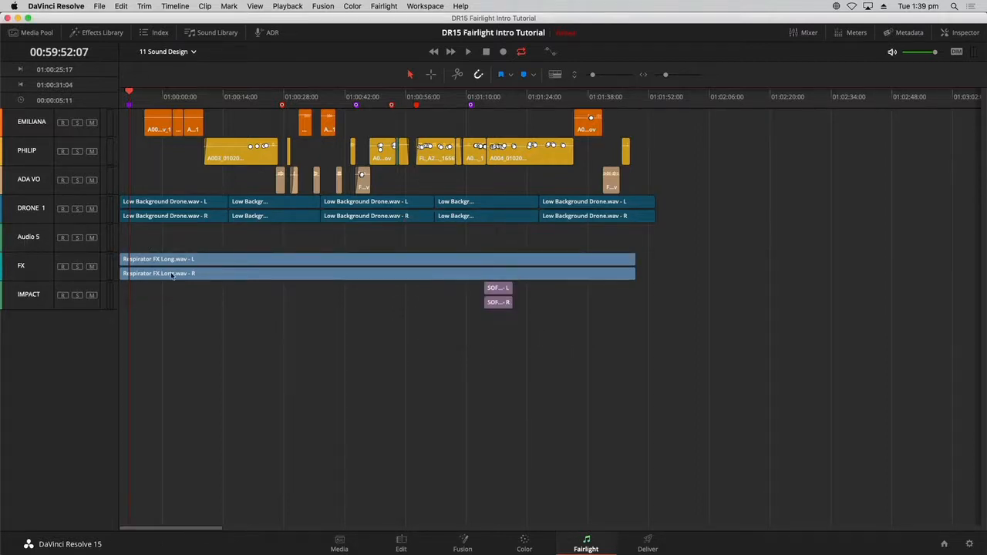
# - Rename the Audio 5 track to HEART MONITOR
pyautogui.doubleClick(36, 239)
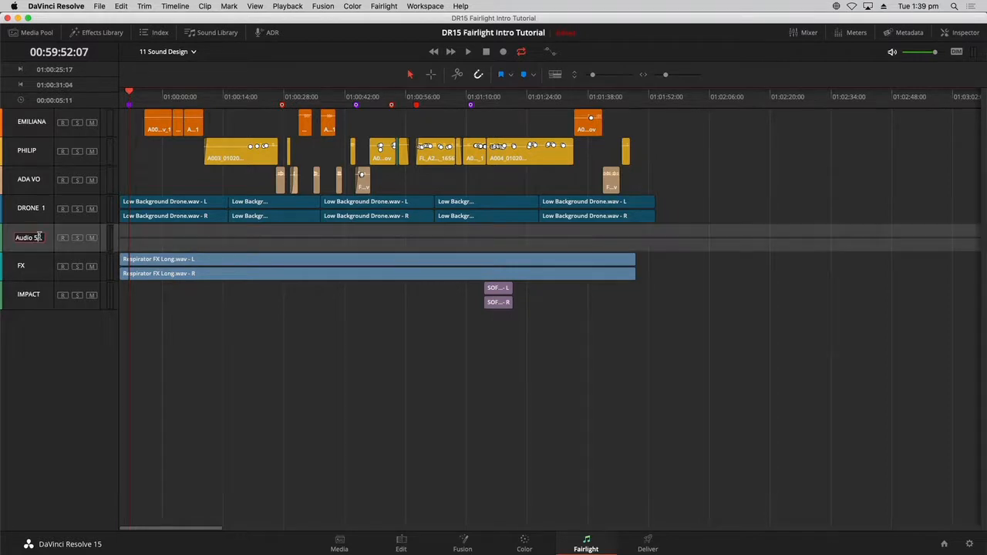
pyautogui.write('HEART MONITOR')
pyautogui.press('Return')
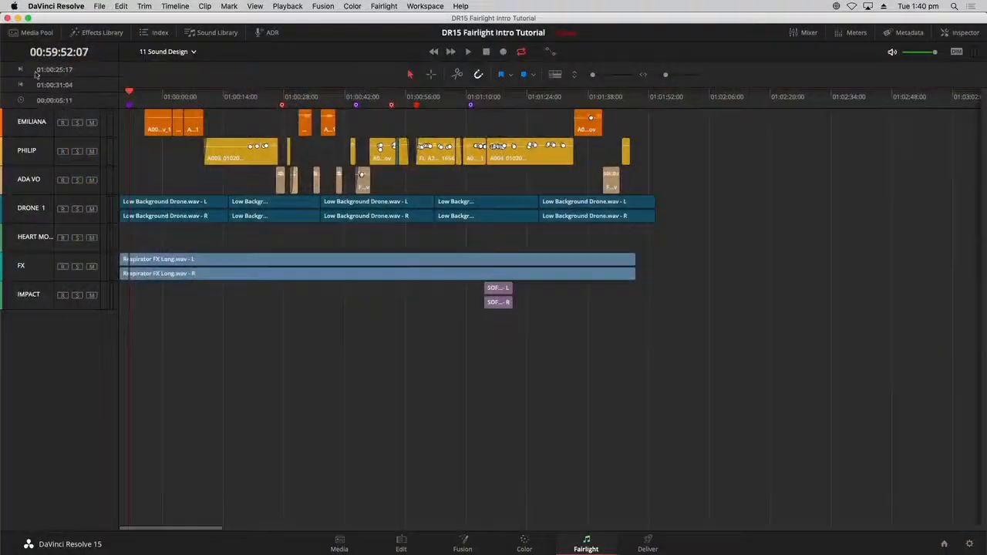
# - Show the Media Pool, widen its bin list, and select the Tutorial Timelines bin
pyautogui.click(36, 33)
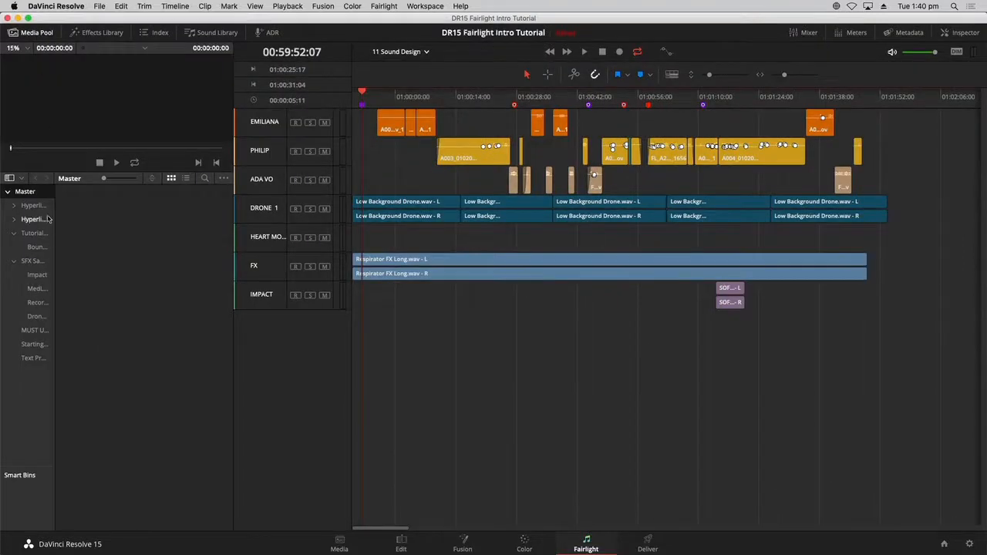
pyautogui.moveTo(54, 241); pyautogui.dragTo(110, 240)
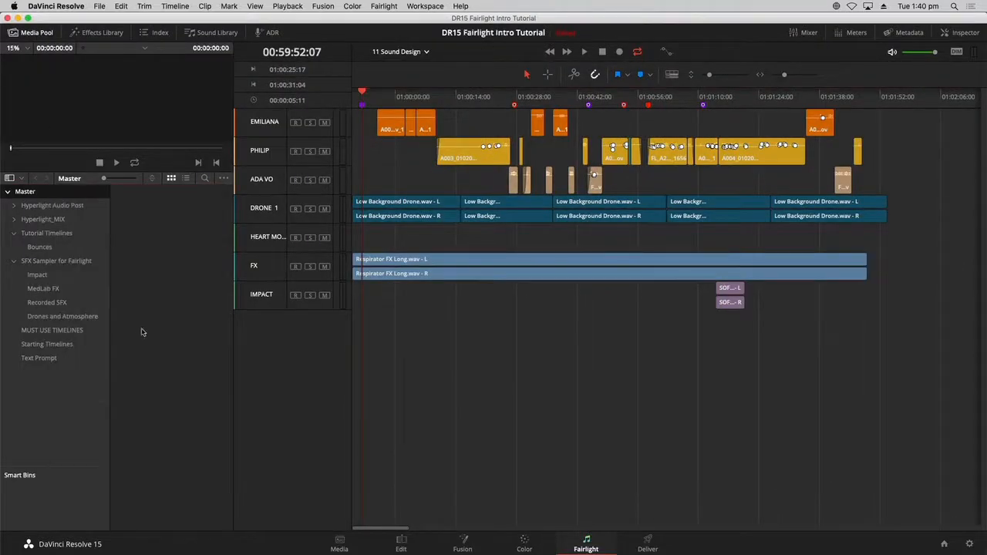
pyautogui.click(64, 234)
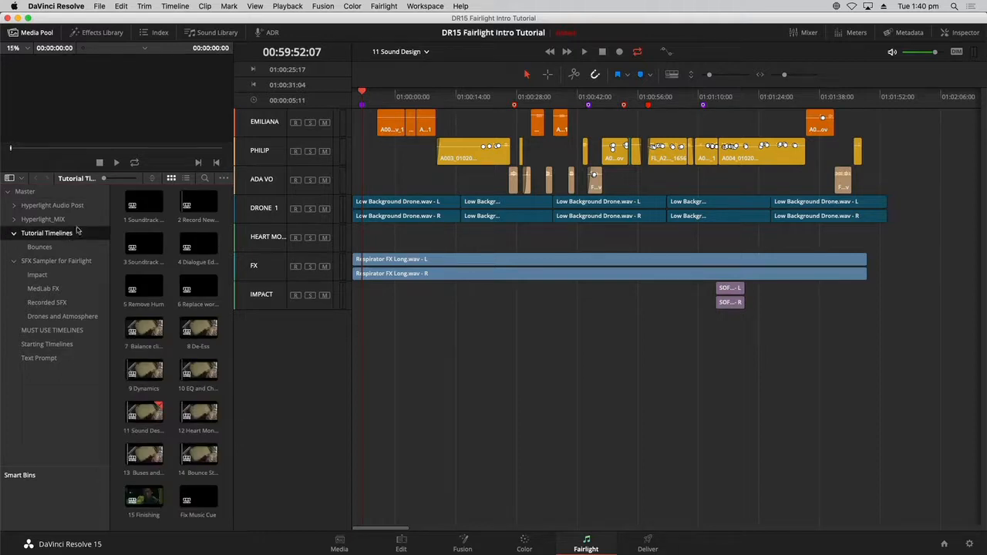
pyautogui.rightClick(85, 239)
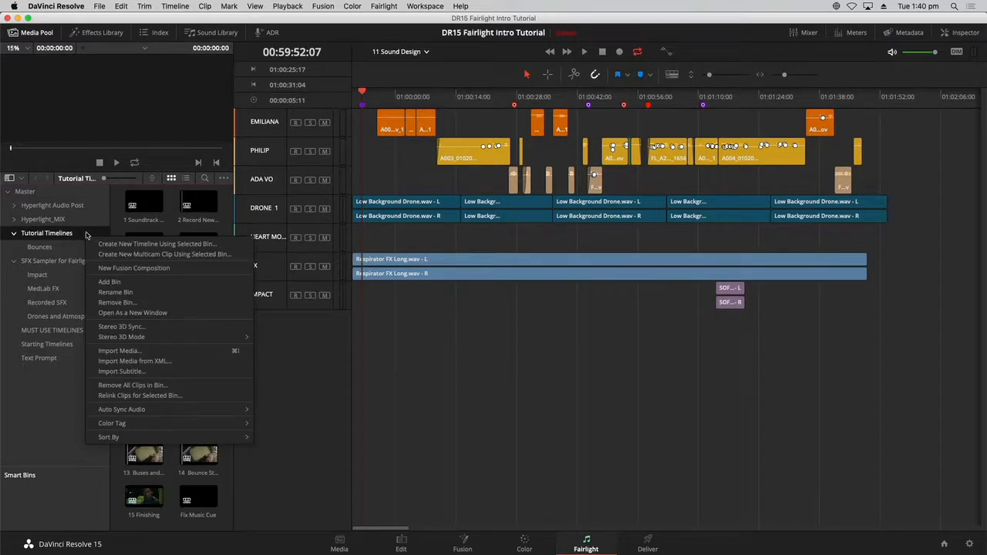
pyautogui.click(91, 222)
pyautogui.click(88, 237)
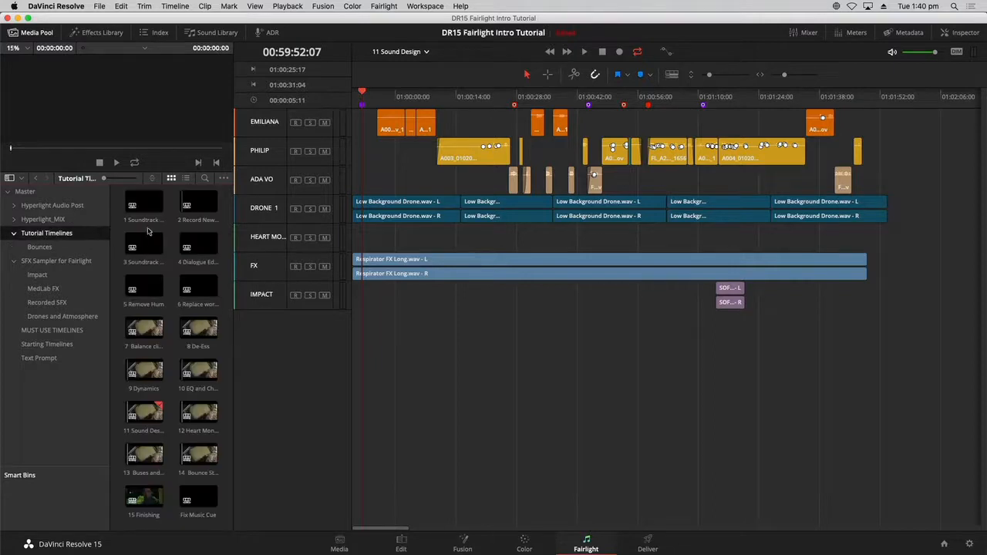
# - Create a new timeline named Heart Monitor Mp in Tutorial Timelines
pyautogui.rightClick(170, 232)
pyautogui.moveTo(186, 238)
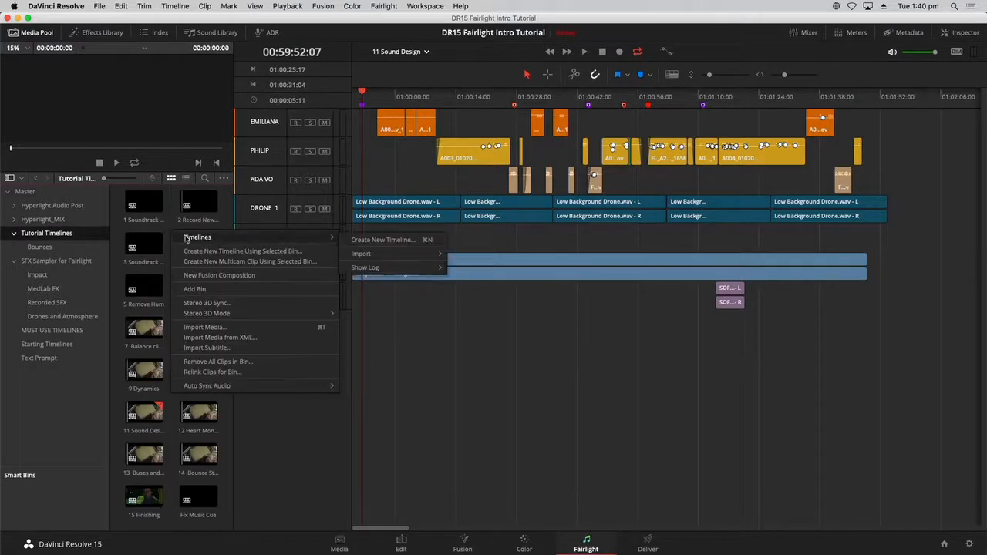
pyautogui.click(354, 239)
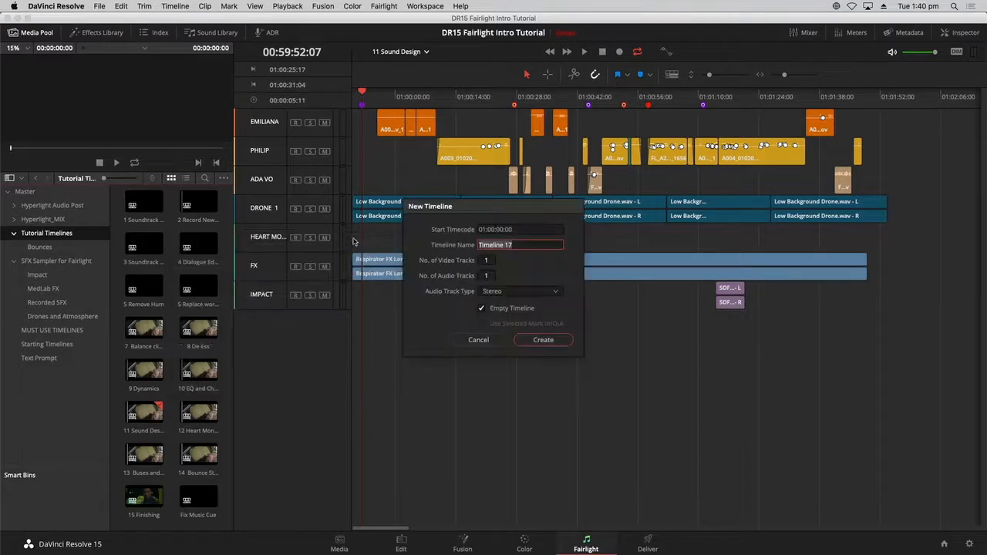
pyautogui.press('BackSpace')
pyautogui.press('Return')
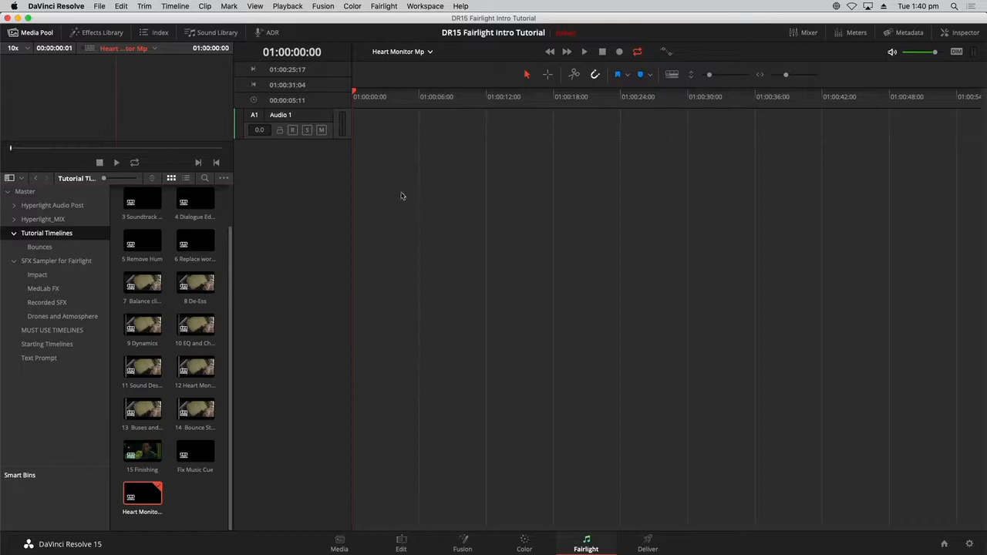
# - Hide the Media Pool and add a second mono audio track
pyautogui.click(23, 32)
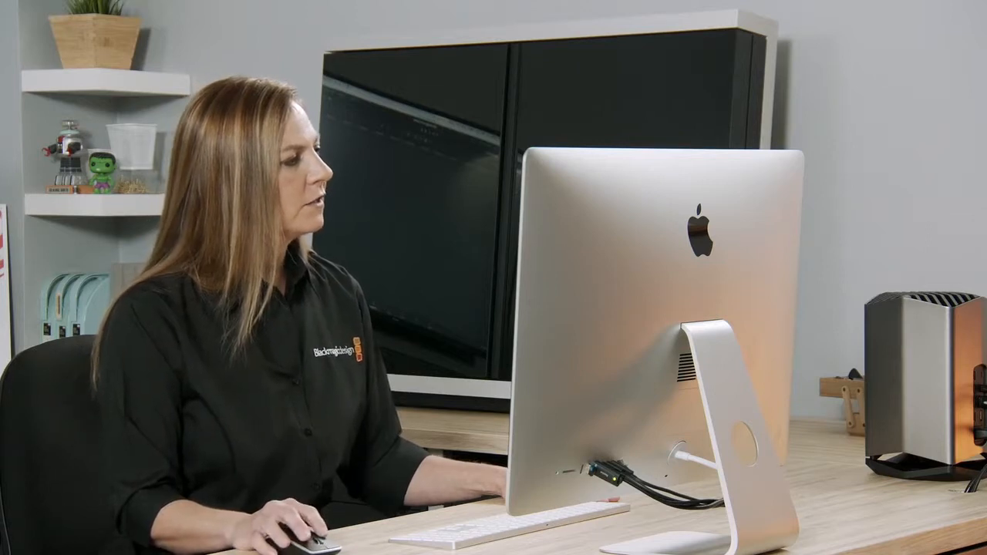
pyautogui.rightClick(66, 152)
pyautogui.moveTo(91, 157)
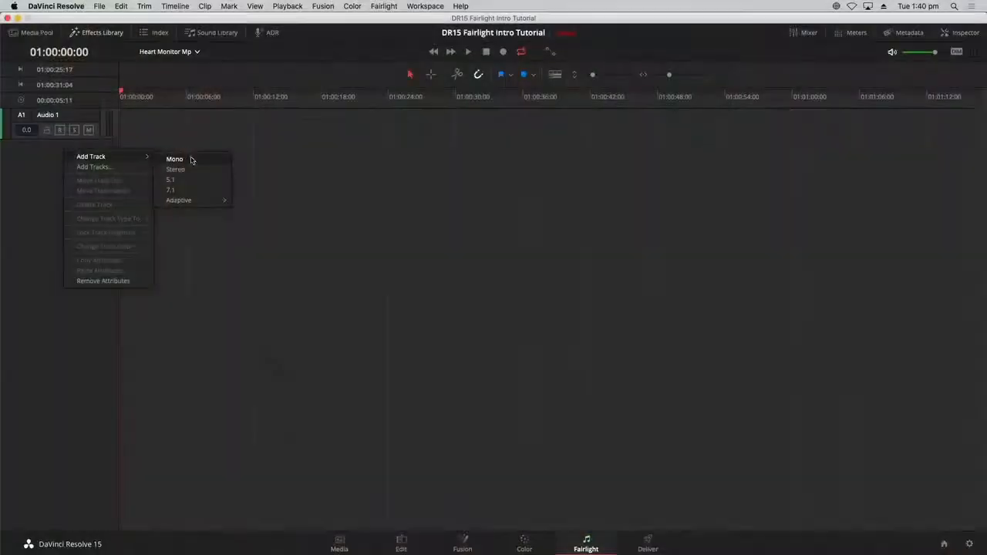
pyautogui.click(192, 171)
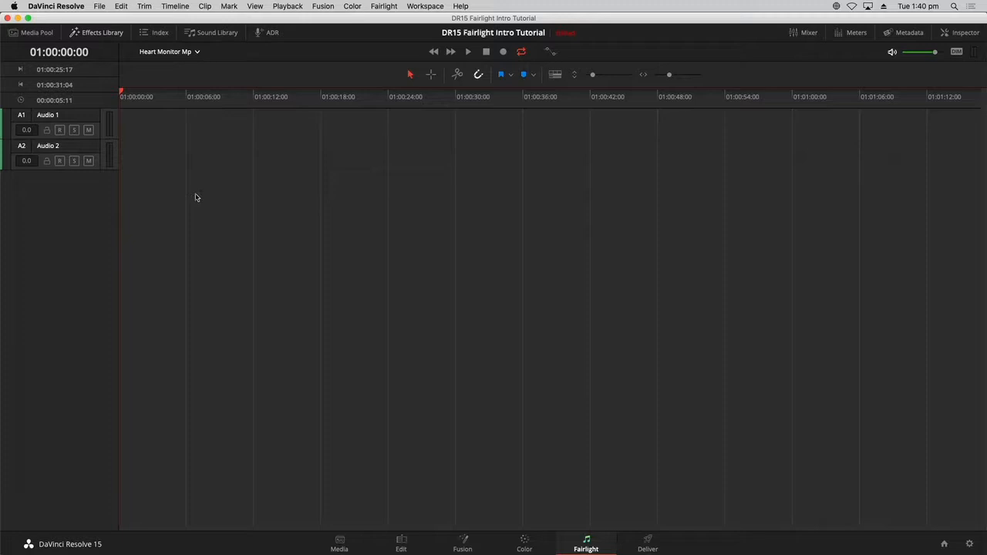
# - Rename the two audio tracks to NOISE and TONE
pyautogui.doubleClick(49, 118)
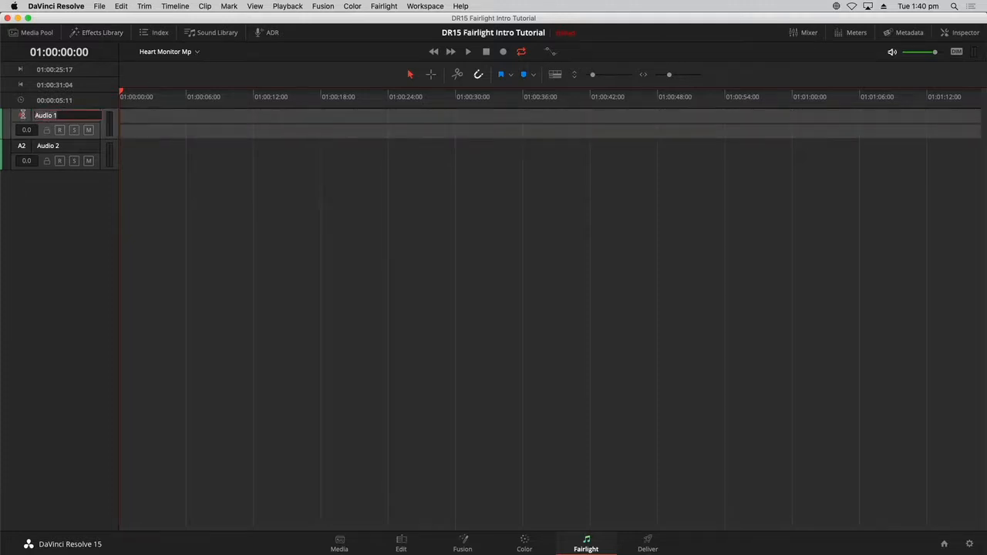
pyautogui.write('NOISE')
pyautogui.doubleClick(59, 146)
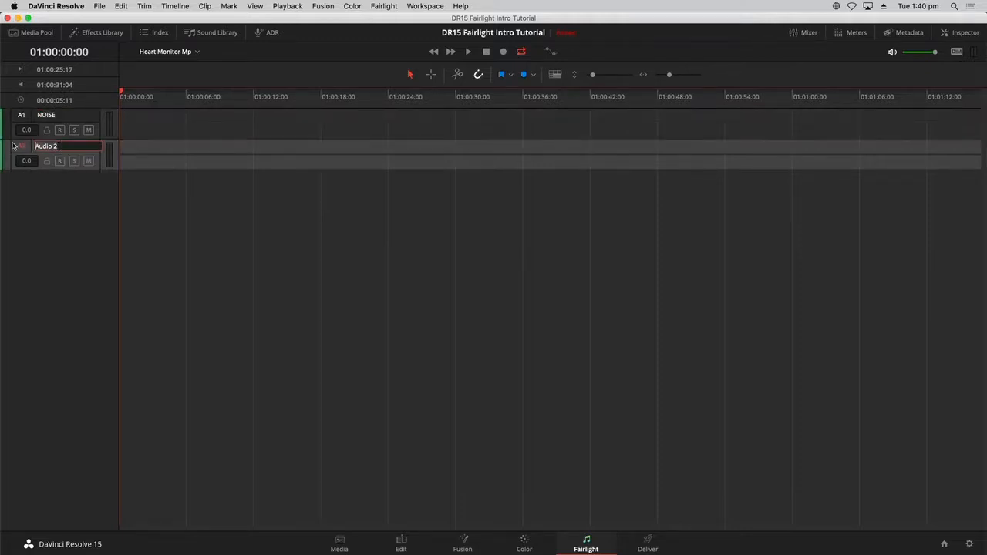
pyautogui.write('TONE')
pyautogui.click(244, 195)
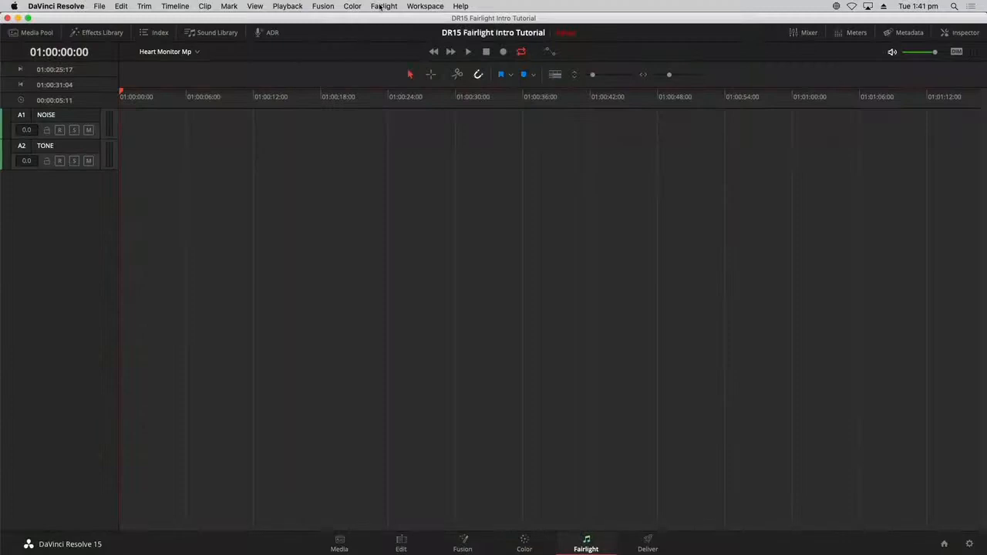
pyautogui.click(380, 7)
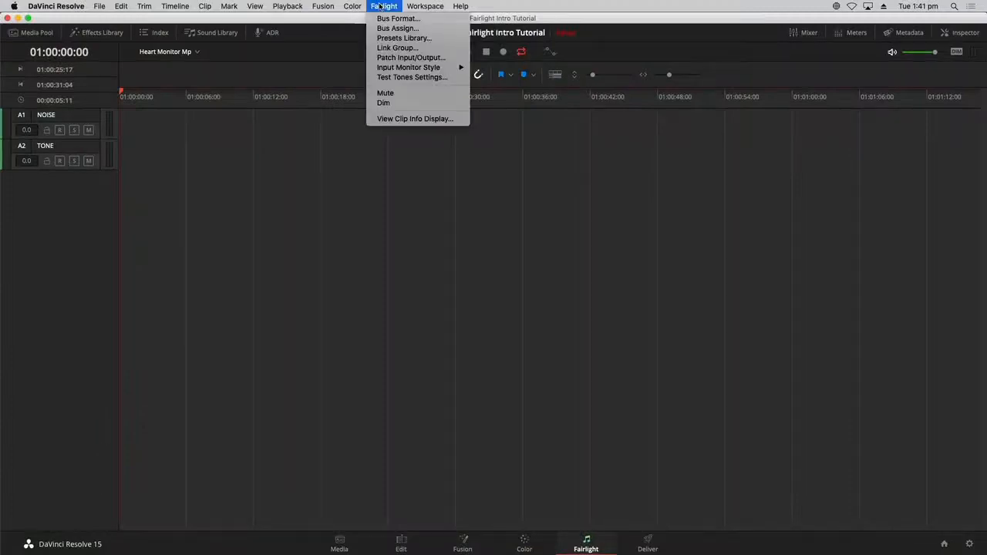
# - Open Fairlight's Test Tones Settings and move the panel up slightly
pyautogui.click(375, 78)
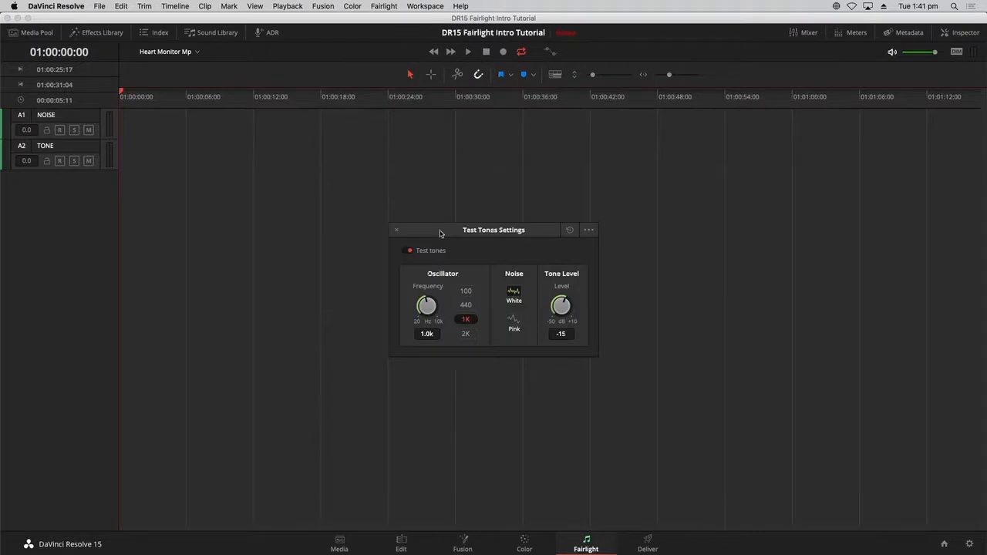
pyautogui.moveTo(440, 234); pyautogui.dragTo(423, 180)
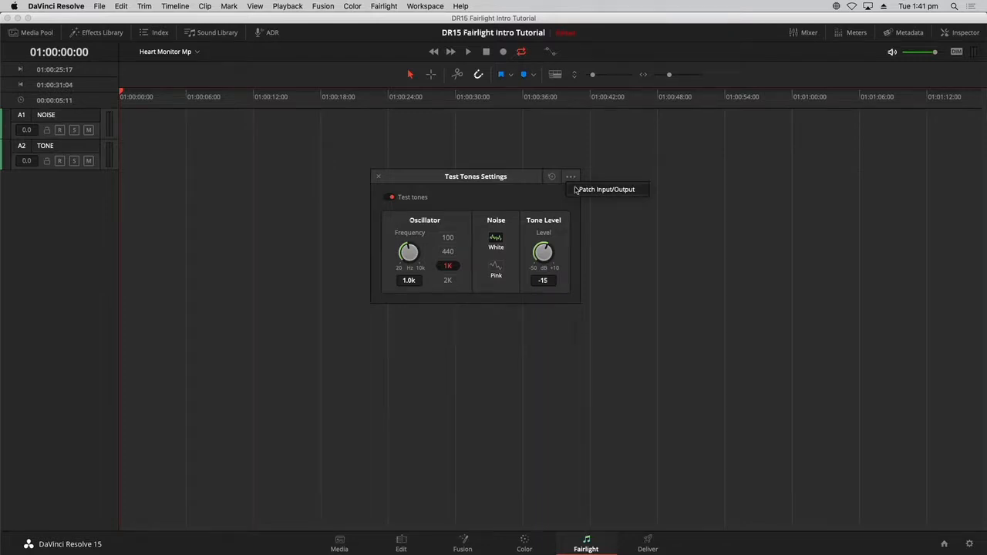
# - Patch the Noise generator into NOISE-L and NOISE-R, then close the patch window
pyautogui.click(575, 190)
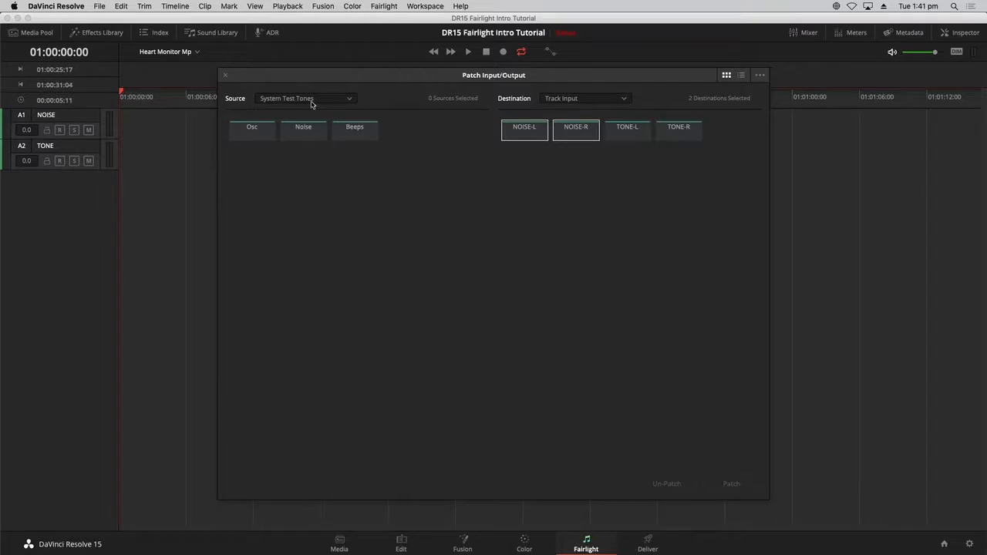
pyautogui.click(311, 135)
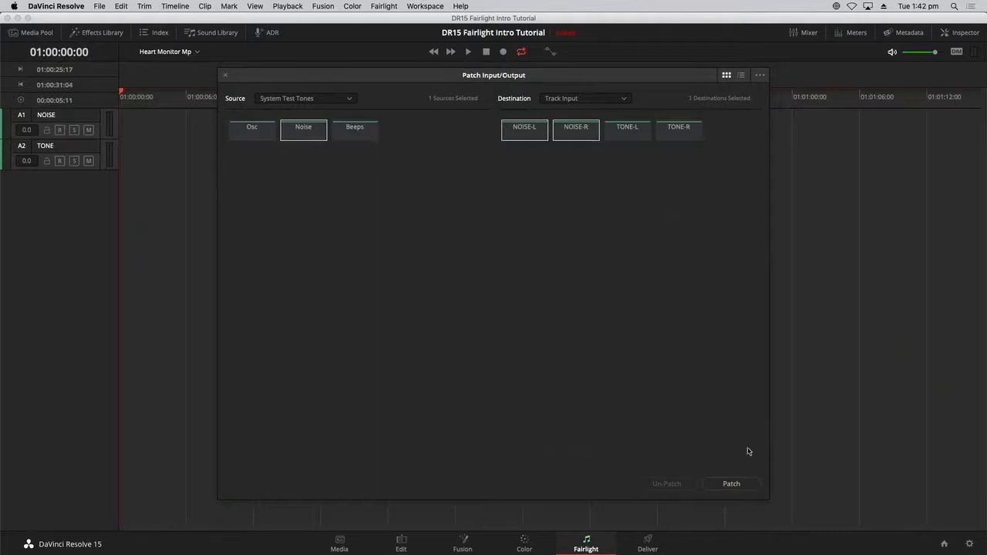
pyautogui.click(747, 489)
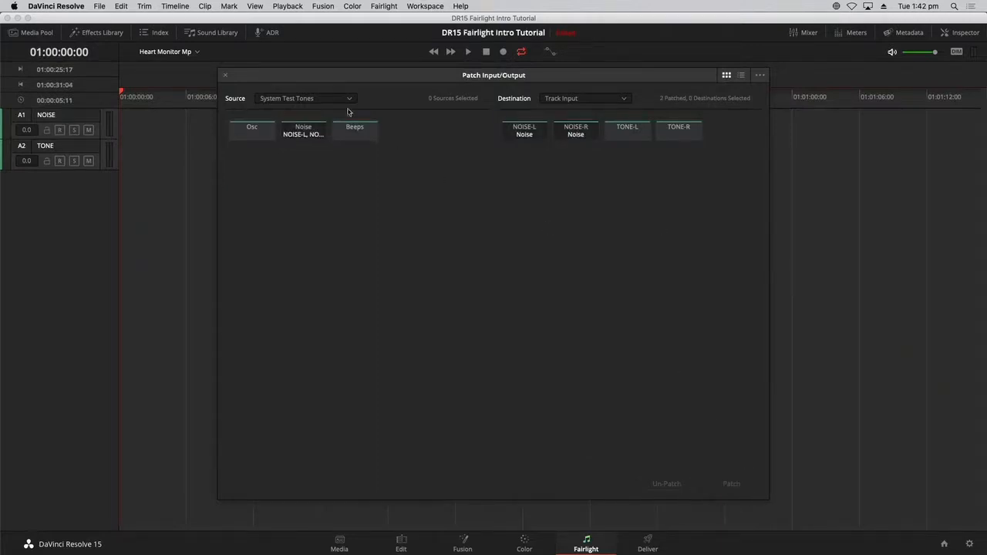
pyautogui.click(225, 76)
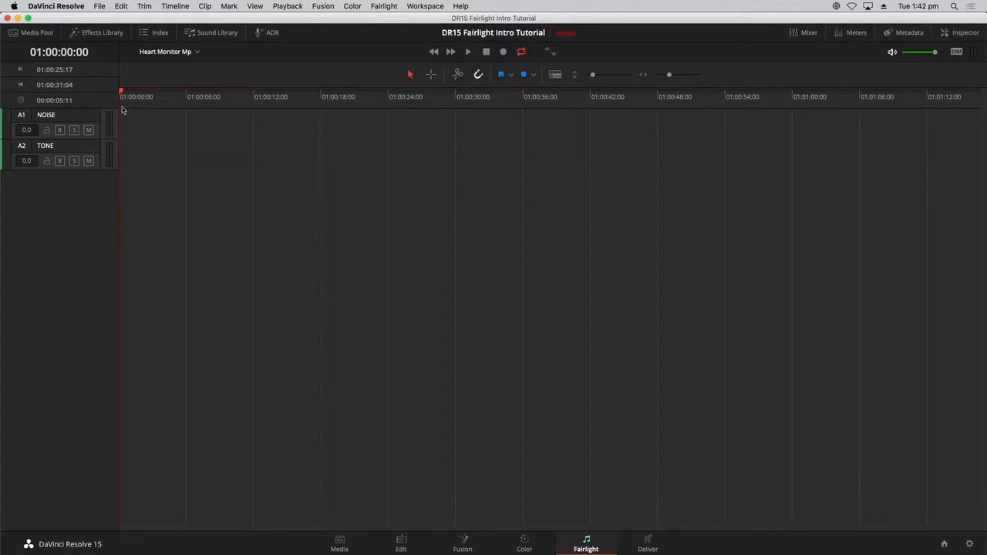
# - Dim monitoring, record-arm NOISE, switch the test noise to Pink, audition it, then re-mute
pyautogui.click(956, 51)
pyautogui.click(60, 130)
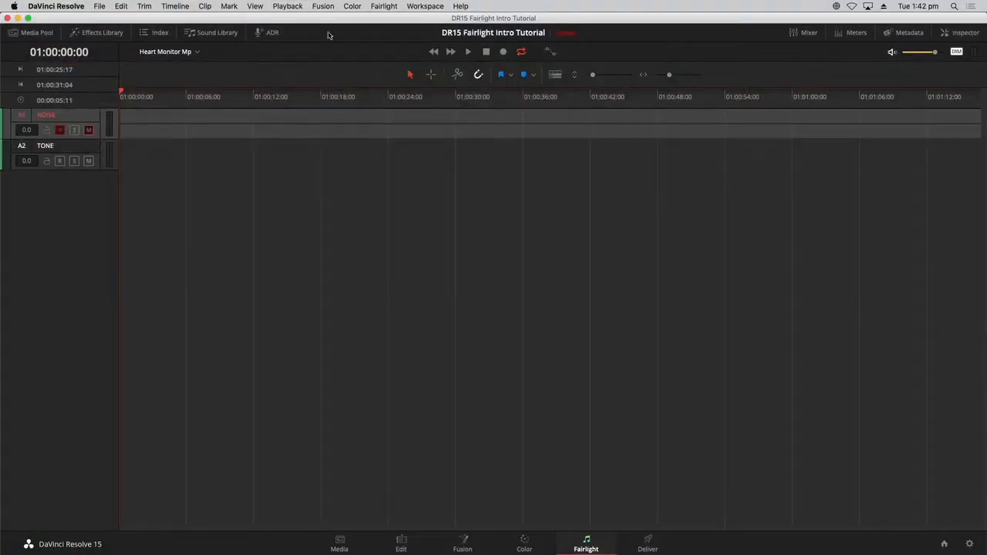
pyautogui.click(383, 7)
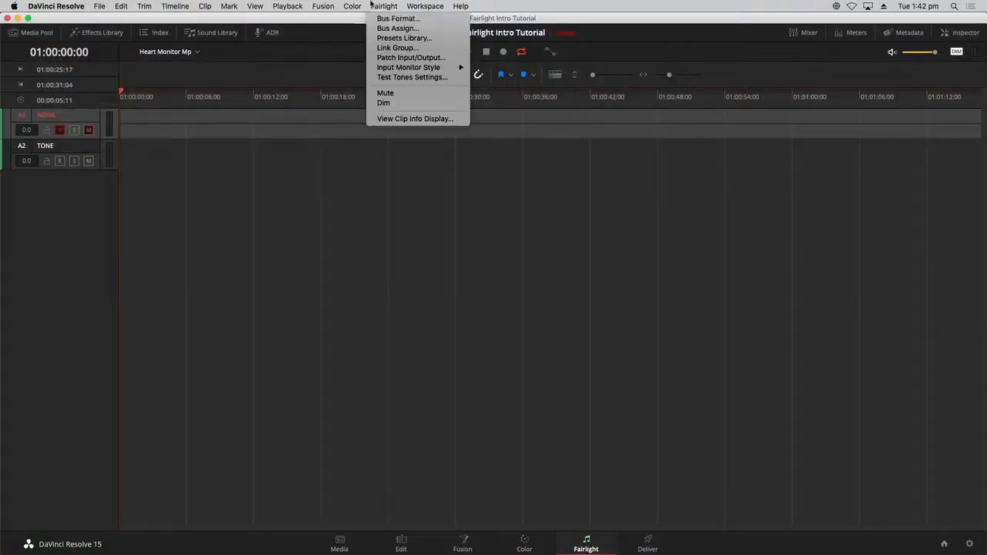
pyautogui.click(401, 77)
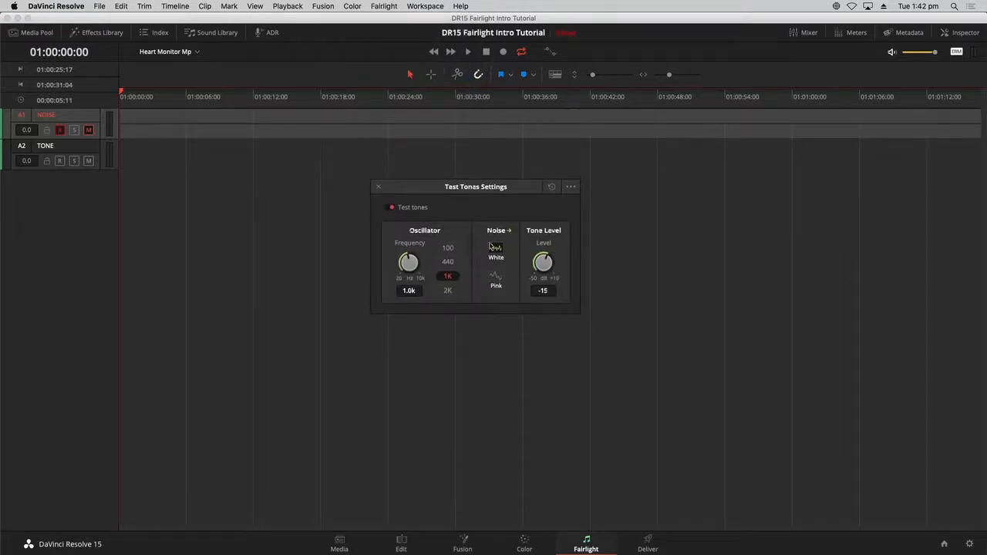
pyautogui.click(89, 131)
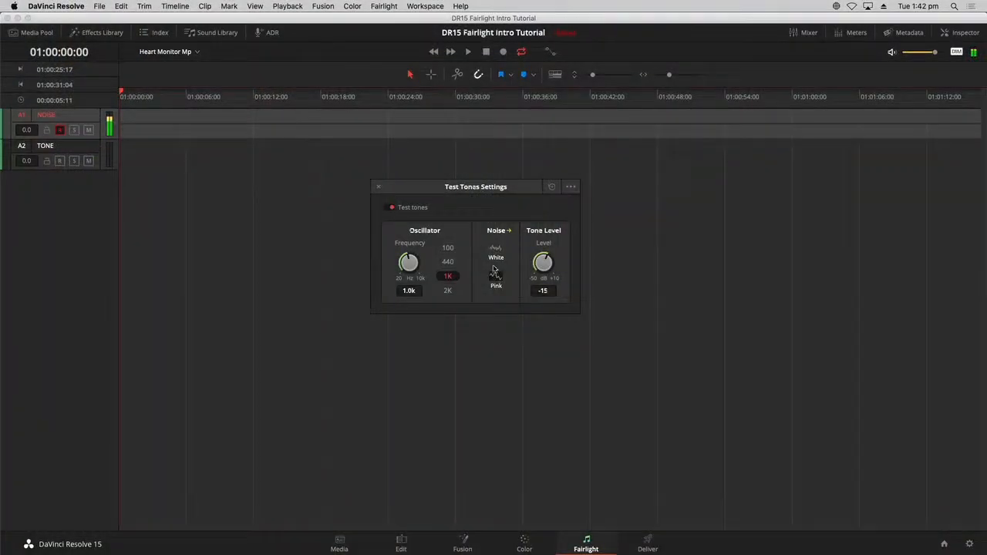
pyautogui.click(88, 130)
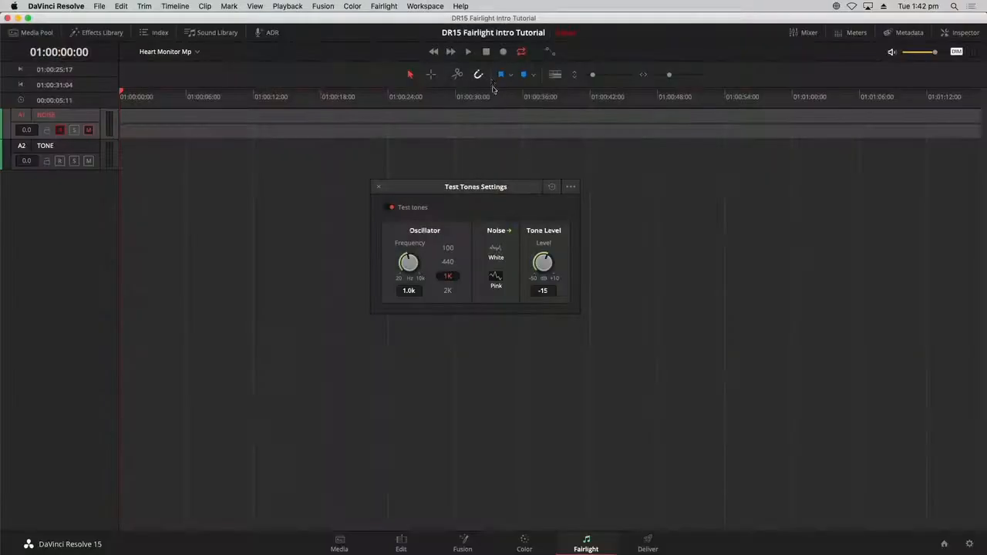
# - Record about seven seconds of pink noise onto the NOISE track, then show the meters
pyautogui.press('super+r')
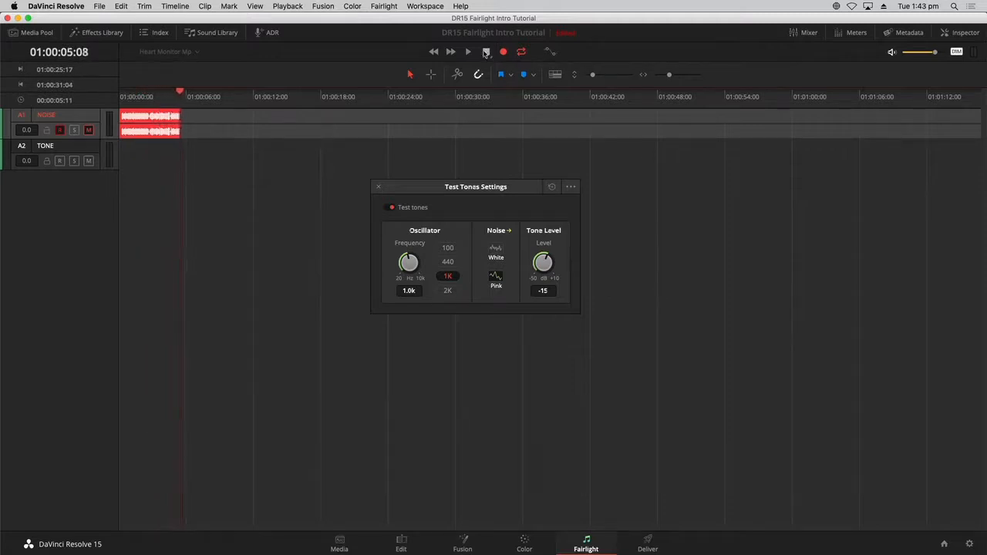
pyautogui.click(486, 51)
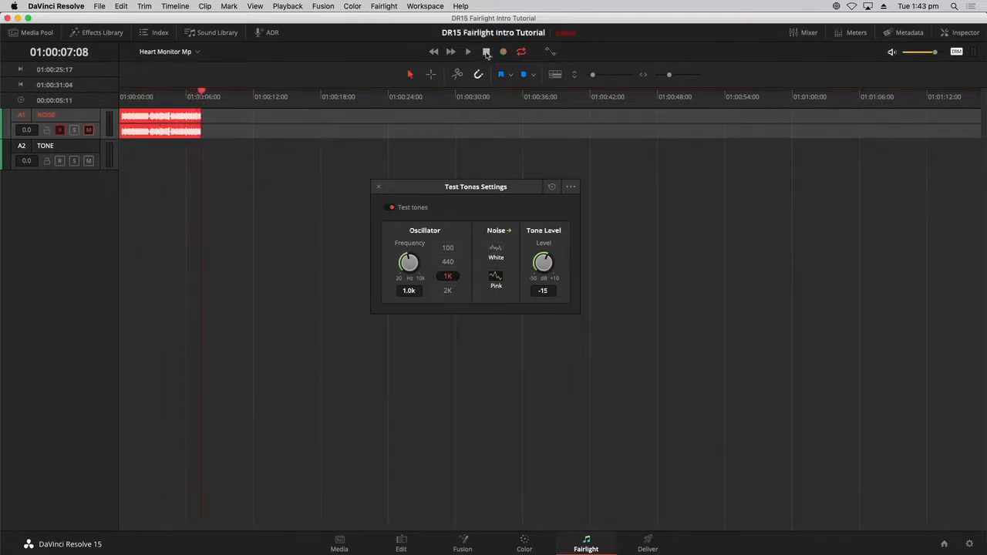
pyautogui.click(168, 112)
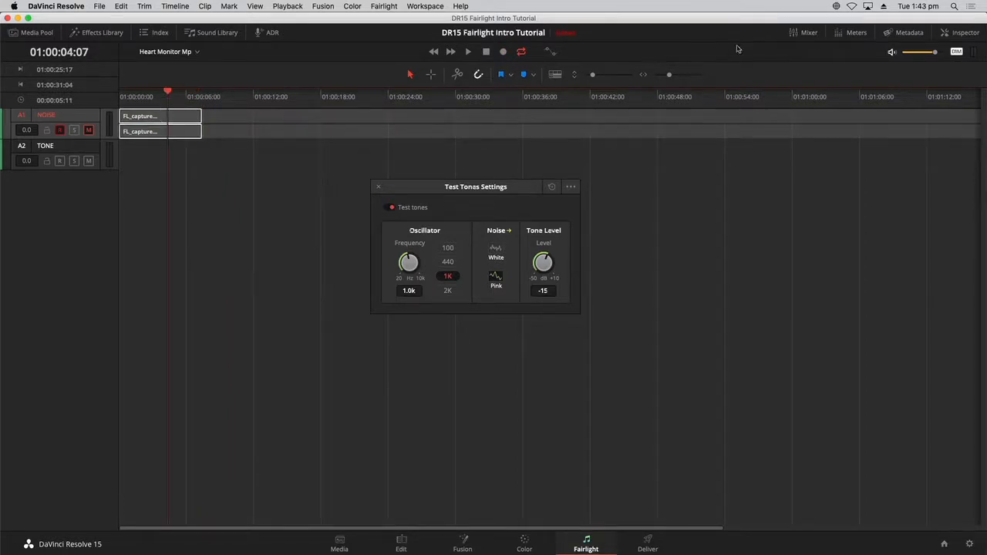
pyautogui.click(838, 34)
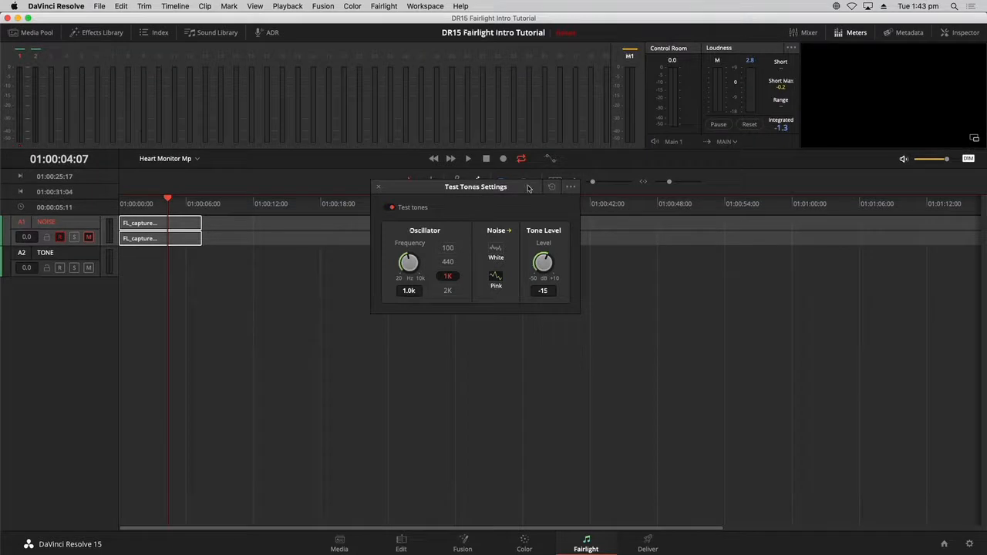
# - Play the recorded pink-noise clip from near its start with A1 unmuted, then mute A1 again
pyautogui.moveTo(529, 188); pyautogui.dragTo(540, 264)
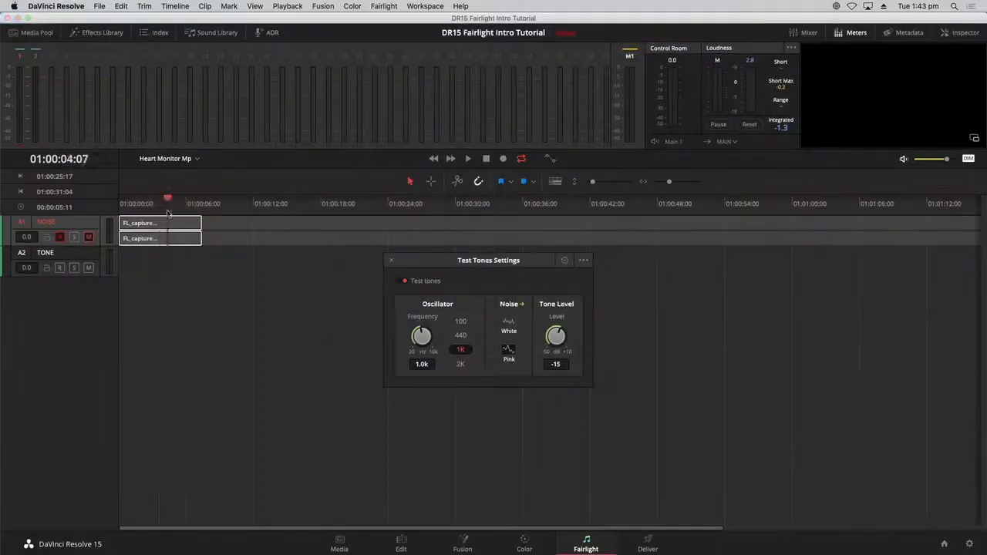
pyautogui.moveTo(166, 205); pyautogui.dragTo(137, 205)
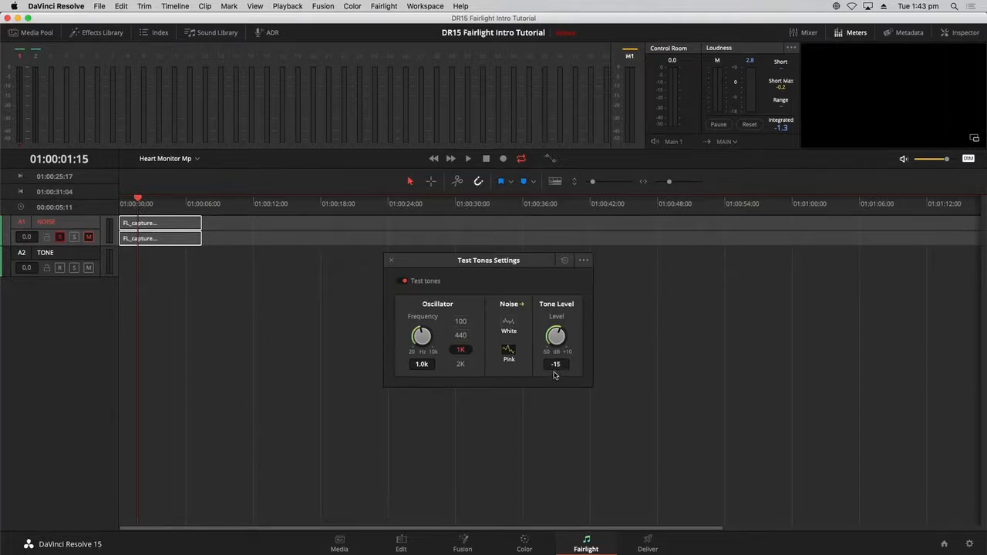
pyautogui.press('space')
pyautogui.click(89, 237)
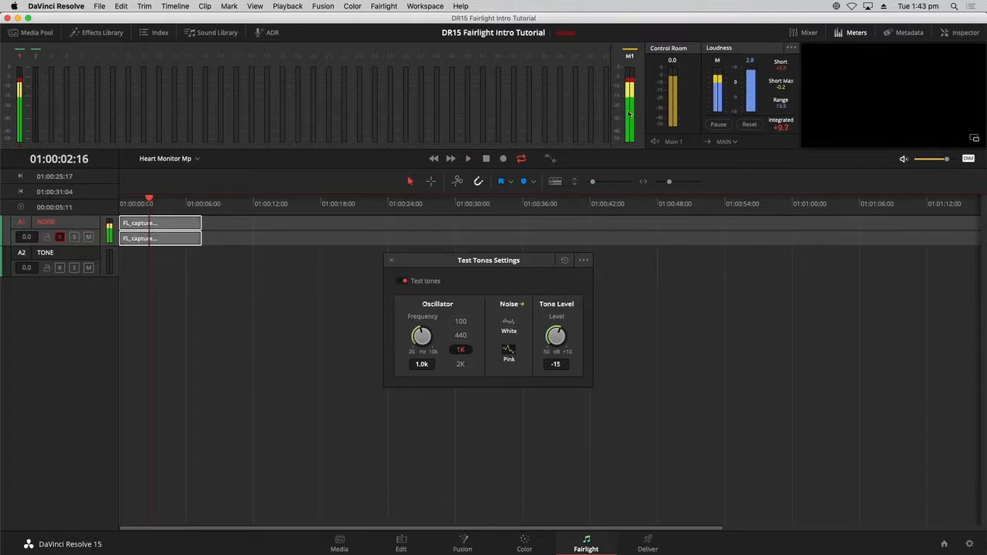
pyautogui.press('space')
# - Lower the Tone Level from -15 to -23 dB and move the playhead to about 01:00:09
pyautogui.press('space')
pyautogui.click(88, 238)
pyautogui.click(266, 258)
pyautogui.press('space')
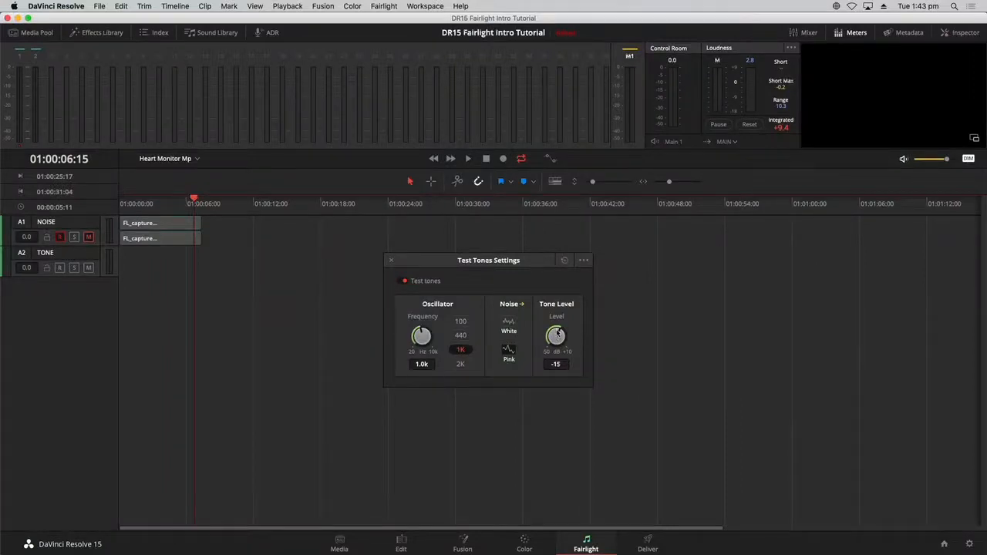
pyautogui.moveTo(548, 334); pyautogui.dragTo(544, 336)
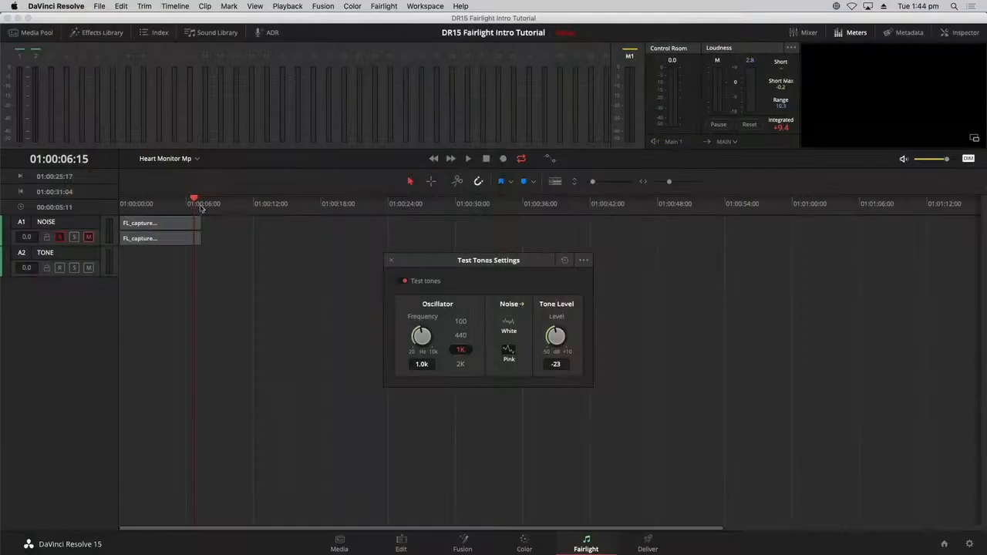
pyautogui.click(221, 205)
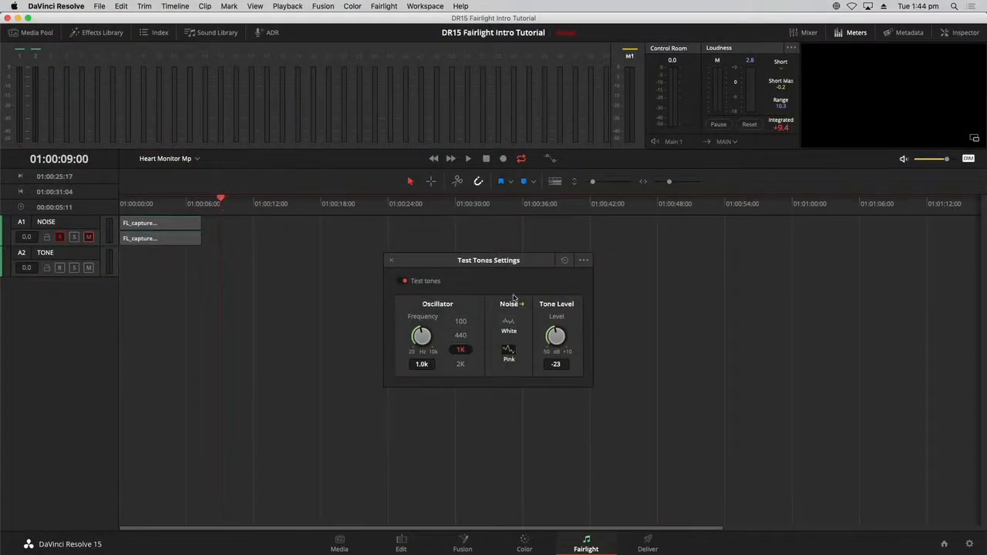
# - Unmute the NOISE track to hear the recording again, then select the A2 TONE track
pyautogui.click(88, 237)
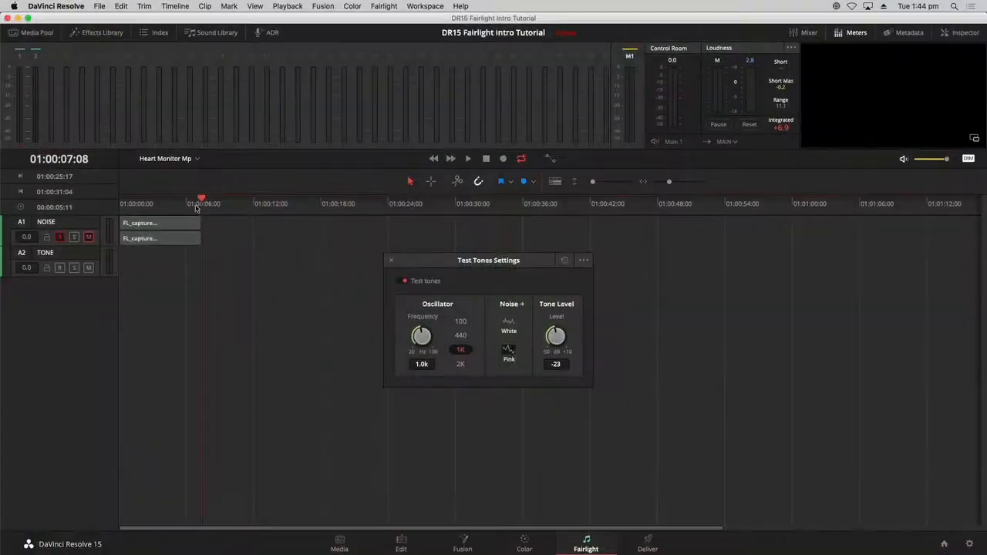
pyautogui.click(68, 256)
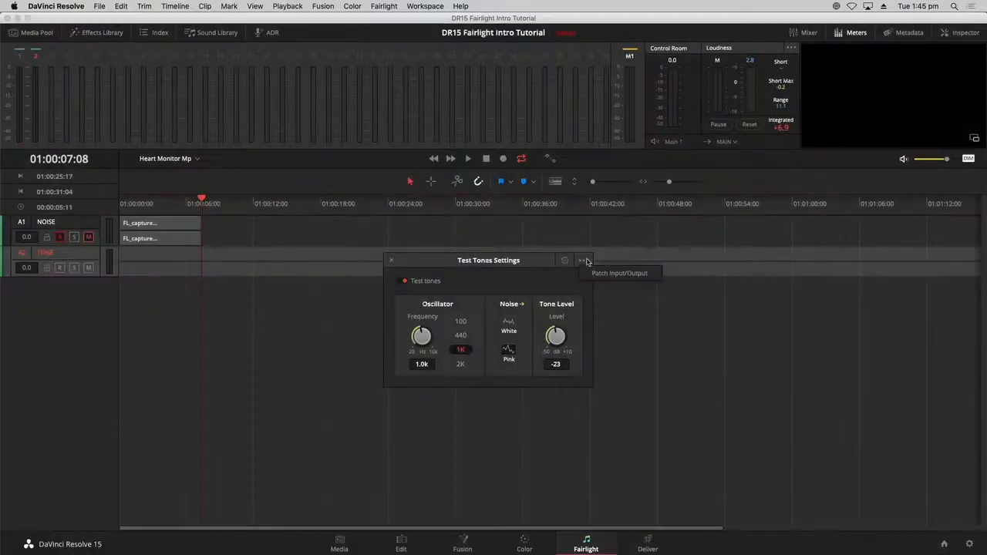
# - Un-patch the Noise test-tone source from the NOISE track inputs
pyautogui.click(596, 266)
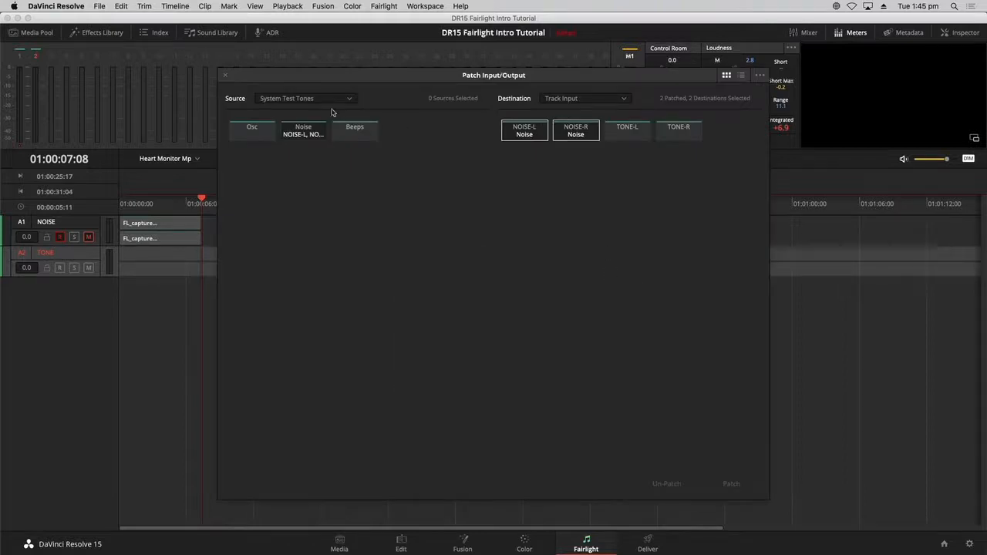
pyautogui.click(305, 133)
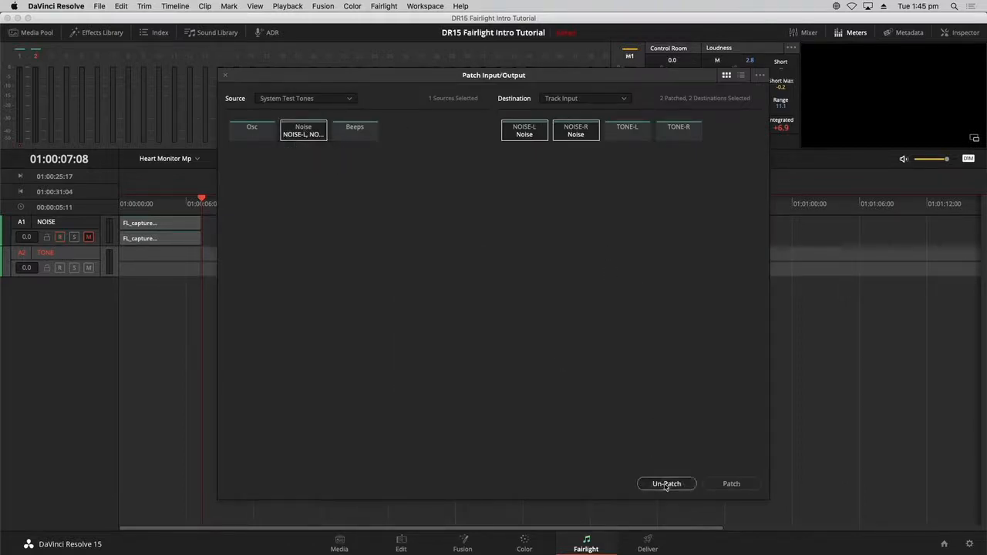
pyautogui.click(666, 483)
# - Patch the oscillator into TONE-L and TONE-R, then record-arm the TONE track
pyautogui.click(259, 134)
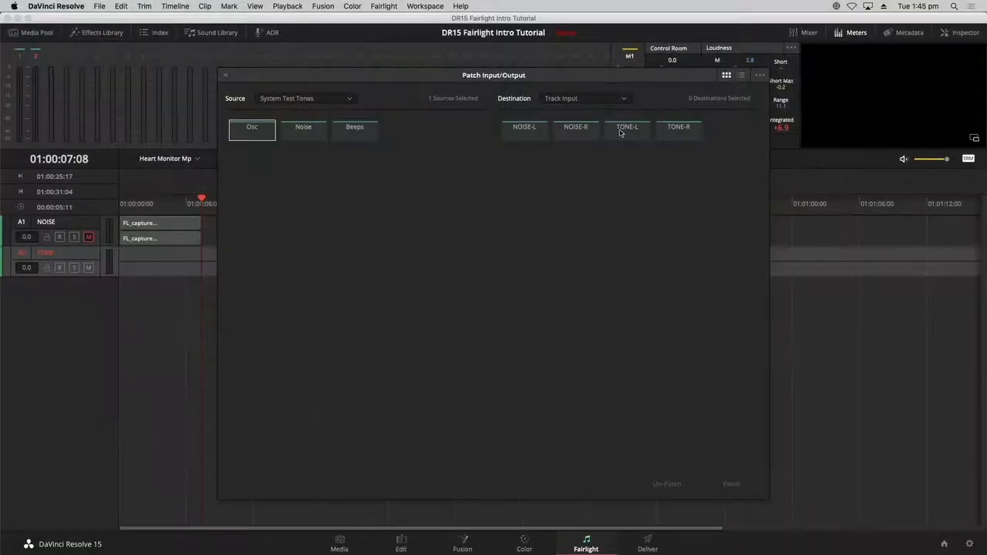
pyautogui.click(620, 133)
pyautogui.click(672, 134)
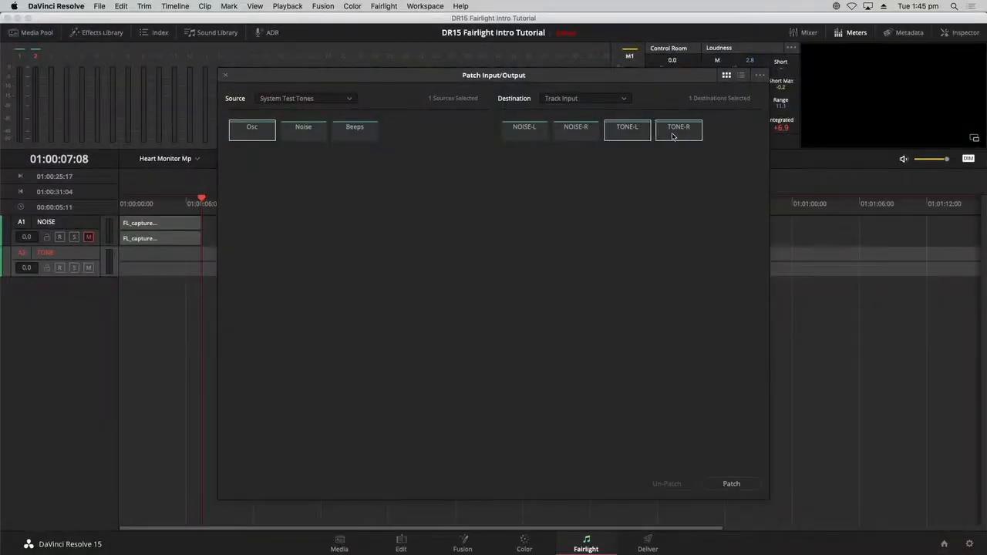
pyautogui.click(752, 489)
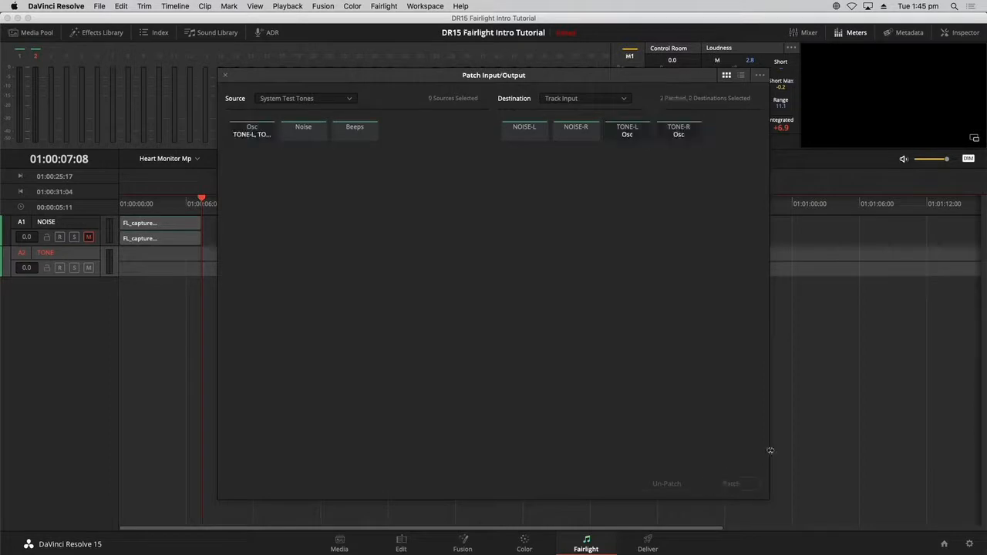
pyautogui.click(225, 76)
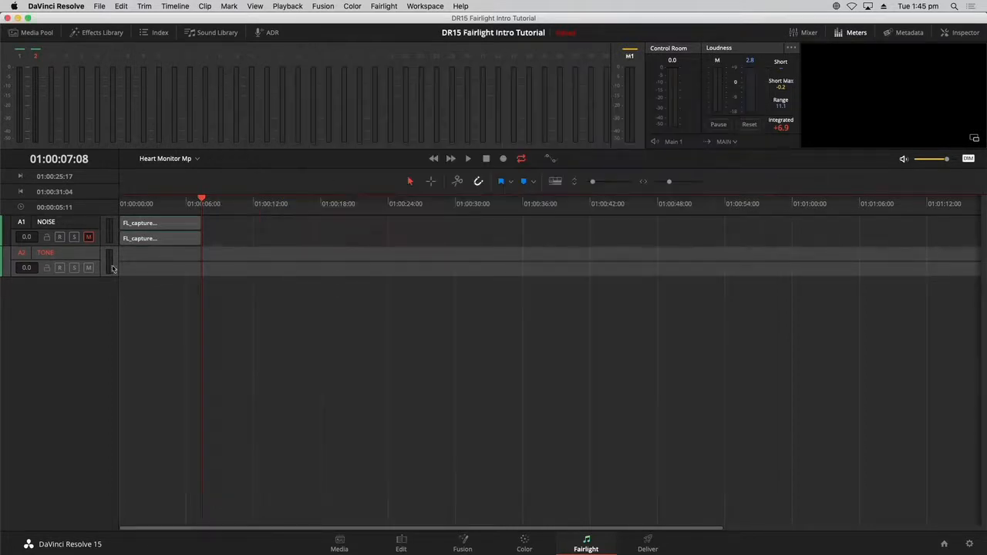
pyautogui.click(60, 268)
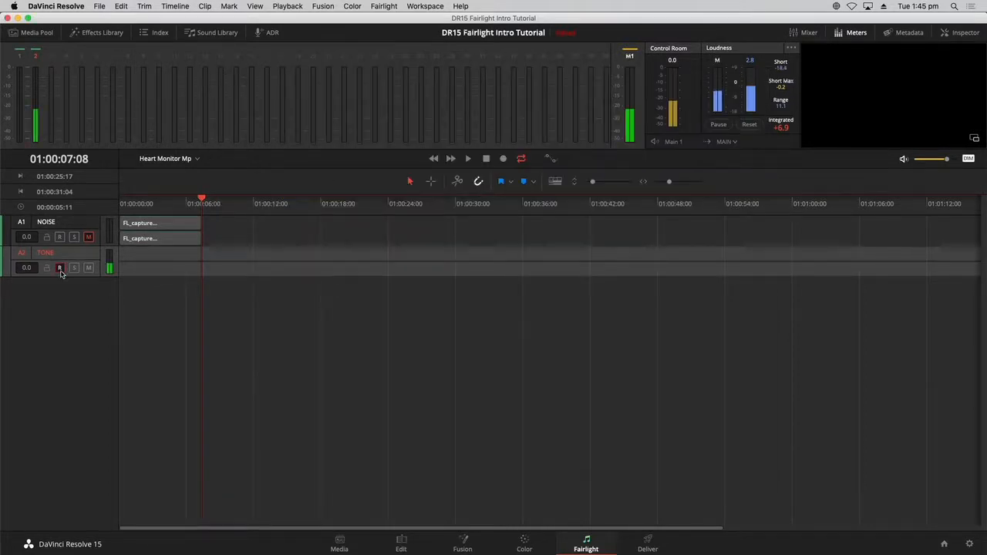
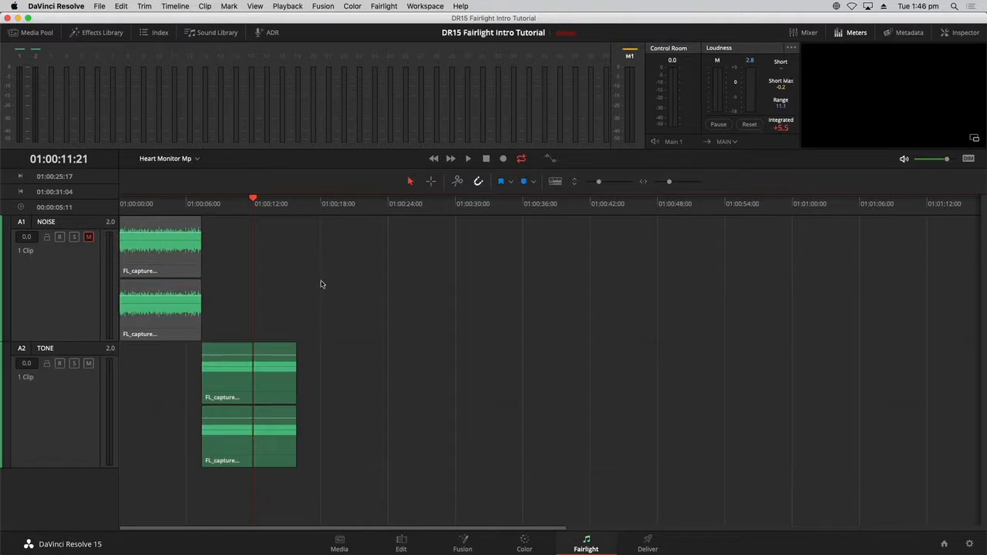
# - Find the beep's end near 01:00:15 and park the playhead one frame earlier, at 01:00:15:13
pyautogui.click(298, 214)
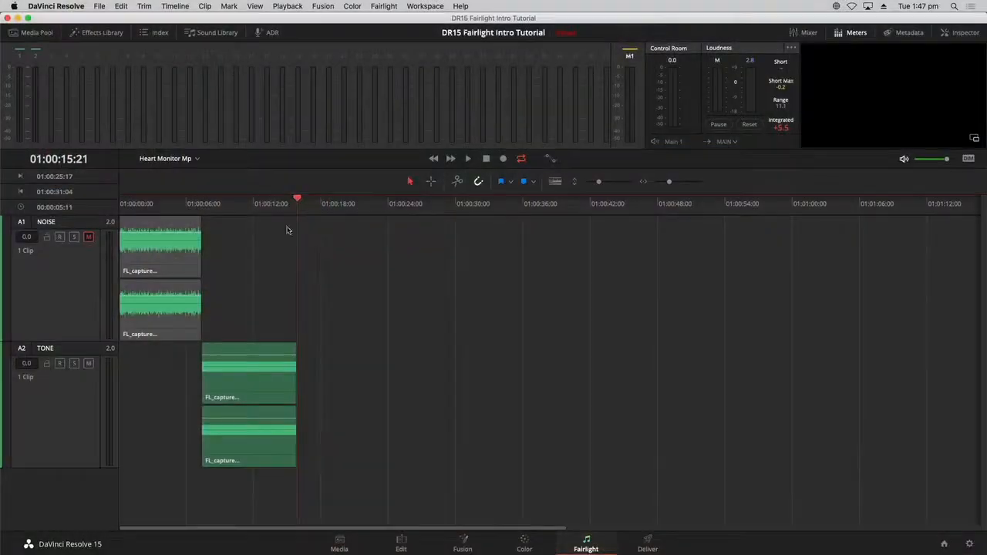
pyautogui.moveTo(296, 210); pyautogui.dragTo(296, 212)
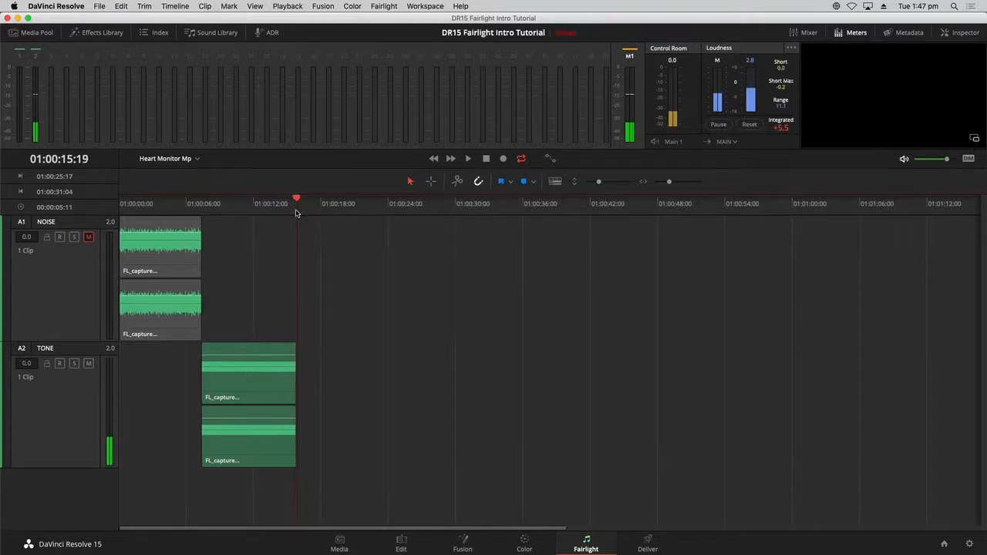
pyautogui.press('super+equal')
pyautogui.press('super+equal')
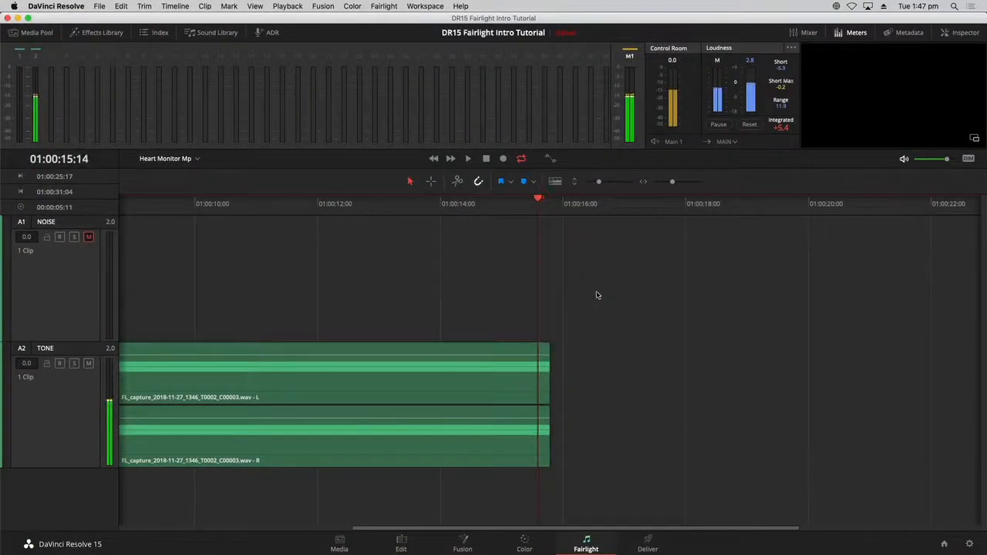
pyautogui.press('Left')
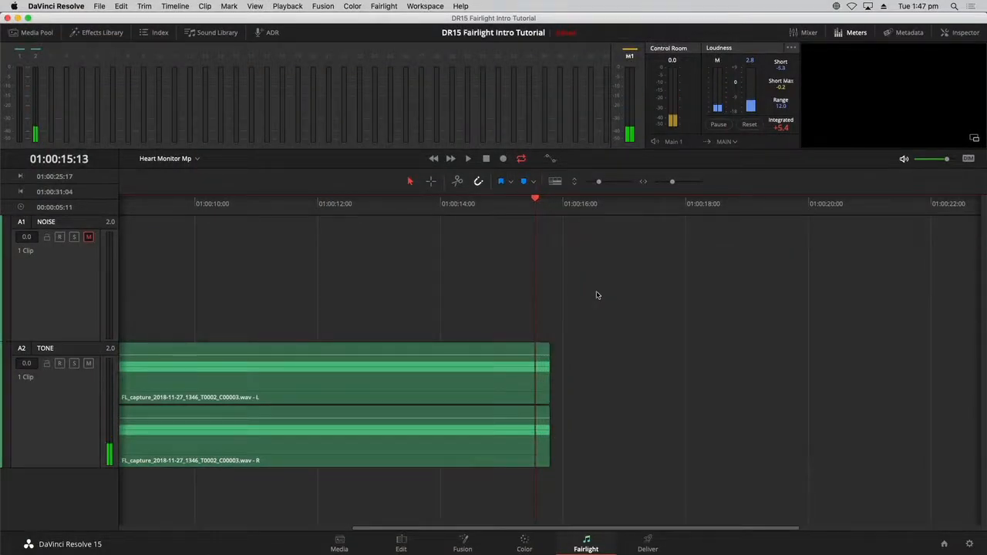
# - Cut the TONE clip at the playhead and copy the short beep piece after the cut
pyautogui.click(531, 379)
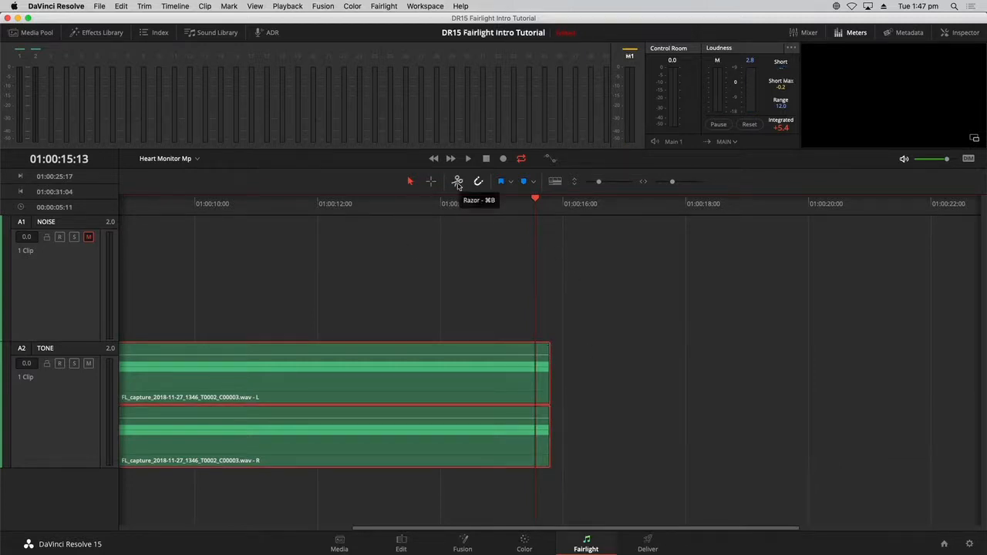
pyautogui.click(458, 183)
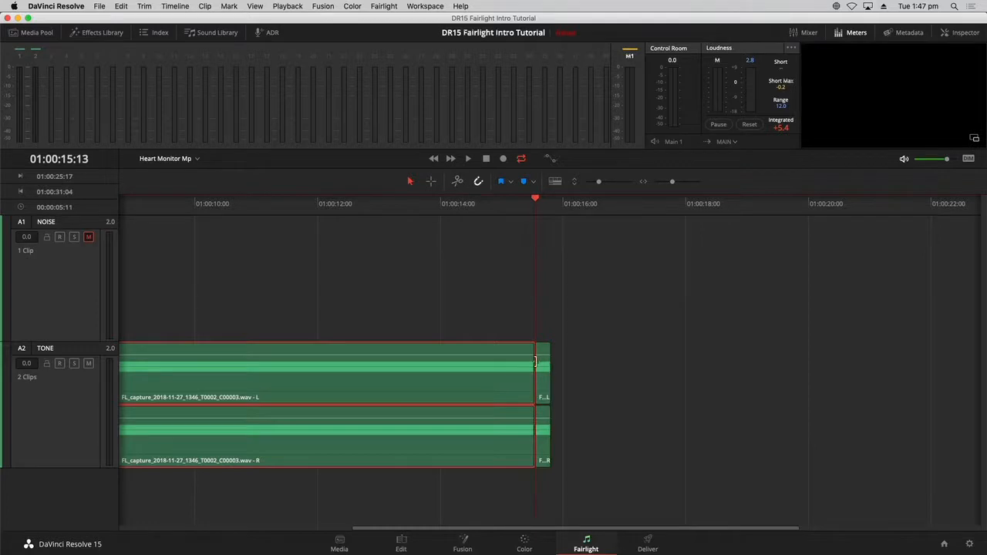
pyautogui.click(542, 386)
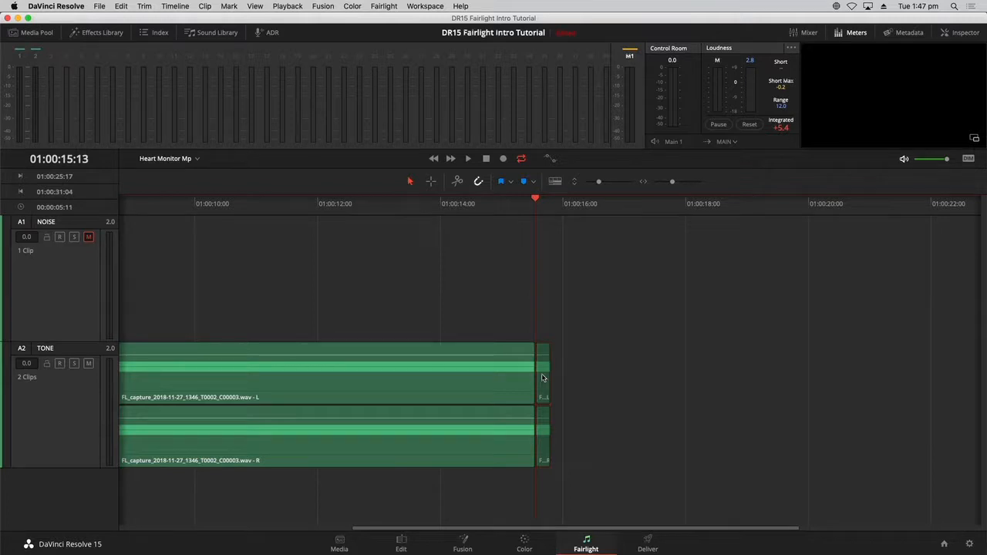
pyautogui.hotkey('shift', 'Right')
# - Paste copies of the beep at one-second intervals along track A2
pyautogui.press('super+v')
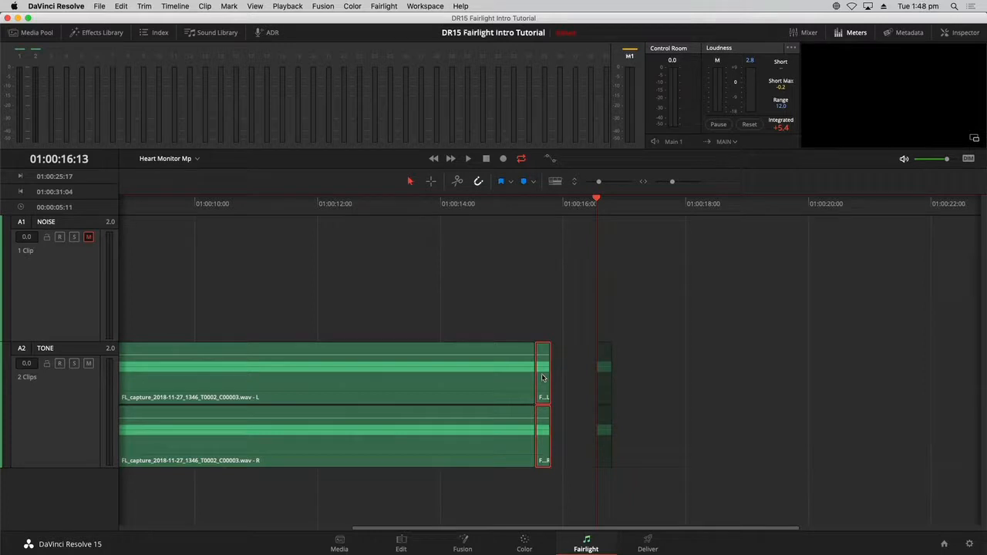
pyautogui.hotkey('shift', 'Right')
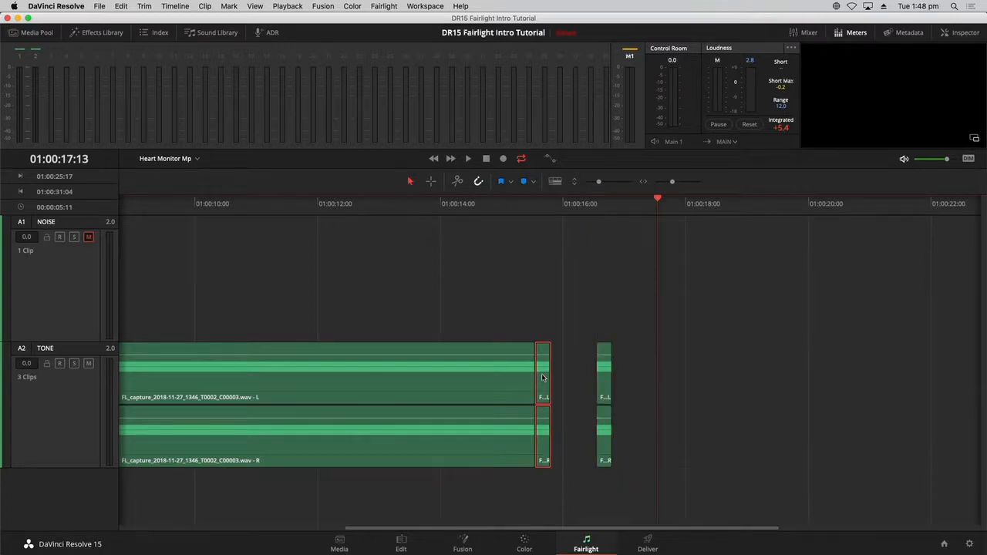
pyautogui.press('super+v')
pyautogui.hotkey('shift', 'Right')
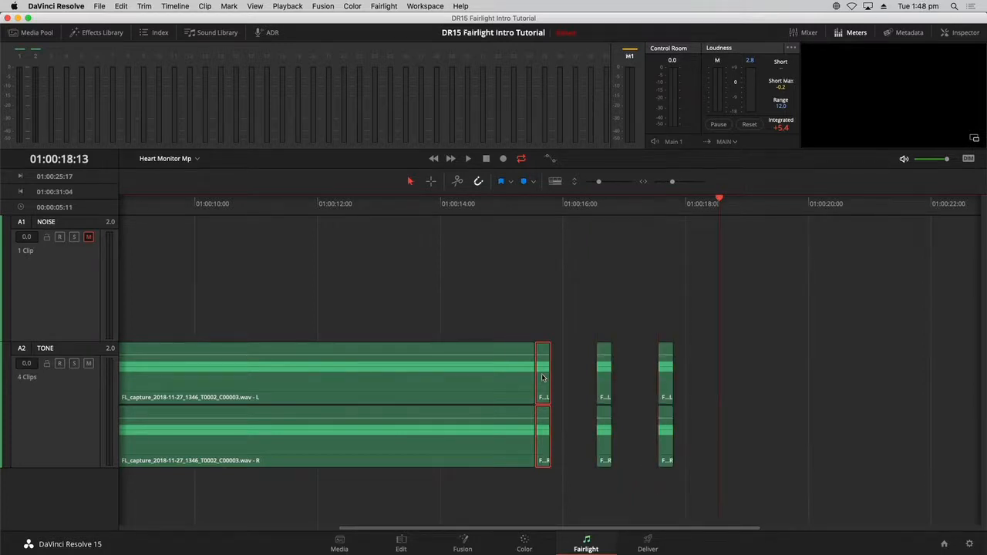
pyautogui.press('super+v')
pyautogui.hotkey('shift', 'Right')
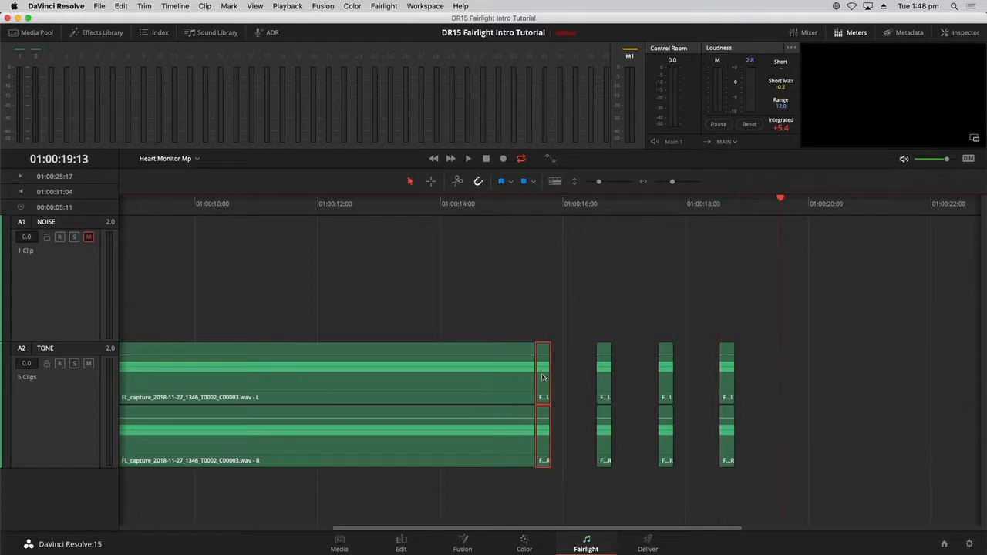
pyautogui.press('super+v')
pyautogui.hotkey('shift', 'Right')
pyautogui.press('super+v')
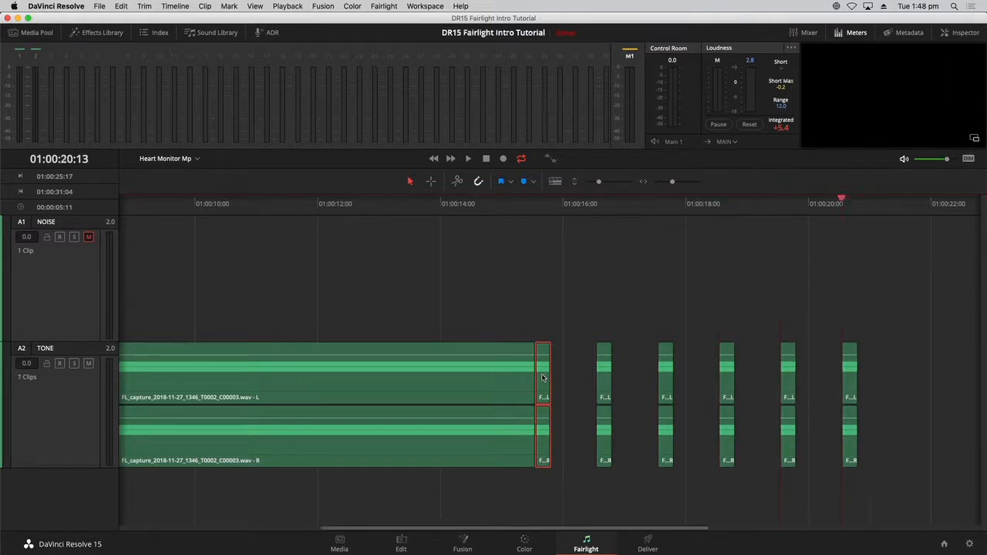
pyautogui.hotkey('shift', 'z')
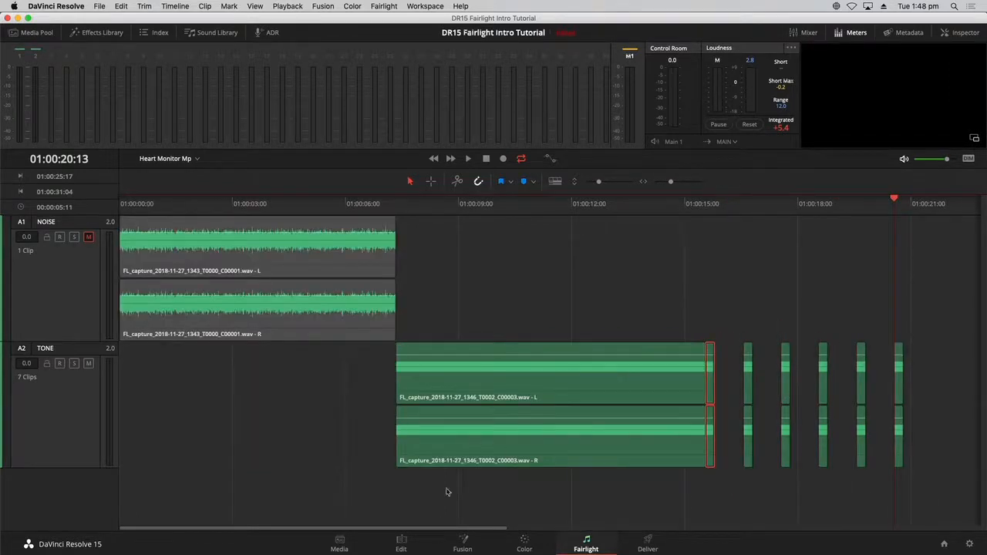
pyautogui.moveTo(343, 532); pyautogui.dragTo(581, 481)
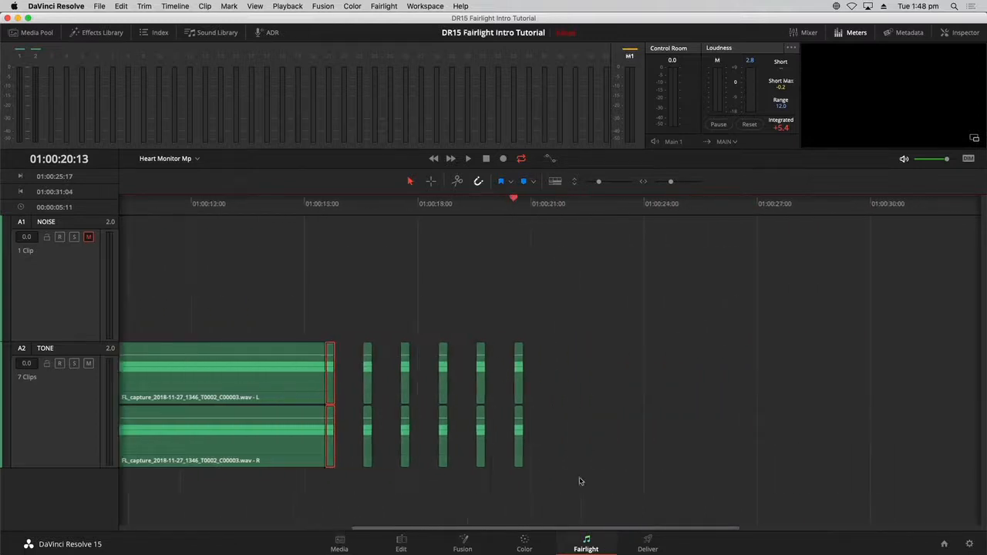
pyautogui.hotkey('shift', 'Right')
pyautogui.press('super+v')
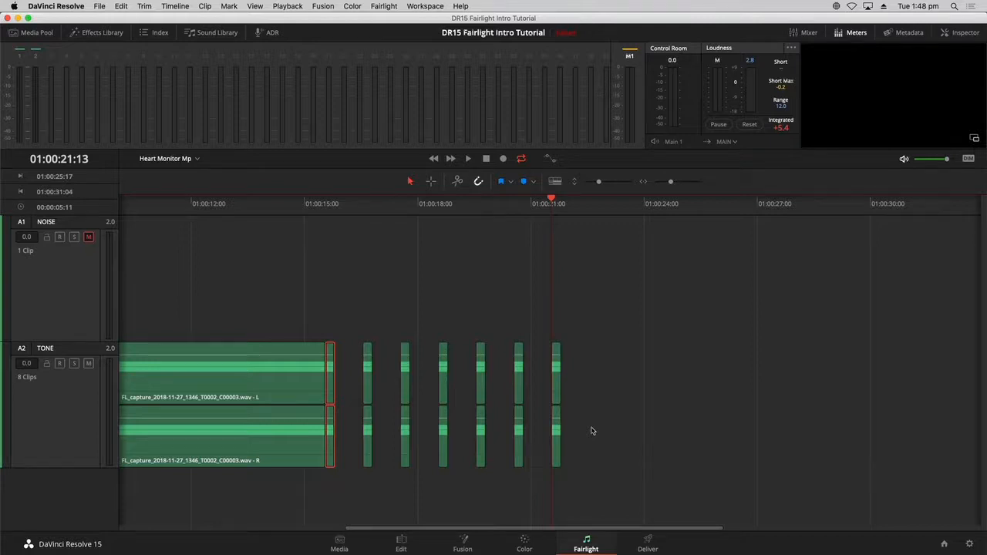
pyautogui.hotkey('shift', 'Right')
pyautogui.press('super+v')
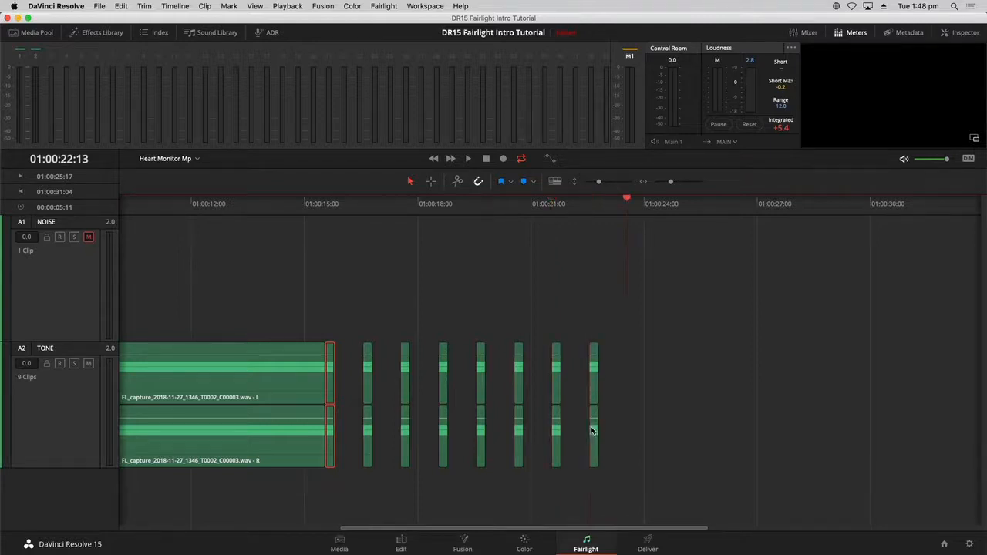
pyautogui.hotkey('shift', 'Right')
pyautogui.press('super+v')
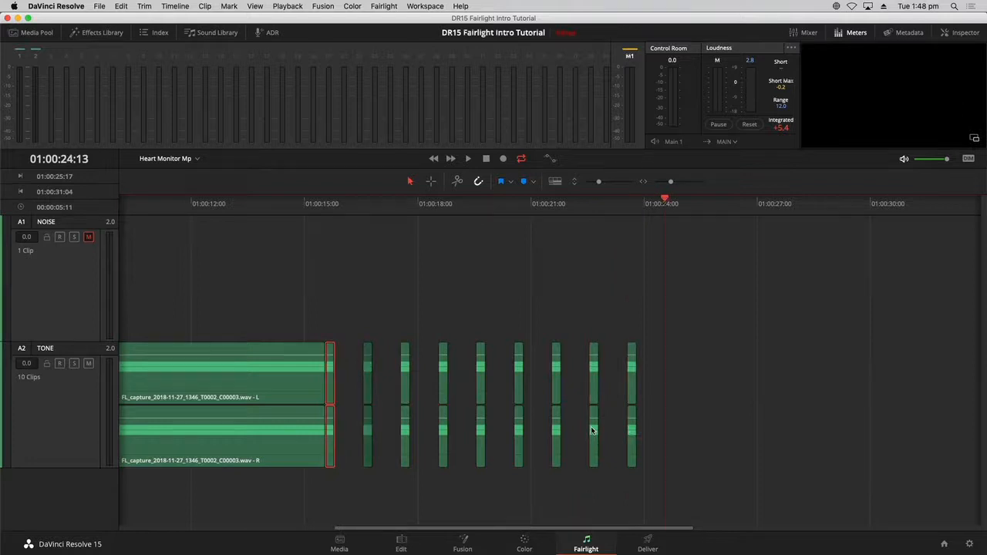
pyautogui.press('super+v')
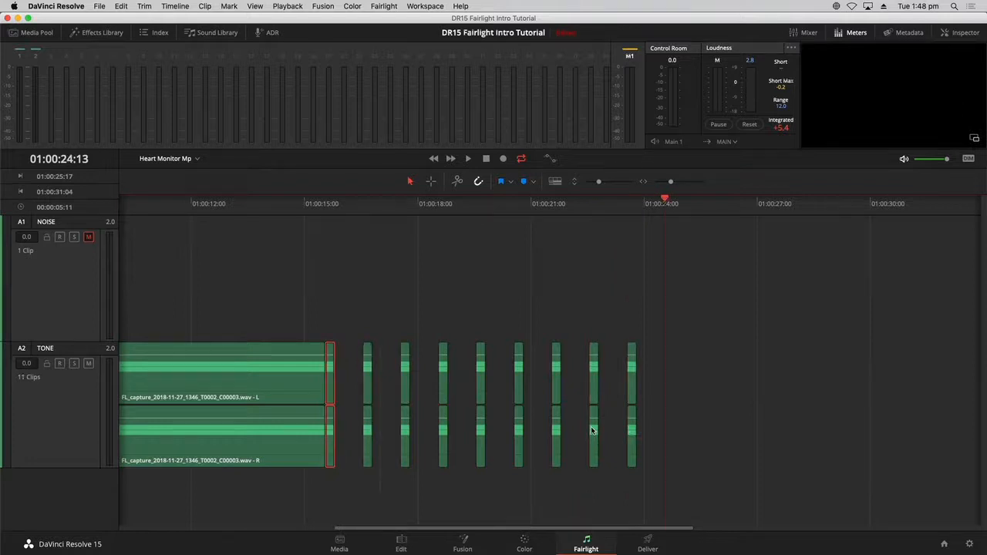
pyautogui.click(733, 423)
pyautogui.click(355, 205)
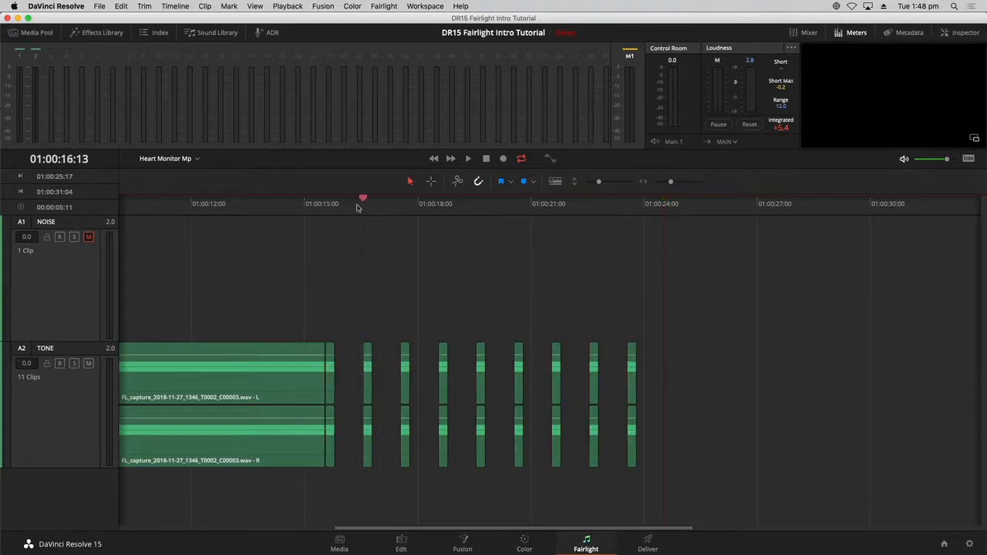
pyautogui.press('space')
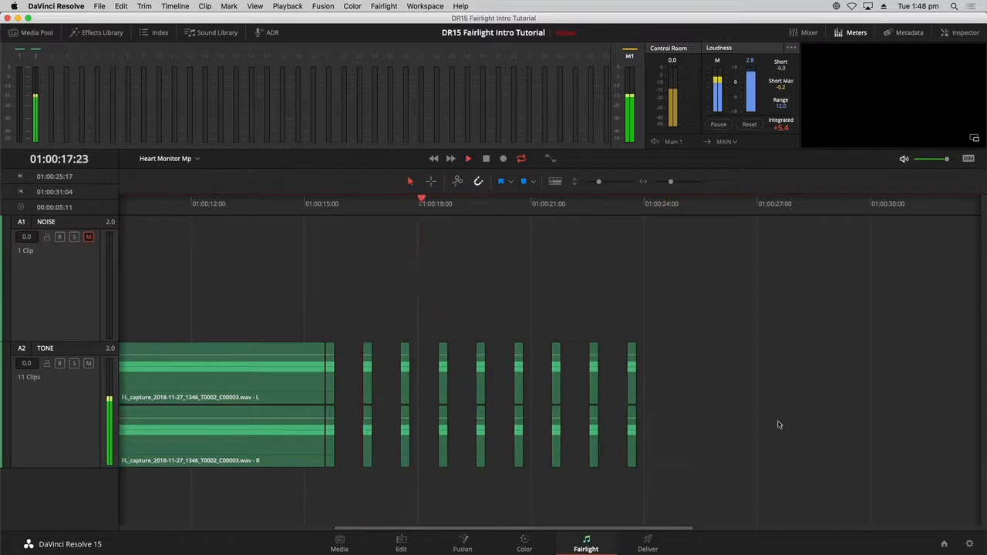
pyautogui.press('space')
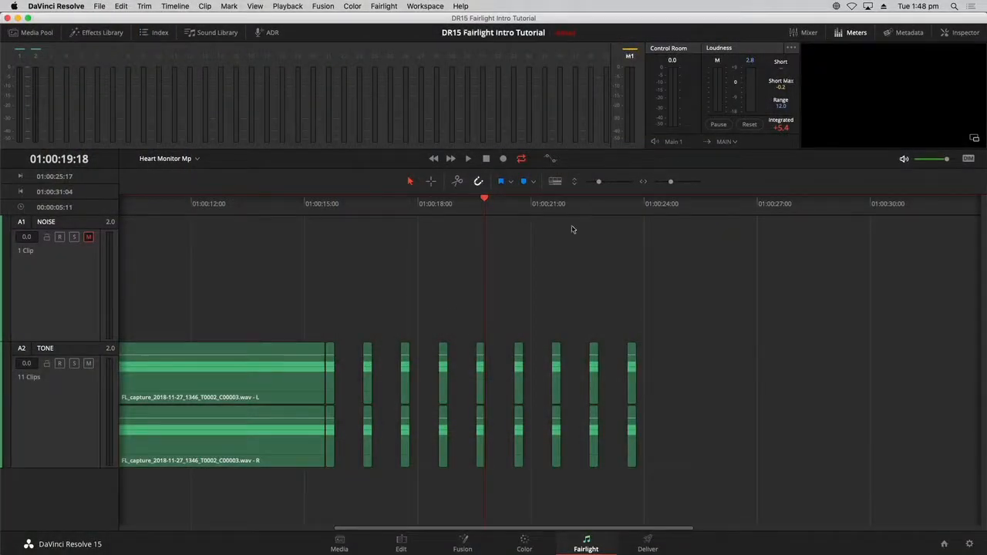
pyautogui.click(630, 364)
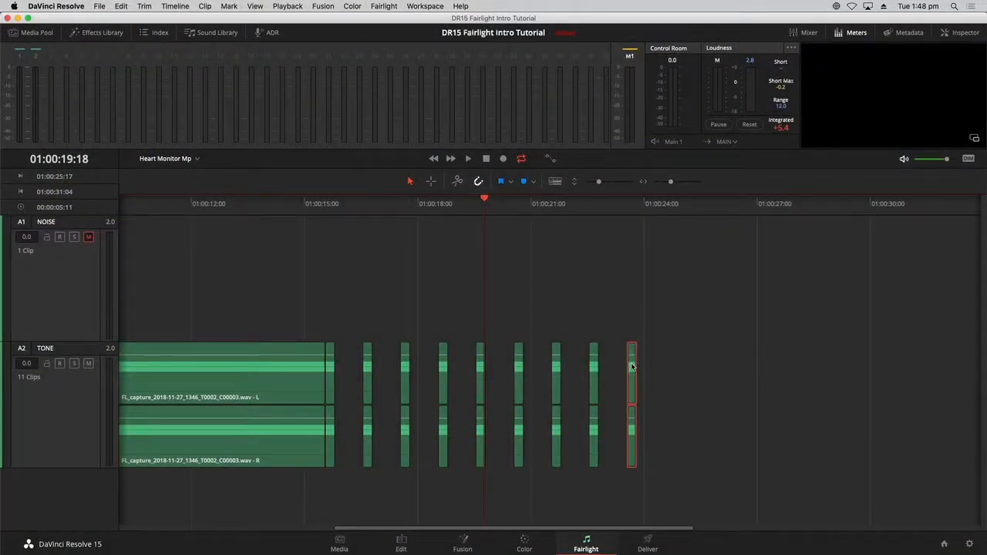
pyautogui.click(965, 33)
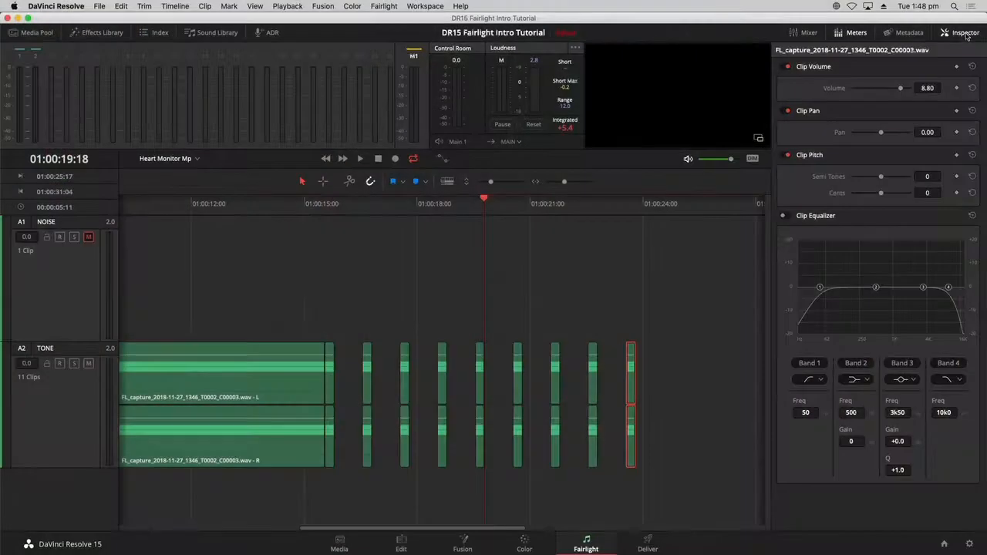
pyautogui.click(964, 32)
pyautogui.click(808, 403)
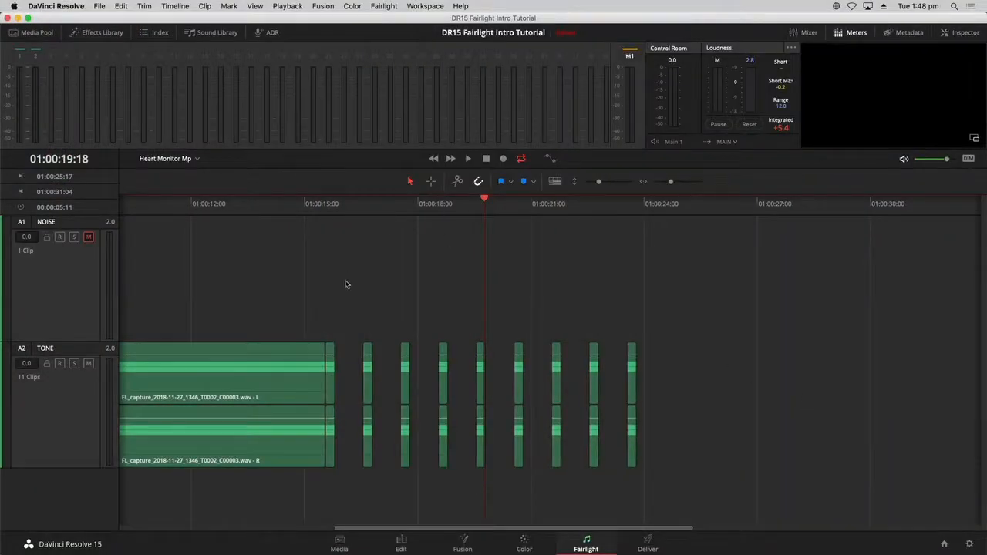
# - Set In at 01:00:16:13 and Out at 01:00:23:13, then play the range once
pyautogui.moveTo(366, 207); pyautogui.dragTo(356, 210)
pyautogui.press('i')
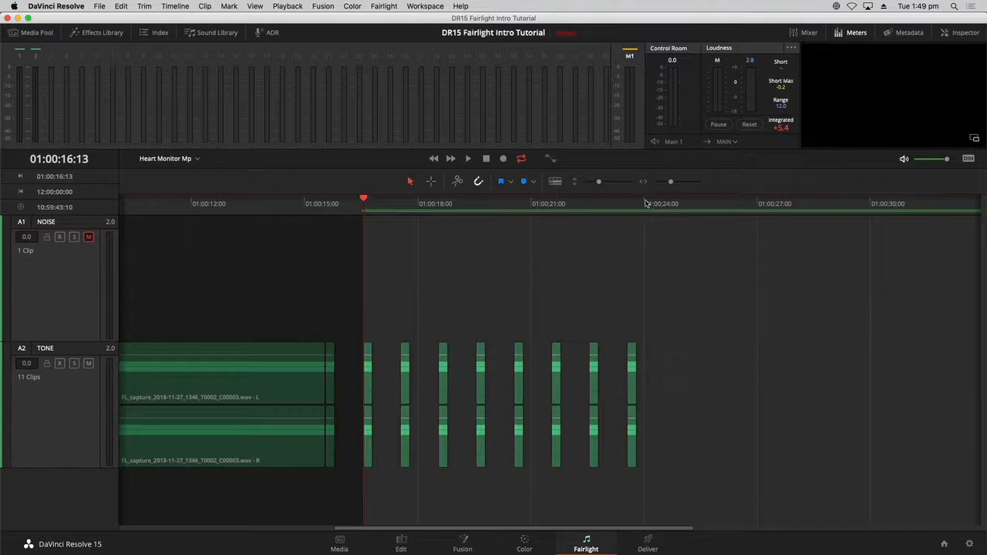
pyautogui.moveTo(646, 204); pyautogui.dragTo(638, 206)
pyautogui.press('o')
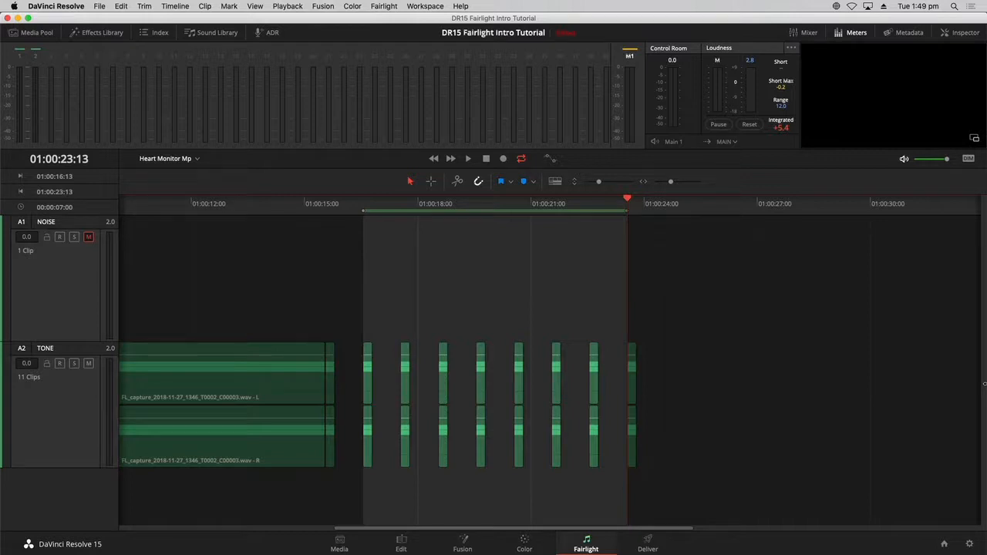
pyautogui.hotkey('alt', '/')
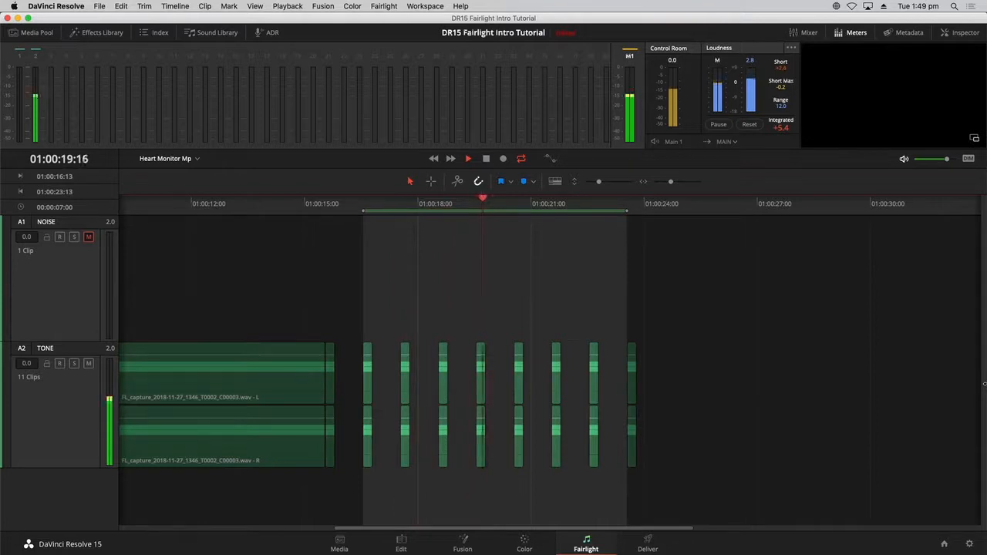
pyautogui.press('space')
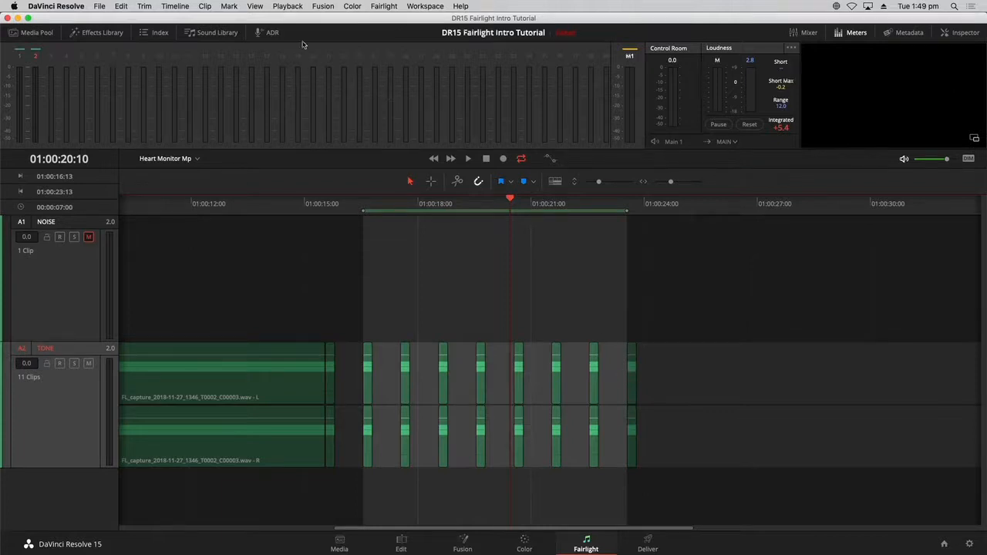
# - Bounce the marked beep range to a new layer and clear the In/Out marks
pyautogui.click(186, 6)
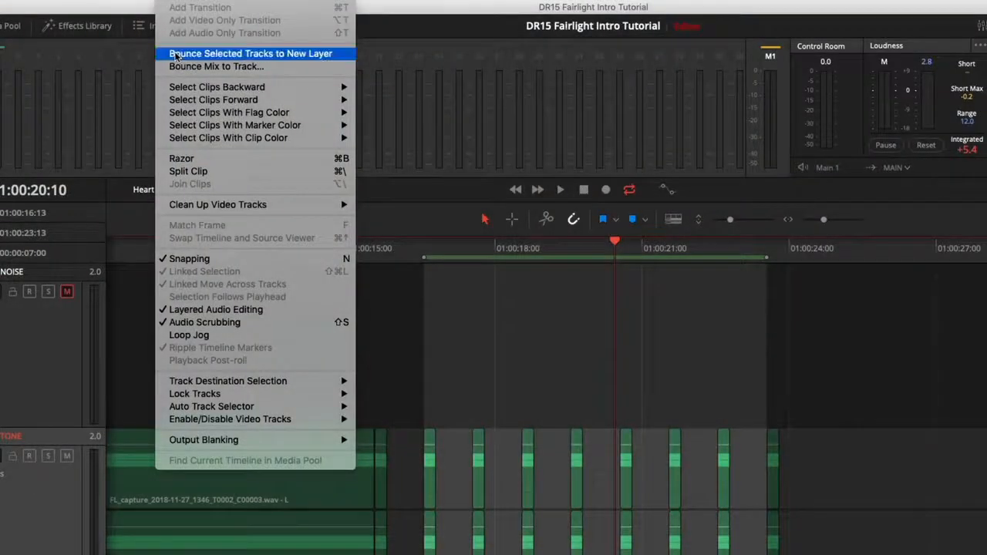
pyautogui.click(176, 53)
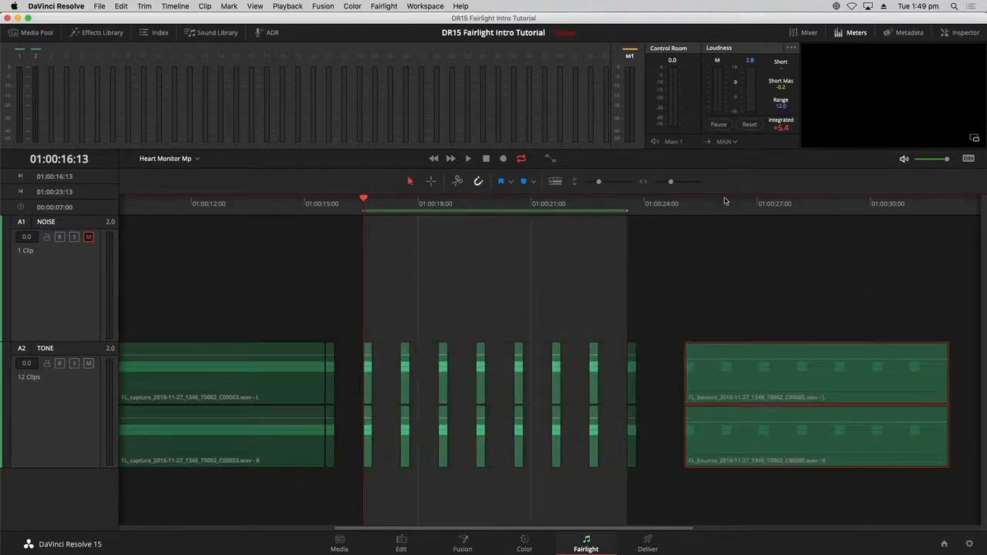
pyautogui.hotkey('alt', 'x')
# - Play the timeline from the start to hear the bounced clip, then zoom out
pyautogui.click(773, 319)
pyautogui.moveTo(676, 215); pyautogui.dragTo(690, 214)
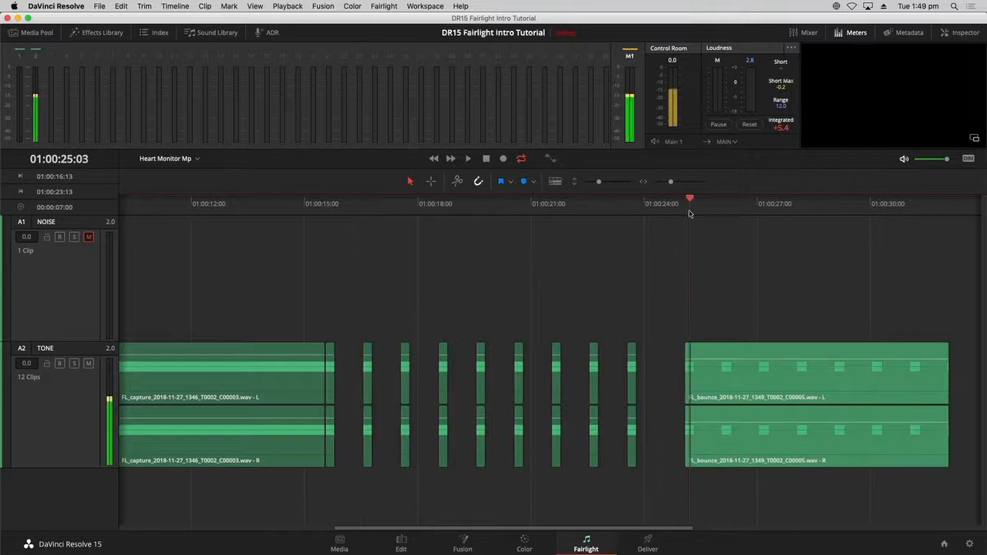
pyautogui.press('Home')
pyautogui.press('space')
pyautogui.press('super+minus')
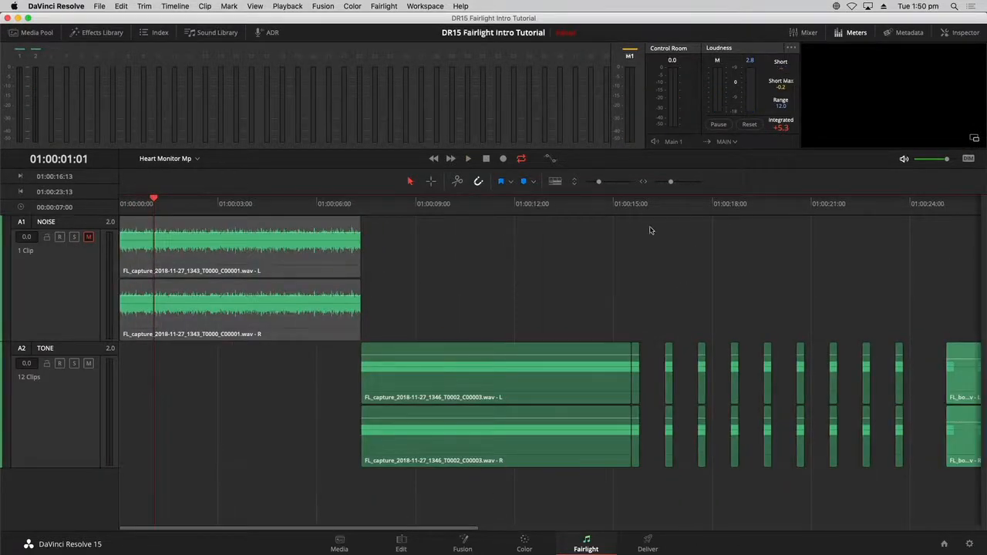
# - Zoom out and play from the start to locate 01:00:26 on the timeline
pyautogui.press('super+minus')
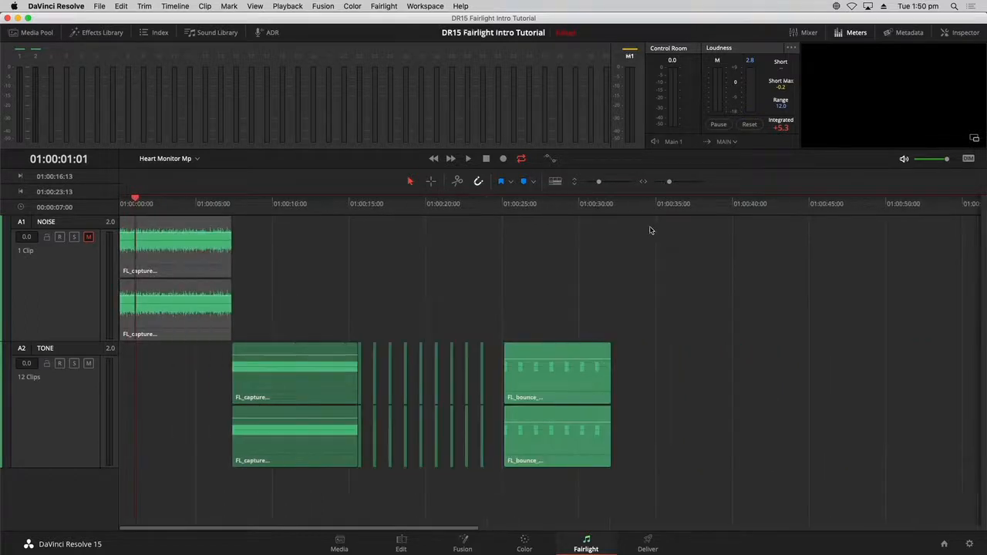
pyautogui.click(552, 213)
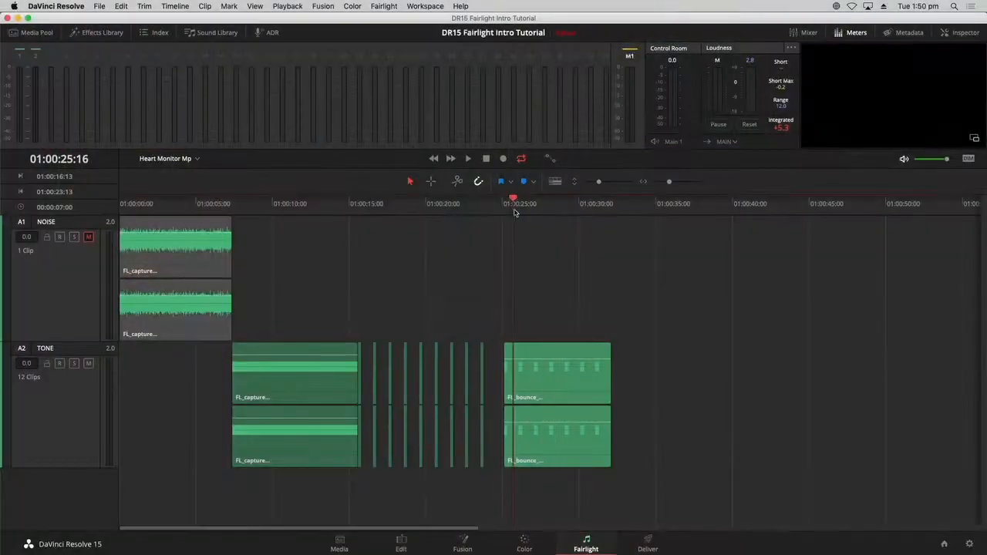
pyautogui.press('Home')
pyautogui.press('space')
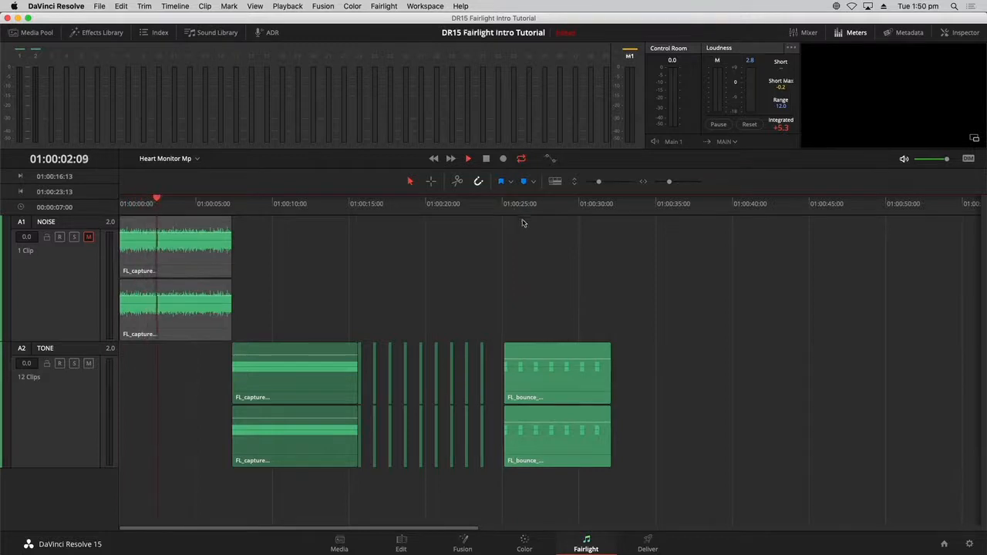
pyautogui.click(522, 204)
pyautogui.press('Home')
pyautogui.press('Home')
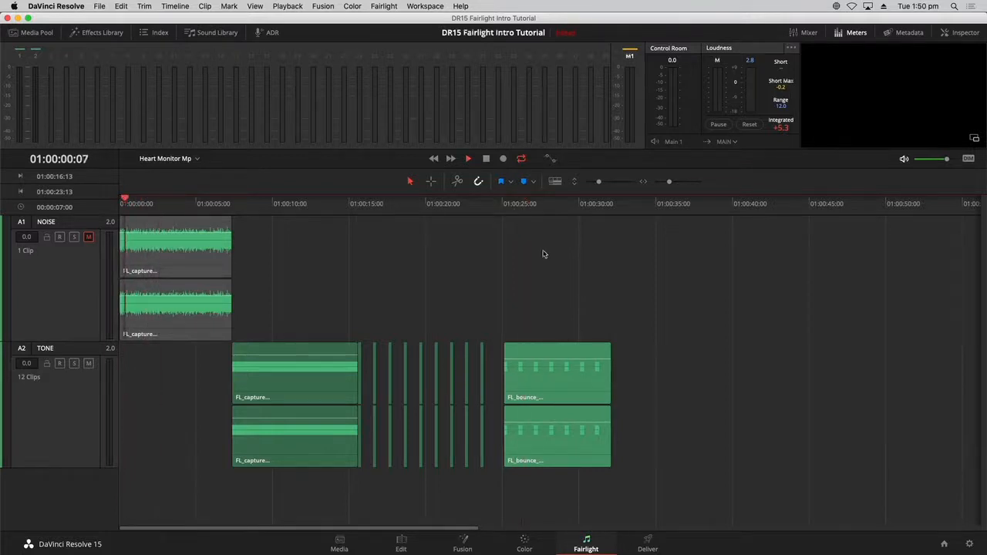
pyautogui.click(522, 207)
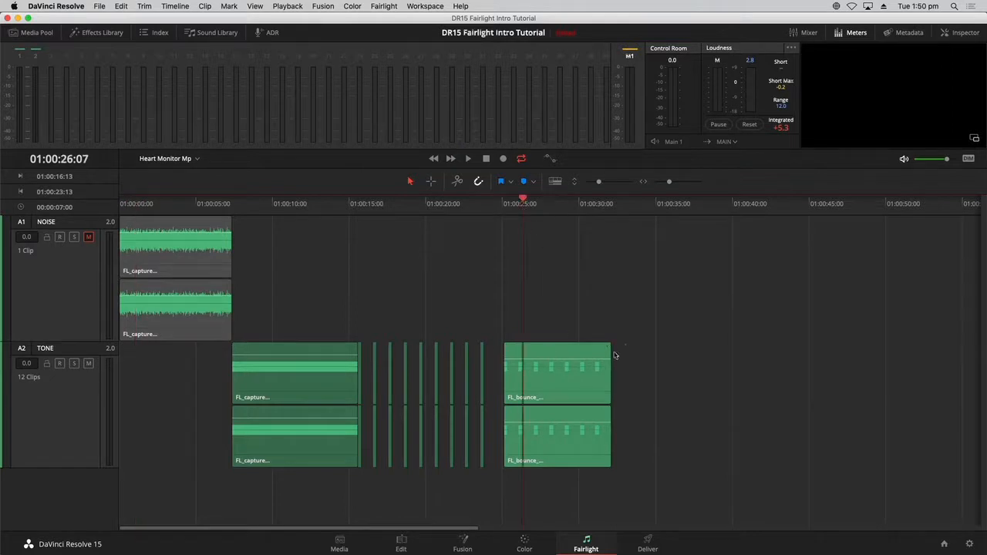
# - With Show Audio Track Layers on, drag the FL_bounce clip slightly later and play it
pyautogui.click(563, 382)
pyautogui.click(559, 207)
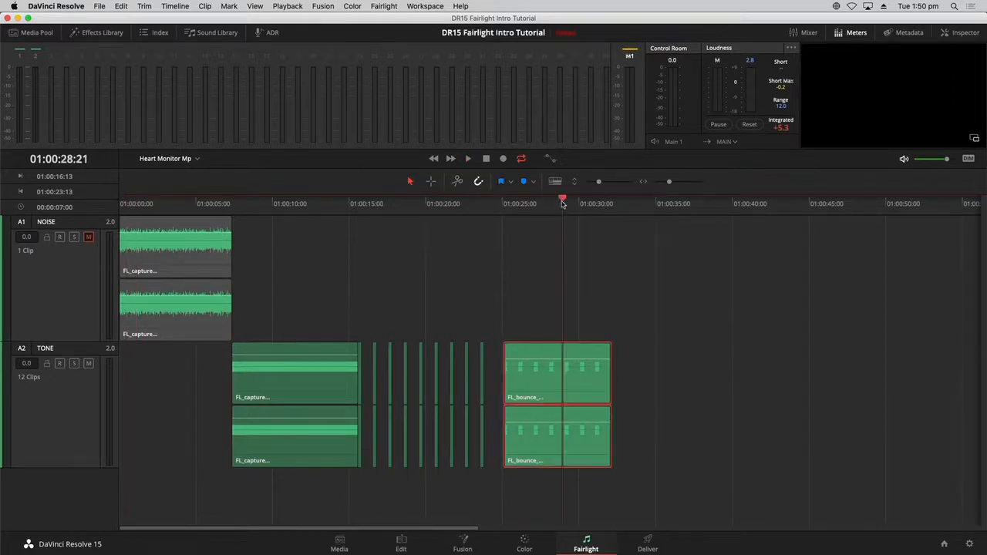
pyautogui.click(551, 208)
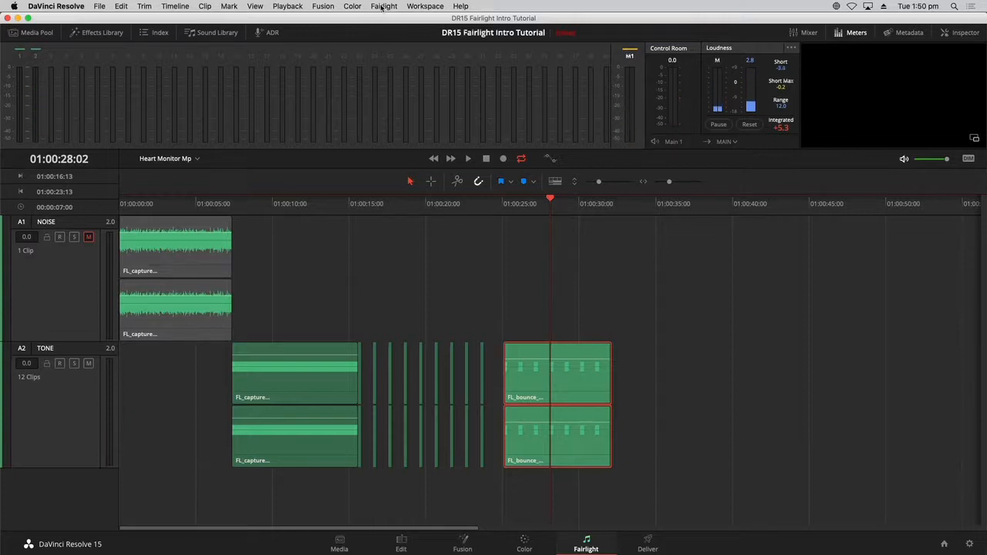
pyautogui.click(254, 6)
pyautogui.click(299, 422)
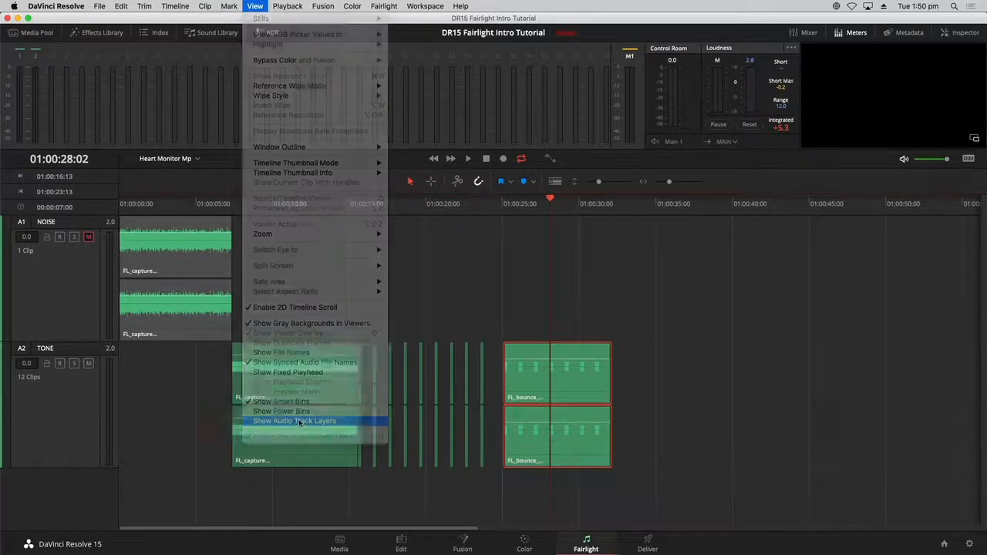
pyautogui.moveTo(550, 399)
pyautogui.mouseDown()
pyautogui.moveTo(432, 398)
pyautogui.moveTo(564, 388)
pyautogui.mouseUp()
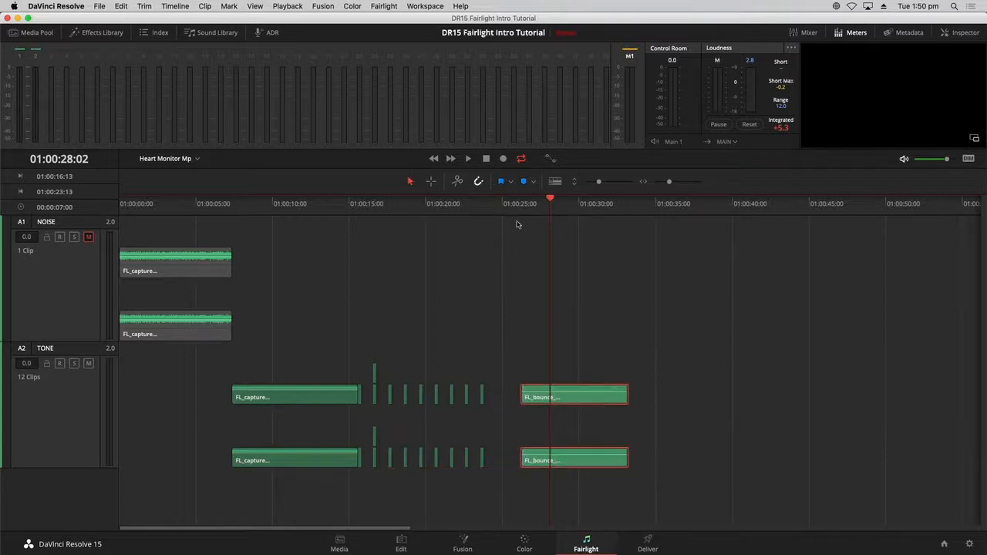
pyautogui.press('Up')
pyautogui.press('space')
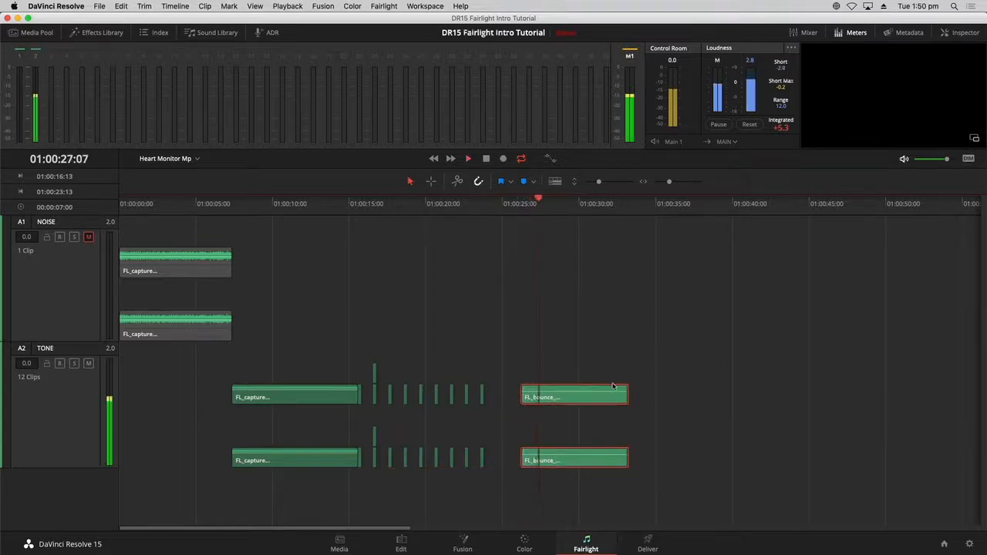
pyautogui.press('space')
# - Listen to a single beep copy, then turn Show Audio Track Layers off
pyautogui.click(418, 198)
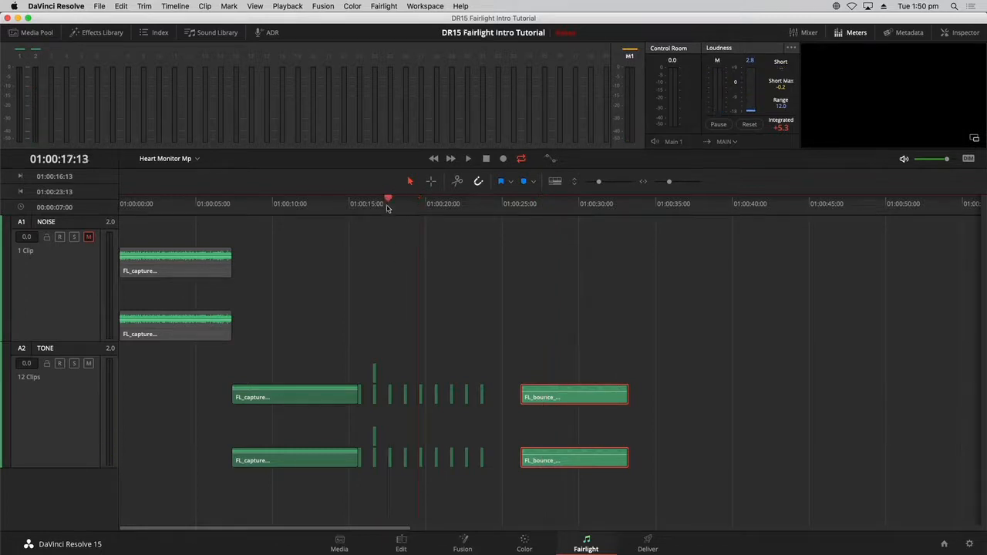
pyautogui.moveTo(389, 209); pyautogui.dragTo(387, 209)
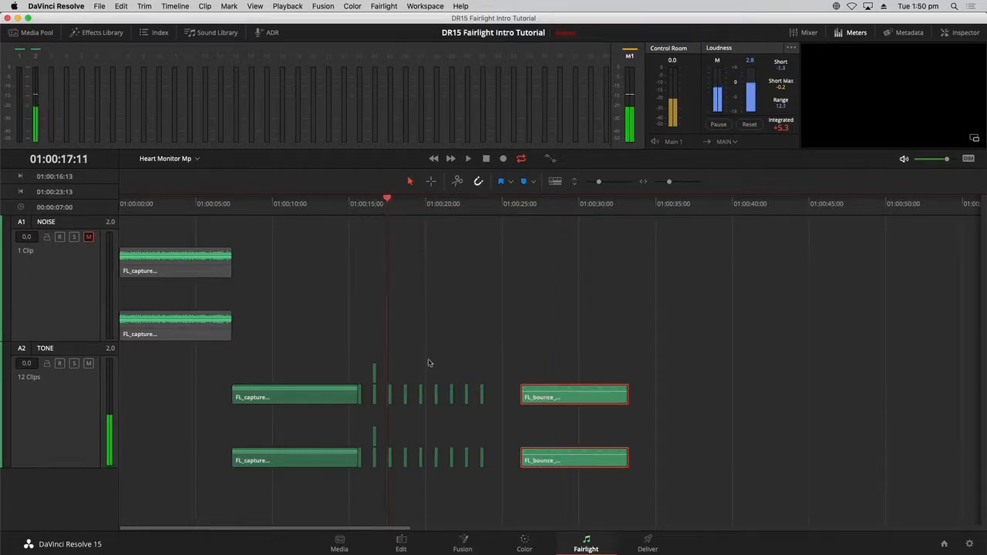
pyautogui.click(255, 6)
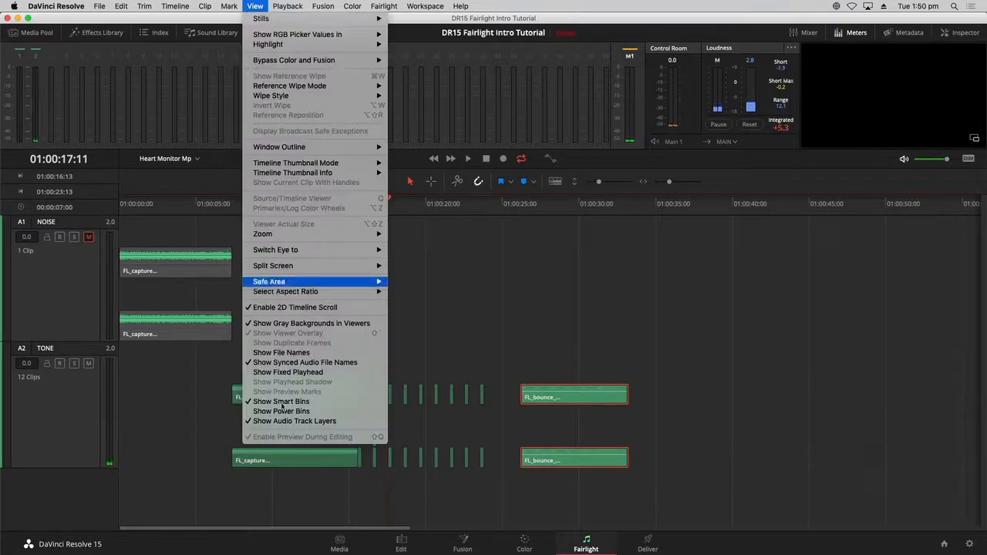
pyautogui.click(295, 421)
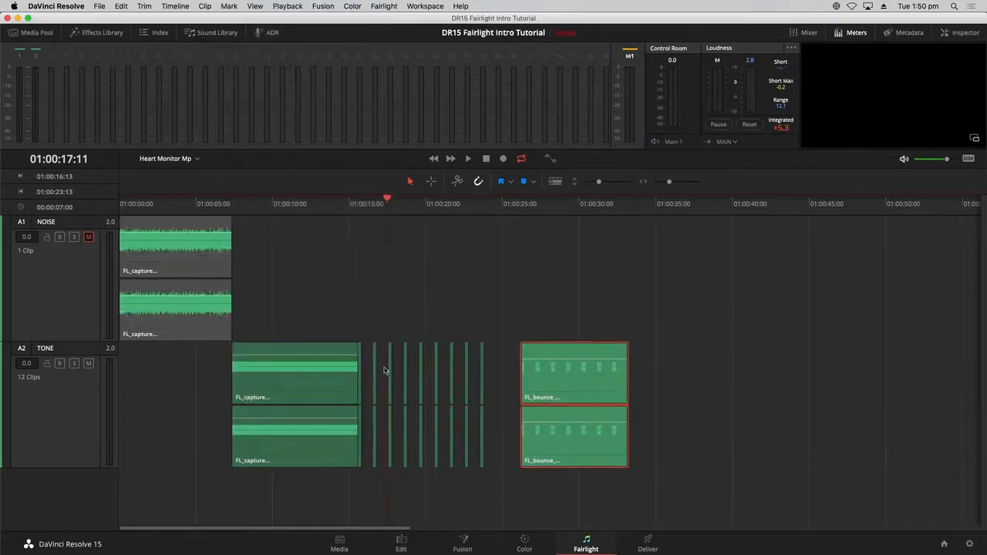
# - Select several beep clips, deselect them, and park the playhead at the first beep
pyautogui.click(390, 300)
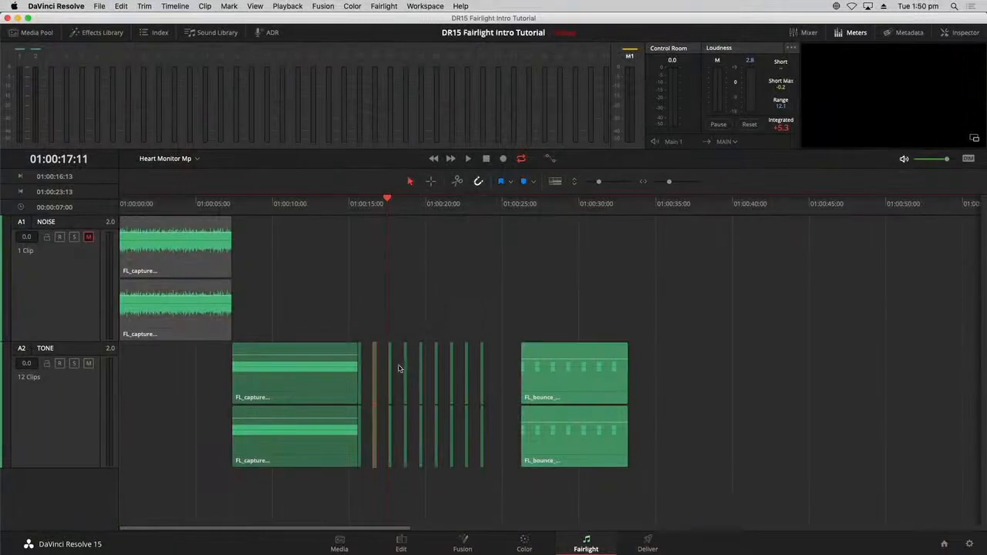
pyautogui.keyDown('super'); pyautogui.click(404, 367); pyautogui.keyUp('super')
pyautogui.keyDown('super'); pyautogui.click(435, 365); pyautogui.keyUp('super')
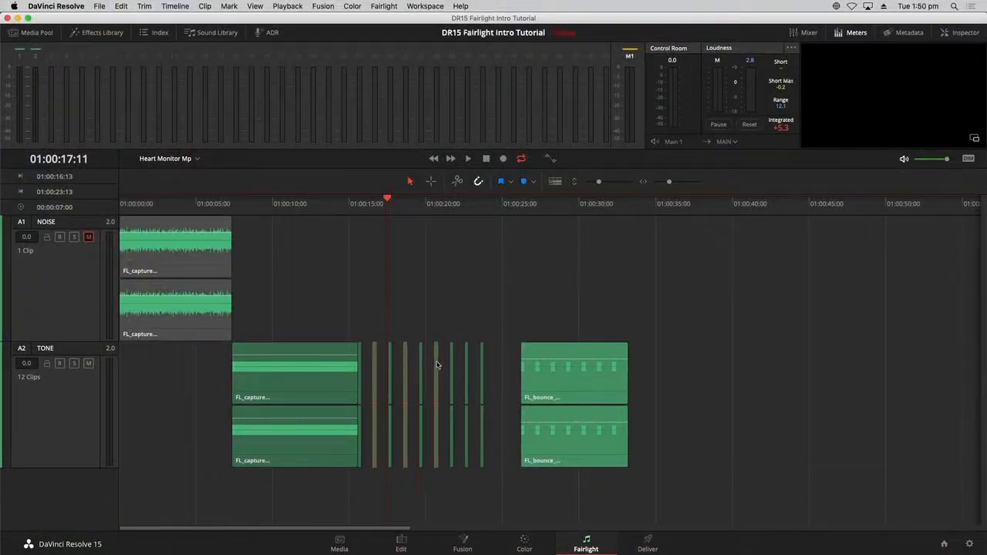
pyautogui.keyDown('super'); pyautogui.click(466, 364); pyautogui.keyUp('super')
pyautogui.click(418, 306)
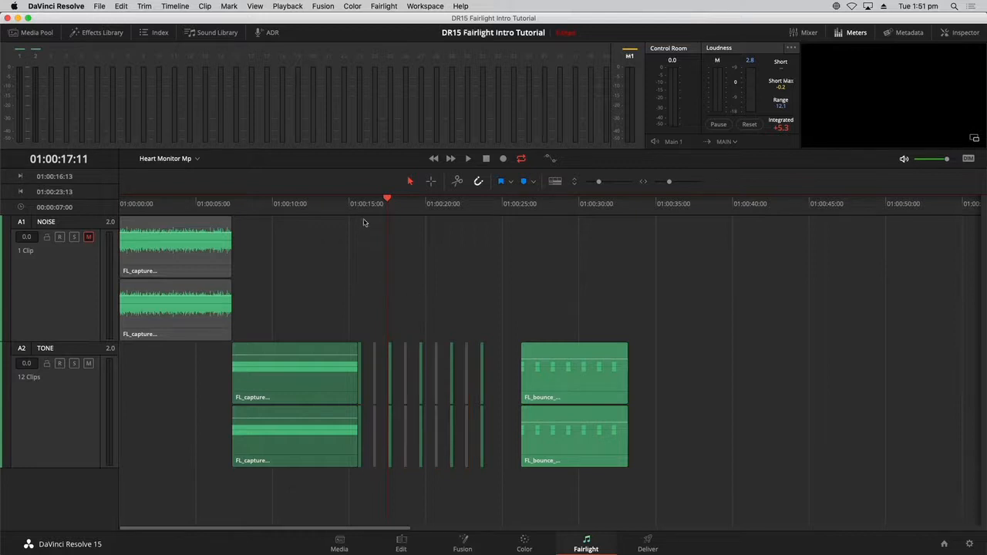
pyautogui.click(365, 210)
# - Play and stop, set the In point at 01:00:15:13, and move the playhead to 01:00:23:13
pyautogui.press('space')
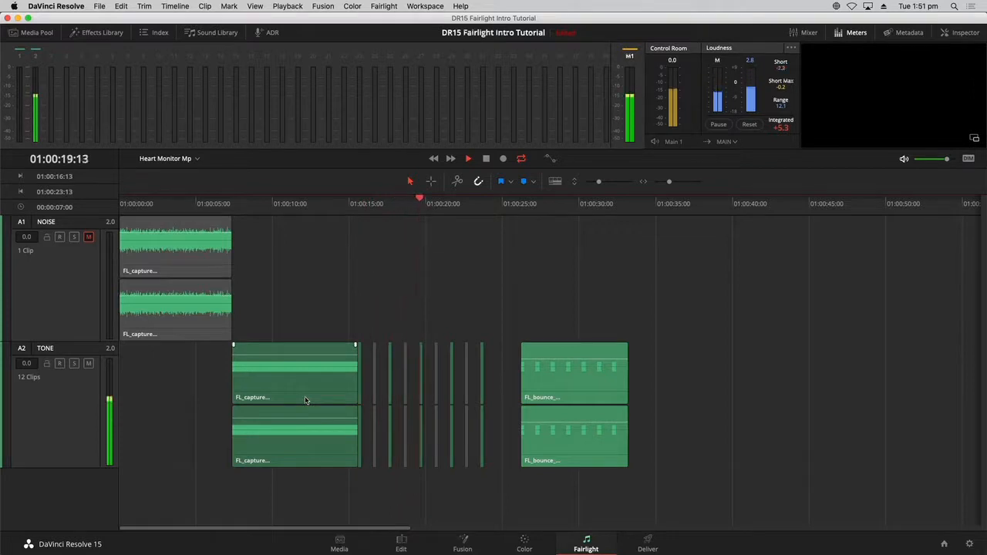
pyautogui.press('space')
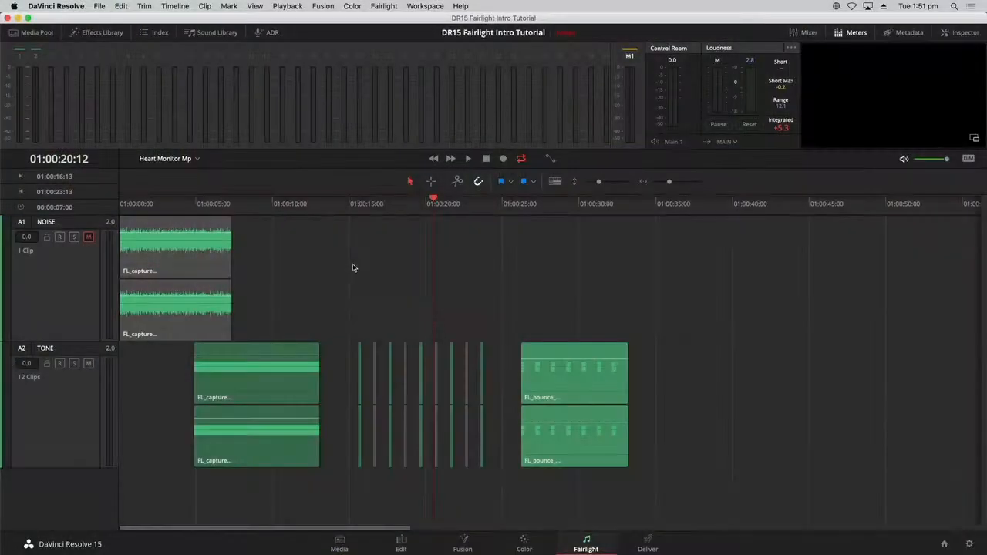
pyautogui.click(359, 212)
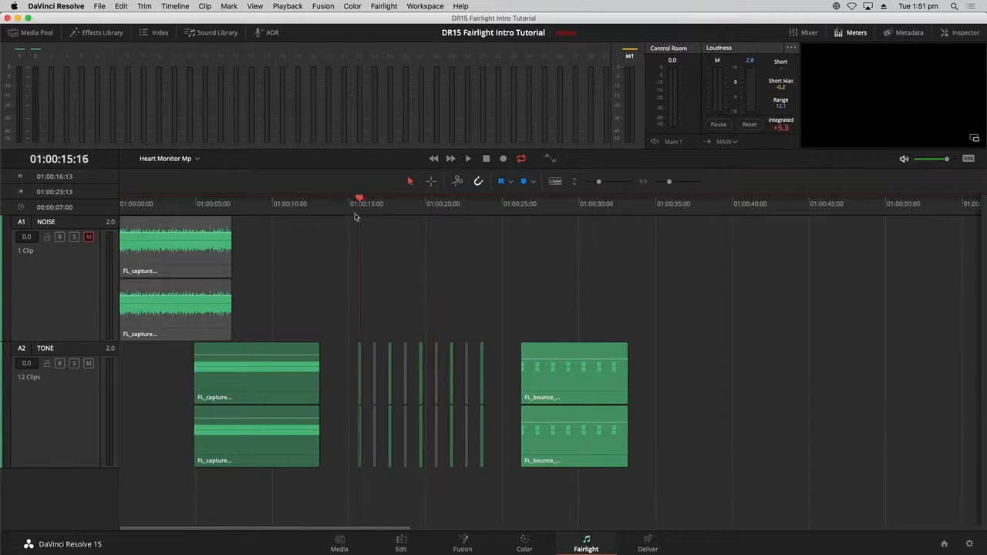
pyautogui.press('i')
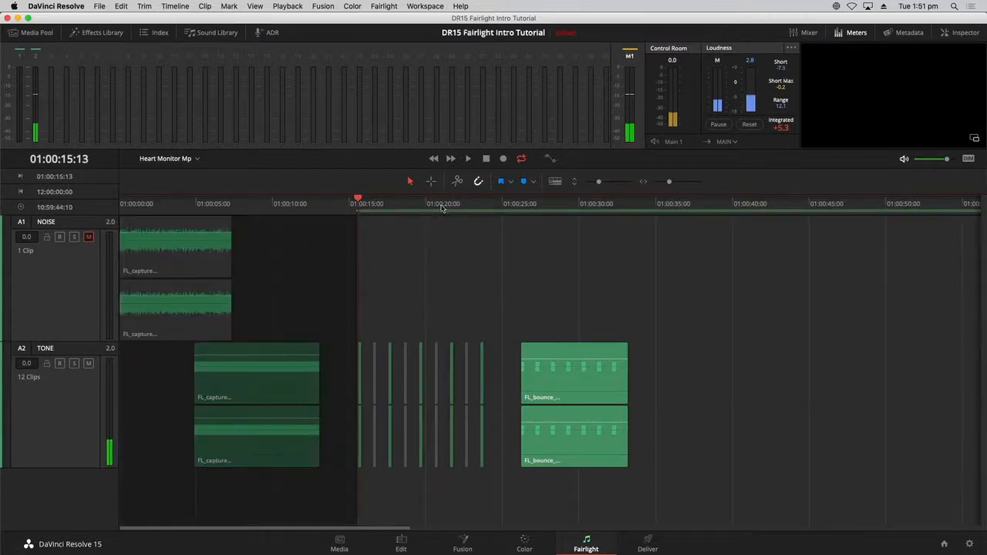
pyautogui.moveTo(365, 207); pyautogui.dragTo(474, 207)
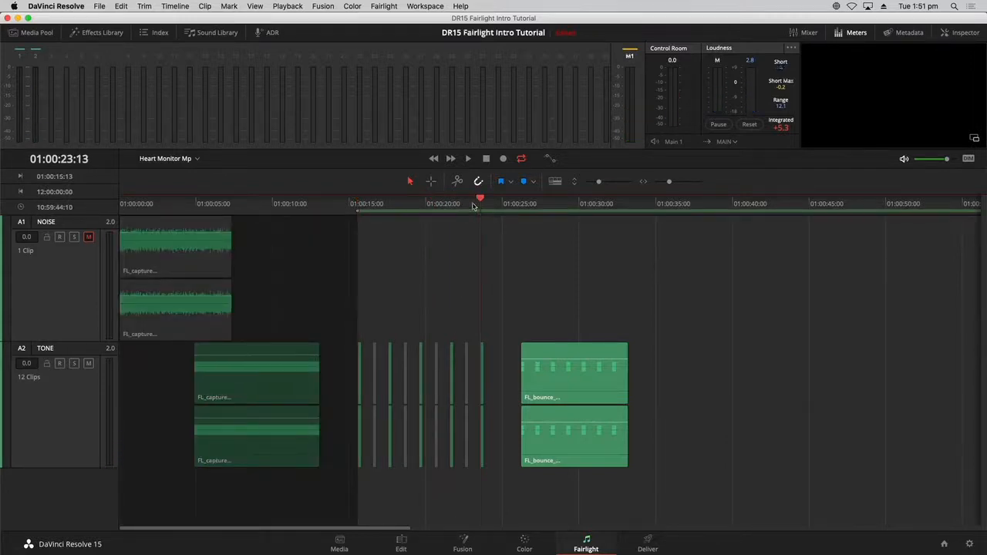
# - Set the Out point at 01:00:23:13 and bounce the TONE track's beeps into a new clip
pyautogui.press('o')
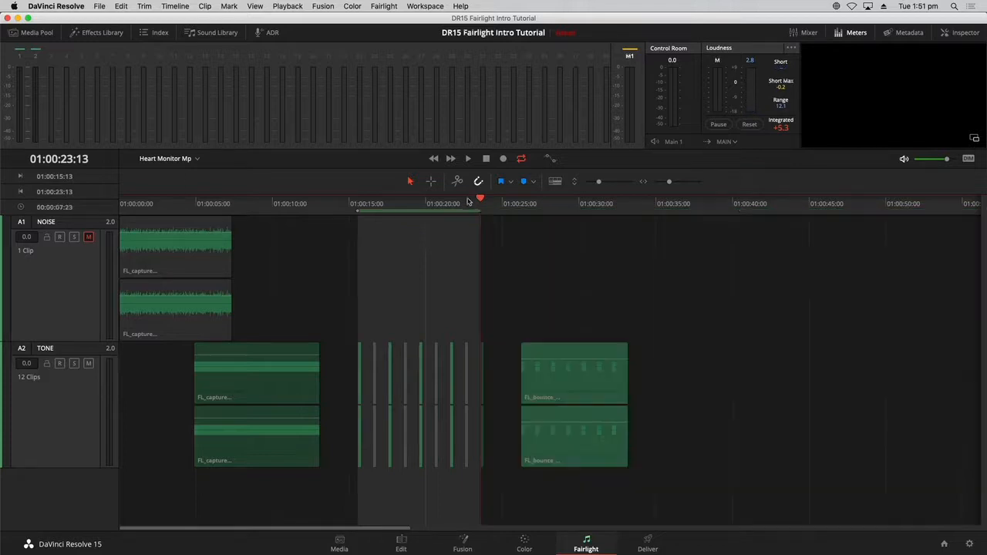
pyautogui.click(177, 6)
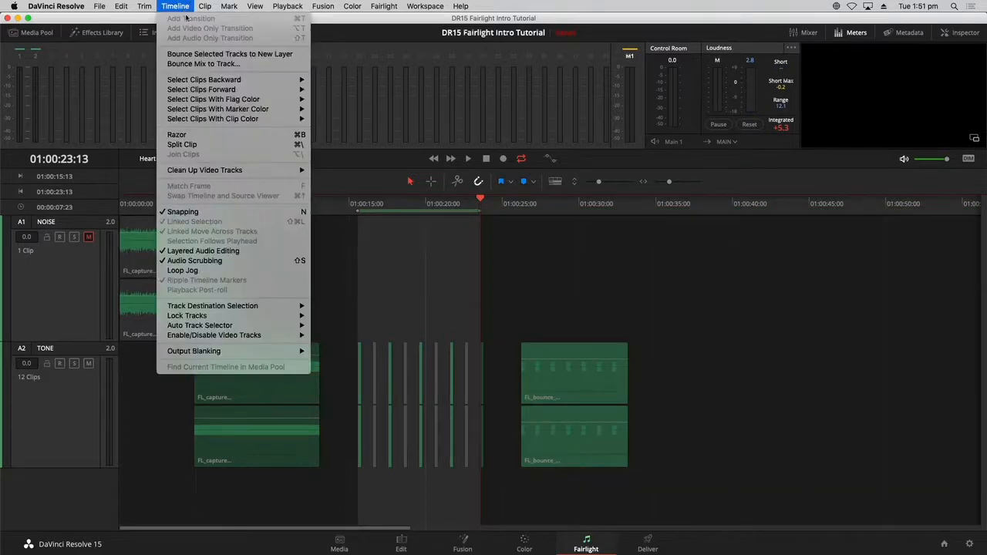
pyautogui.click(197, 54)
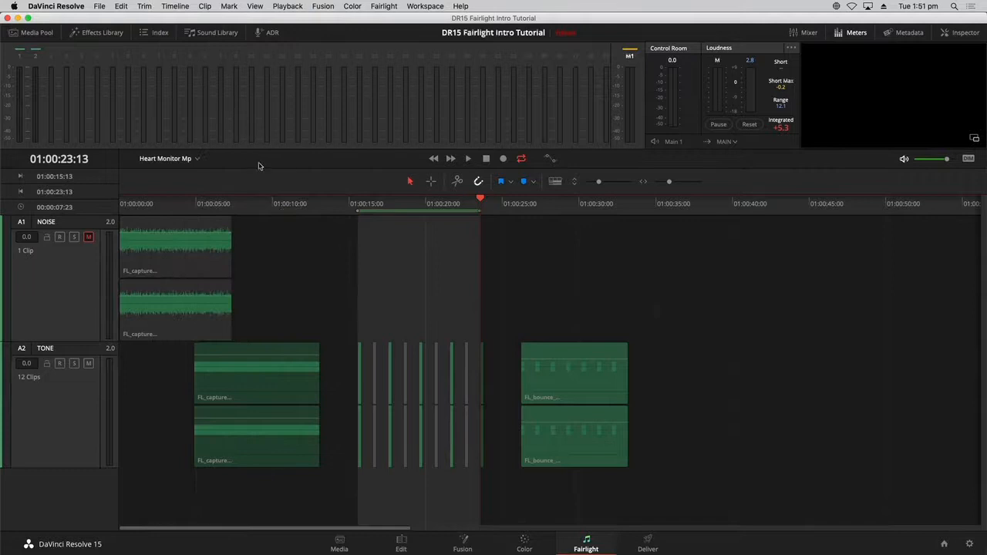
pyautogui.click(55, 419)
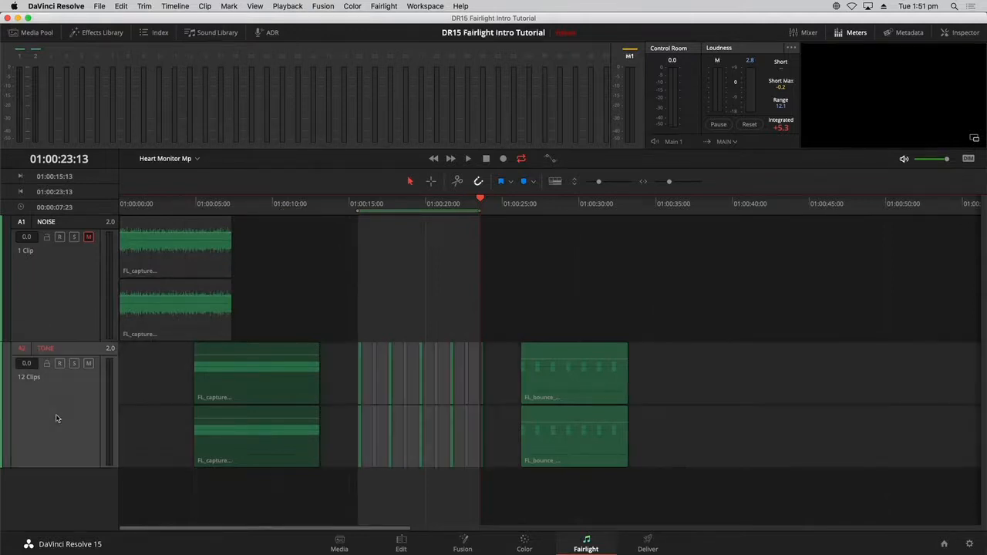
pyautogui.click(186, 4)
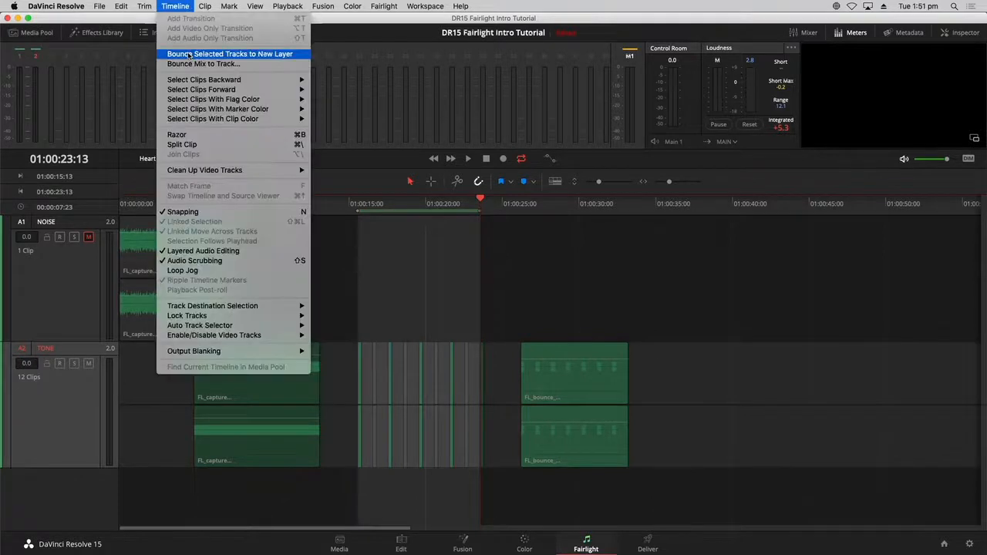
pyautogui.click(193, 54)
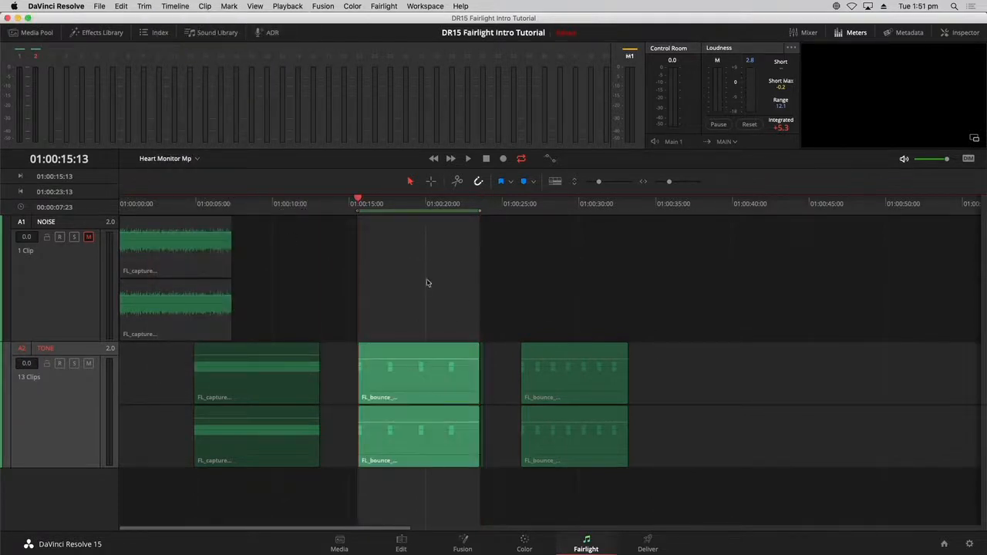
# - Place the new bounce after the earlier one, clear In/Out, and copy both bounced clips
pyautogui.click(427, 285)
pyautogui.moveTo(440, 398); pyautogui.dragTo(728, 386)
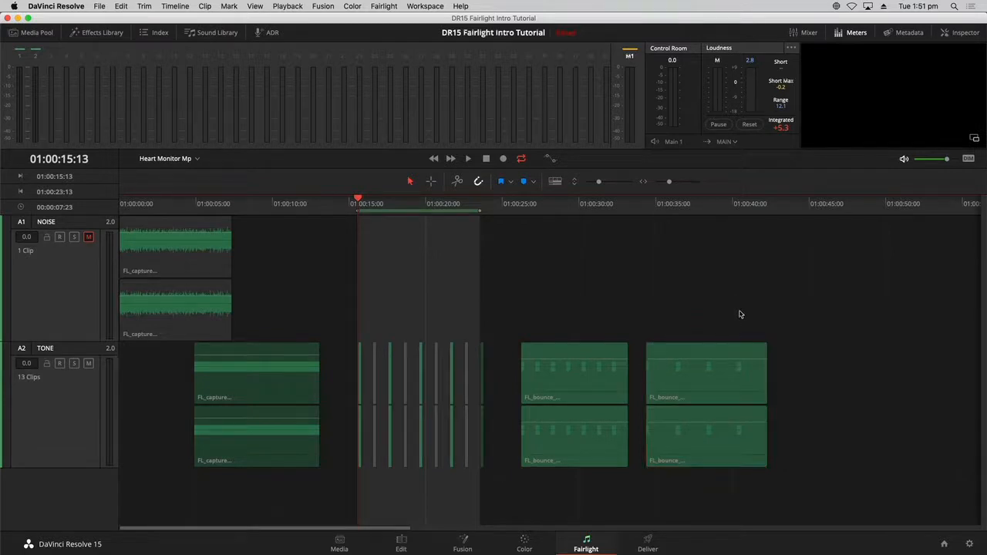
pyautogui.moveTo(503, 390); pyautogui.dragTo(759, 390)
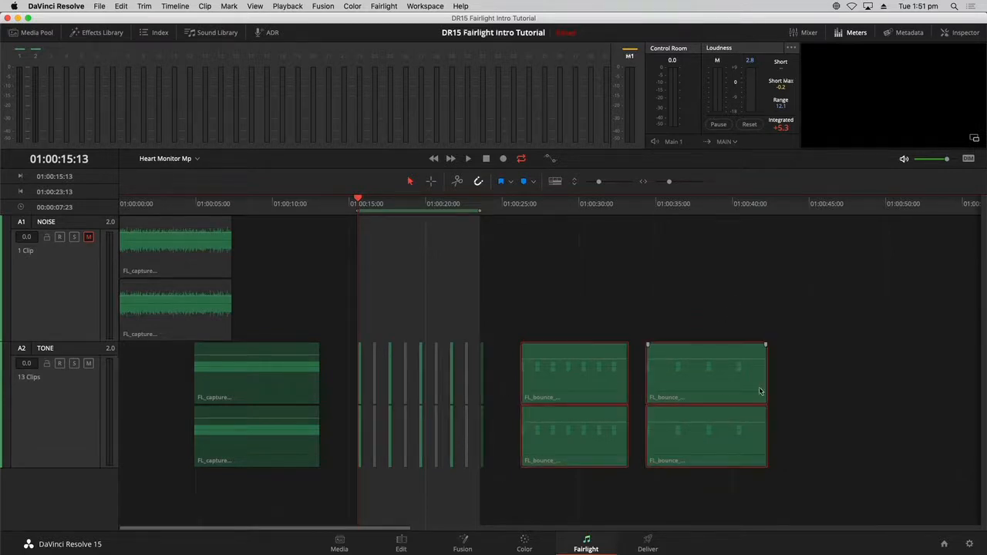
pyautogui.hotkey('alt', 'x')
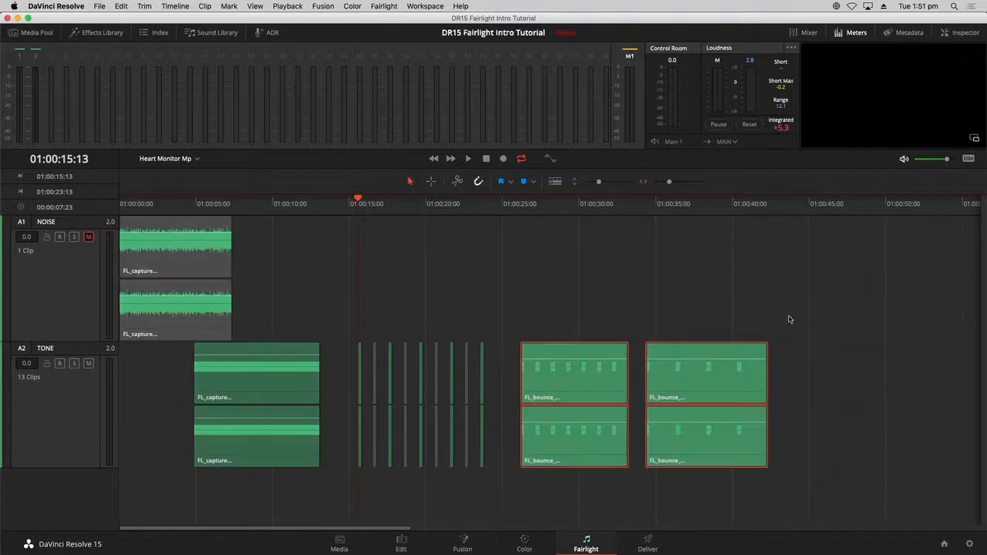
pyautogui.click(608, 299)
pyautogui.moveTo(508, 369); pyautogui.dragTo(756, 376)
pyautogui.press('d')
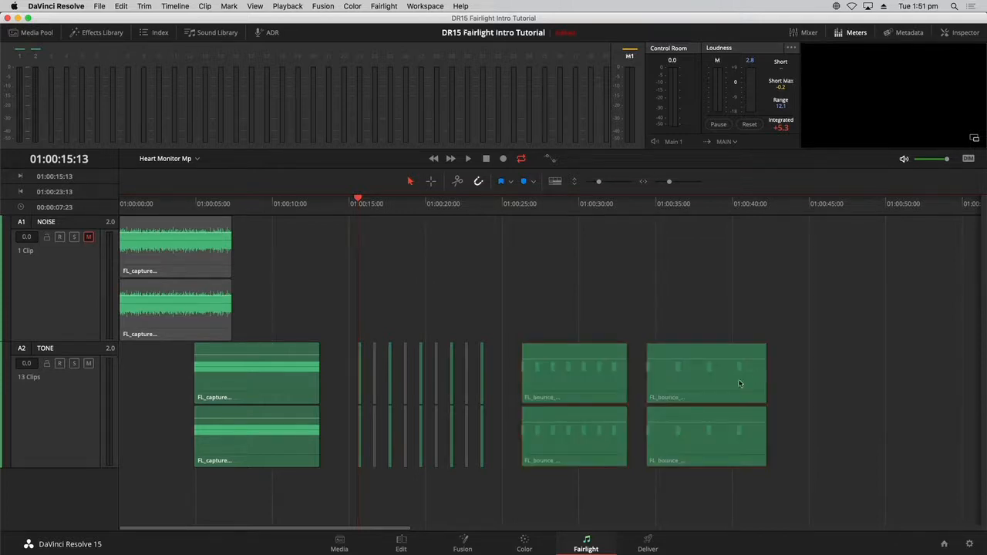
pyautogui.click(191, 159)
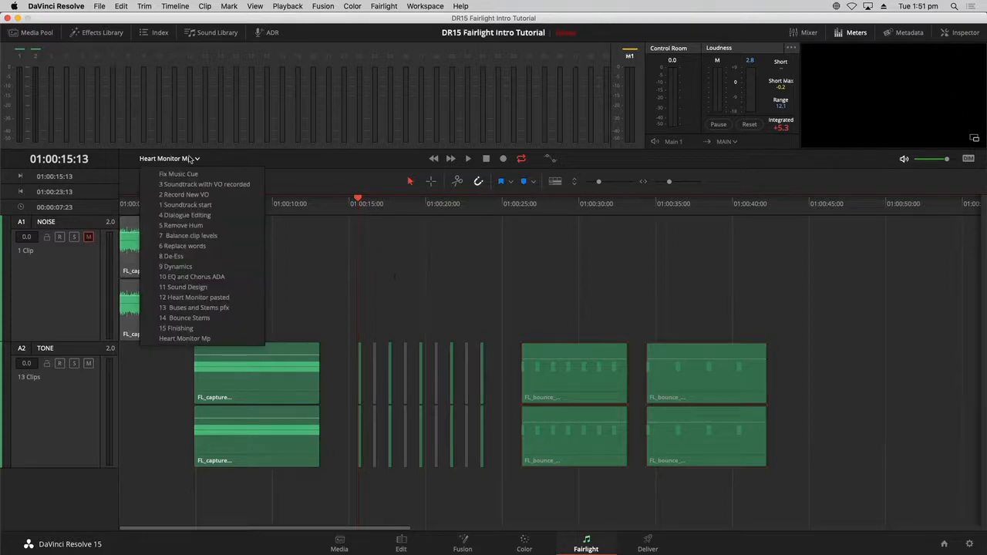
# - In the 11 Sound Design timeline, paste the bounced beeps onto the HEART MONITOR track
pyautogui.click(224, 287)
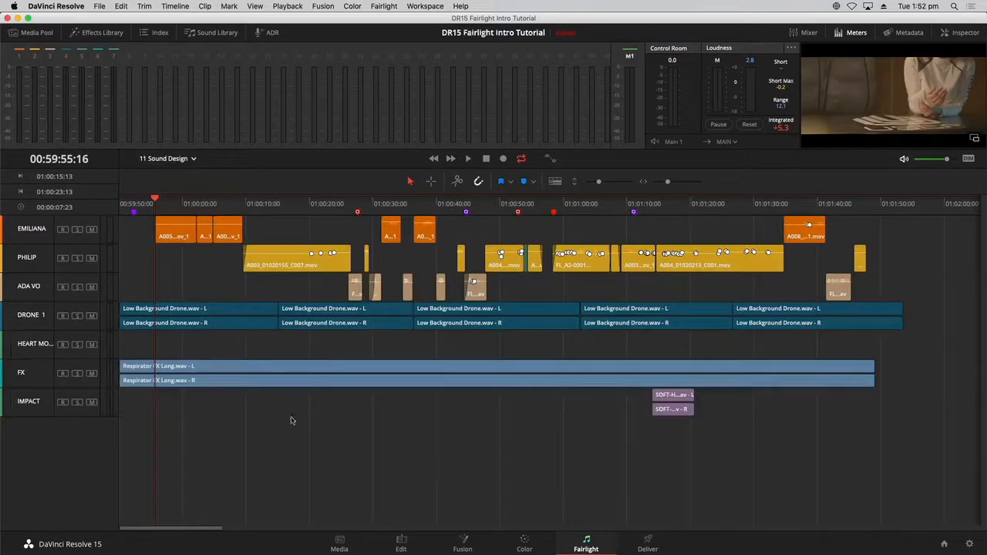
pyautogui.click(41, 348)
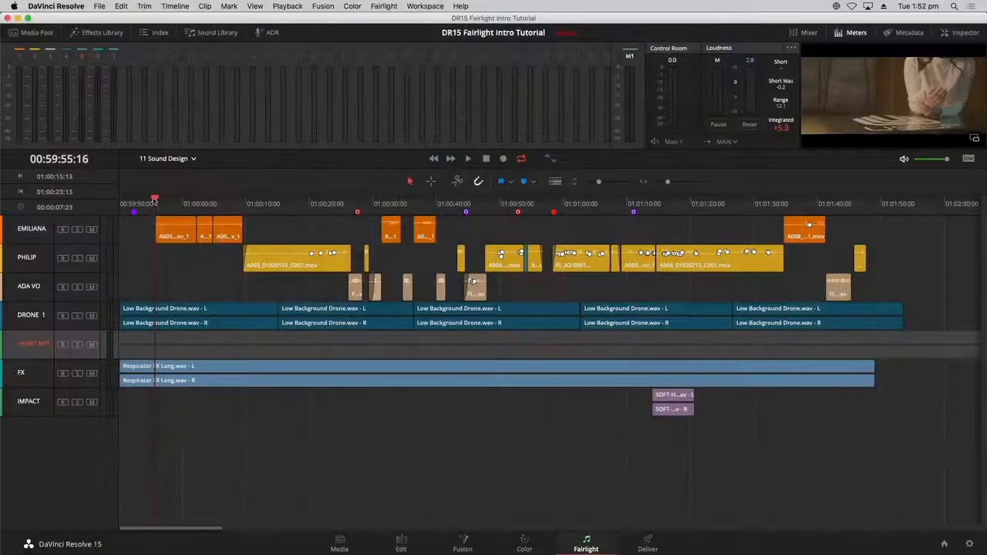
pyautogui.moveTo(154, 199); pyautogui.dragTo(253, 212)
pyautogui.press('super+z')
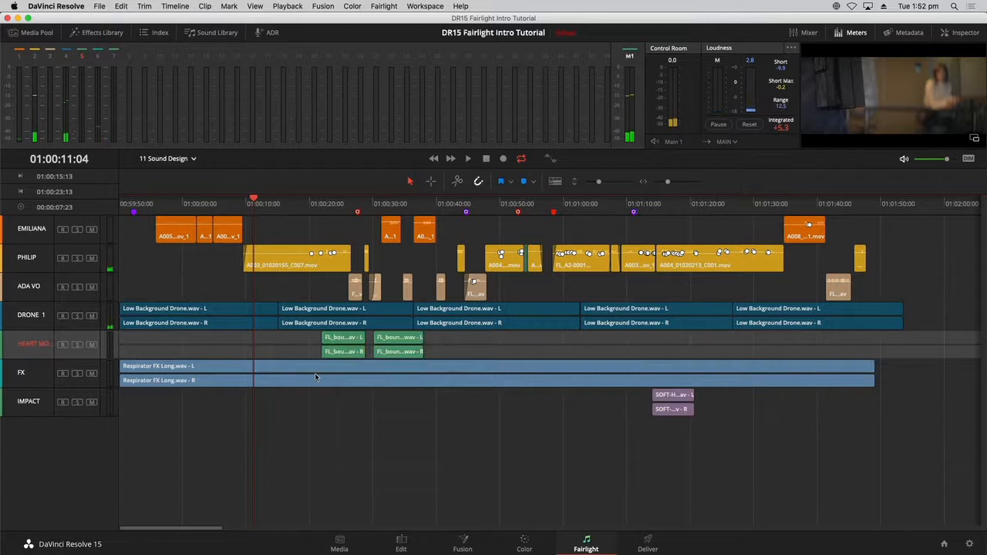
# - Deselect the track and review the pasted clips around 01:00:21:20
pyautogui.click(371, 458)
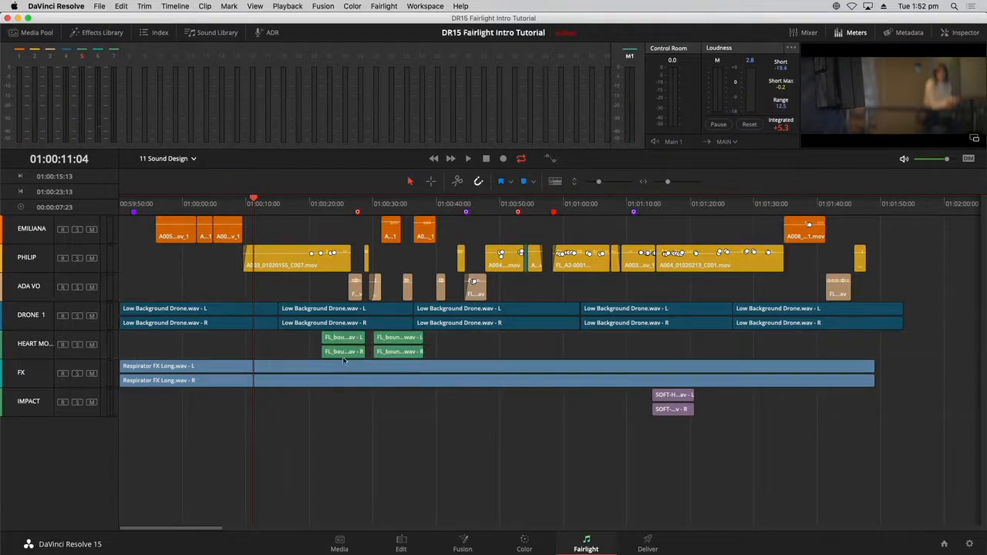
pyautogui.click(320, 204)
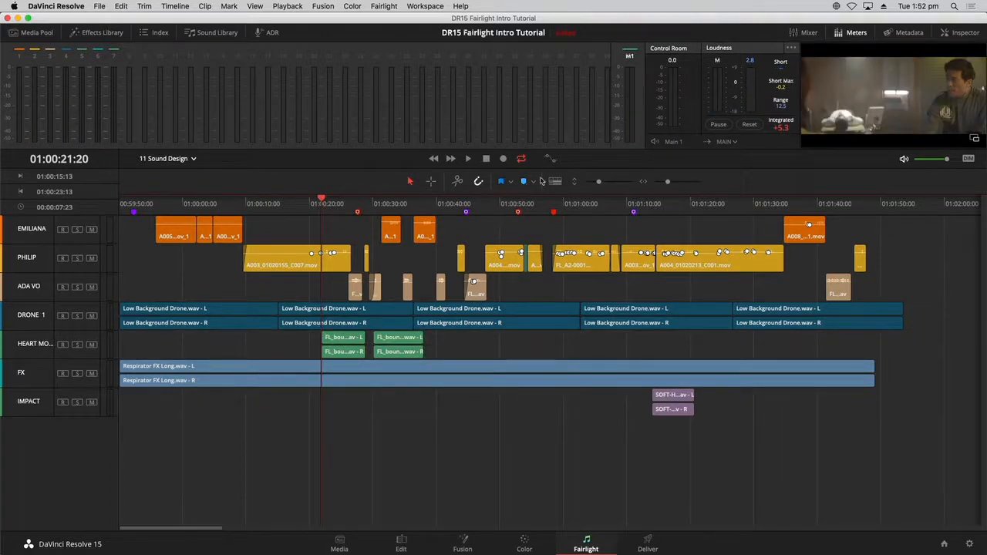
pyautogui.moveTo(600, 181); pyautogui.dragTo(609, 182)
pyautogui.scroll(3, 635, 393)
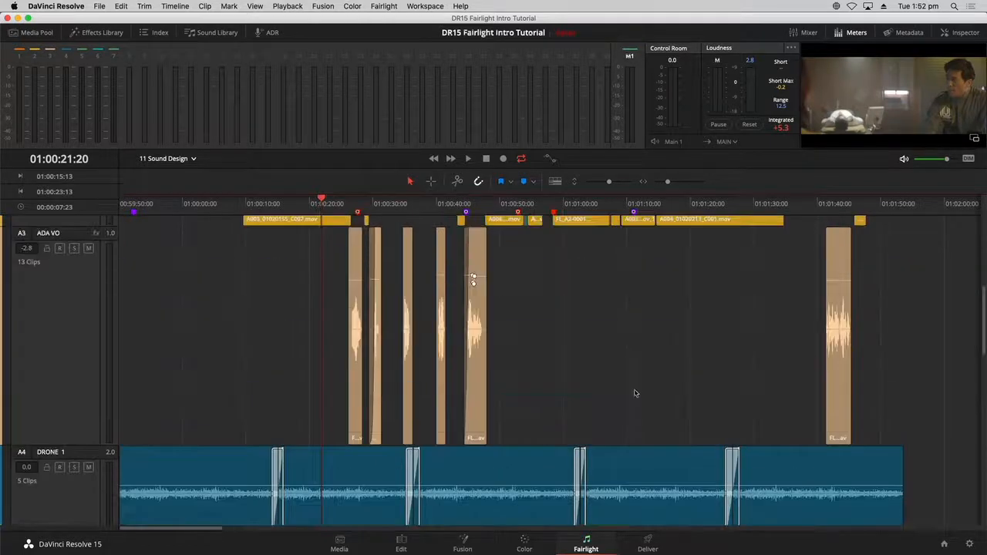
pyautogui.scroll(-3, 636, 387)
pyautogui.scroll(-4, 636, 387)
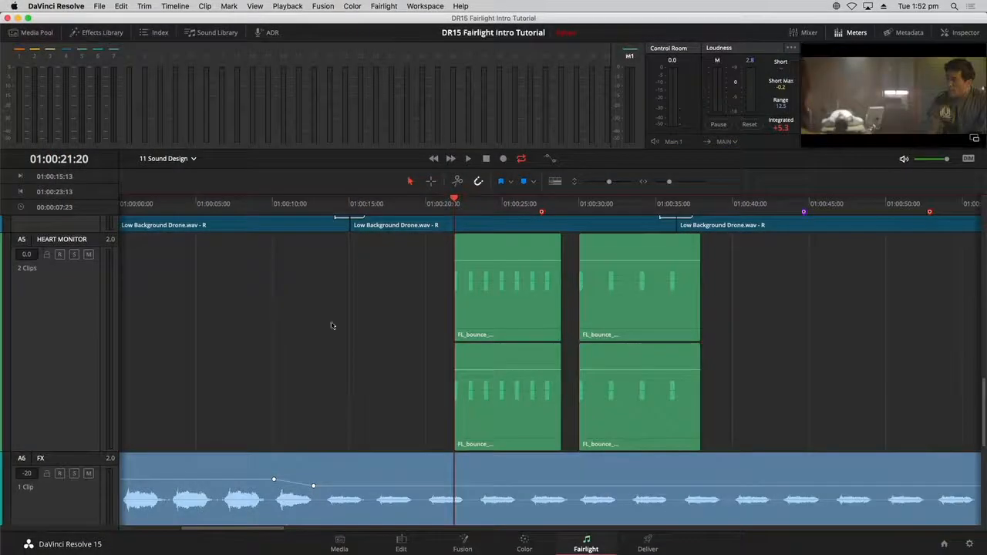
pyautogui.click(189, 159)
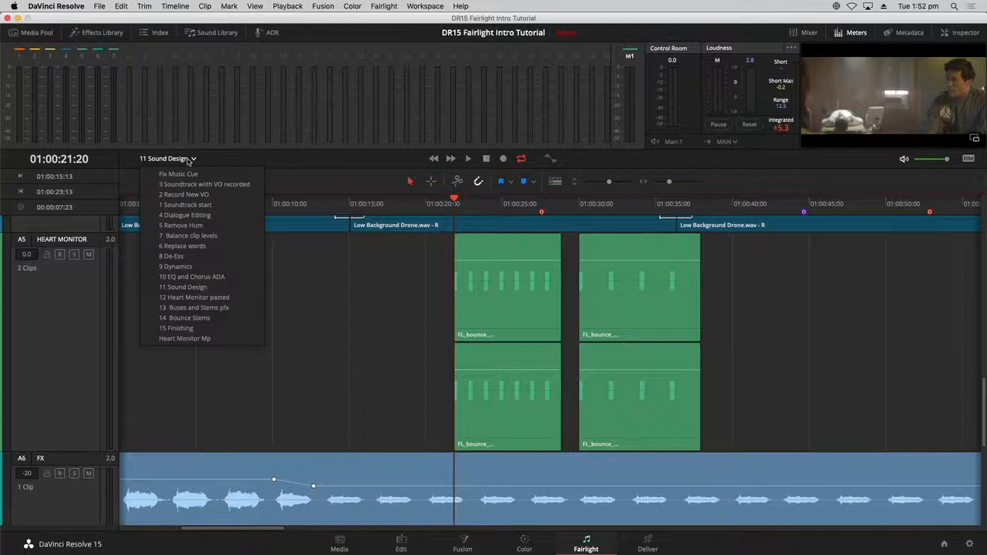
# - Open the 12 Heart Monitor pasted timeline and shrink track heights to see more tracks
pyautogui.click(206, 297)
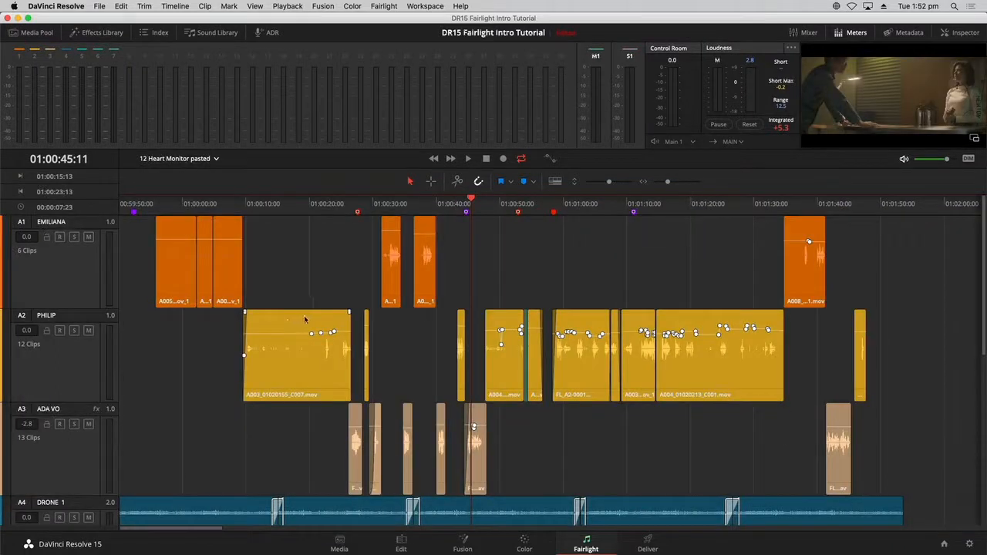
pyautogui.moveTo(609, 181); pyautogui.dragTo(592, 178)
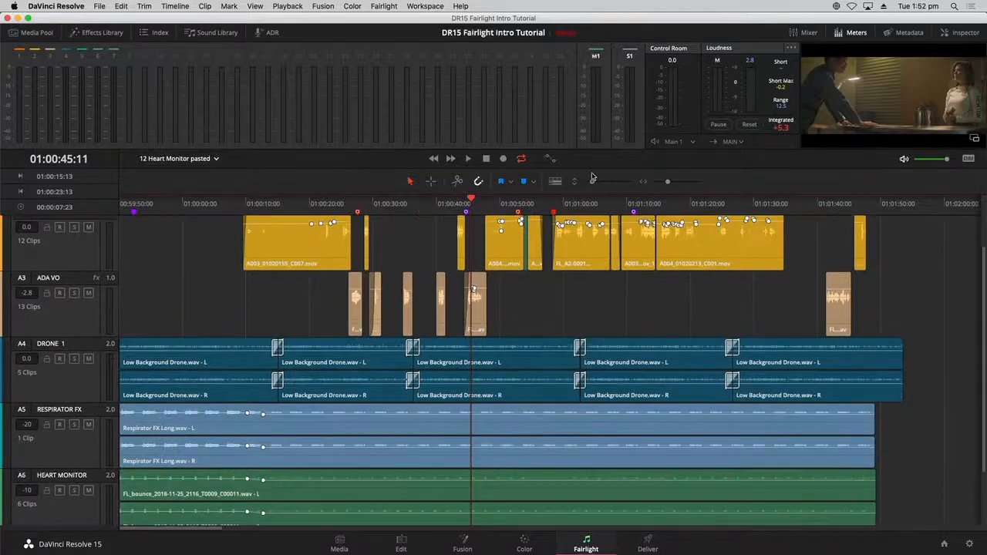
pyautogui.scroll(-2, 982, 428)
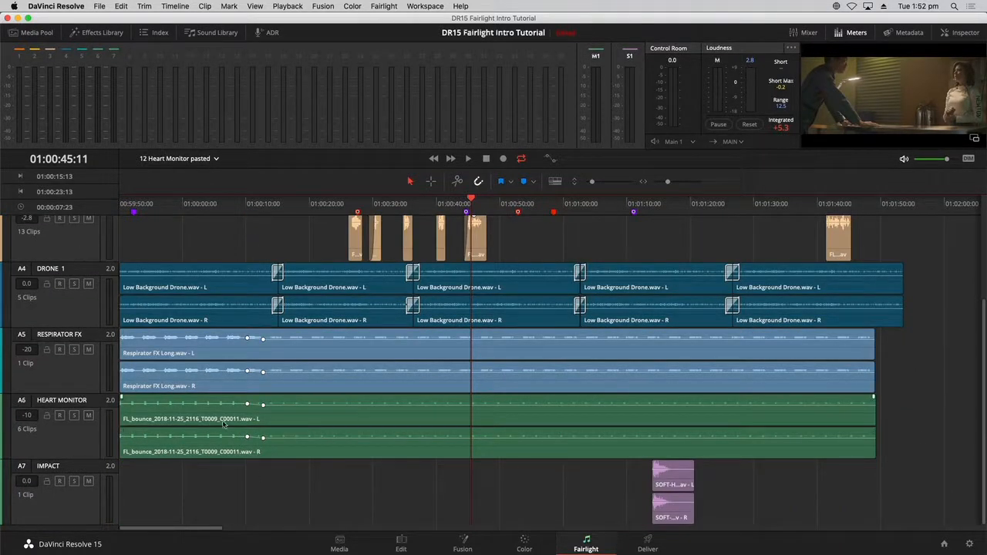
# - Adjust the clip's Inspector Clip Pitch Semi Tones, play the beeps back, and fit the timeline
pyautogui.click(203, 207)
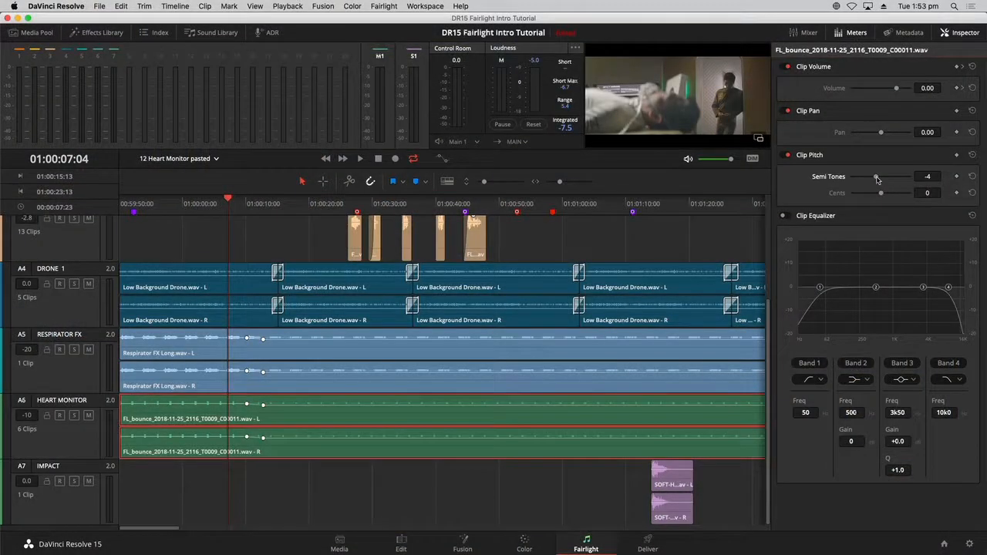
pyautogui.press('space')
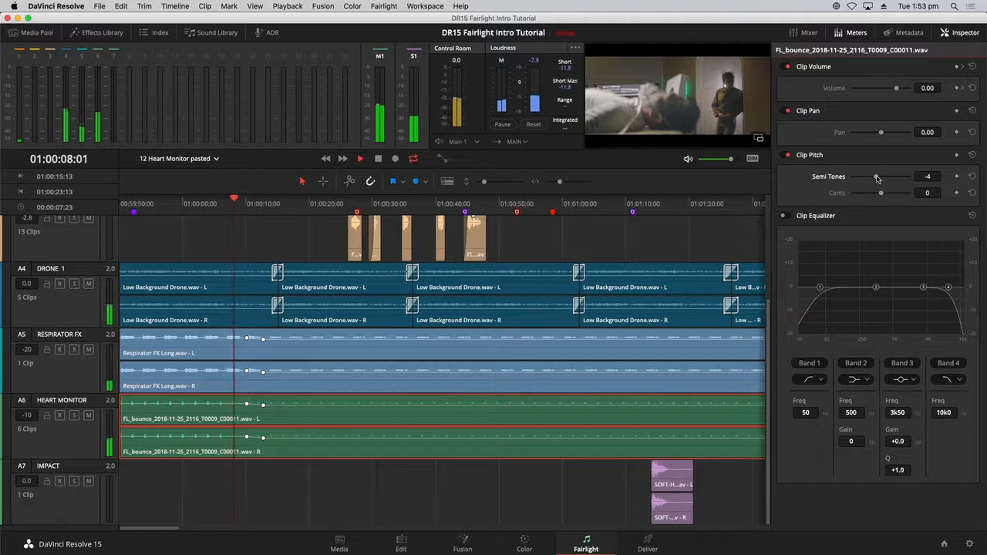
pyautogui.moveTo(876, 178); pyautogui.dragTo(892, 177)
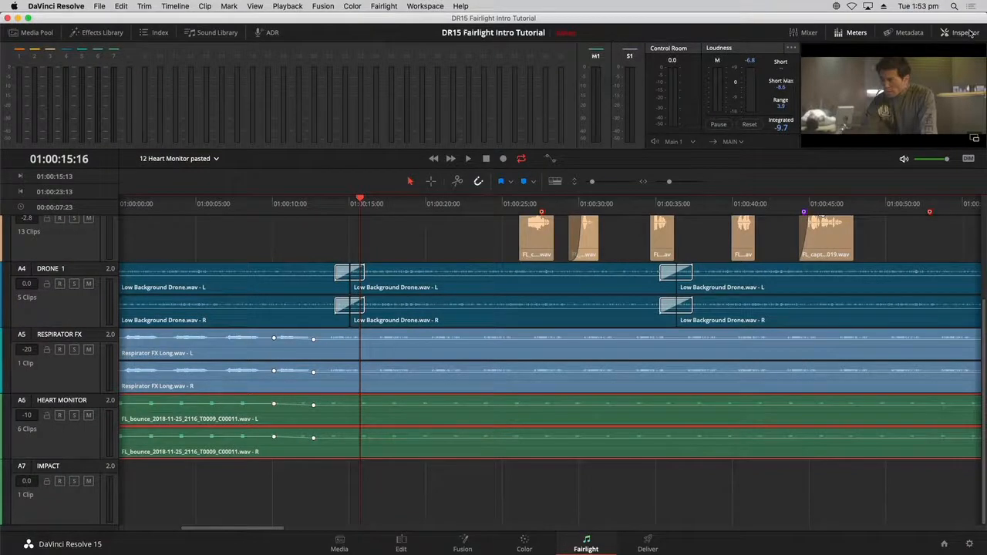
pyautogui.hotkey('shift', 'z')
# - Deselect the heart monitor clips, shrink track heights to fit all seven tracks, and list saved timelines
pyautogui.click(616, 500)
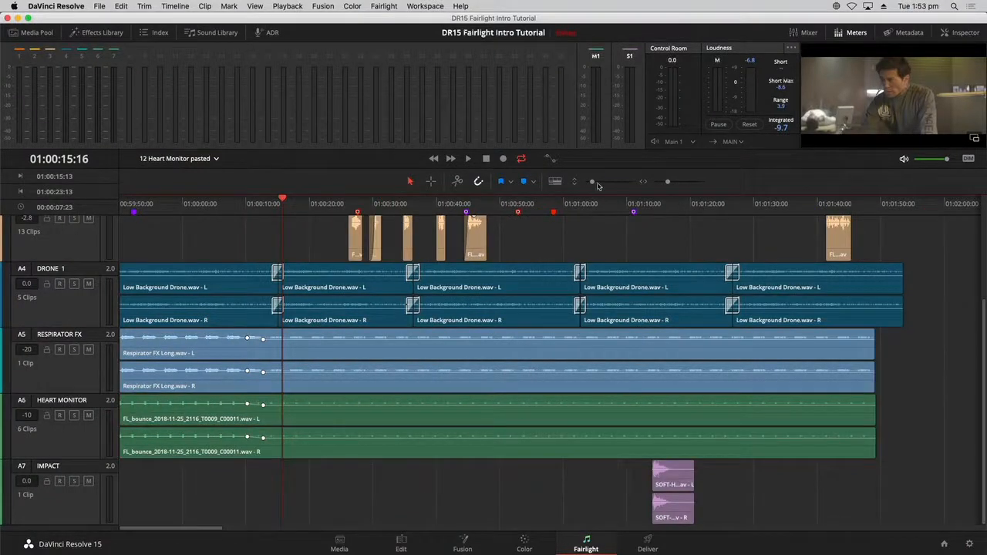
pyautogui.moveTo(592, 181); pyautogui.dragTo(589, 181)
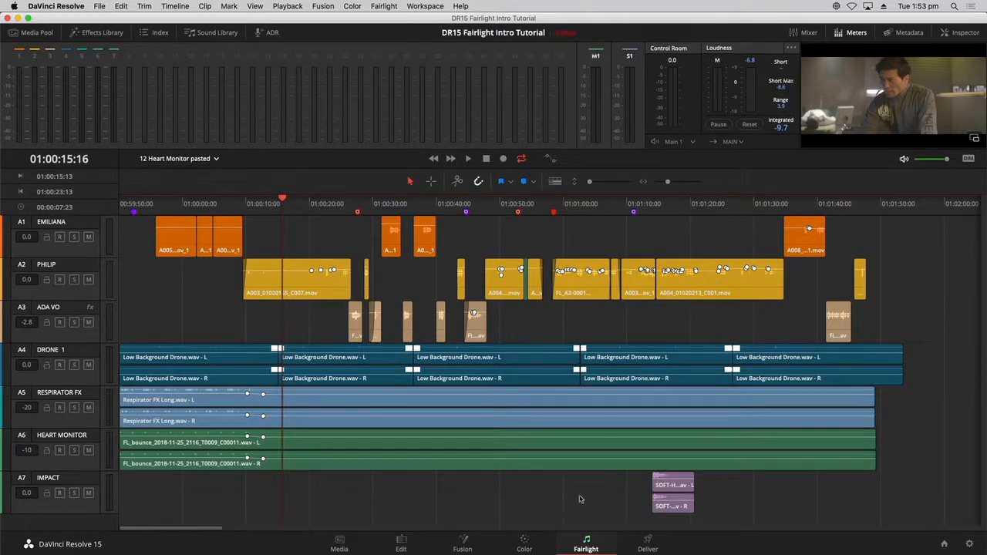
pyautogui.click(207, 159)
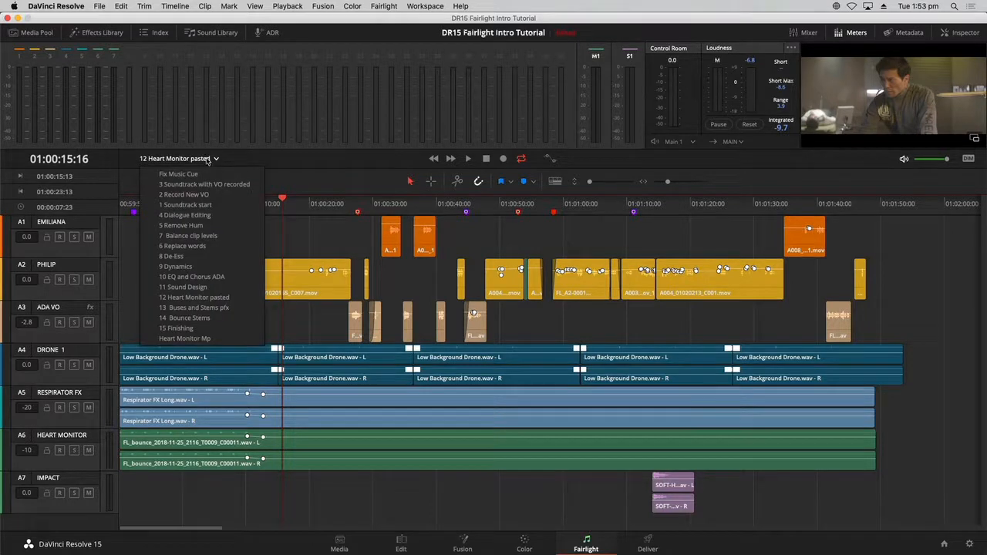
# - Load the 13 Buses and Stems pfx timeline and scroll down to its SFX and MUSIC tracks
pyautogui.click(214, 308)
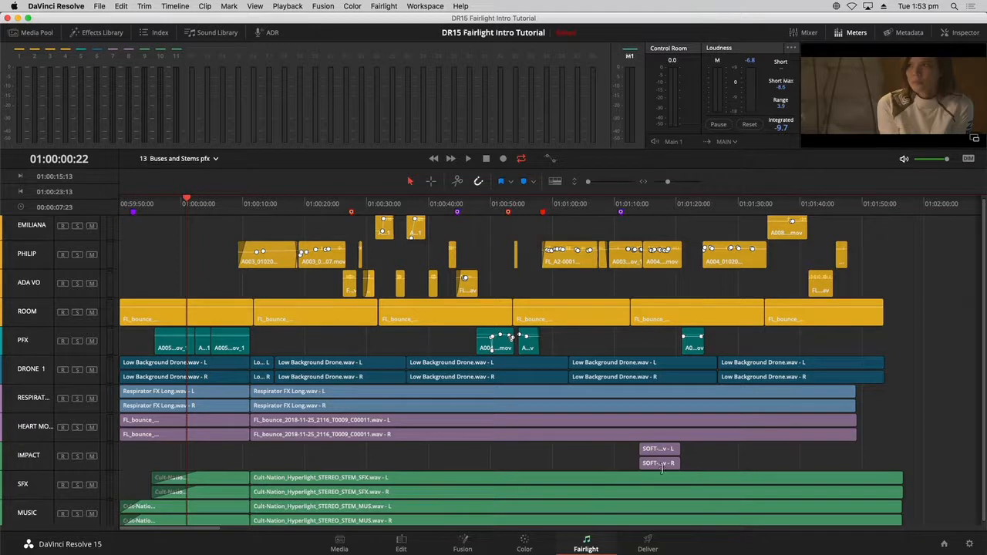
pyautogui.scroll(-1, 659, 476)
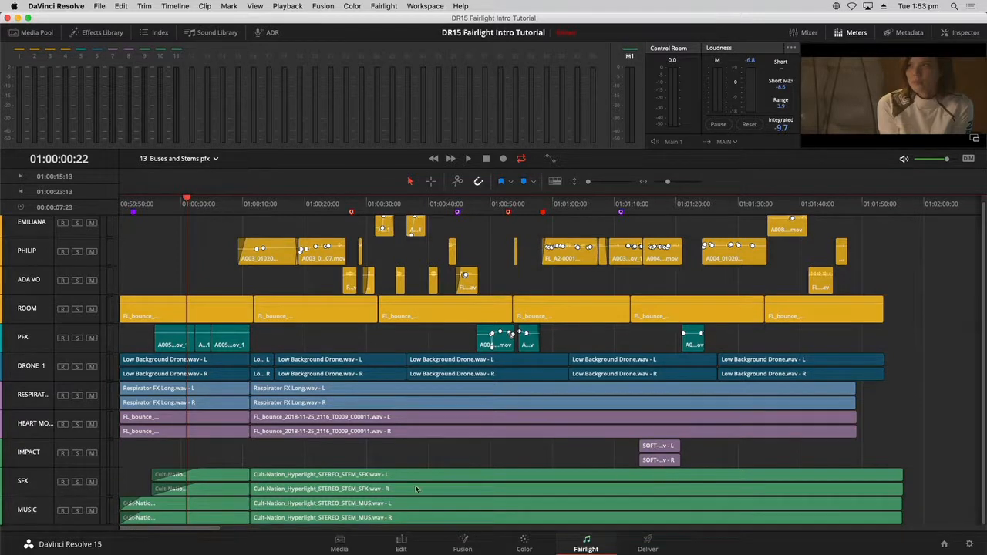
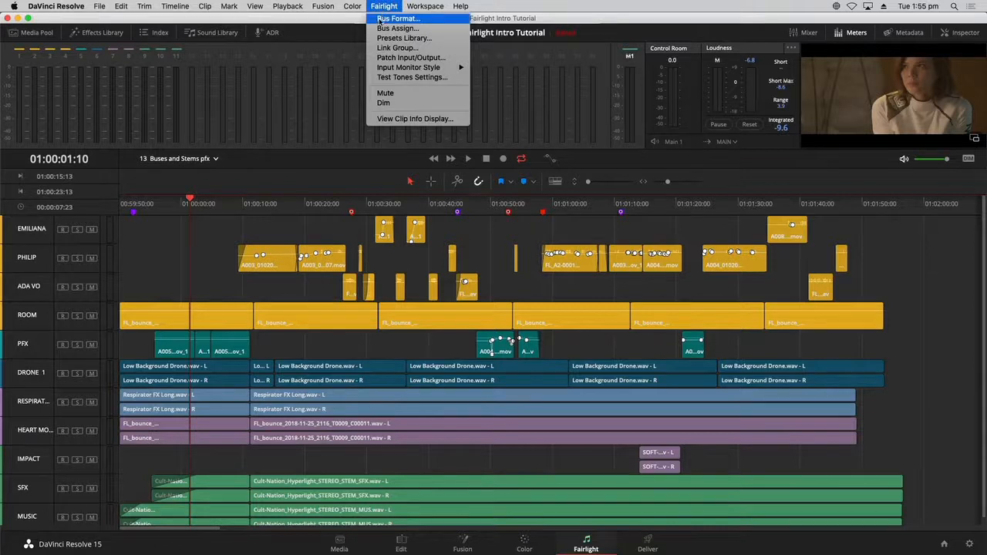
# - In Bus Format, add two mono sub buses and more main buses (Main 2, Main 3)
pyautogui.click(378, 23)
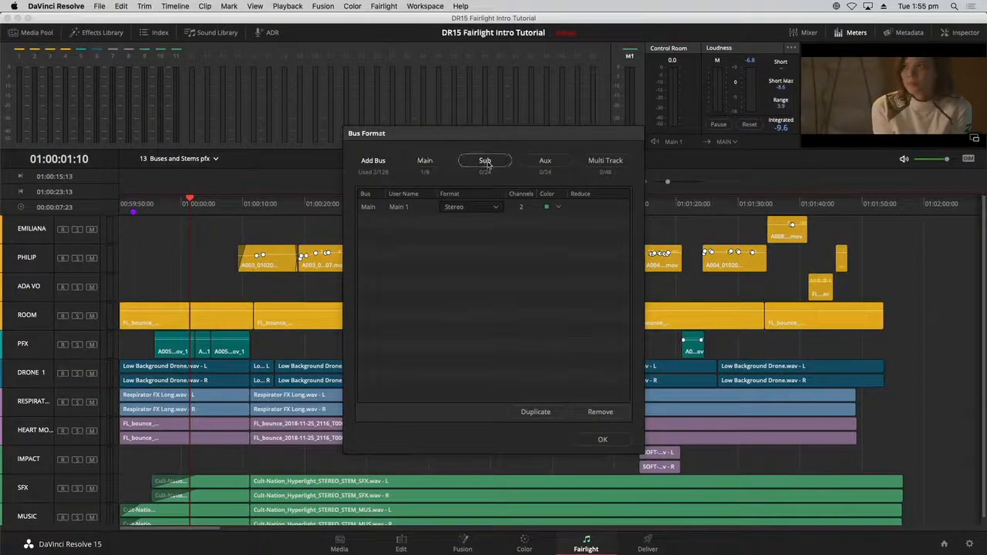
pyautogui.click(485, 162)
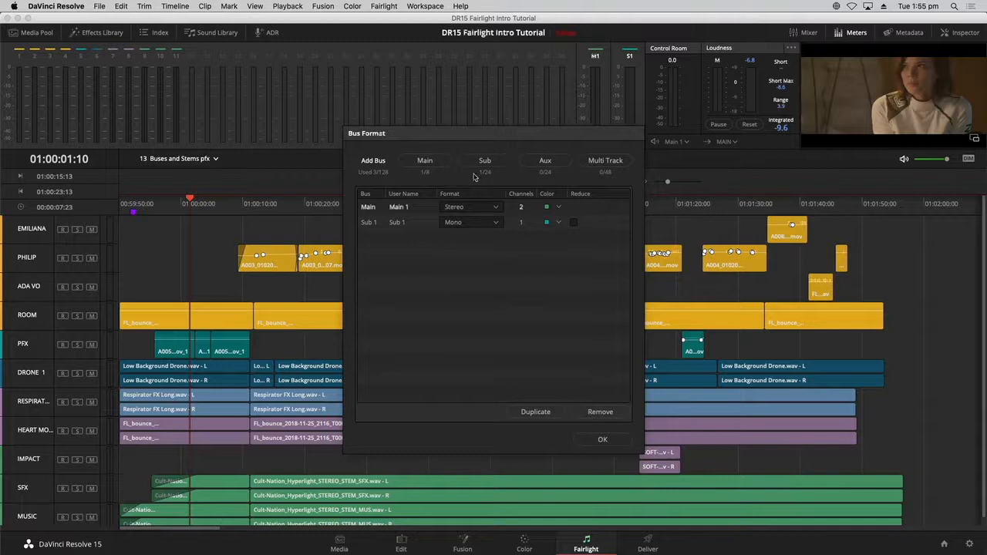
pyautogui.click(496, 163)
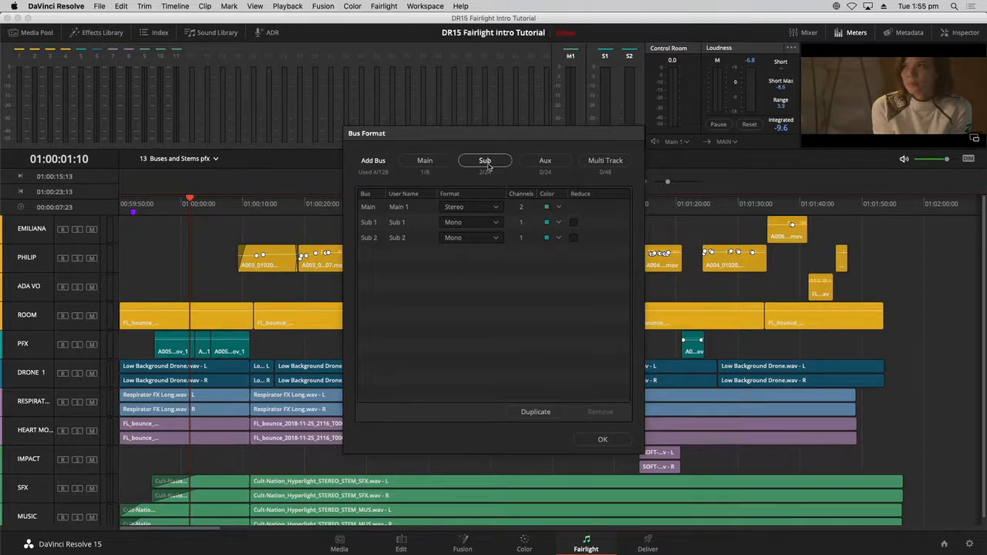
pyautogui.click(443, 165)
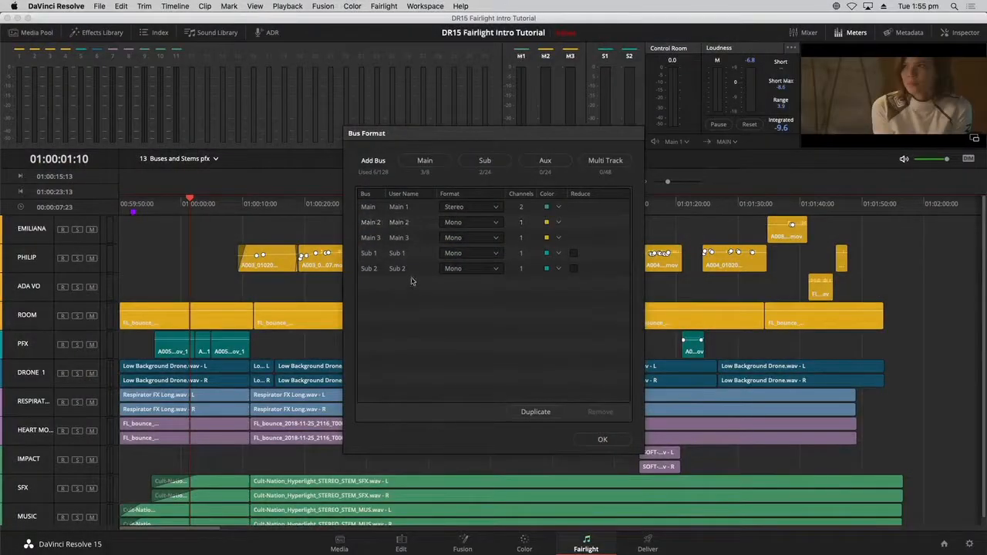
# - Rename Main 2 to 5.1 and set its format to 5.1 surround
pyautogui.doubleClick(407, 223)
pyautogui.moveTo(397, 222); pyautogui.dragTo(388, 221)
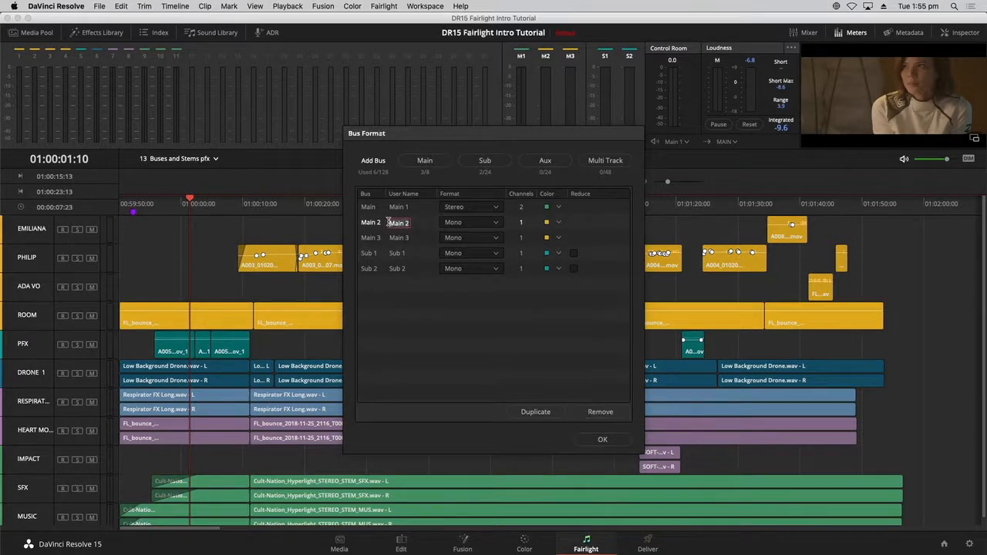
pyautogui.press('BackSpace')
pyautogui.press('Tab')
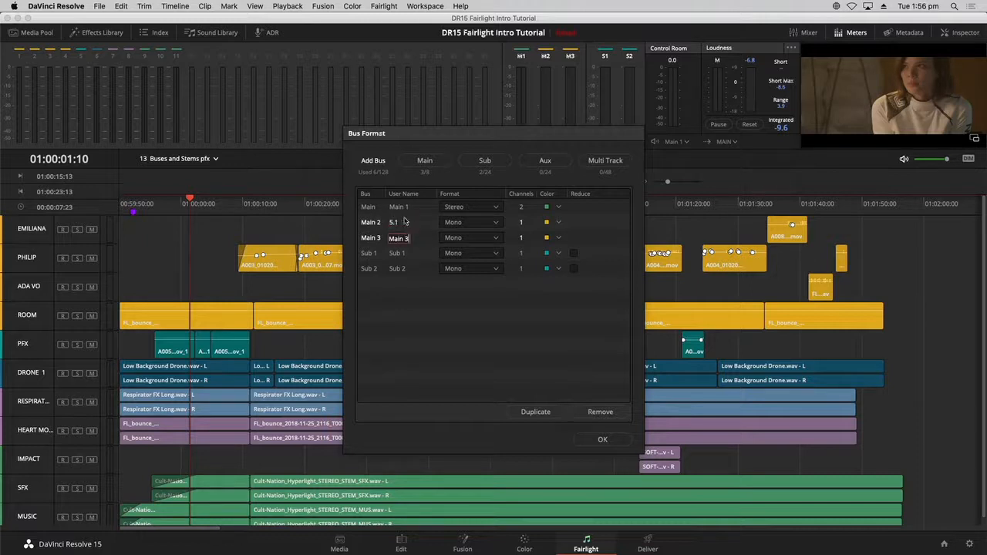
pyautogui.click(485, 223)
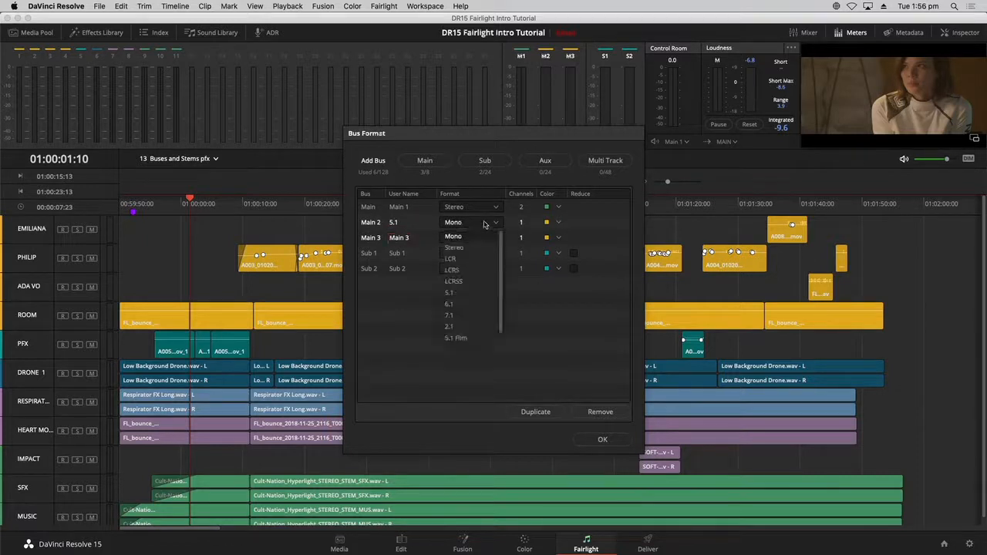
pyautogui.click(479, 293)
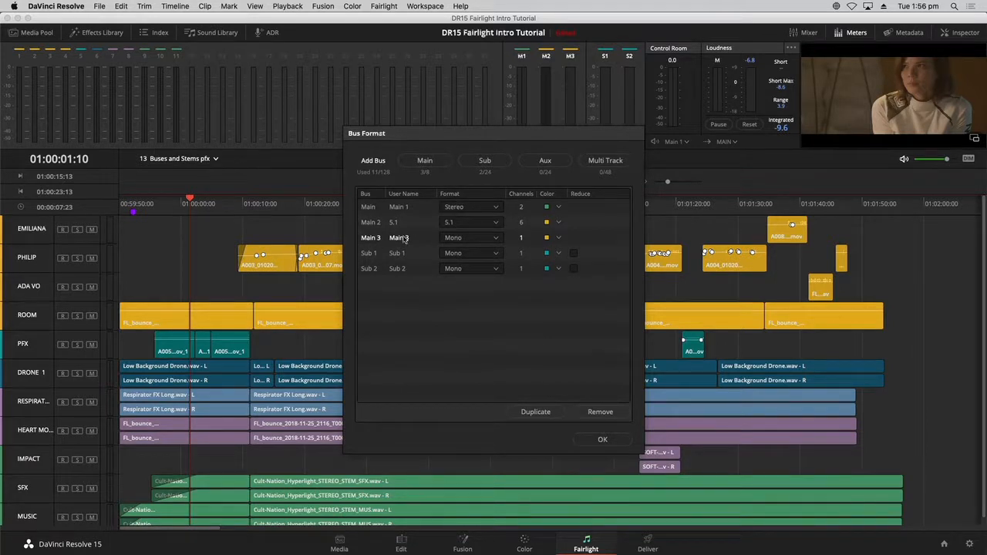
# - Rename Main 3 to M&E, make it stereo, and colour it navy
pyautogui.doubleClick(402, 239)
pyautogui.write('M&E')
pyautogui.click(462, 238)
pyautogui.click(463, 238)
pyautogui.click(465, 239)
pyautogui.click(462, 262)
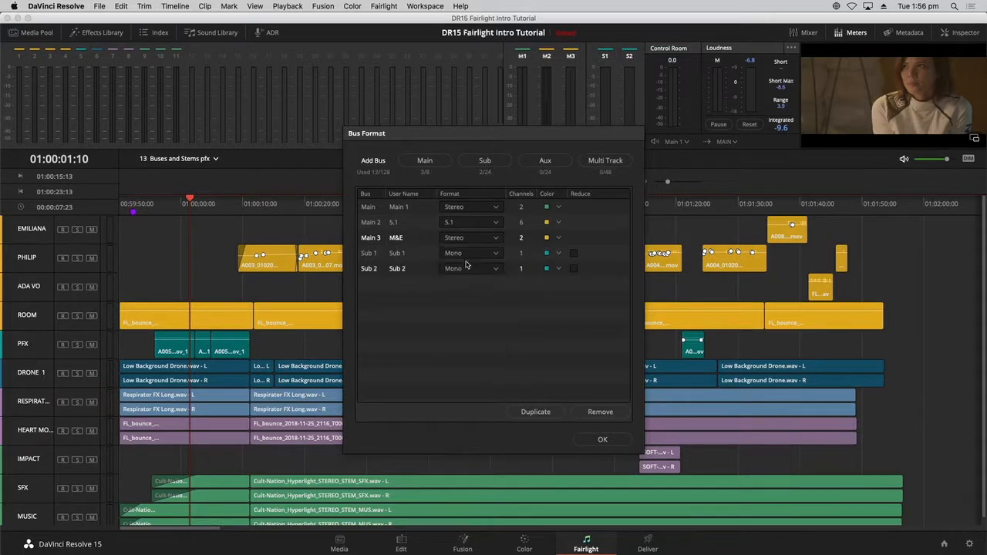
pyautogui.click(557, 241)
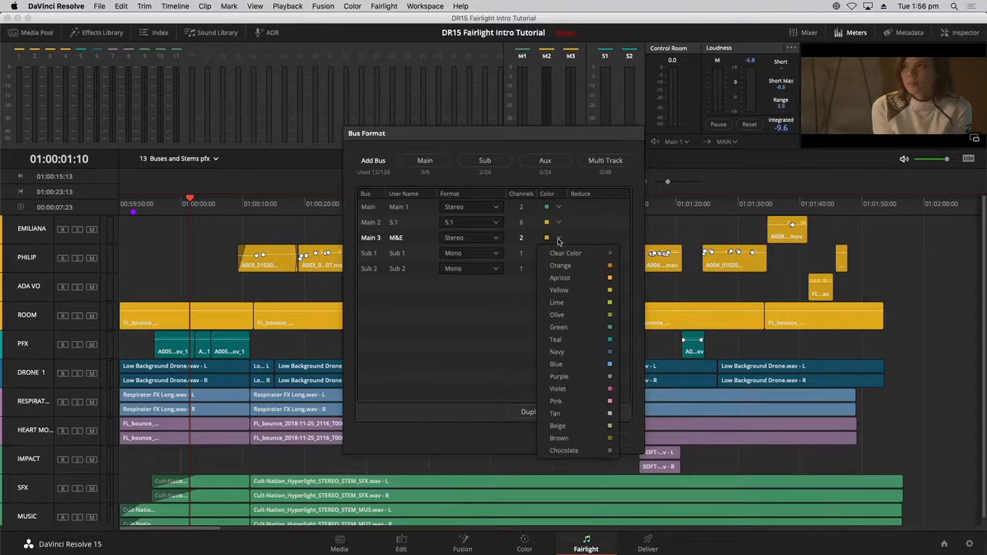
pyautogui.click(582, 350)
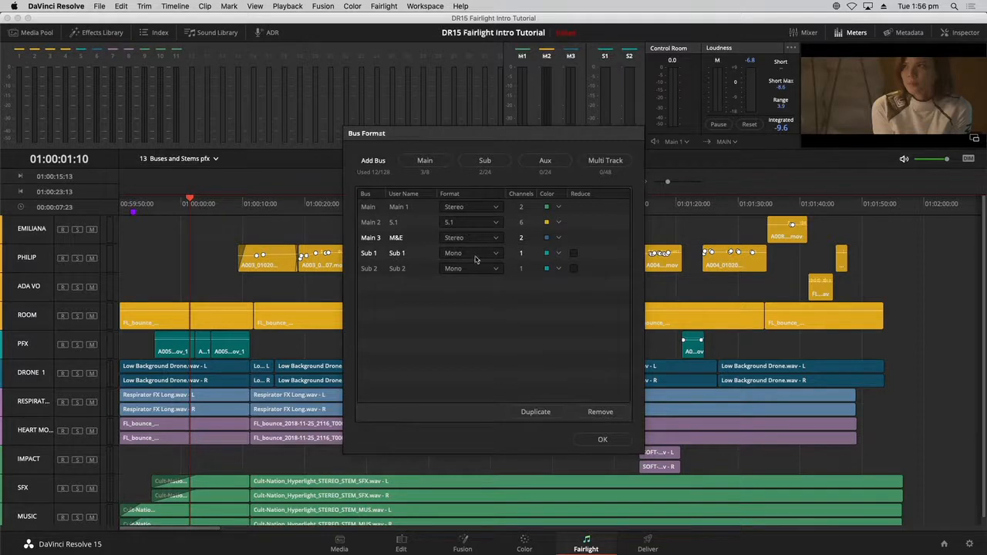
# - Rename Sub 1 to DIAL and colour it orange
pyautogui.doubleClick(400, 254)
pyautogui.write('DIAL')
pyautogui.press('Return')
pyautogui.click(557, 254)
pyautogui.click(560, 282)
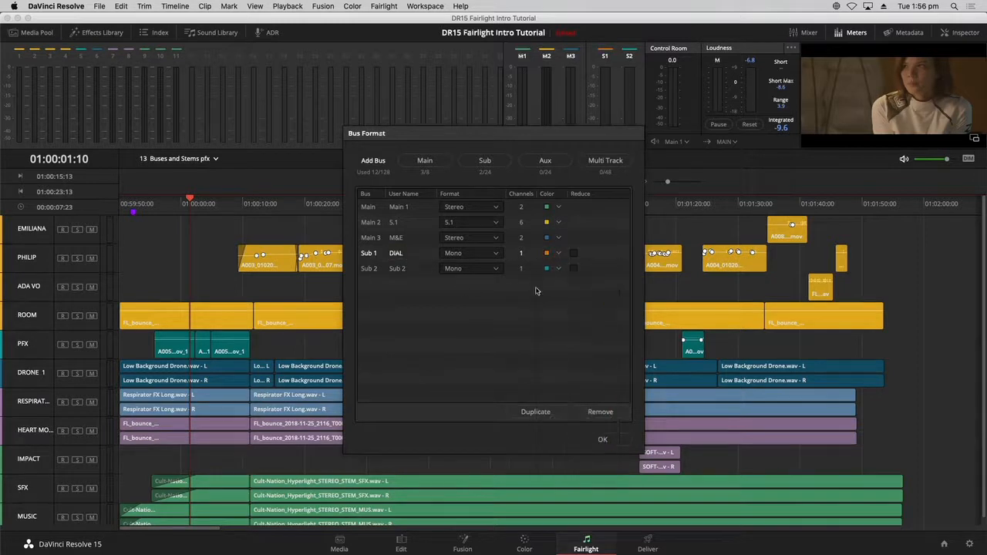
# - Rename Sub 2 to BGFX, set it to stereo, and apply the bus format changes
pyautogui.doubleClick(397, 269)
pyautogui.write('M')
pyautogui.write('GFX')
pyautogui.press('Return')
pyautogui.click(470, 269)
pyautogui.click(468, 295)
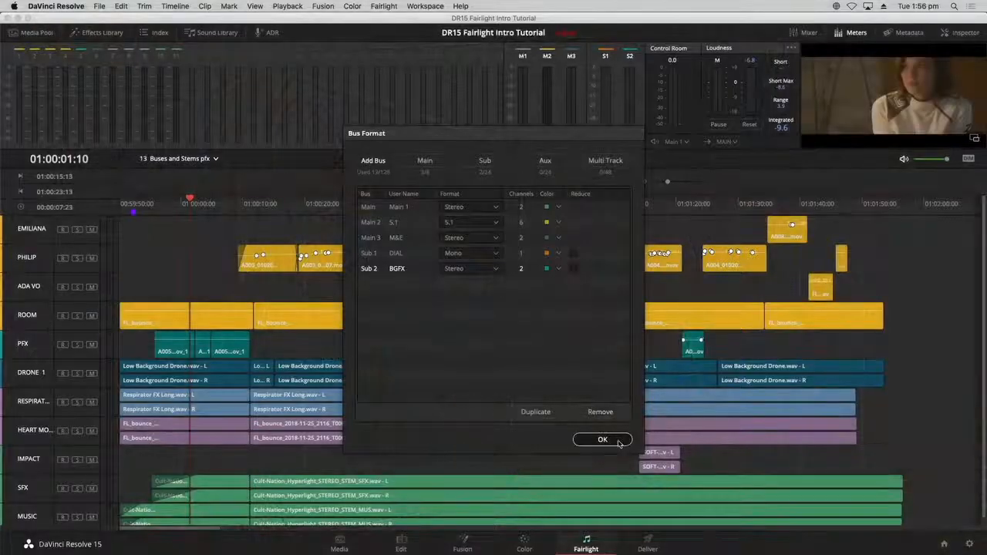
pyautogui.click(602, 440)
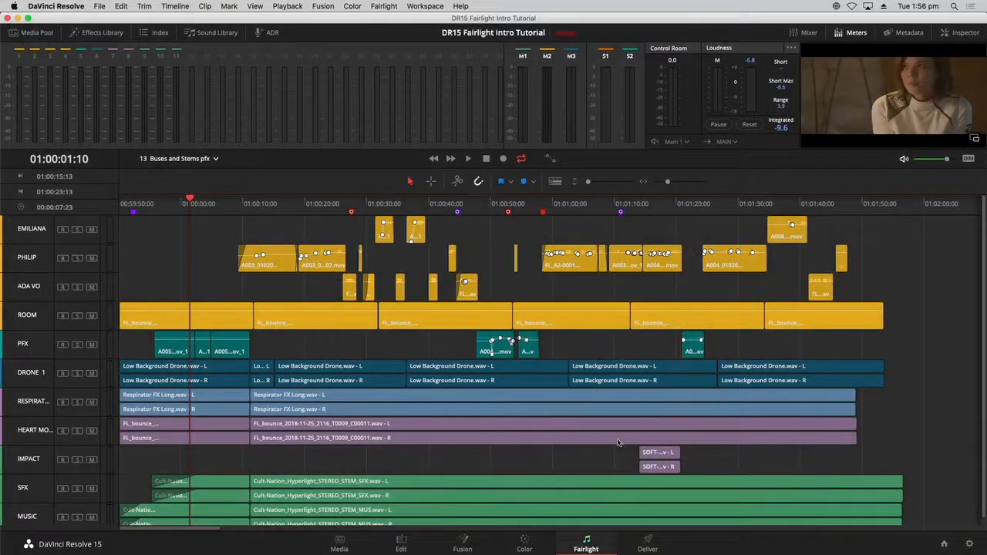
# - Open Fairlight Bus Assign and view which tracks feed the S1 DIAL bus
pyautogui.click(383, 7)
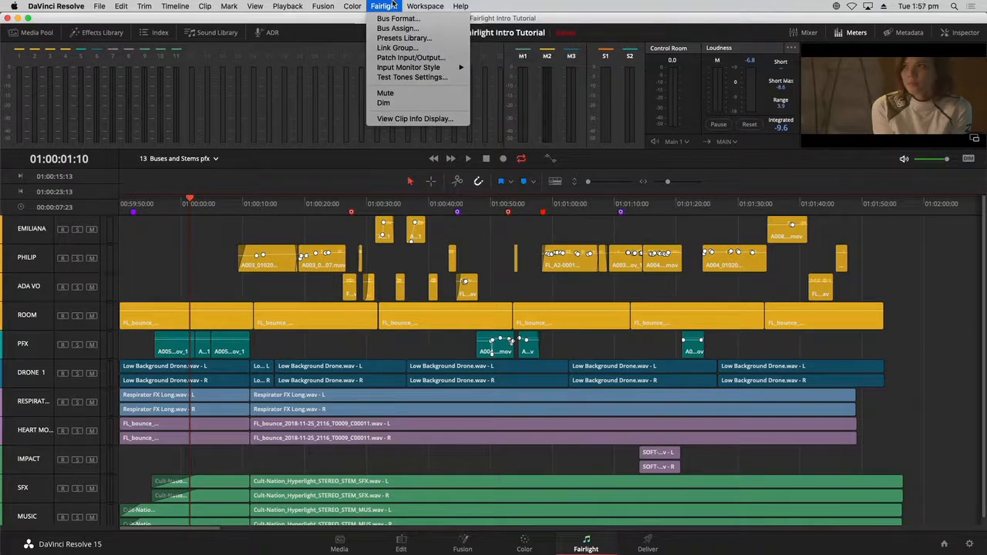
pyautogui.click(393, 28)
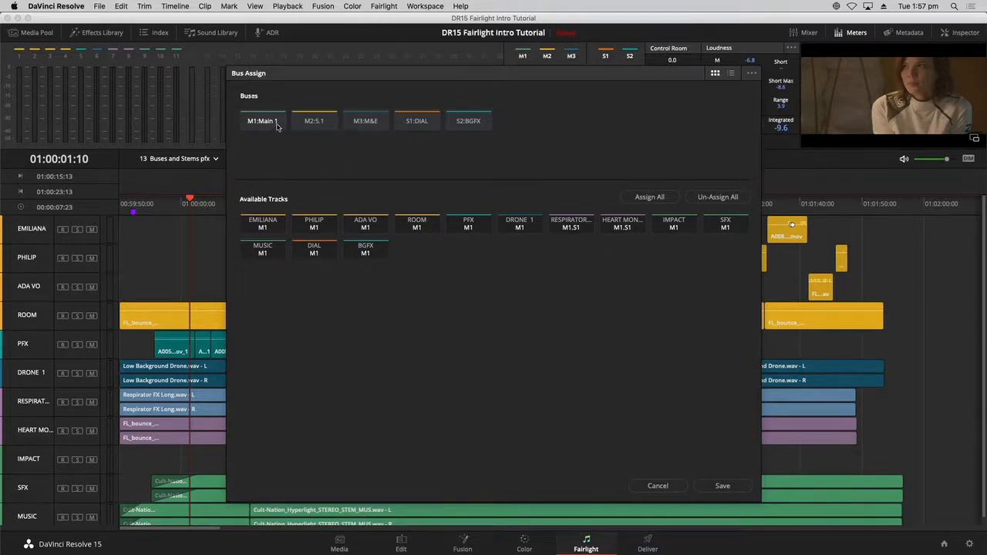
pyautogui.click(415, 124)
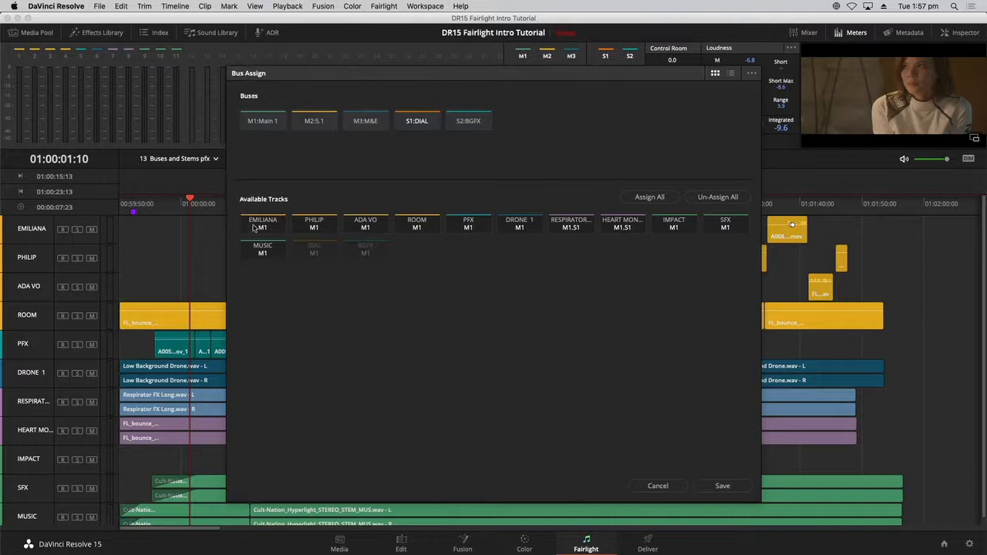
pyautogui.click(271, 123)
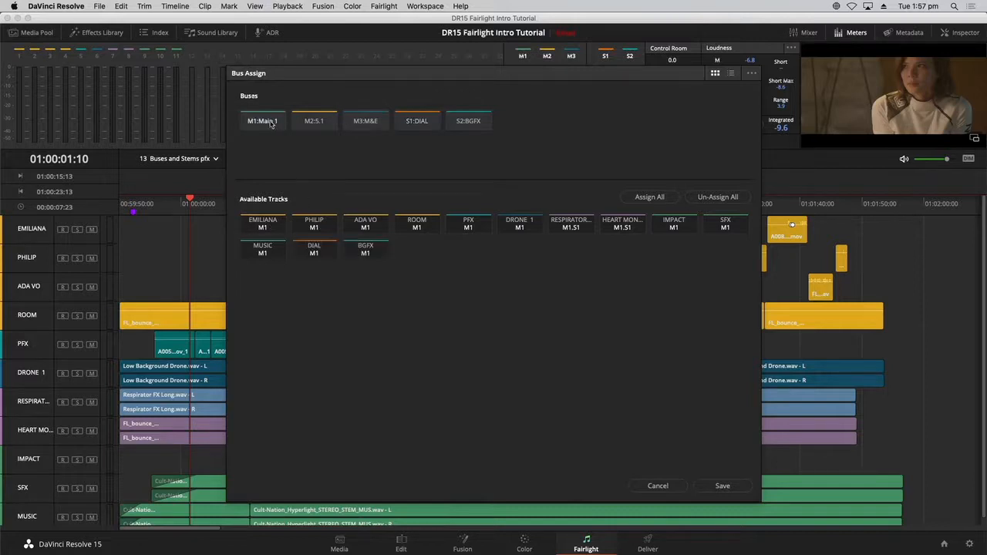
pyautogui.click(266, 227)
pyautogui.click(312, 228)
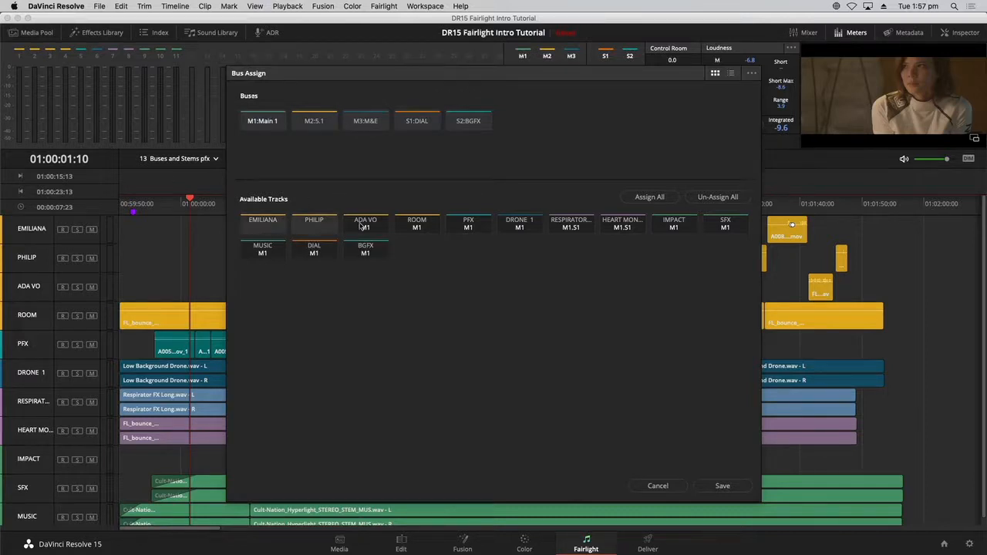
pyautogui.click(361, 226)
pyautogui.click(422, 220)
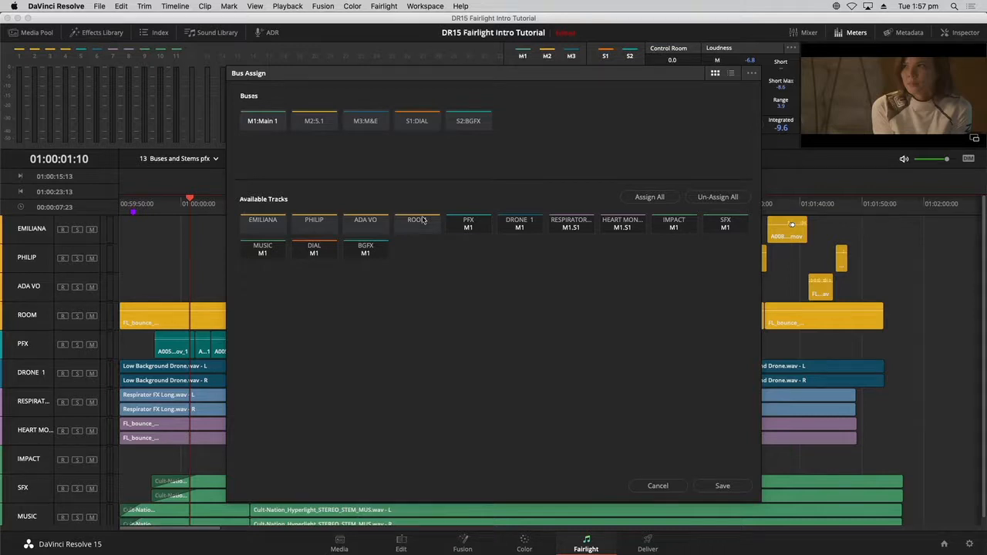
pyautogui.click(410, 122)
pyautogui.click(279, 227)
pyautogui.click(313, 227)
pyautogui.click(370, 226)
pyautogui.click(414, 225)
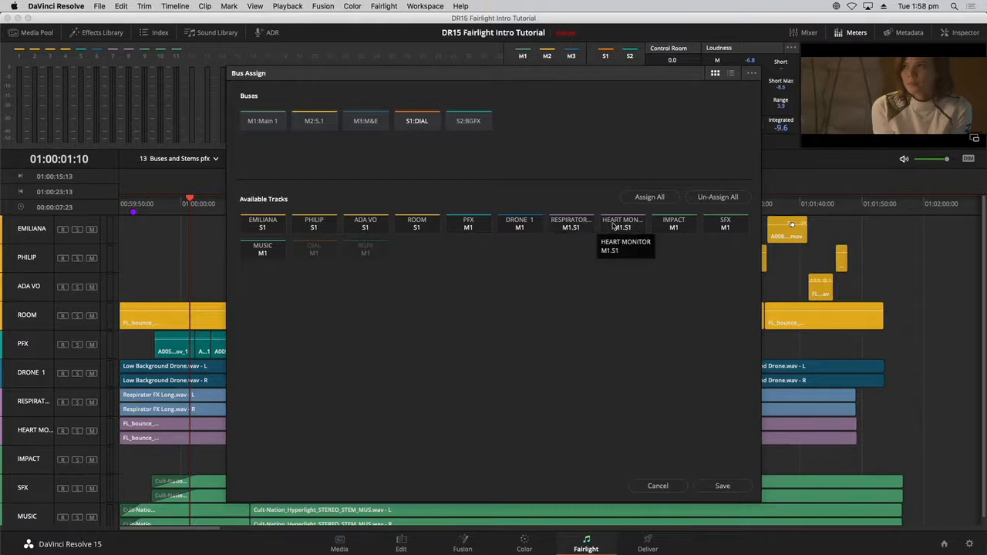
# - Remove RESPIRATOR FX and HEART MONITOR from DIAL, then assign all tracks to the 5.1 bus
pyautogui.click(583, 227)
pyautogui.click(613, 229)
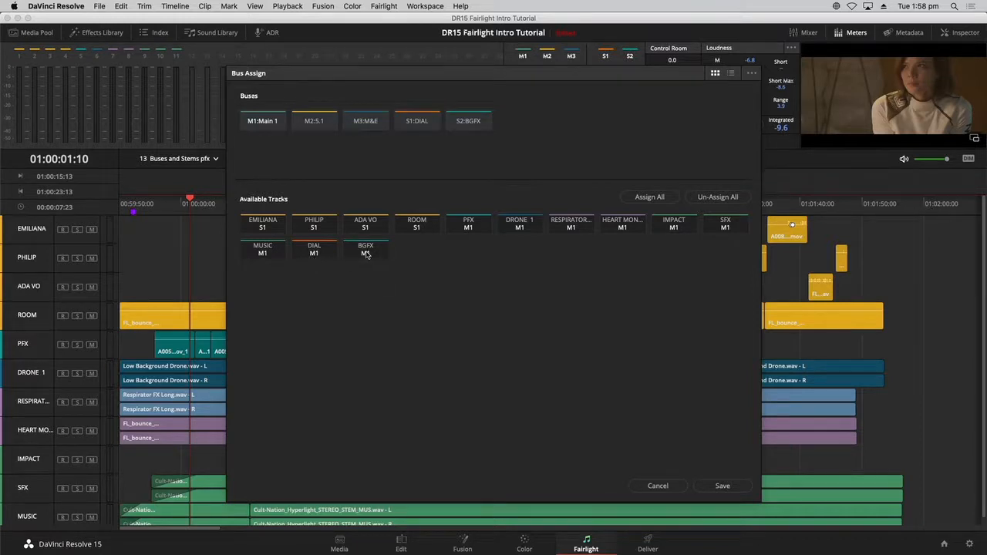
pyautogui.click(318, 122)
pyautogui.click(659, 197)
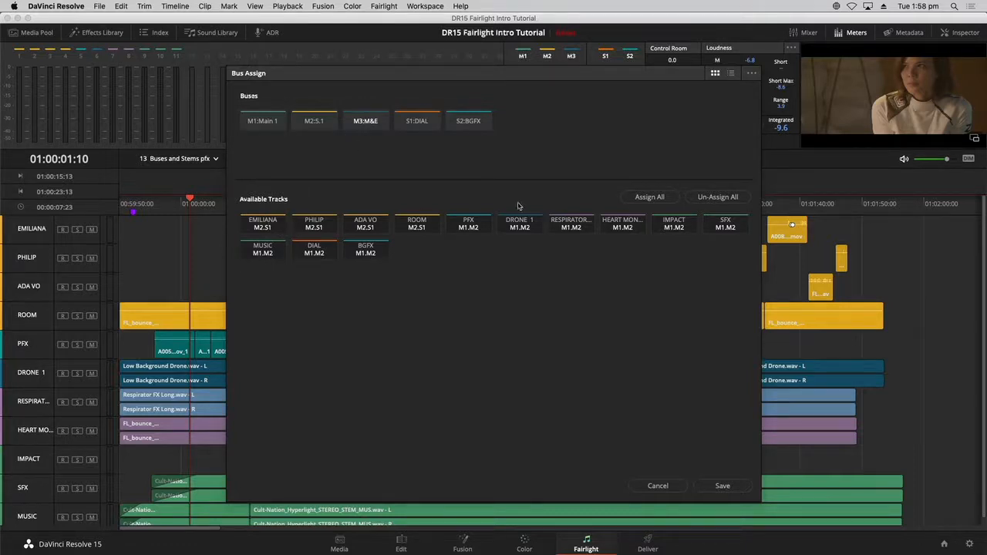
# - Assign all tracks except EMILIANA, PHILIP, ADA VO and ROOM to the M&E bus
pyautogui.click(660, 200)
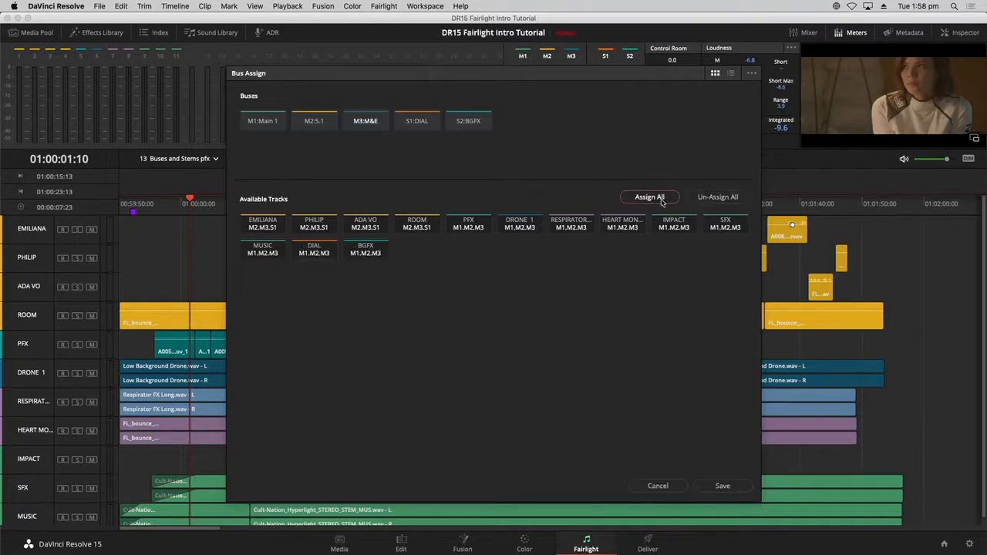
pyautogui.click(274, 229)
pyautogui.click(312, 230)
pyautogui.click(365, 229)
pyautogui.click(416, 229)
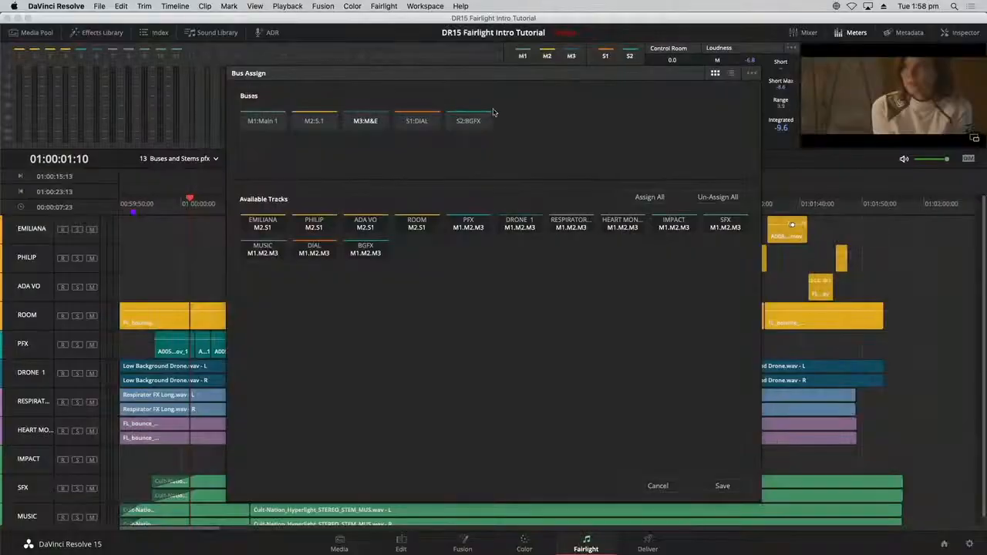
# - Route PFX, DRONE 1, RESPIRATOR and HEART MON to BGFX and save the assignments
pyautogui.click(406, 123)
pyautogui.click(479, 122)
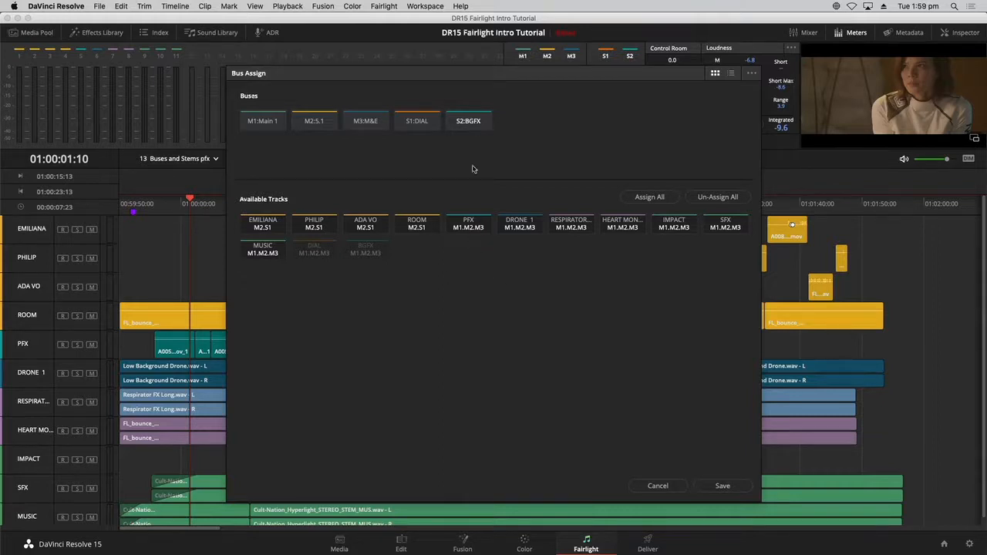
pyautogui.click(481, 228)
pyautogui.click(528, 228)
pyautogui.click(571, 225)
pyautogui.click(622, 225)
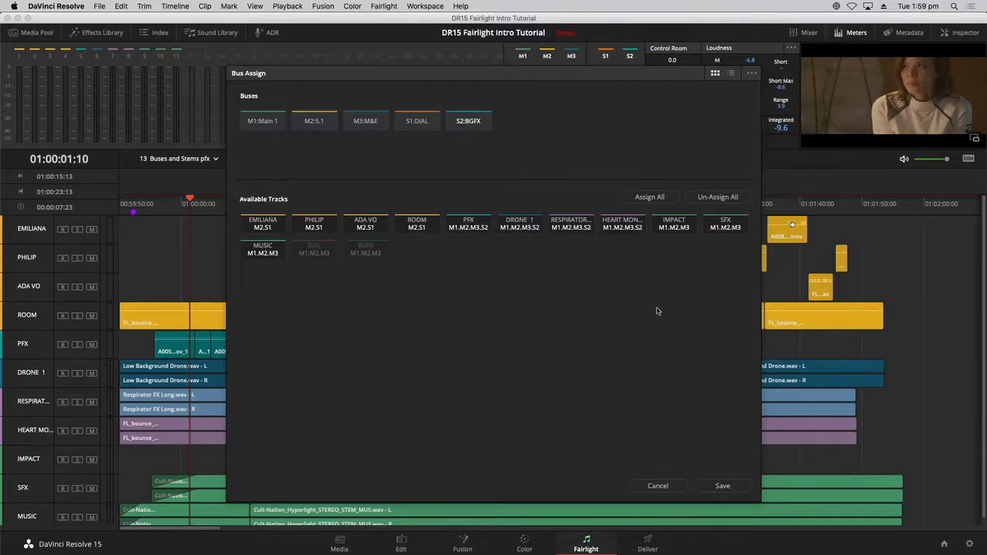
pyautogui.click(727, 487)
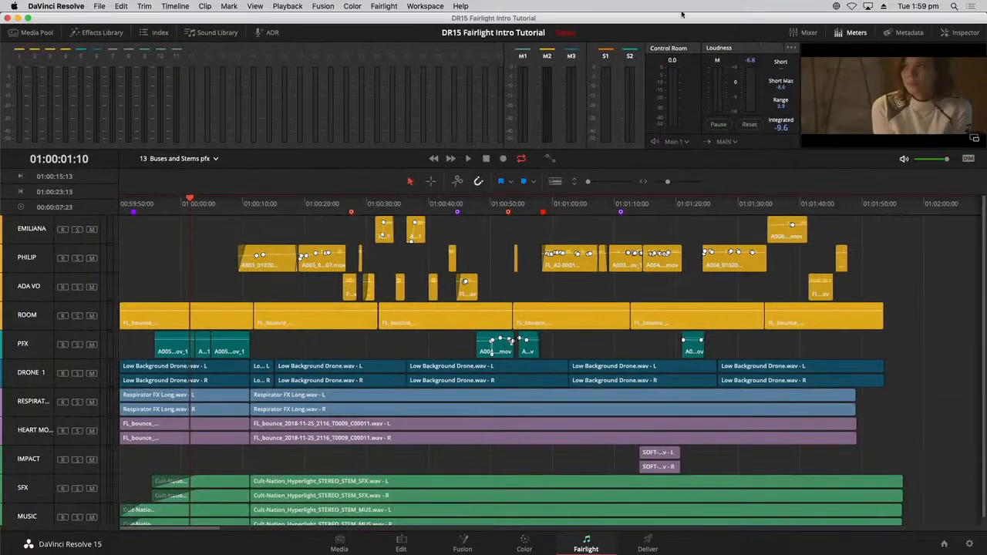
pyautogui.click(806, 32)
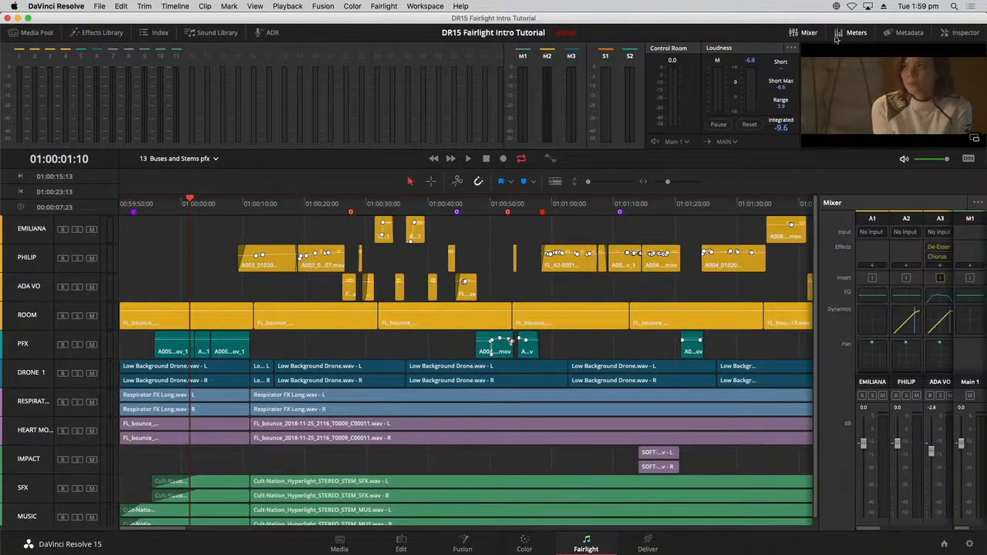
pyautogui.click(856, 32)
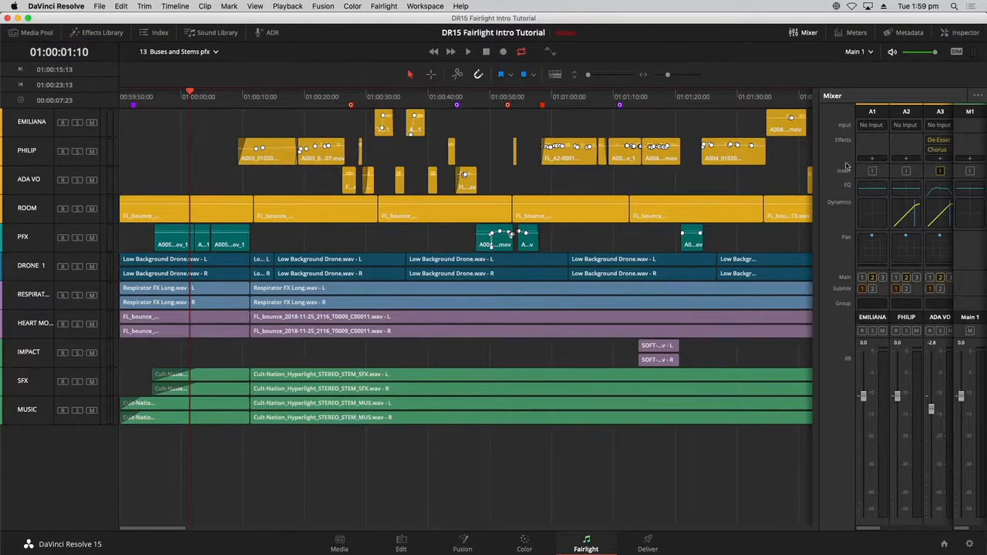
pyautogui.moveTo(818, 239); pyautogui.dragTo(297, 267)
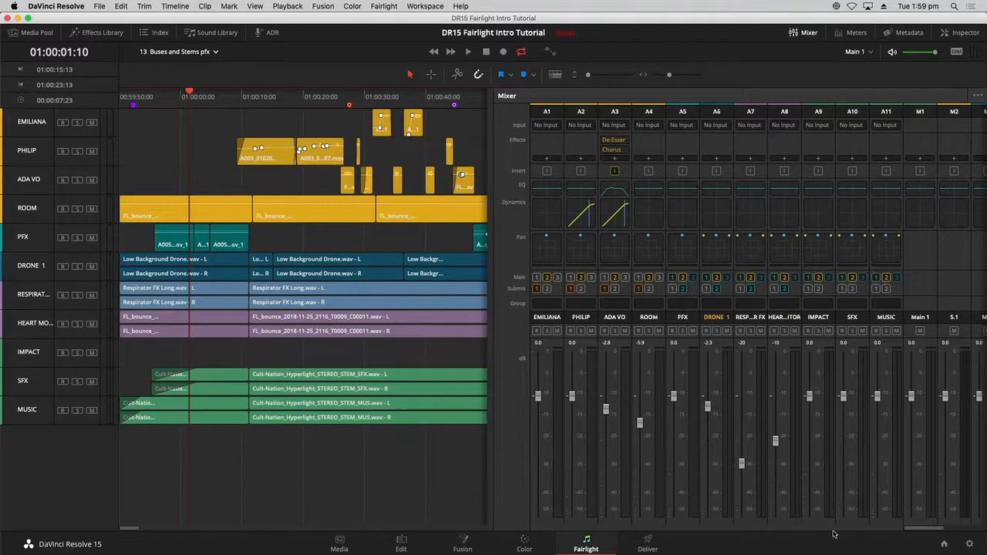
pyautogui.moveTo(922, 531); pyautogui.dragTo(973, 530)
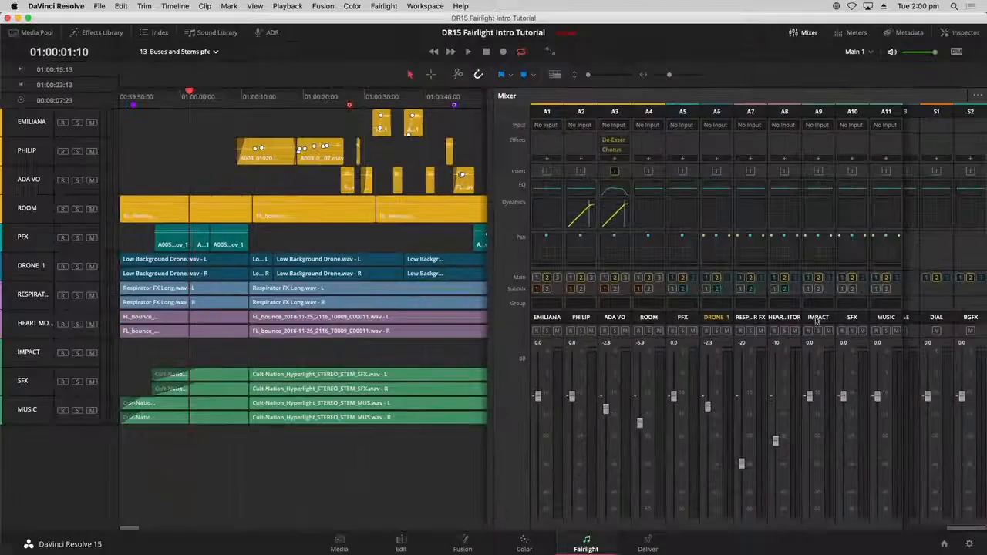
pyautogui.click(817, 33)
pyautogui.click(844, 32)
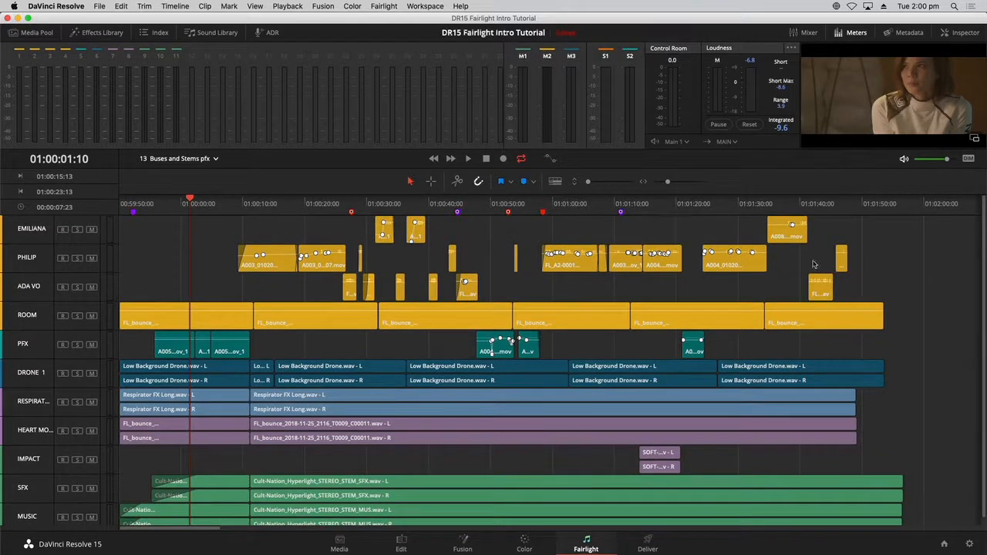
# - Load the 14 Bounce Stems timeline and check its empty DIALOGUE track
pyautogui.click(215, 159)
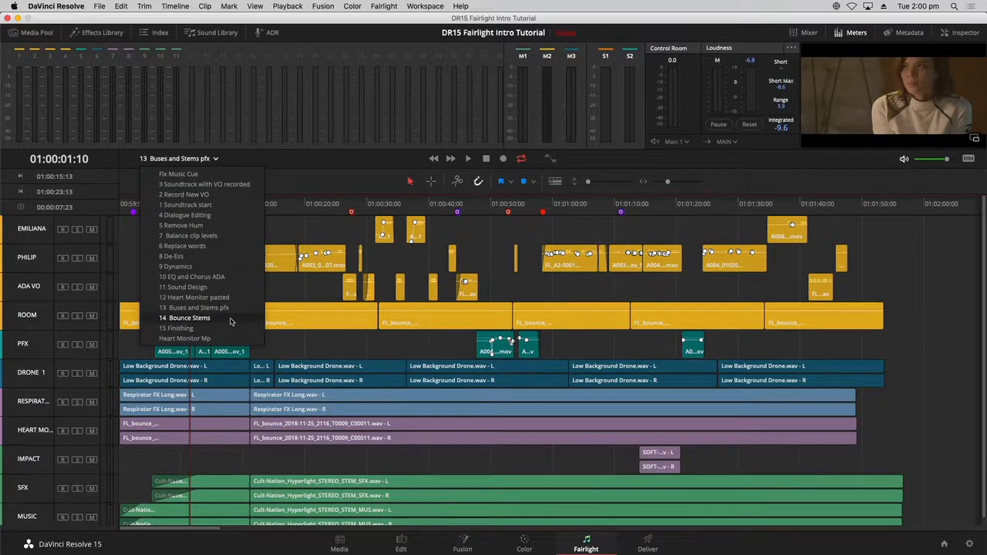
pyautogui.click(189, 317)
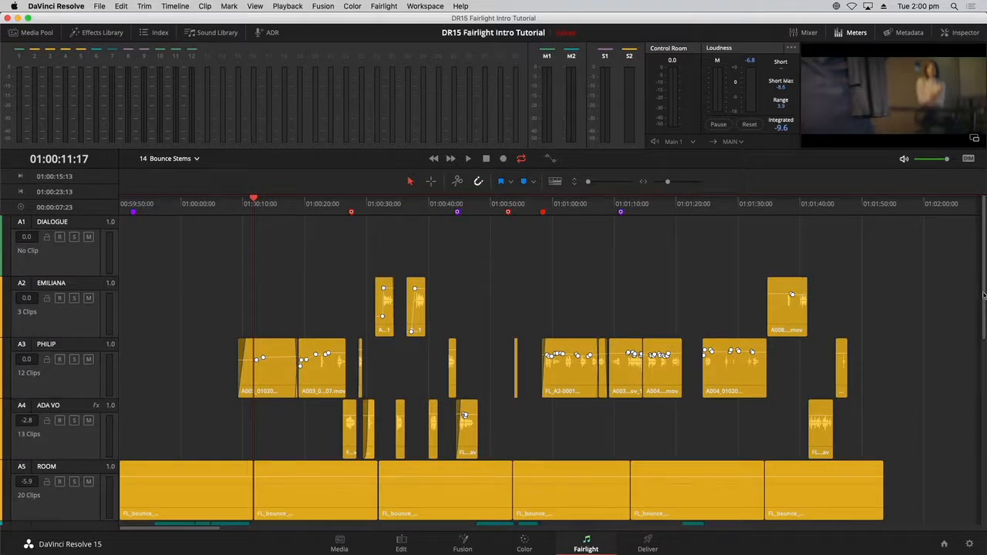
pyautogui.scroll(-2, 983, 295)
pyautogui.scroll(2, 980, 293)
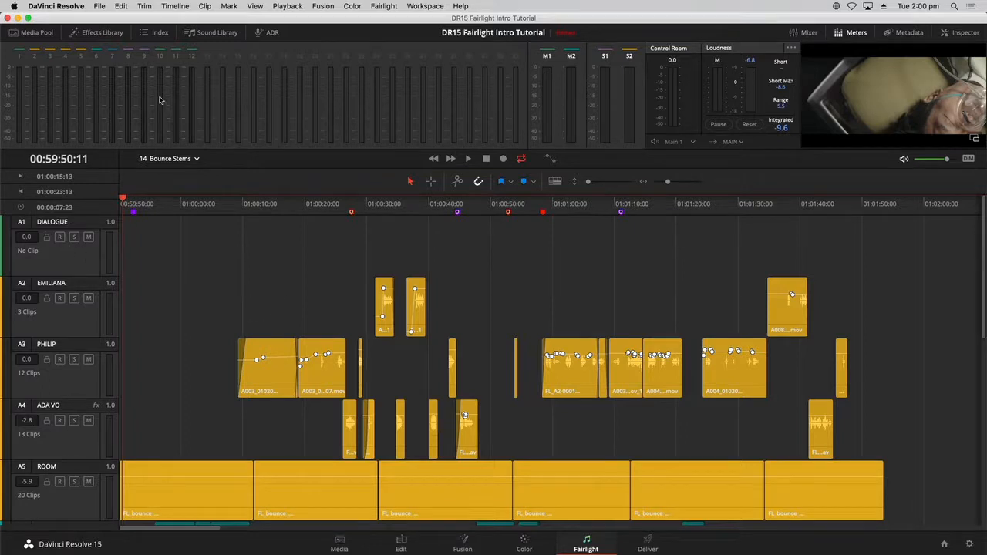
pyautogui.click(174, 6)
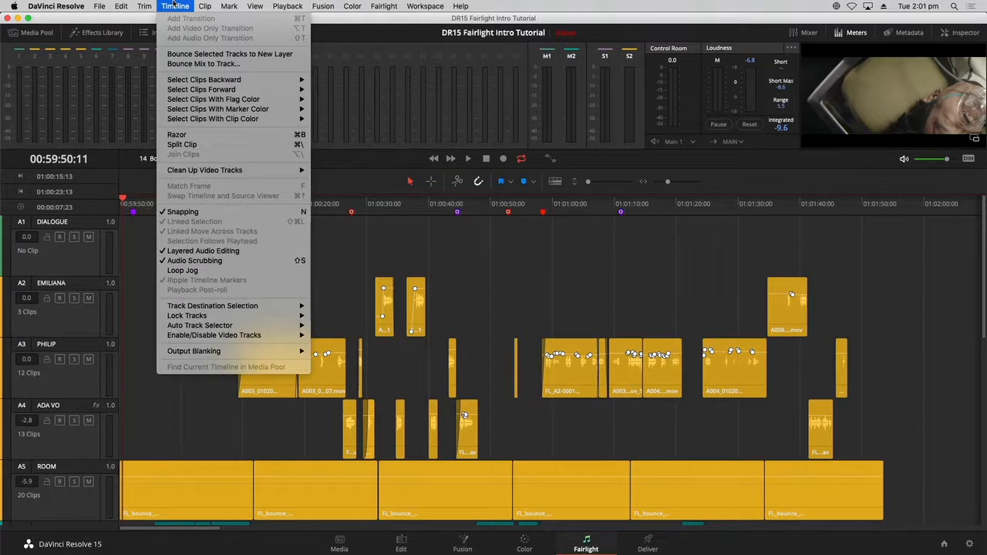
# - Bounce the DIAL sub bus to the DIALOGUE track and select the rendered FL_DIAL clip
pyautogui.click(163, 65)
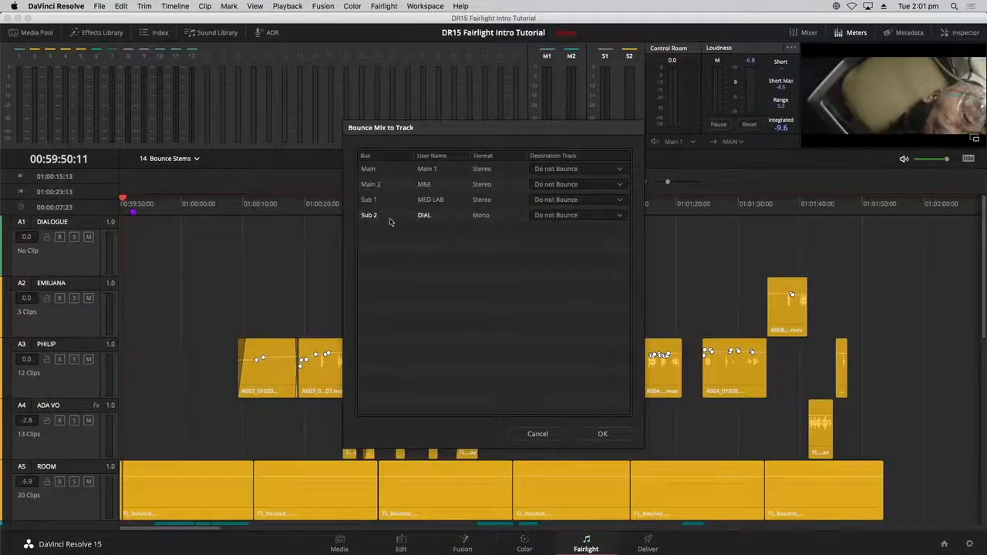
pyautogui.click(567, 216)
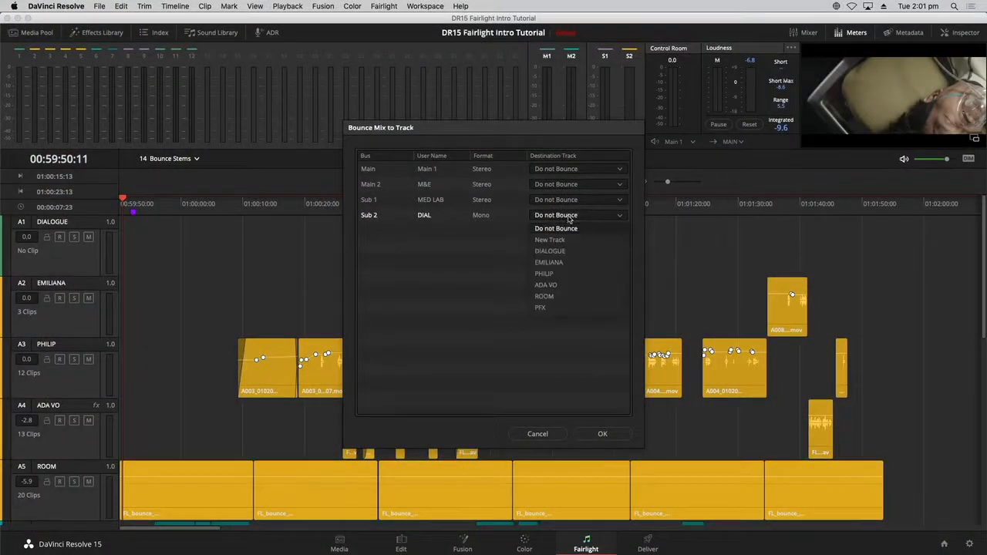
pyautogui.click(574, 251)
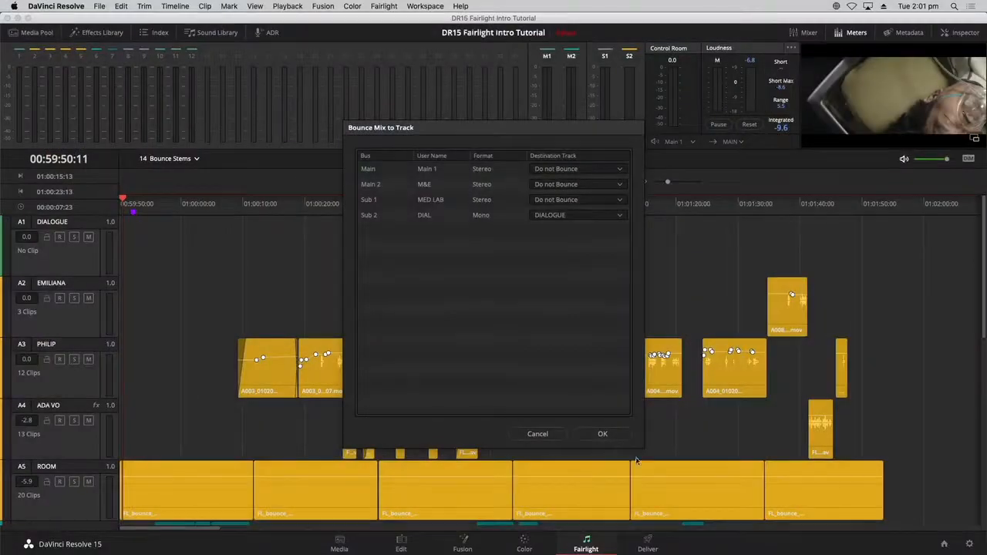
pyautogui.click(615, 435)
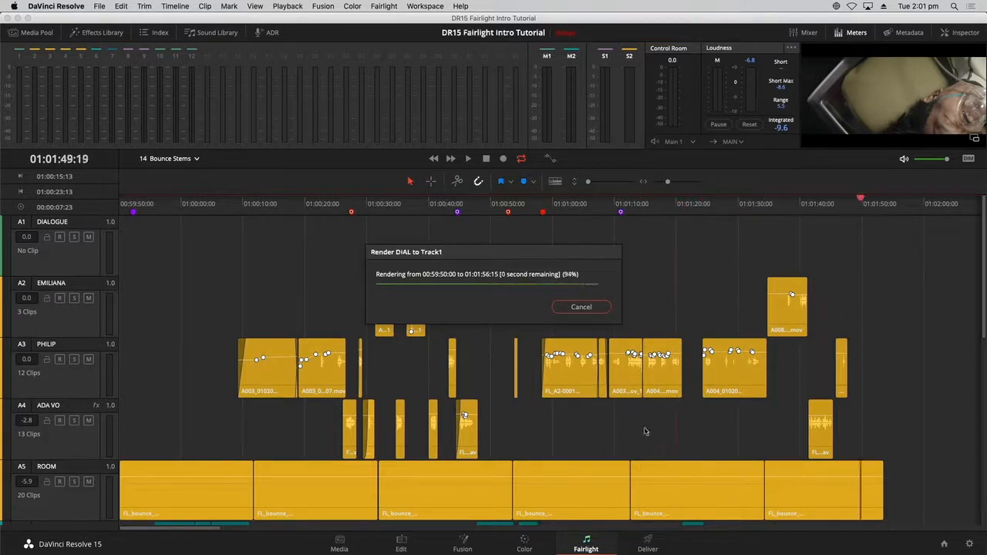
pyautogui.click(215, 252)
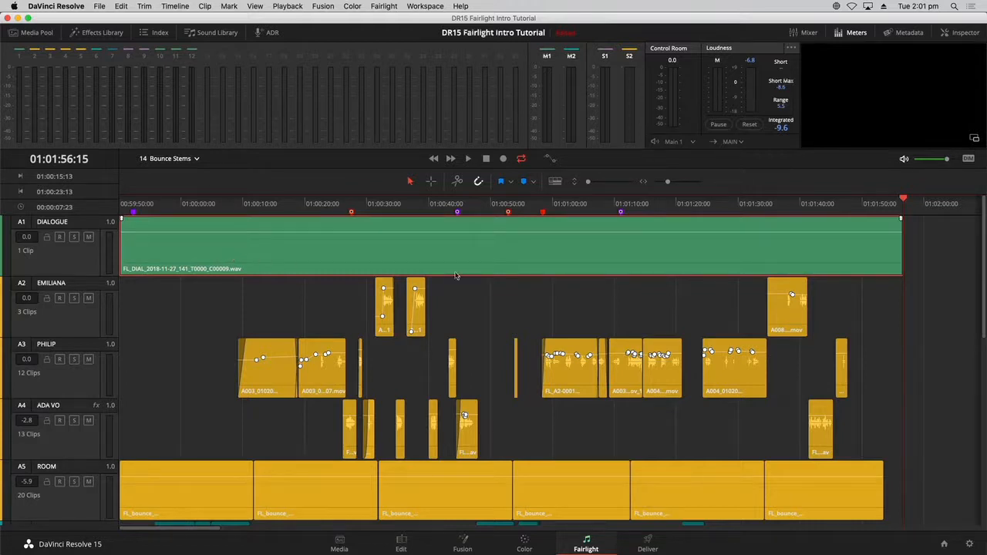
# - Shrink track heights to fit DIALOGUE through MUSIC and park the playhead near 01:00:10
pyautogui.moveTo(594, 183); pyautogui.dragTo(587, 182)
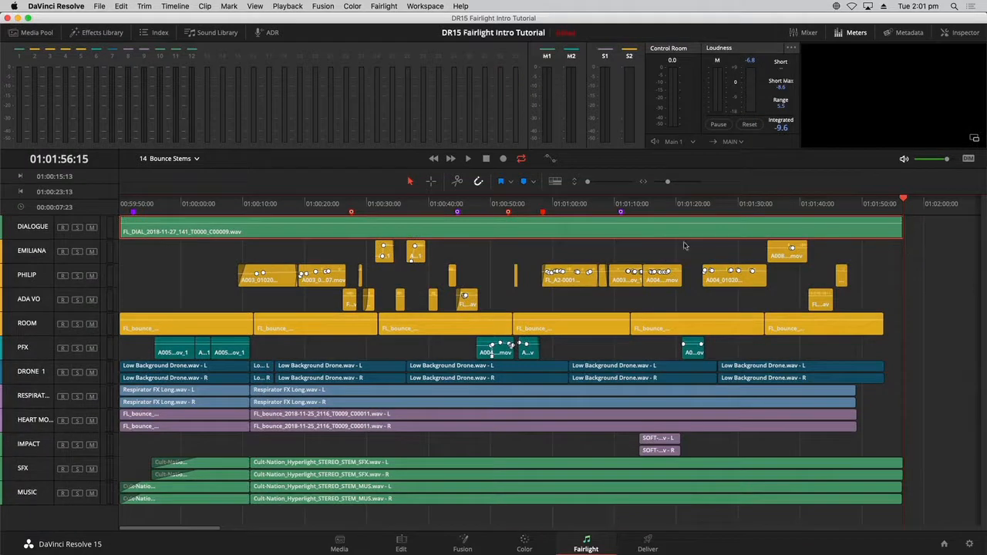
pyautogui.click(255, 204)
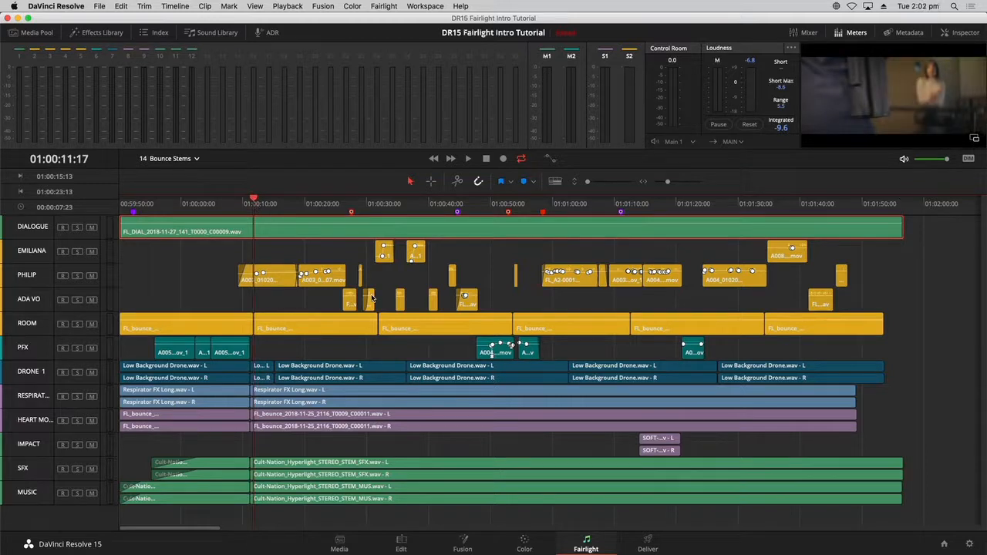
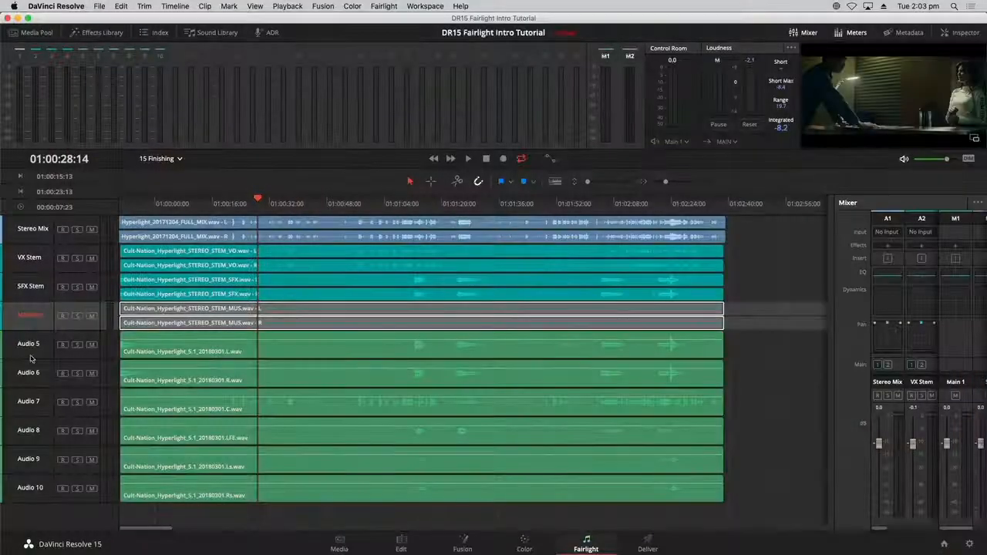
# - Select Audio 5, widen the mixer to show every channel strip, and solo Audio 5
pyautogui.click(31, 357)
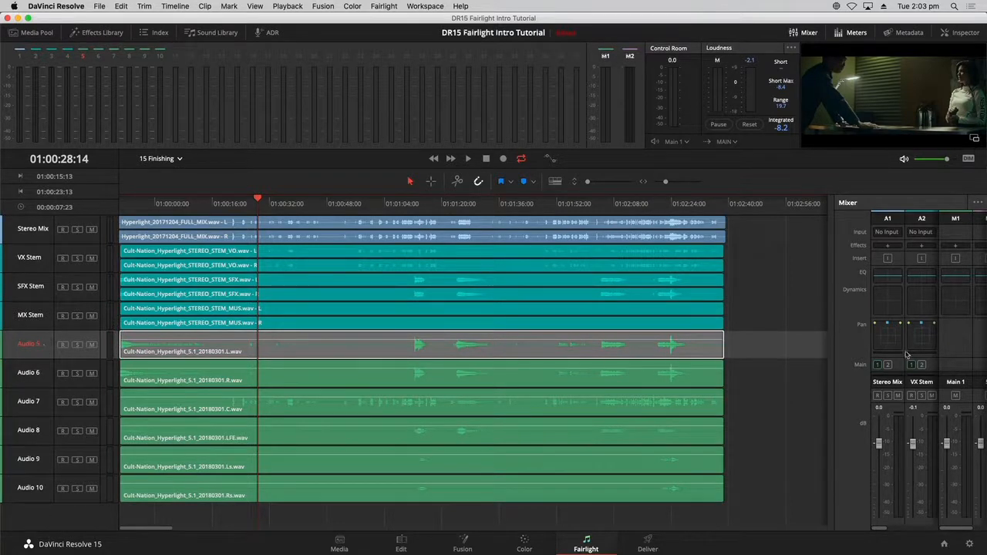
pyautogui.moveTo(834, 361); pyautogui.dragTo(543, 361)
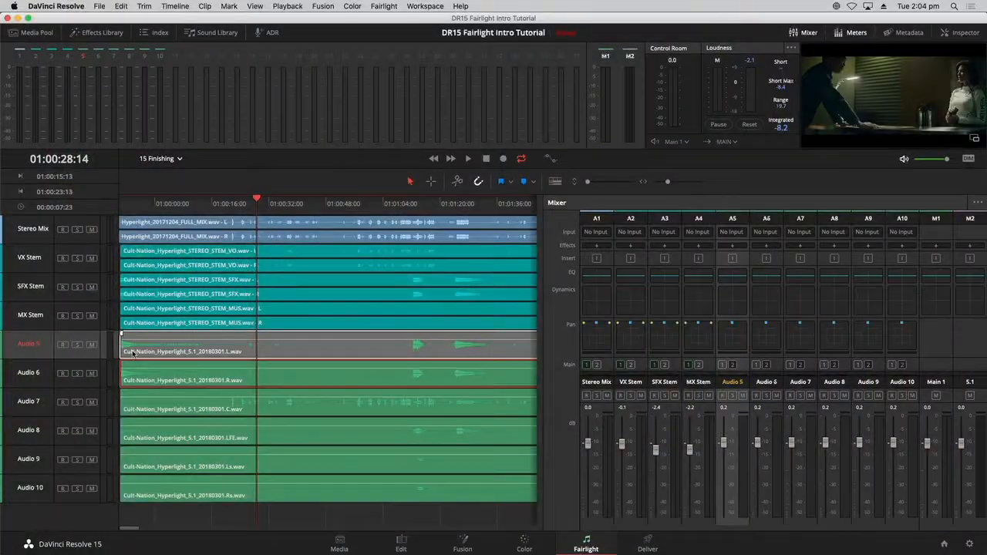
pyautogui.click(77, 343)
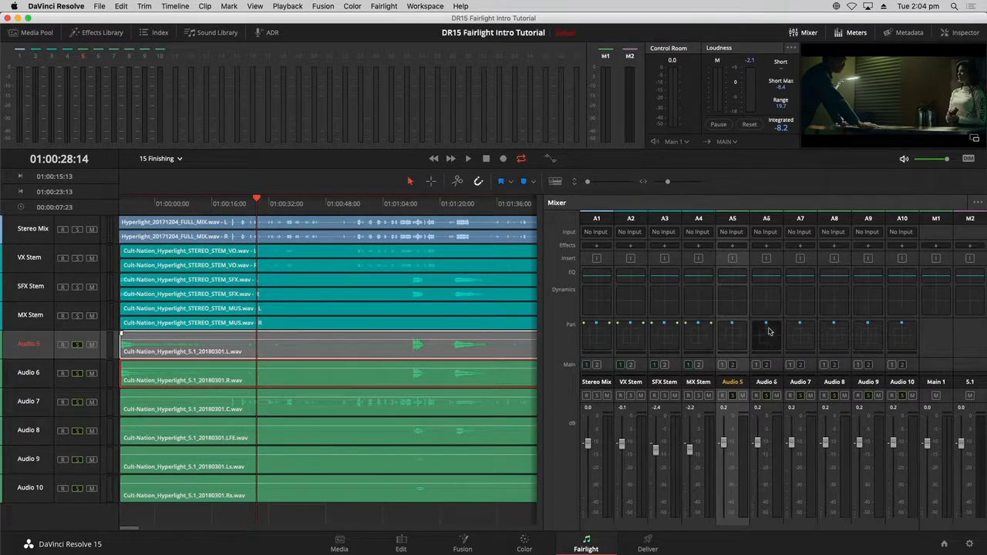
# - Test-pan Audio 5 to the left, then recentre it at 1R / 100F and close the pan window
pyautogui.doubleClick(732, 333)
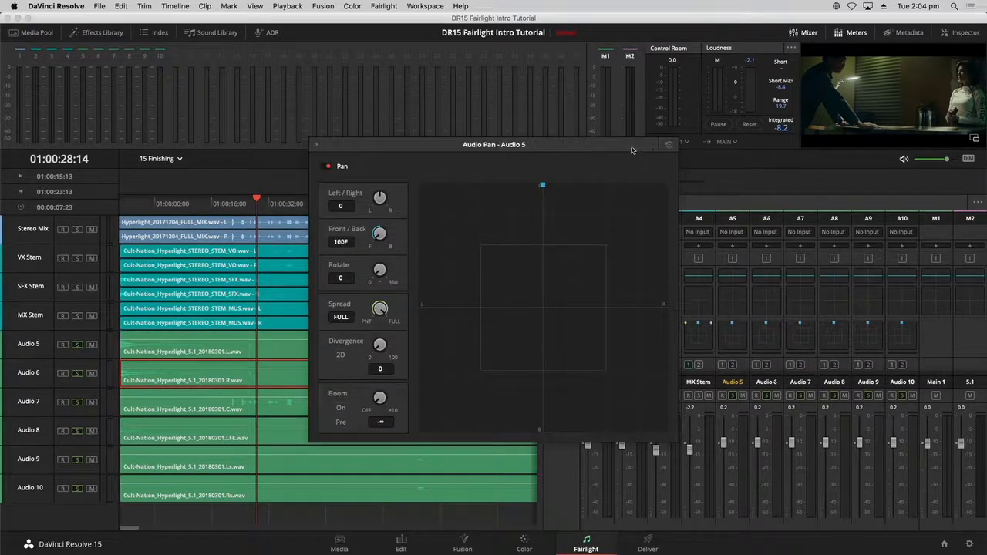
pyautogui.moveTo(631, 149); pyautogui.dragTo(626, 77)
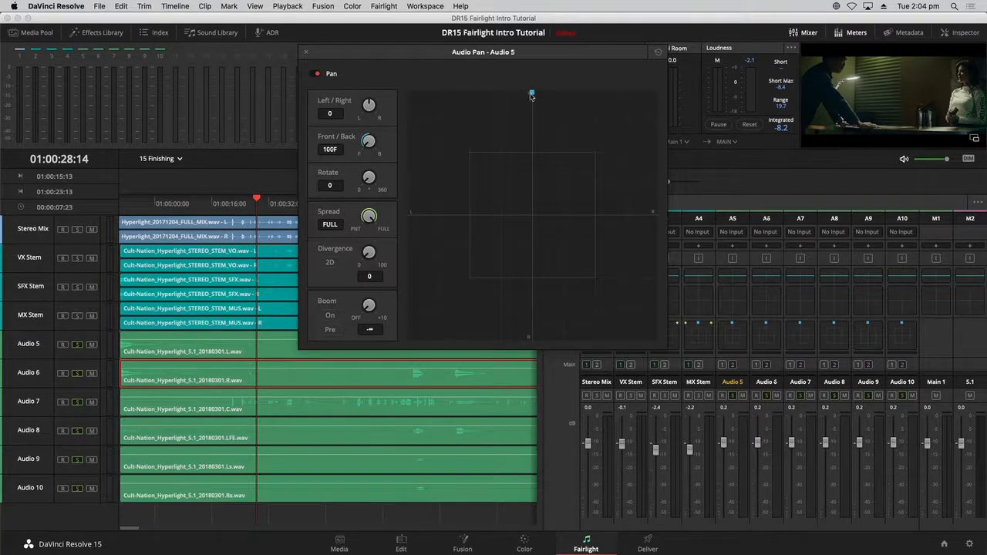
pyautogui.moveTo(532, 94); pyautogui.dragTo(480, 92)
pyautogui.click(535, 82)
pyautogui.click(306, 53)
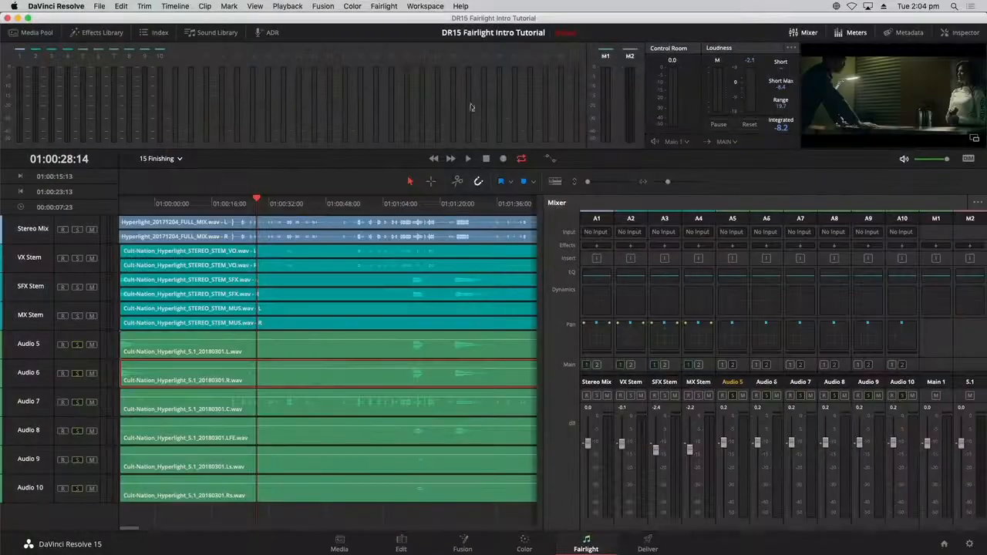
# - Use Fairlight > Link Group to link Audio 5 through Audio 10 as one 5.1 group
pyautogui.click(384, 7)
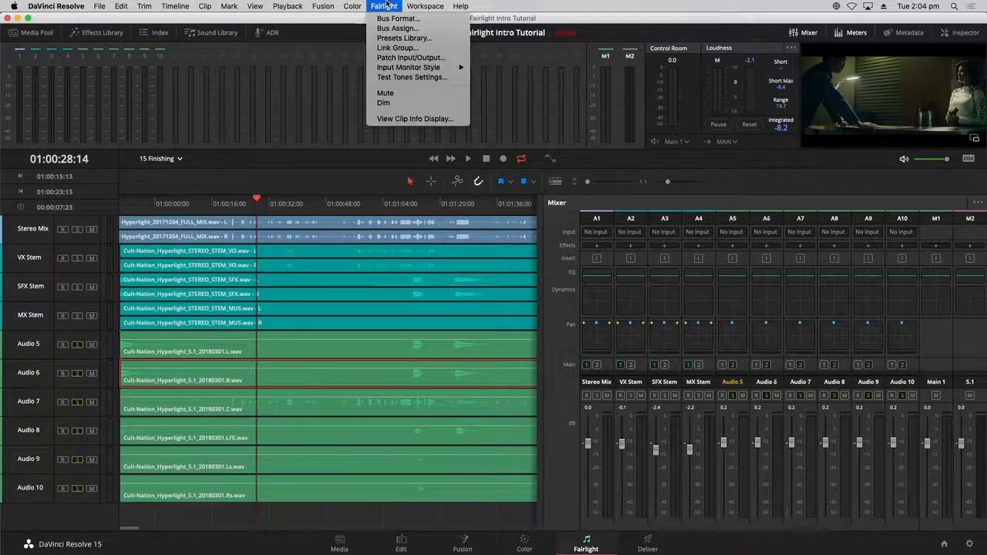
pyautogui.click(373, 48)
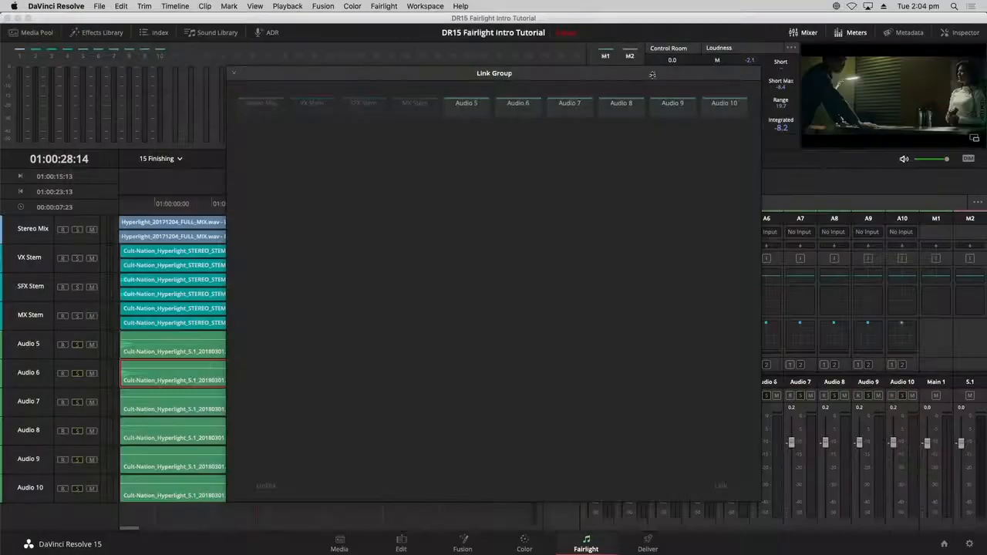
pyautogui.click(466, 108)
pyautogui.keyDown('shift'); pyautogui.click(724, 112); pyautogui.keyUp('shift')
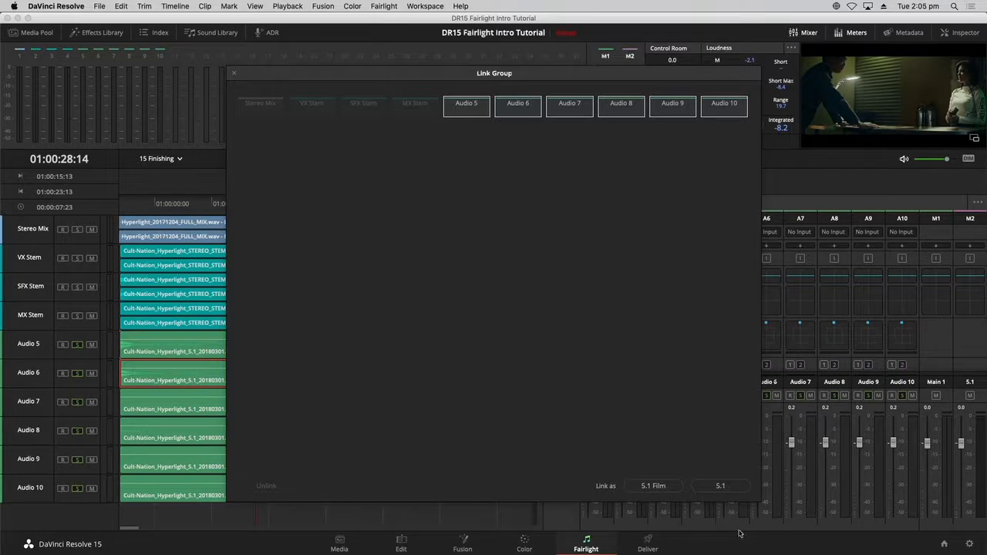
pyautogui.click(733, 488)
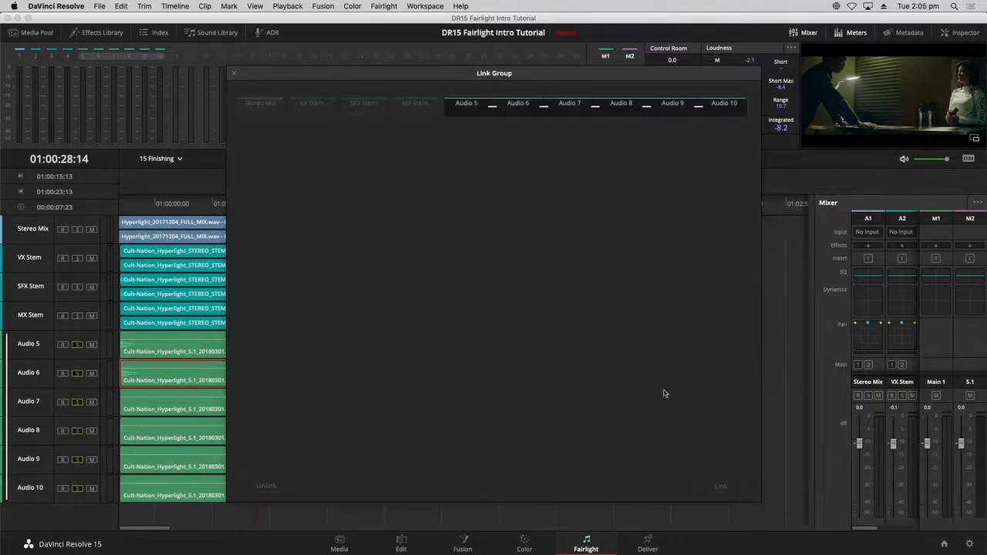
pyautogui.click(233, 74)
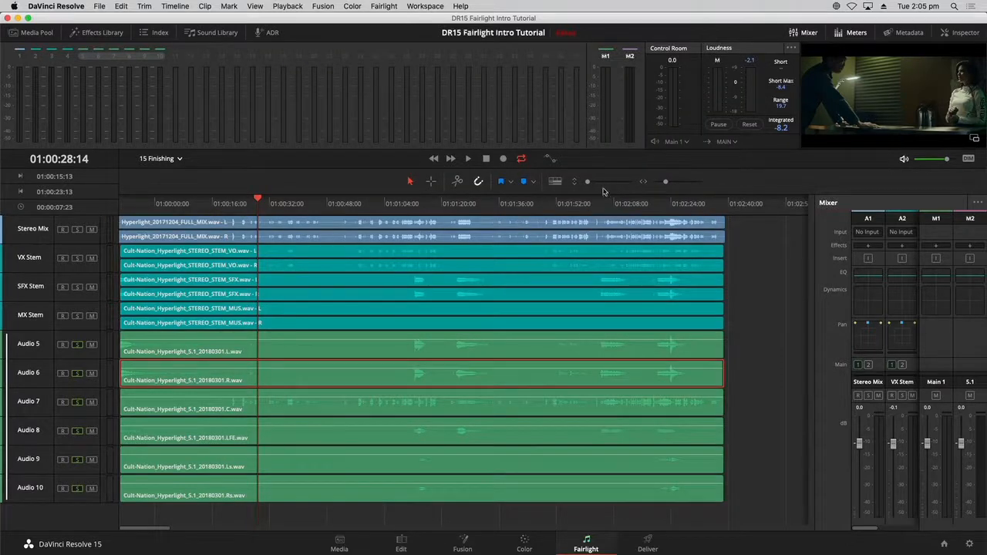
# - Enlarge the track heights and widen the mixer so the linked 5.1 group shows as one Audio 5 strip
pyautogui.moveTo(588, 182); pyautogui.dragTo(591, 182)
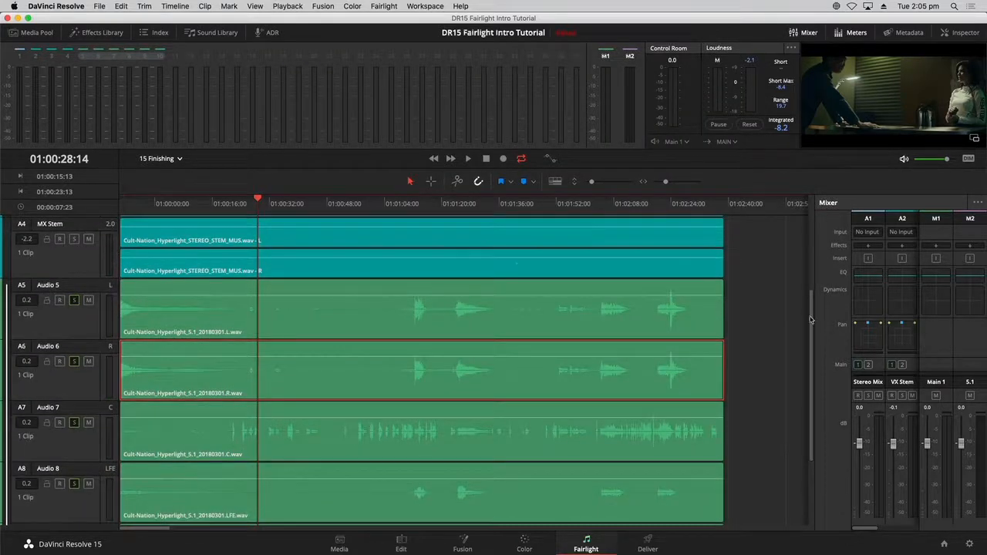
pyautogui.scroll(-2, 809, 324)
pyautogui.scroll(-2, 810, 324)
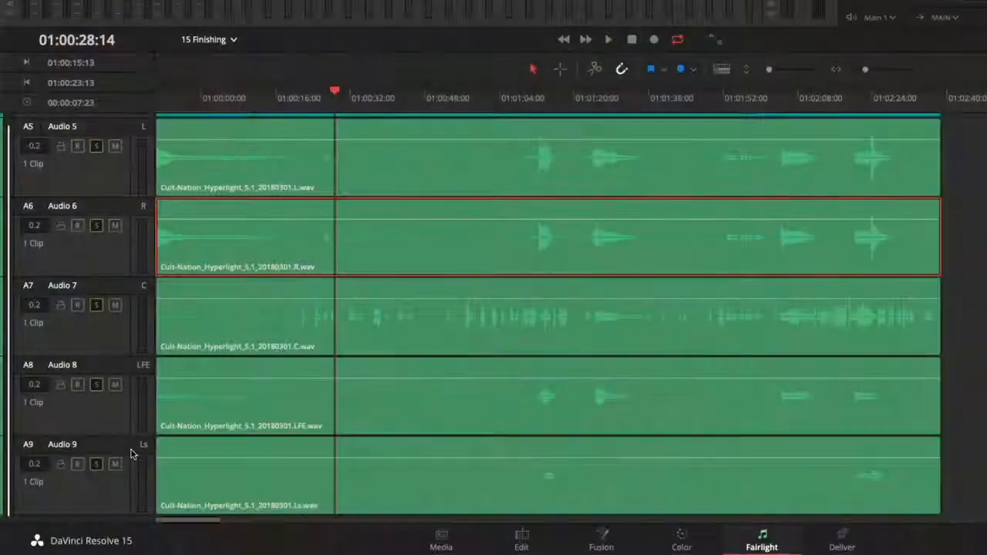
pyautogui.scroll(3, 131, 453)
pyautogui.scroll(1, 131, 453)
pyautogui.scroll(-3, 131, 454)
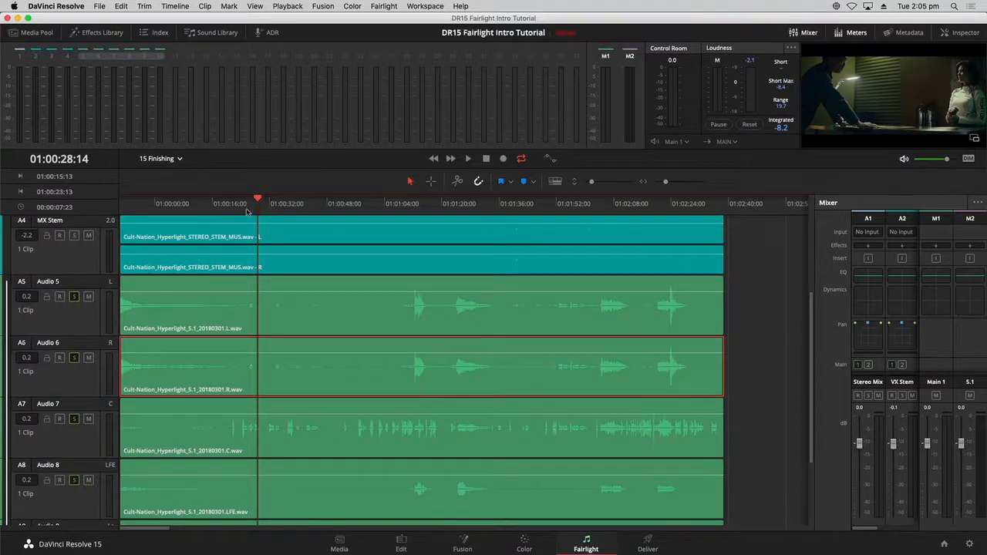
pyautogui.moveTo(815, 282); pyautogui.dragTo(708, 282)
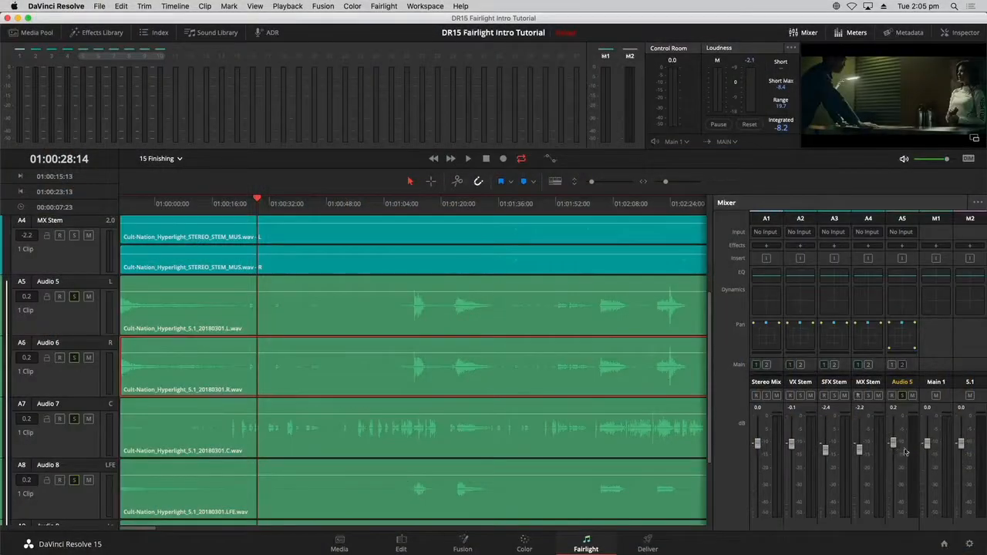
# - Play a short stretch, then open the linked Audio 5 surround pan controls and turn Boom on
pyautogui.press('space')
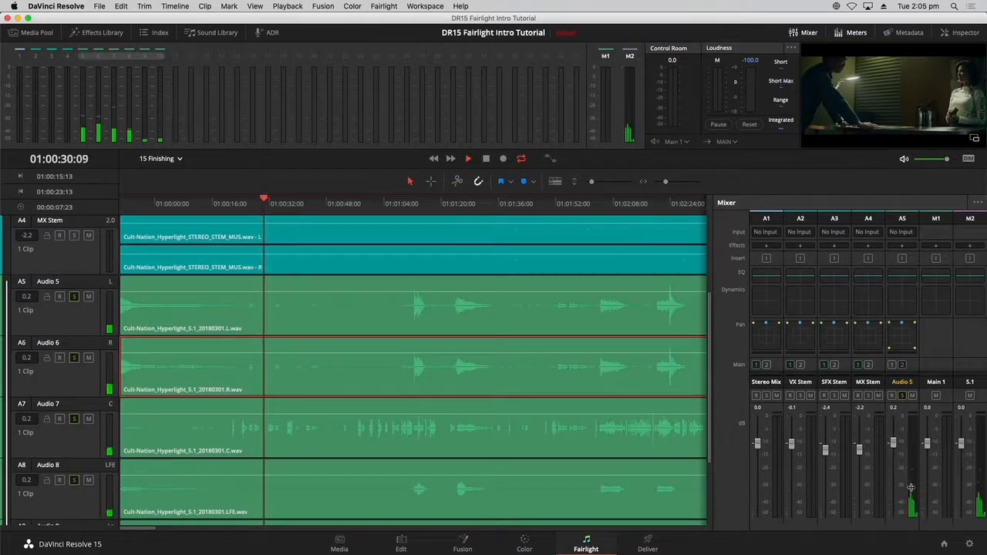
pyautogui.press('space')
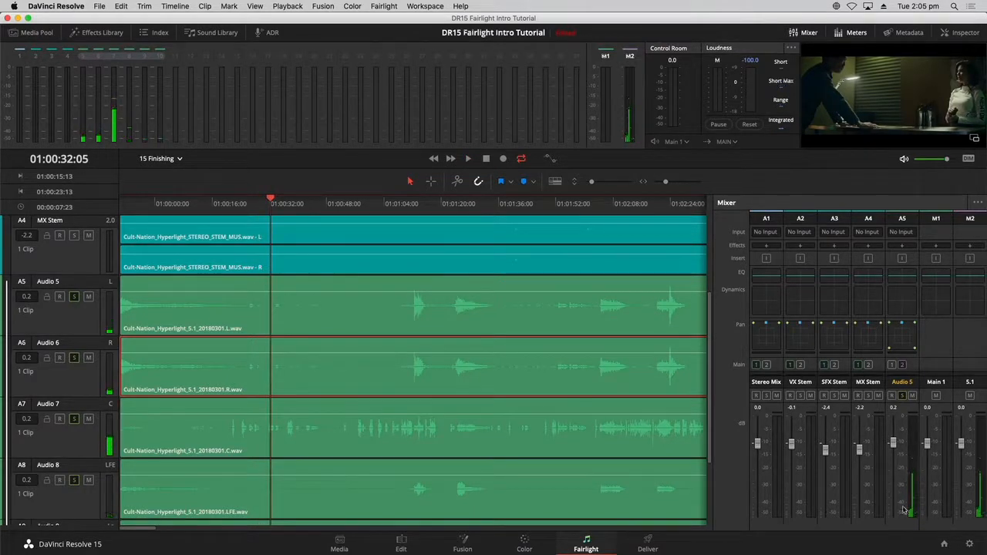
pyautogui.doubleClick(887, 338)
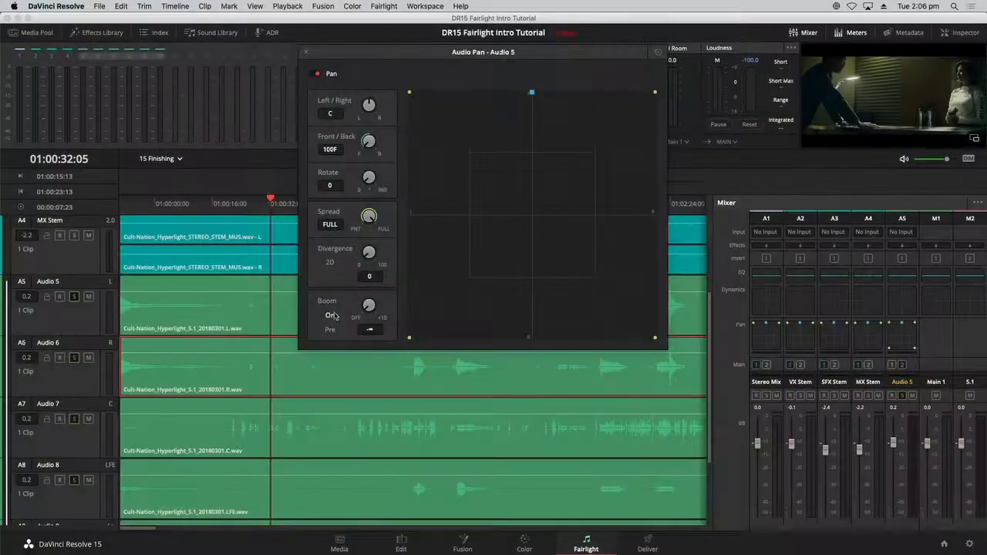
pyautogui.click(332, 315)
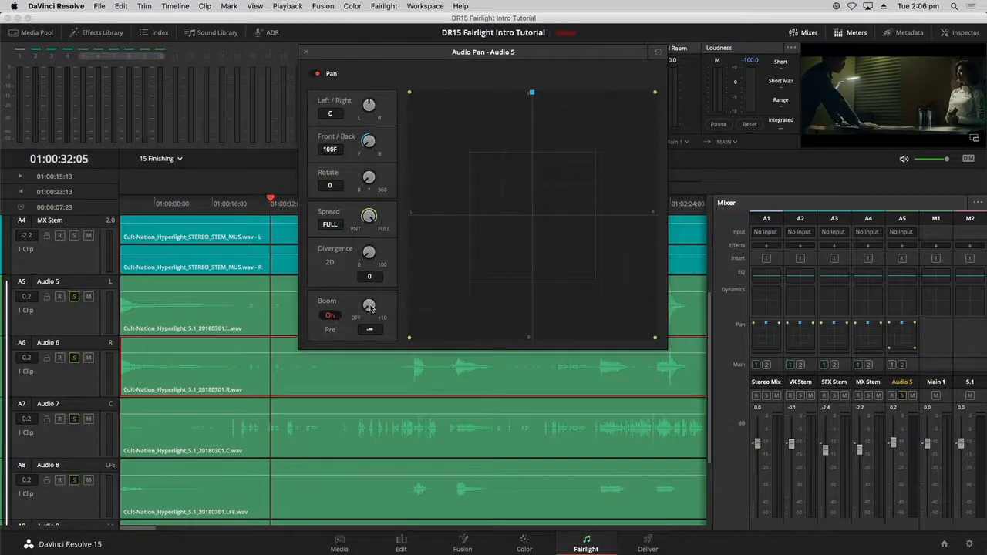
# - Raise the Audio 5 boom level to -50 and close the pan window
pyautogui.moveTo(371, 305); pyautogui.dragTo(395, 288)
pyautogui.click(306, 52)
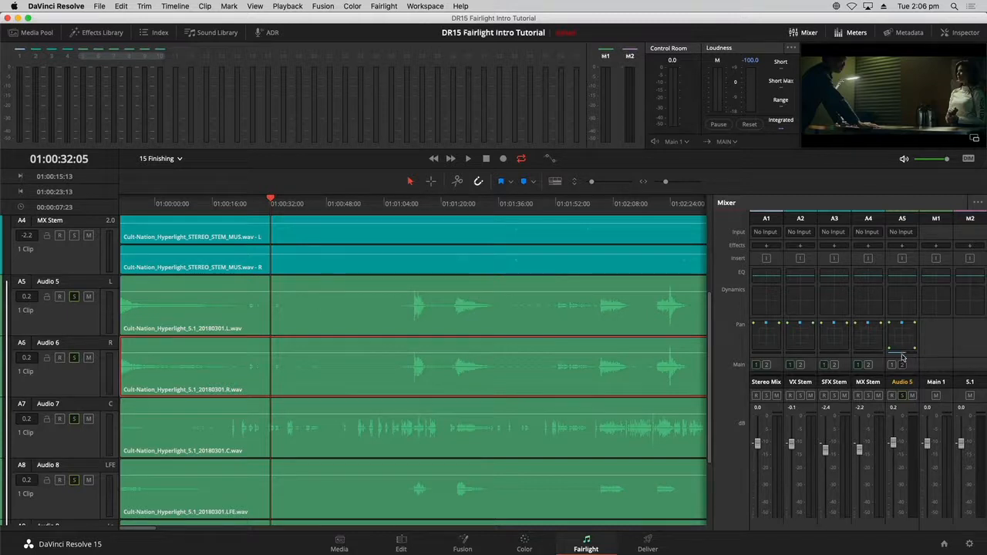
# - Monitor the control room through the 5.1 output and play up to about 01:01:11
pyautogui.click(686, 144)
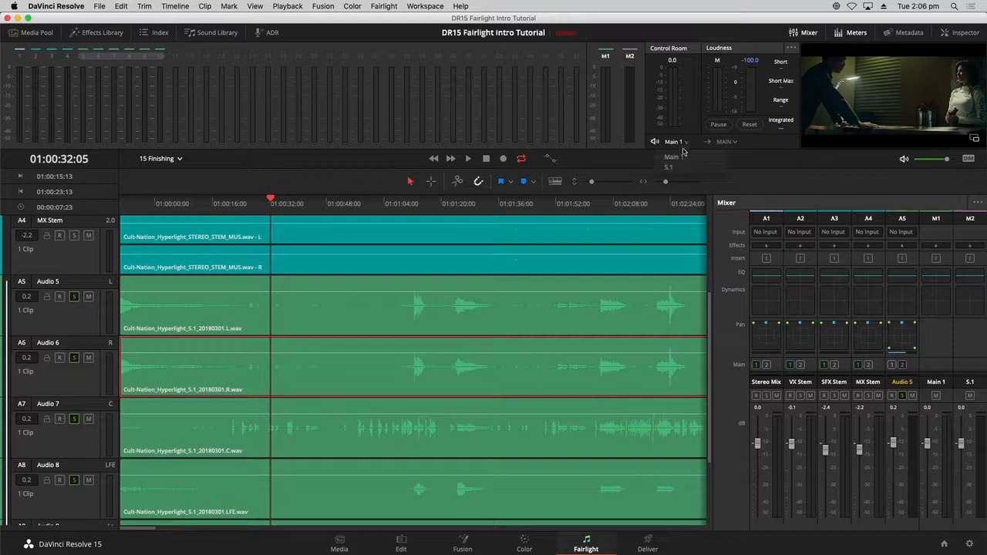
pyautogui.click(666, 167)
pyautogui.press('space')
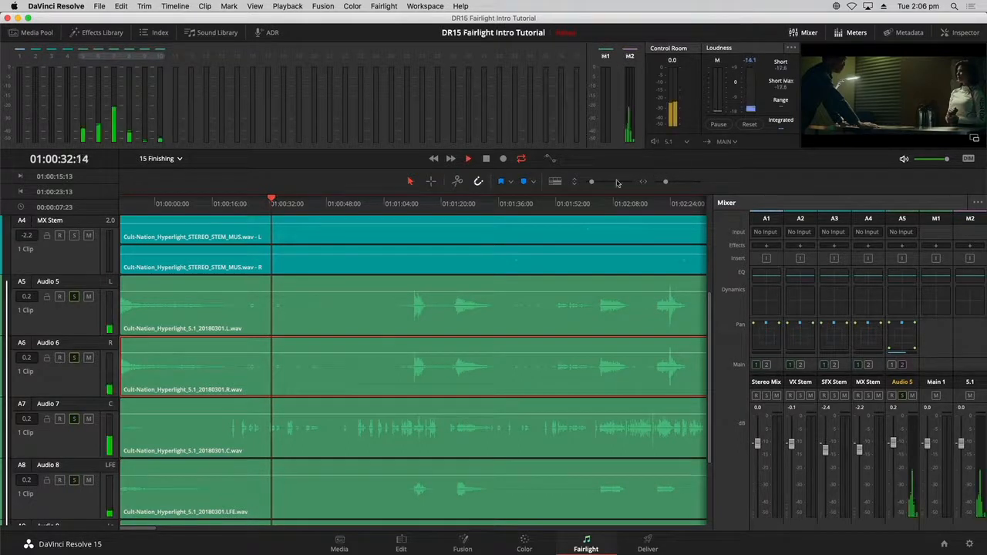
pyautogui.click(410, 203)
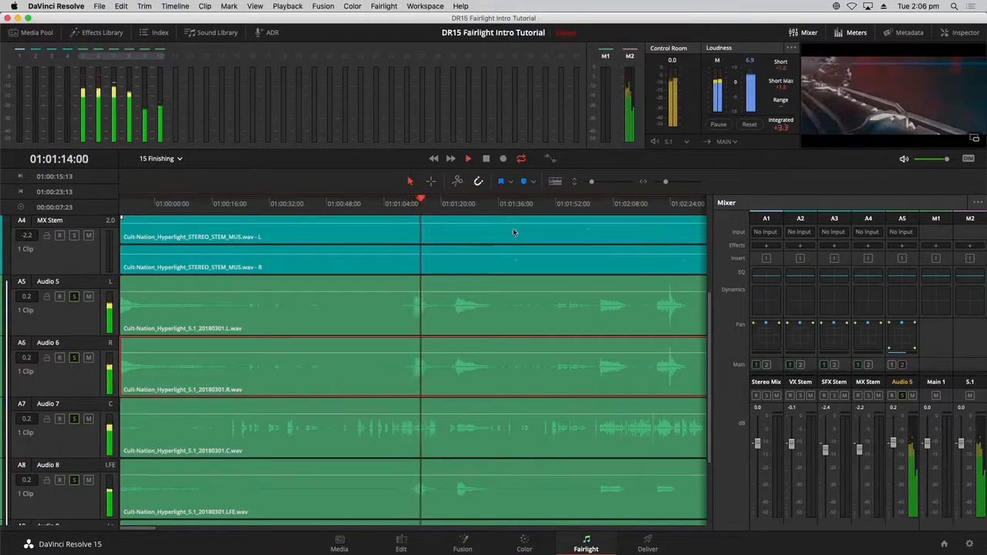
pyautogui.press('space')
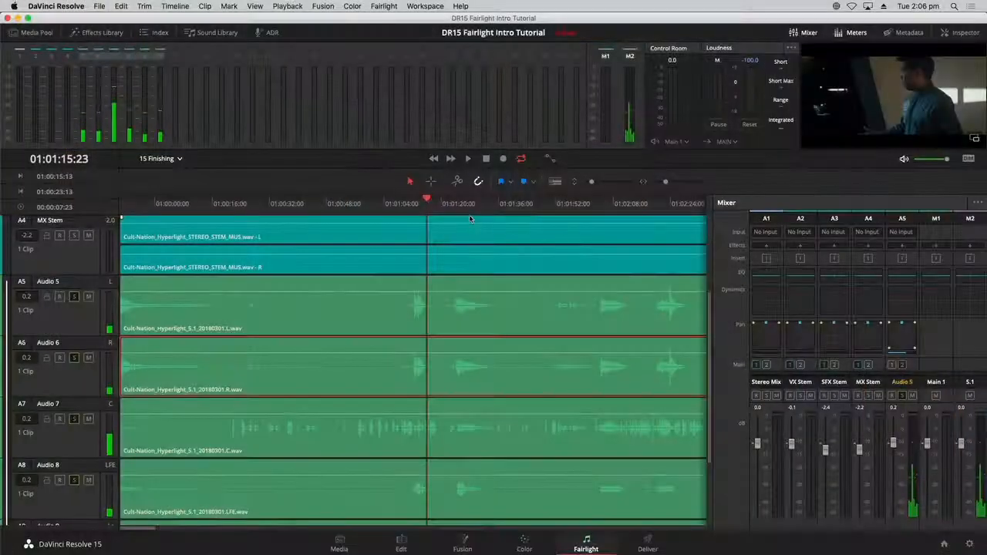
# - Solo the A2 VX Stem track and play it back on its own
pyautogui.scroll(-5, 90, 241)
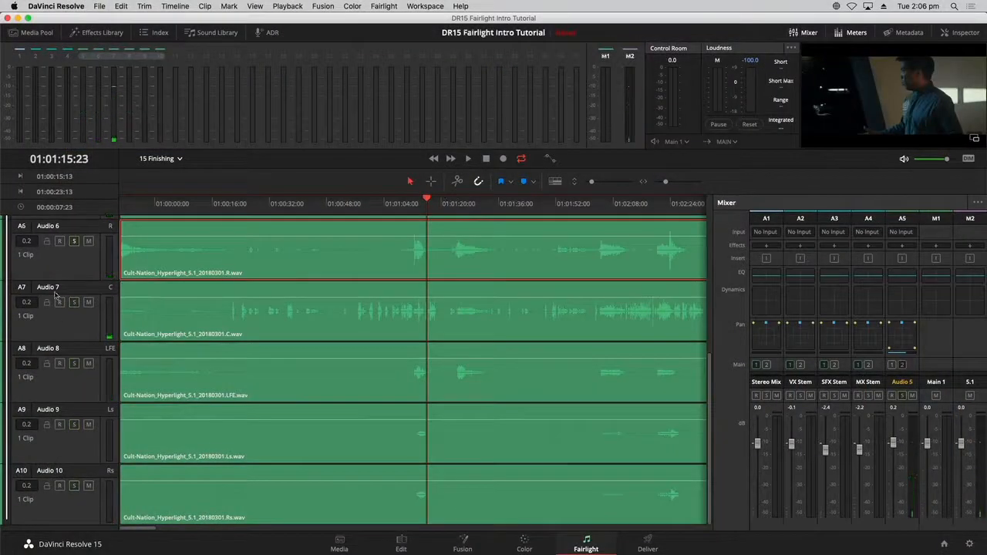
pyautogui.scroll(5, 91, 374)
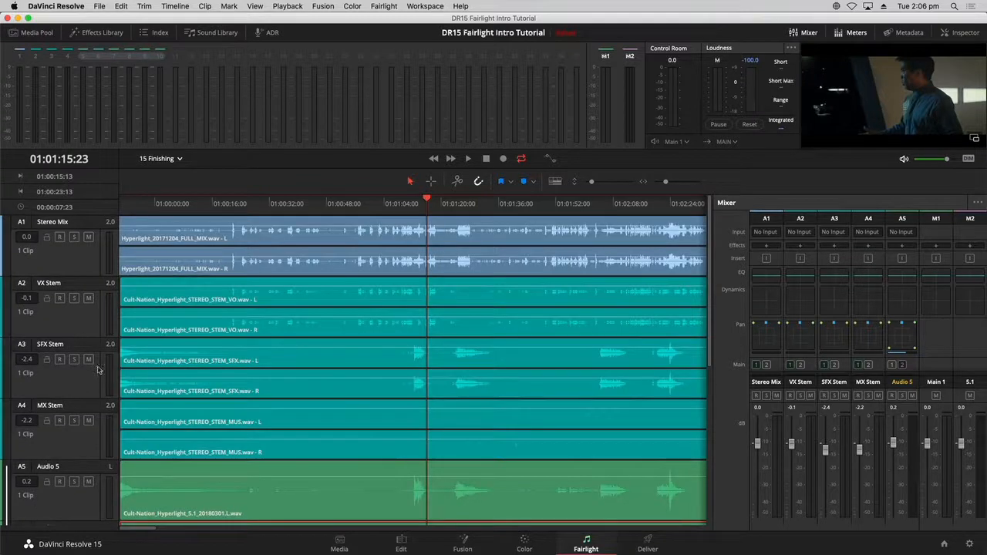
pyautogui.click(73, 299)
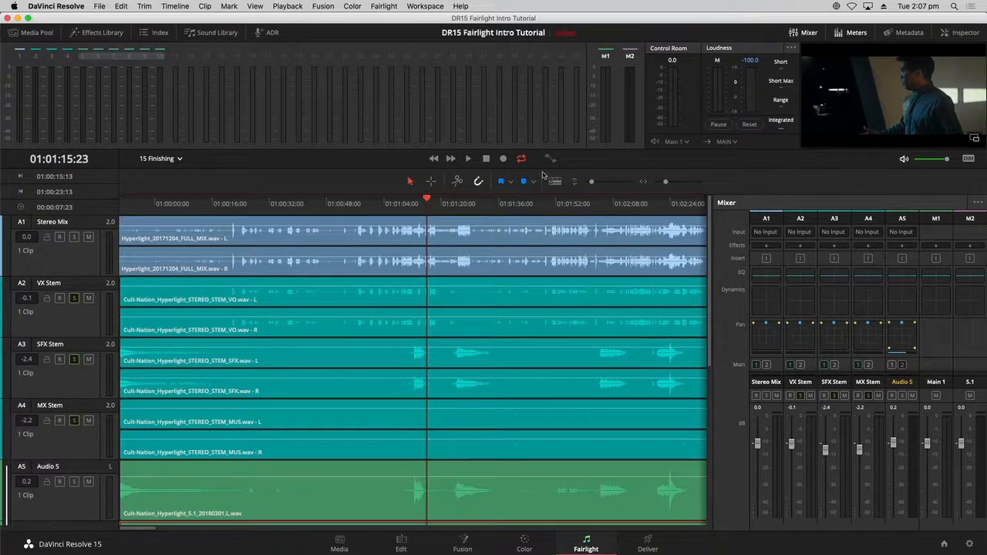
pyautogui.press('space')
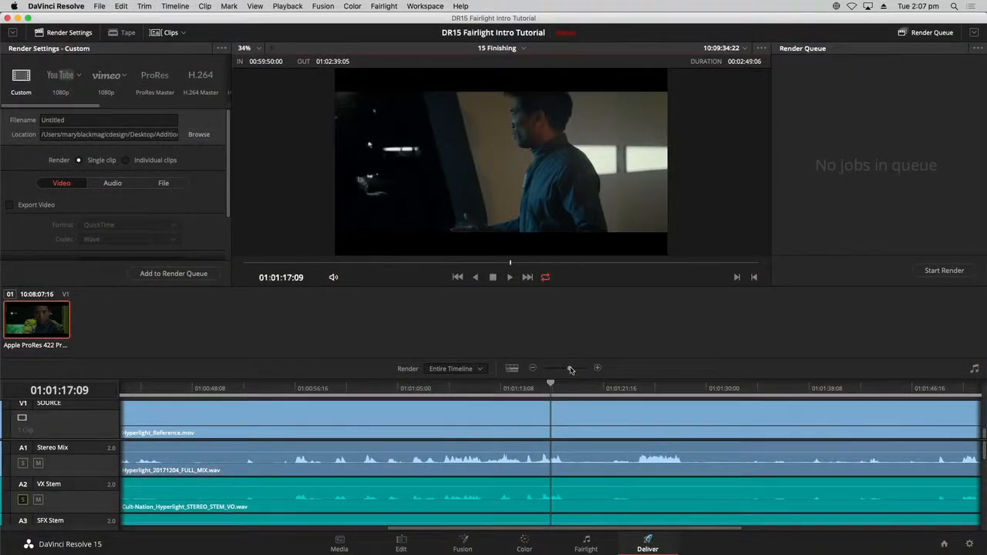
# - Choose the Audio Only render preset and show its Wave / Linear PCM audio settings
pyautogui.moveTo(571, 368); pyautogui.dragTo(563, 368)
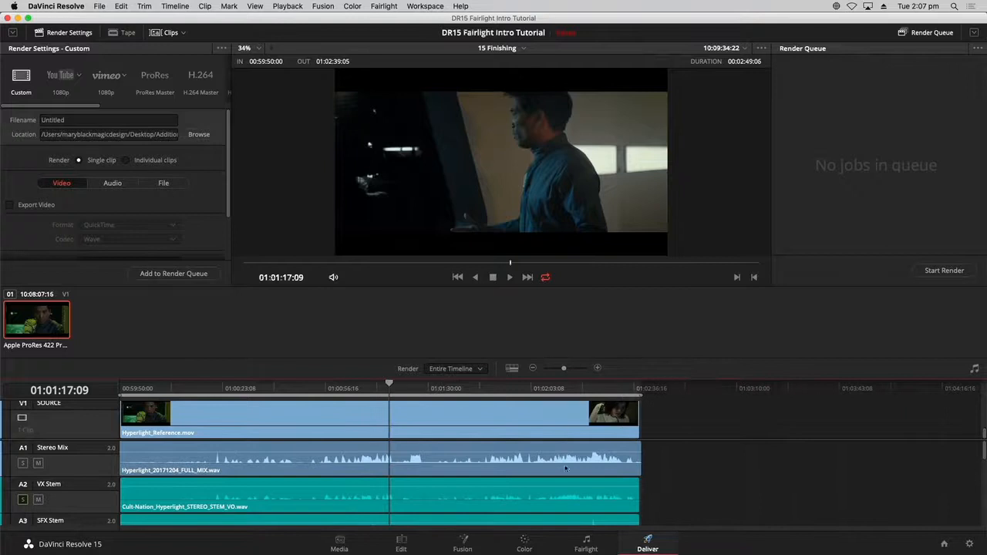
pyautogui.moveTo(984, 447)
pyautogui.mouseDown()
pyautogui.moveTo(983, 521)
pyautogui.moveTo(973, 431)
pyautogui.mouseUp()
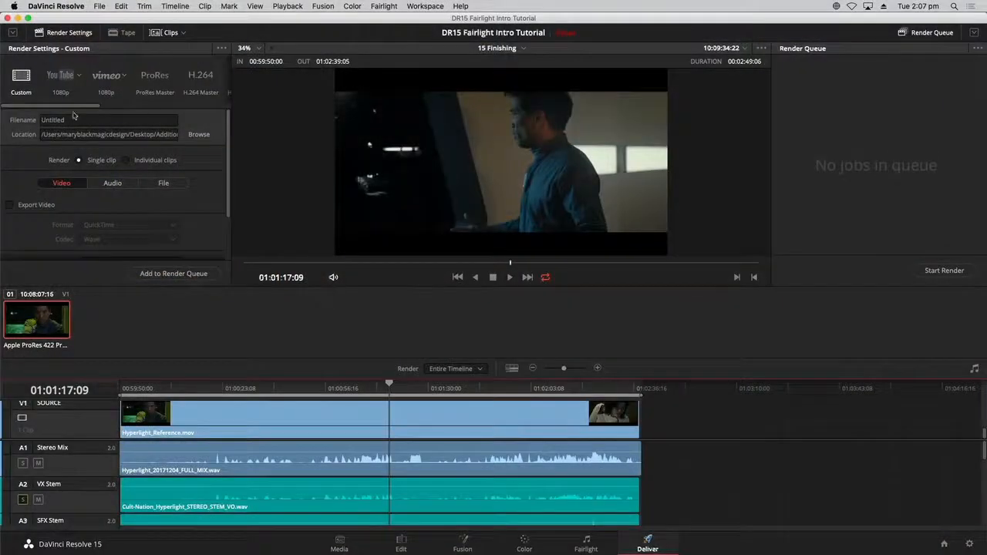
pyautogui.moveTo(61, 105); pyautogui.dragTo(214, 110)
pyautogui.click(208, 77)
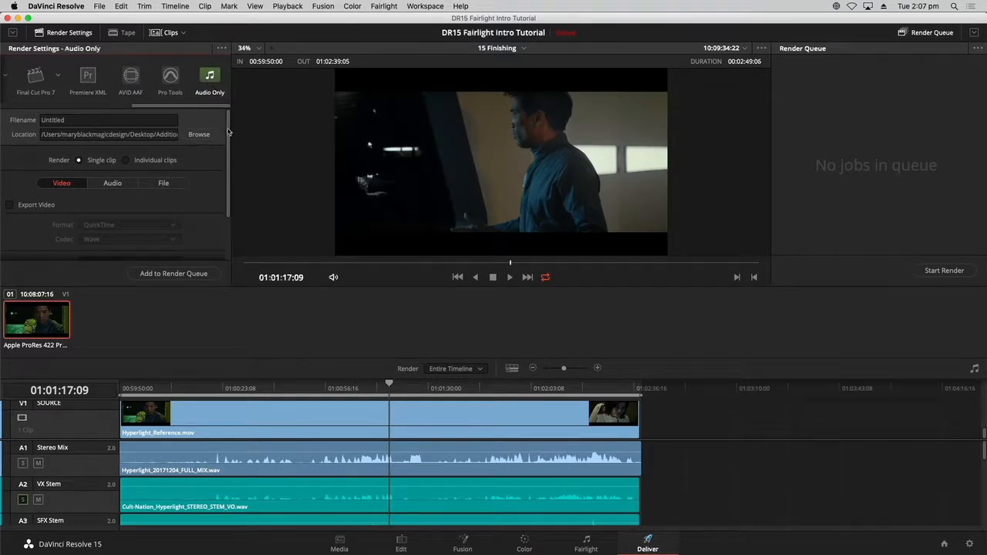
pyautogui.click(111, 178)
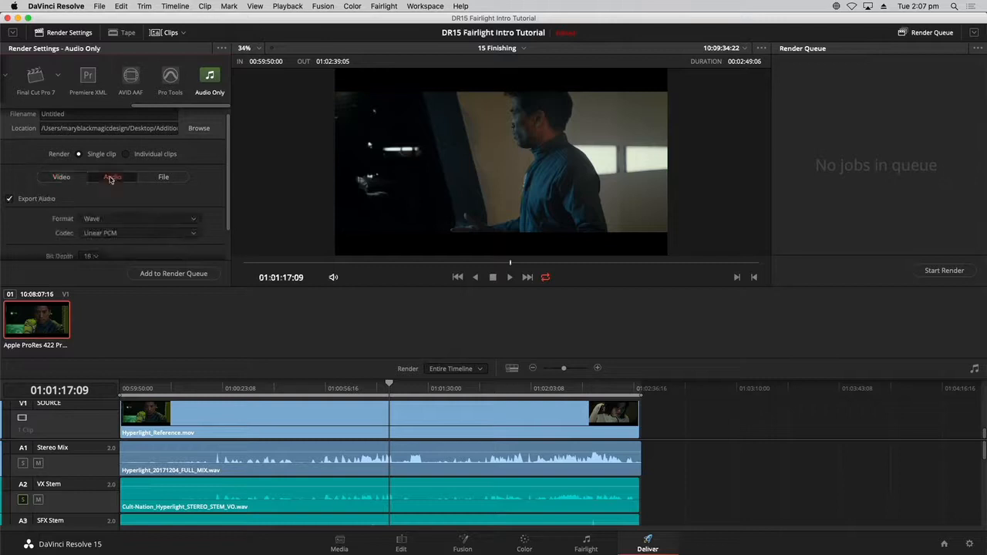
pyautogui.moveTo(226, 171); pyautogui.dragTo(226, 141)
# - Name the render 'Hyperlight mix 51'
pyautogui.moveTo(87, 122); pyautogui.dragTo(19, 122)
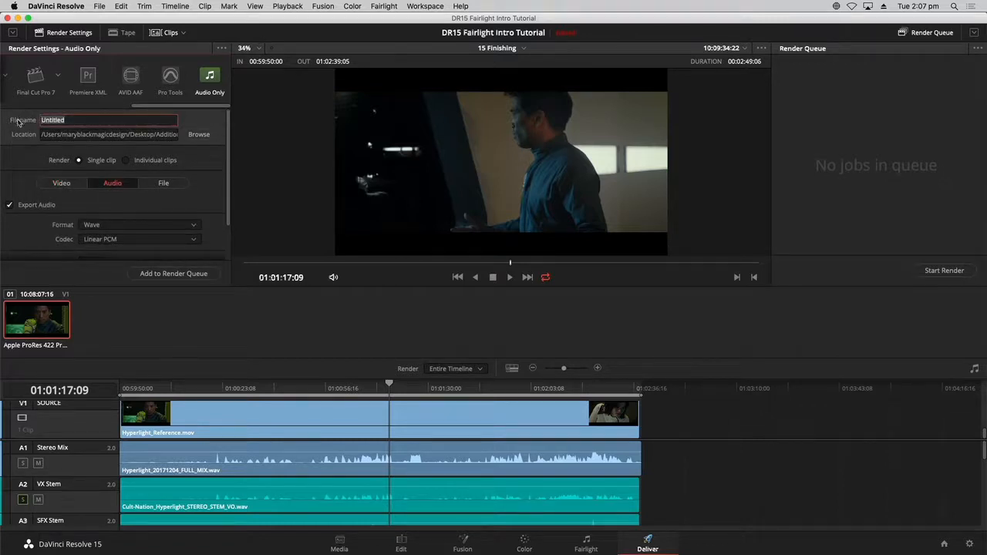
pyautogui.write('H')
pyautogui.write('yperlight mix 51')
pyautogui.click(132, 136)
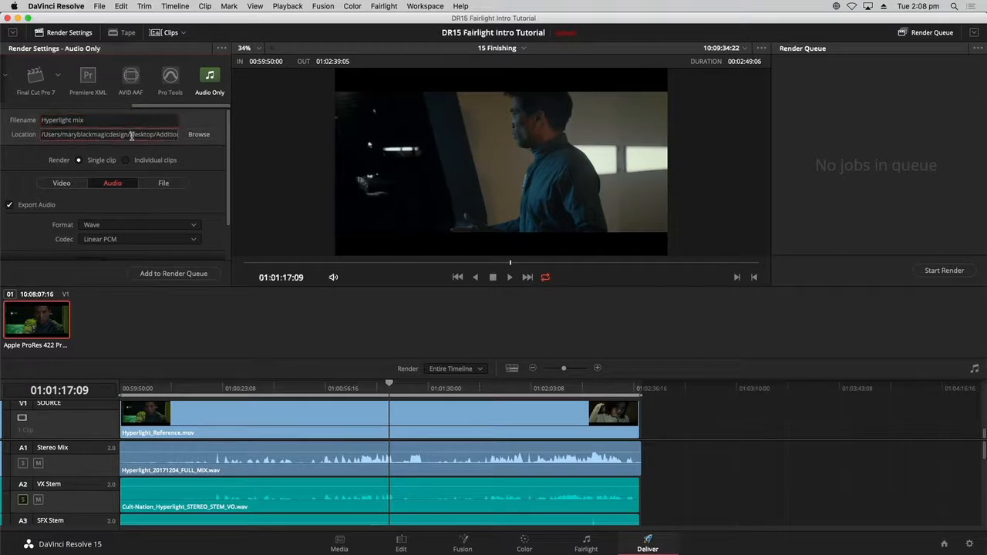
# - Set the render location to the Documents folder
pyautogui.click(198, 134)
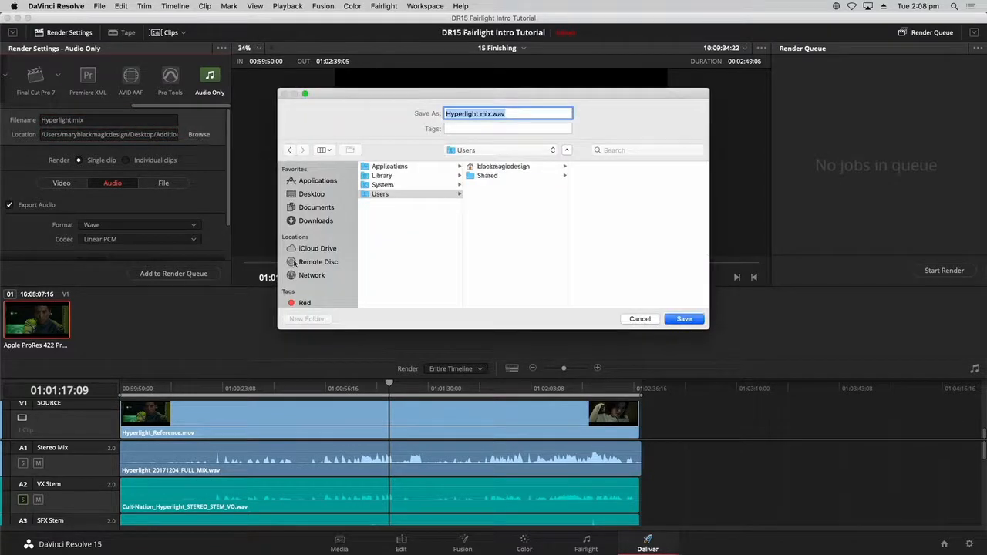
pyautogui.click(315, 208)
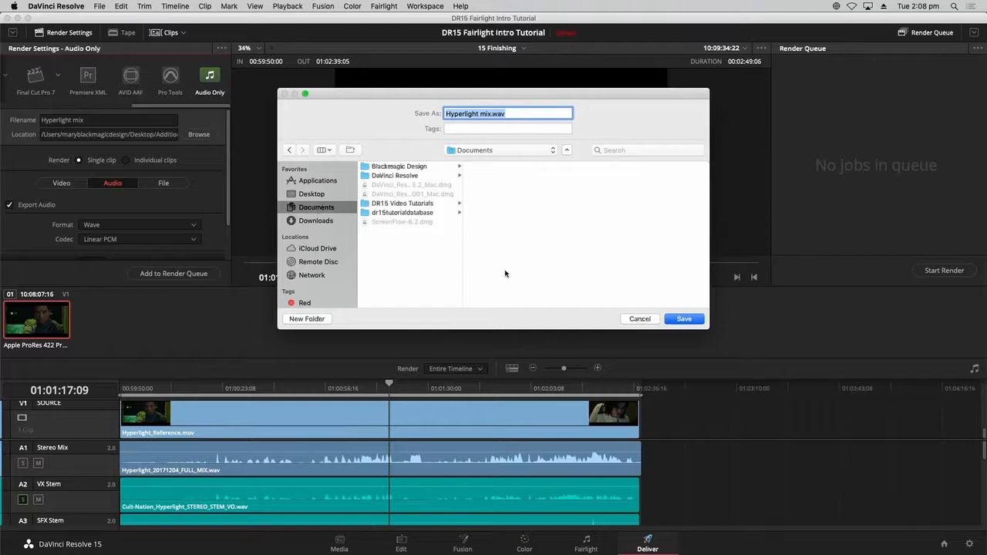
pyautogui.click(683, 319)
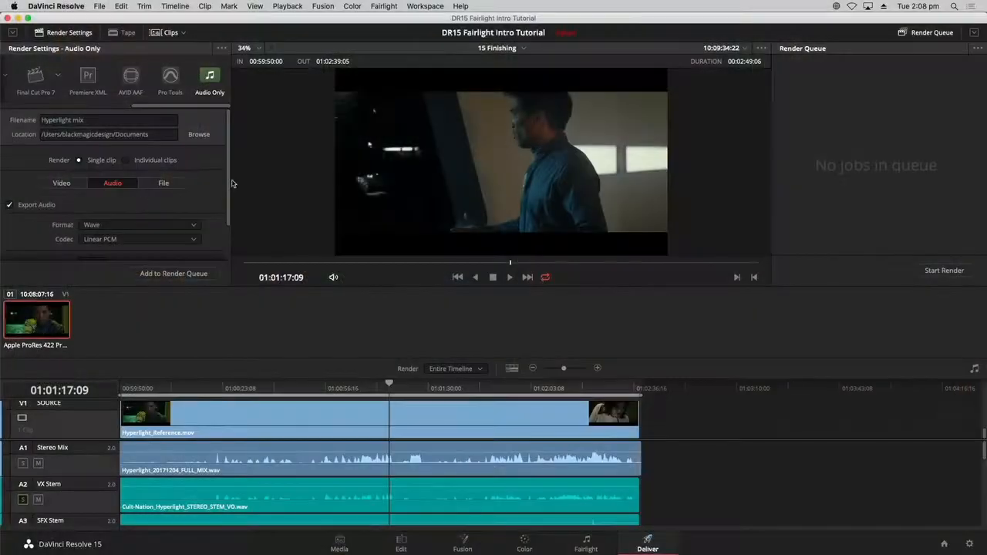
# - Add output tracks 2 and 3 after Main 1 (Stereo), setting Track 3 to Timeline Track
pyautogui.moveTo(230, 186); pyautogui.dragTo(231, 244)
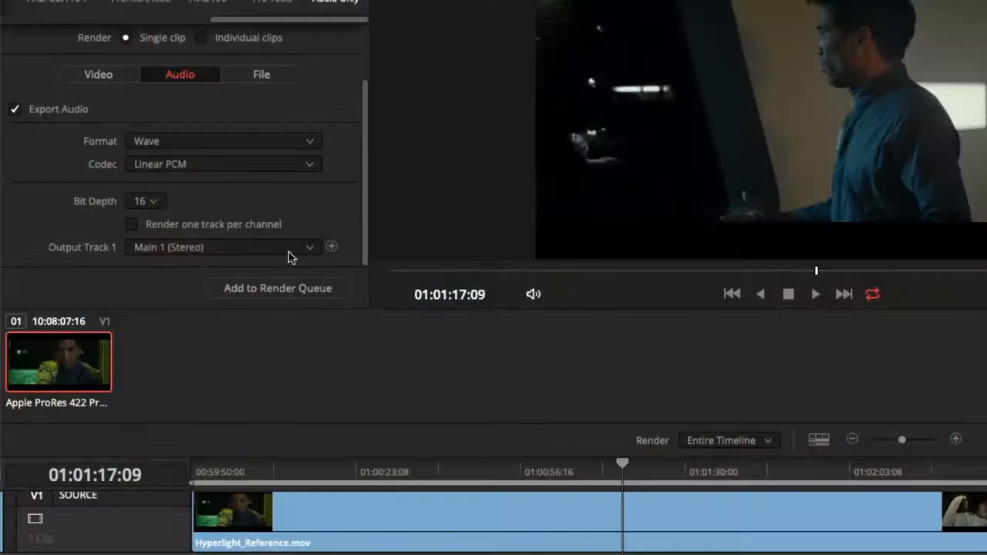
pyautogui.click(331, 246)
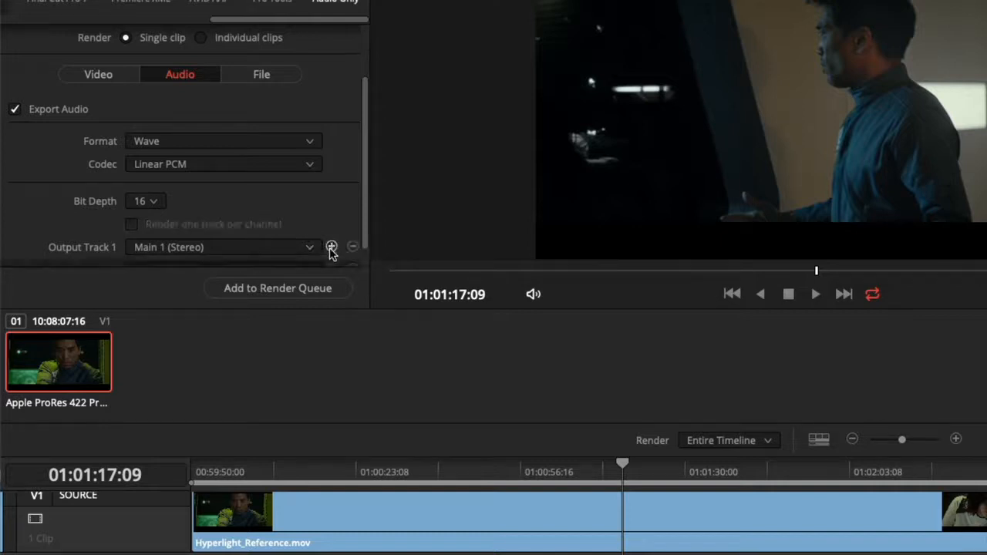
pyautogui.scroll(-1, 366, 246)
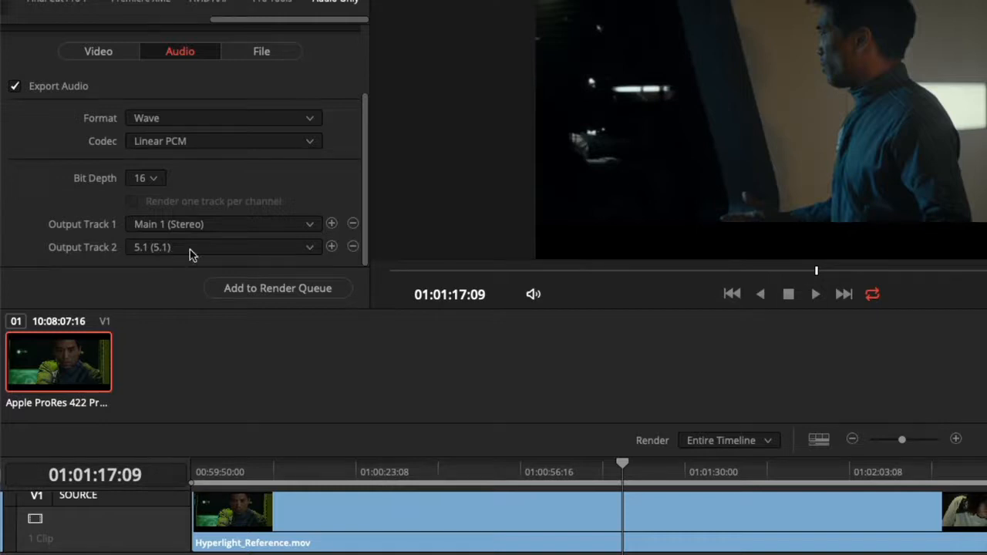
pyautogui.click(331, 246)
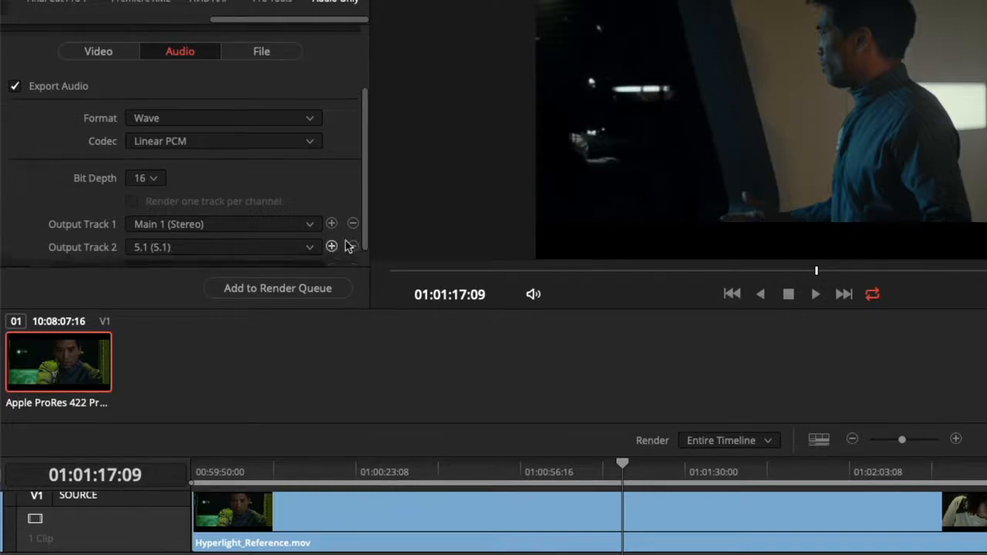
pyautogui.scroll(-1, 365, 239)
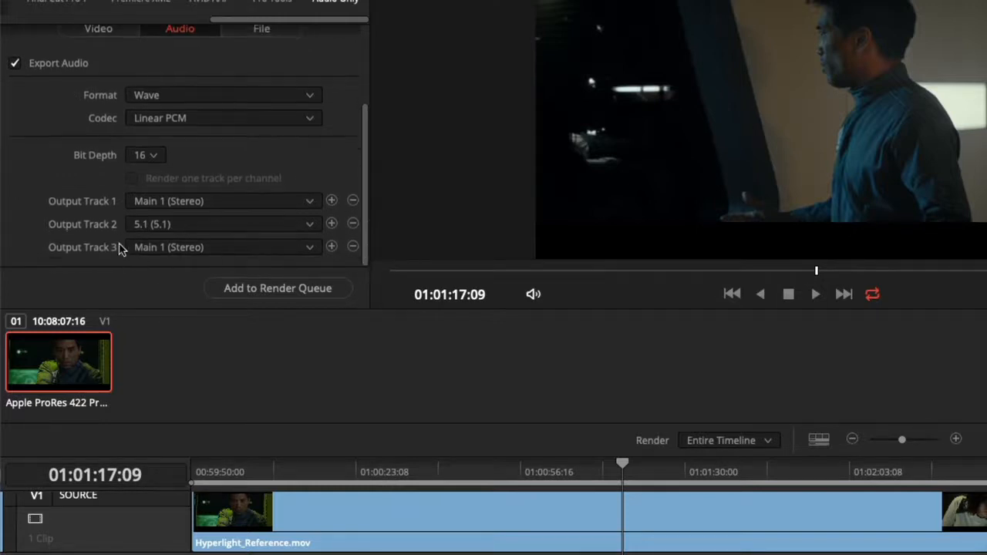
pyautogui.click(185, 248)
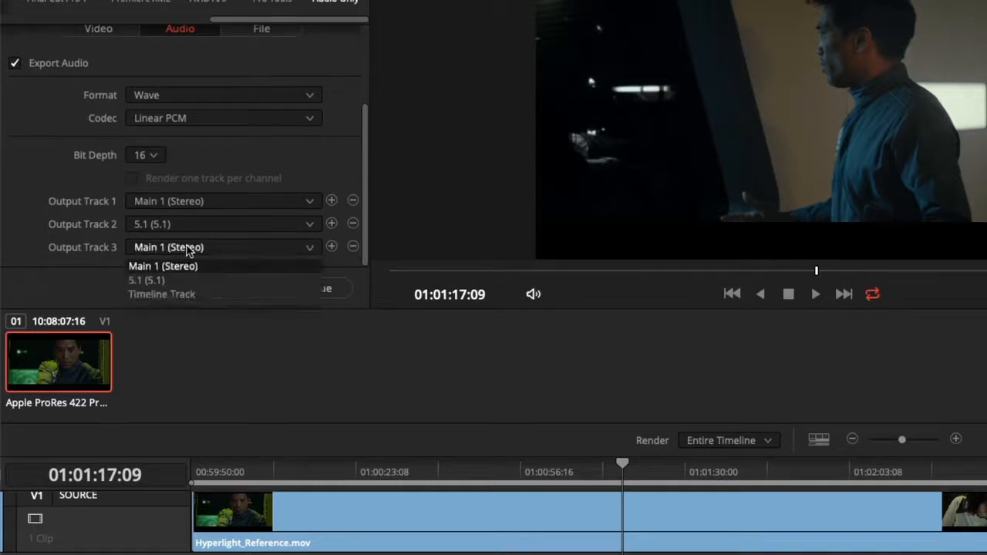
pyautogui.click(202, 296)
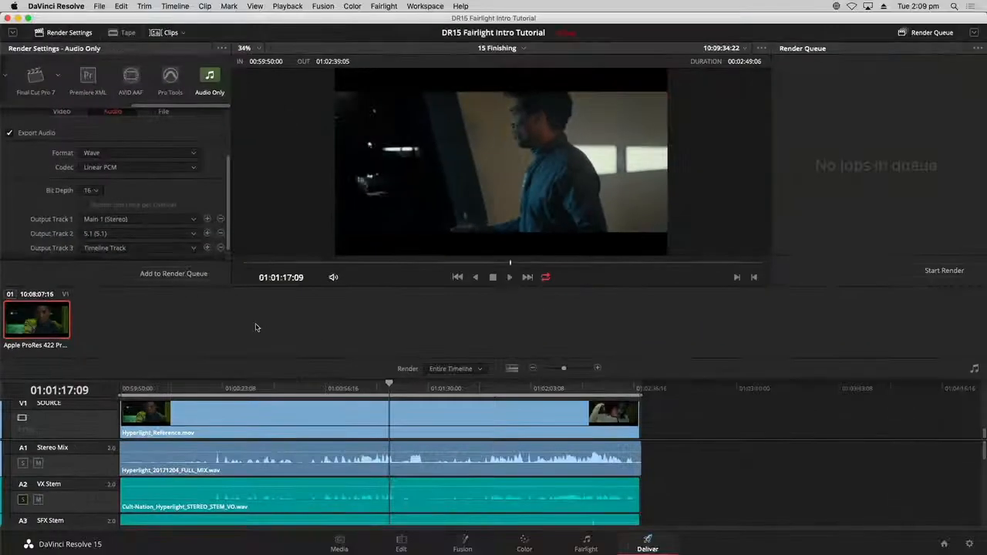
# - Switch from the Deliver page to the Fairlight page
pyautogui.click(586, 543)
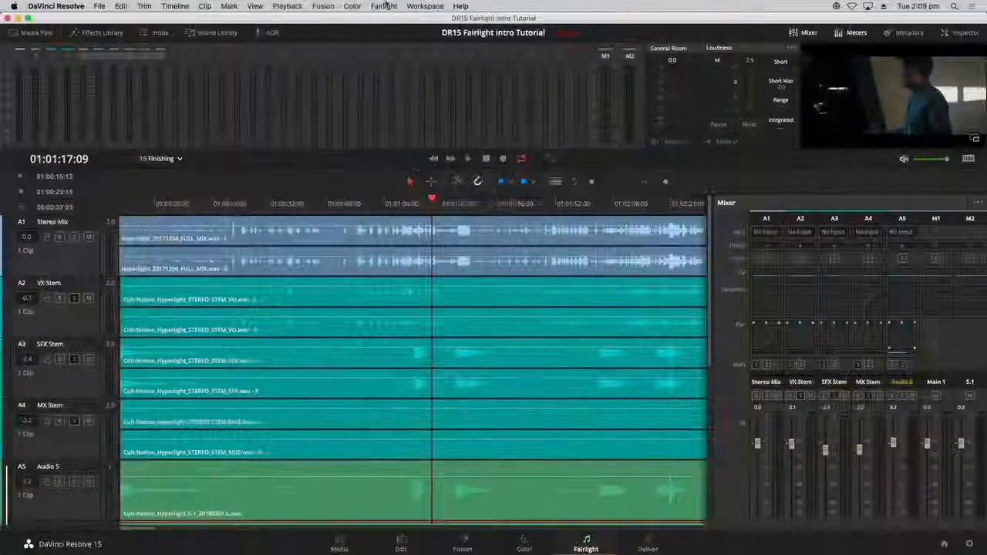
# - Unlink the Audio 5–10 link group into separate mono tracks via Fairlight > Link Group
pyautogui.click(383, 7)
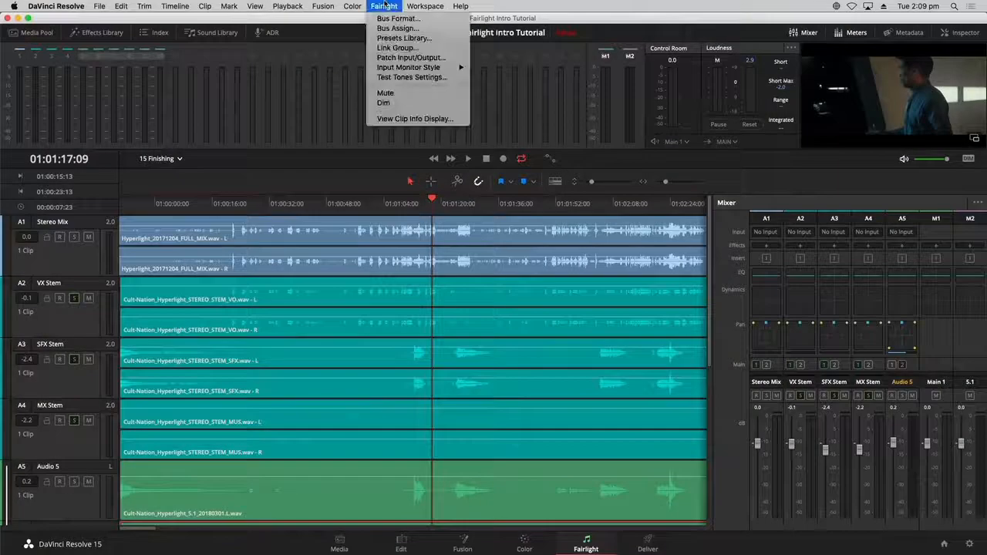
pyautogui.click(389, 48)
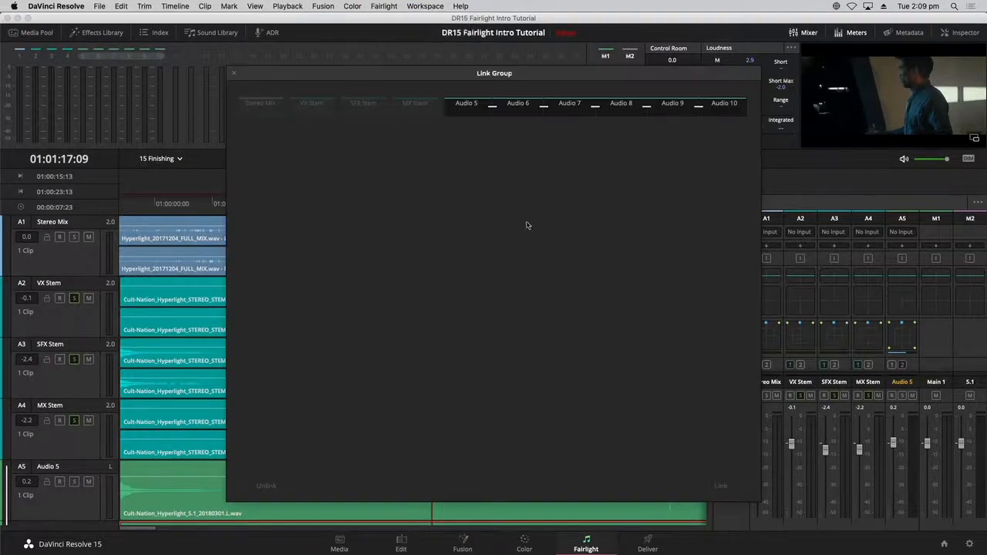
pyautogui.click(520, 108)
pyautogui.click(261, 486)
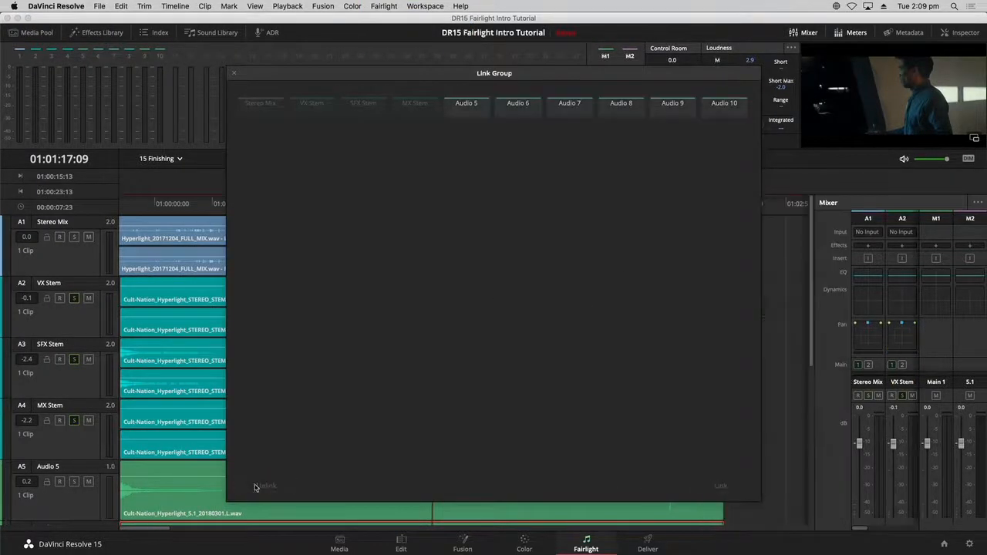
pyautogui.click(234, 74)
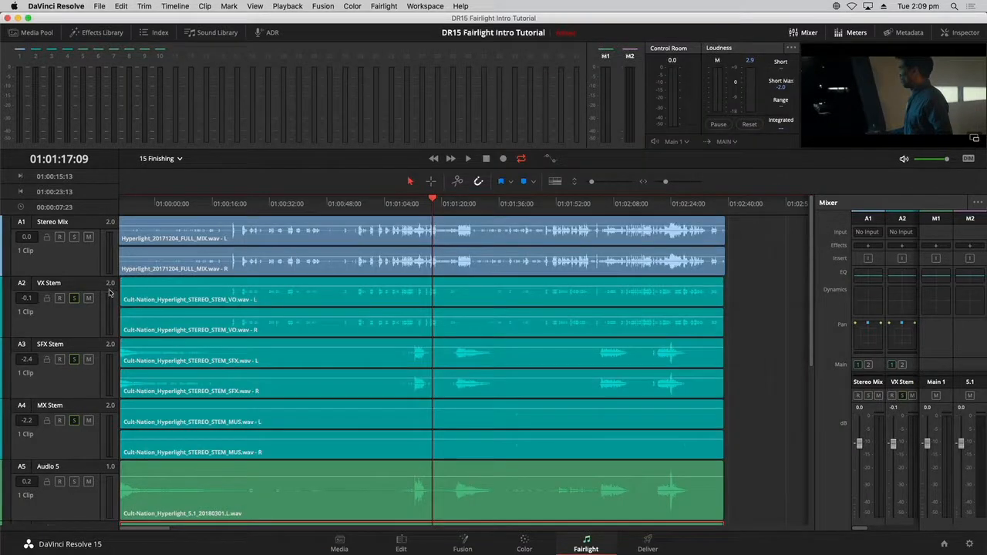
# - Widen the Mixer to show strips A1–A10, then return to the Deliver page
pyautogui.scroll(-5, 95, 496)
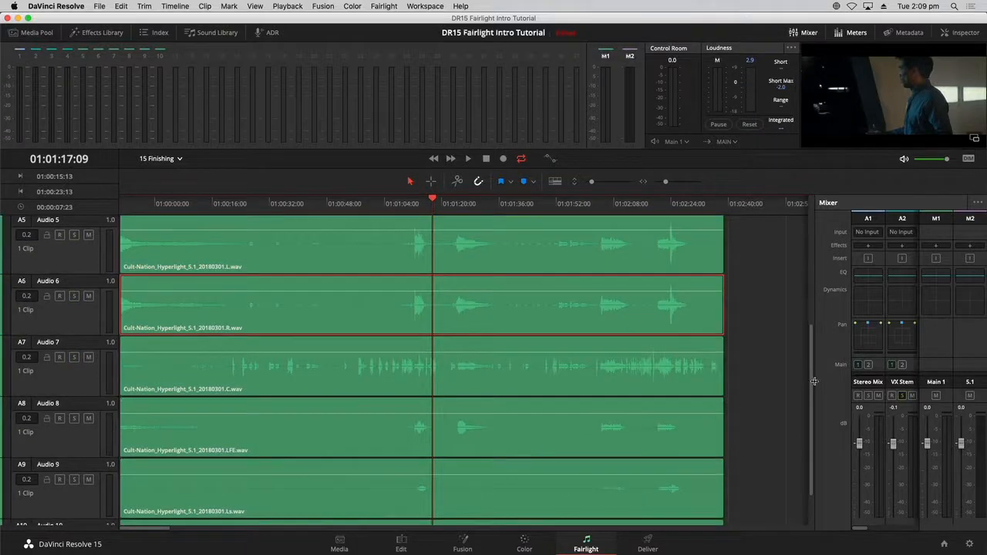
pyautogui.moveTo(814, 381); pyautogui.dragTo(542, 381)
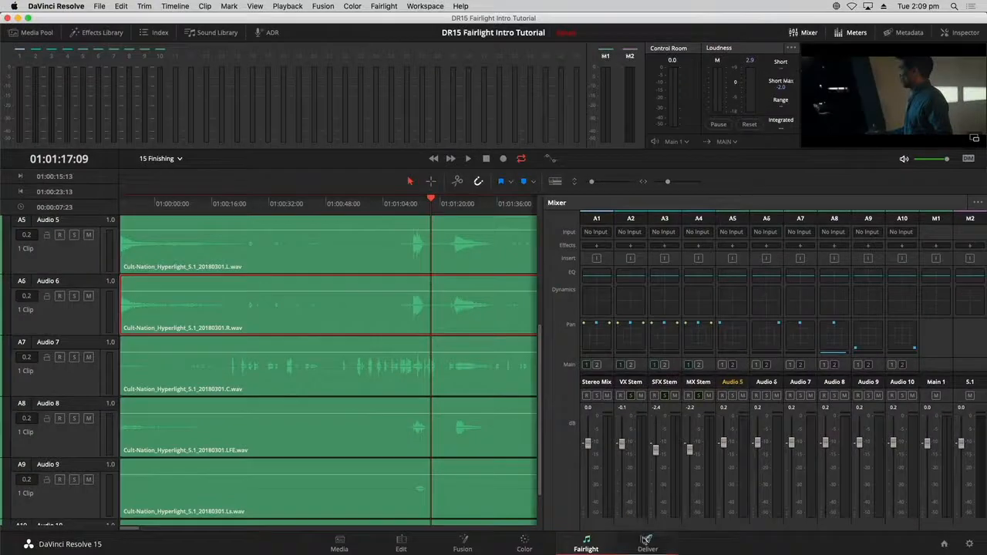
pyautogui.click(648, 541)
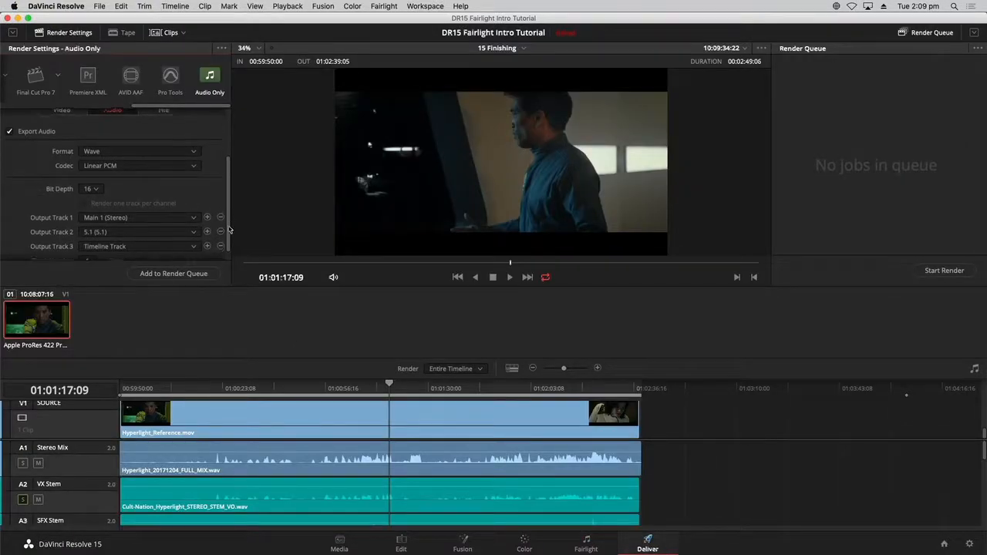
# - Remove the existing output tracks 3 and 4 from the audio render settings
pyautogui.scroll(-1, 226, 246)
pyautogui.click(138, 235)
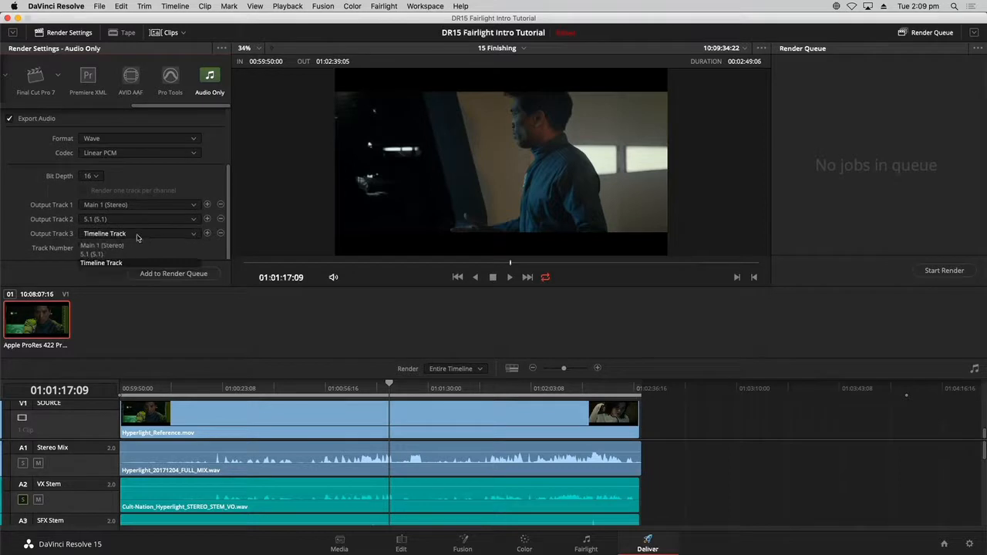
pyautogui.click(138, 237)
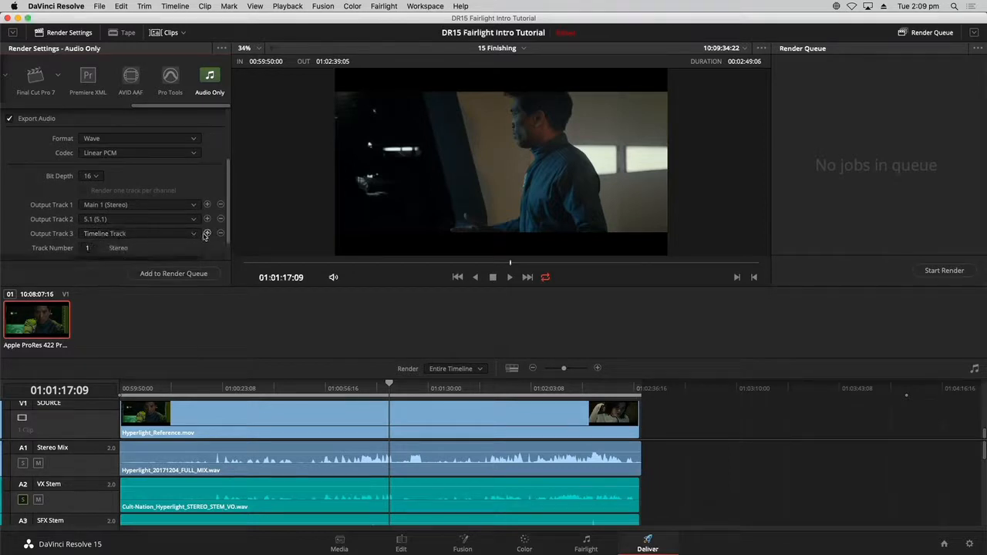
pyautogui.scroll(-2, 225, 260)
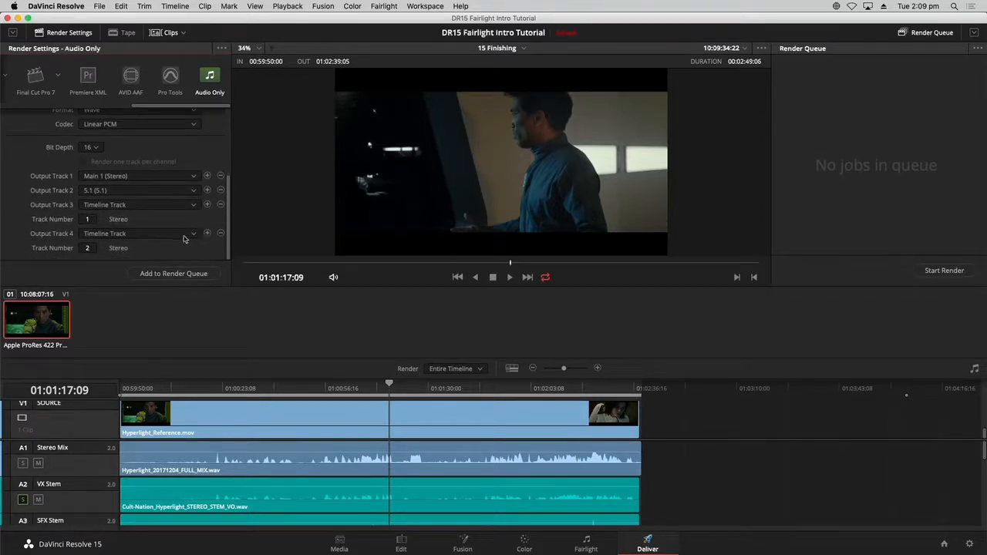
pyautogui.click(193, 234)
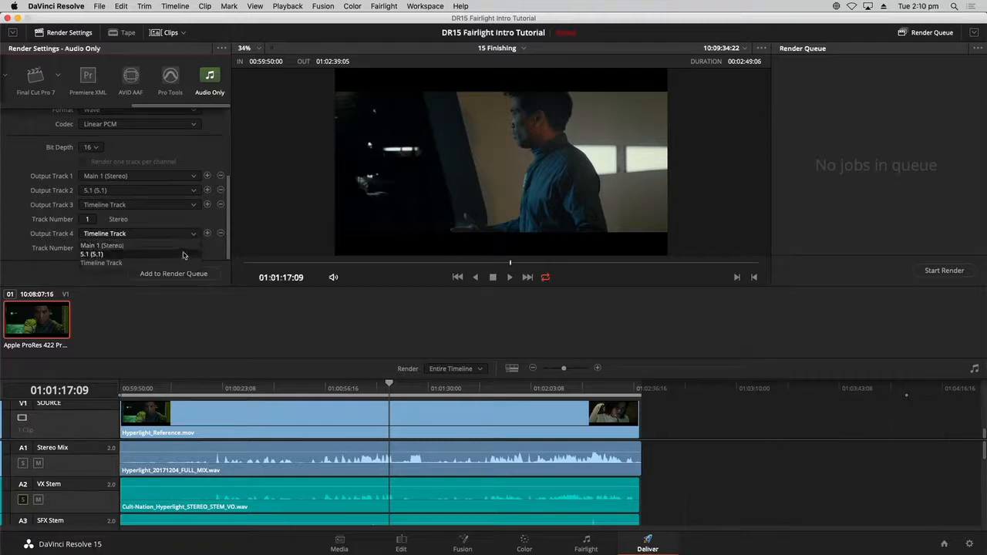
pyautogui.click(182, 263)
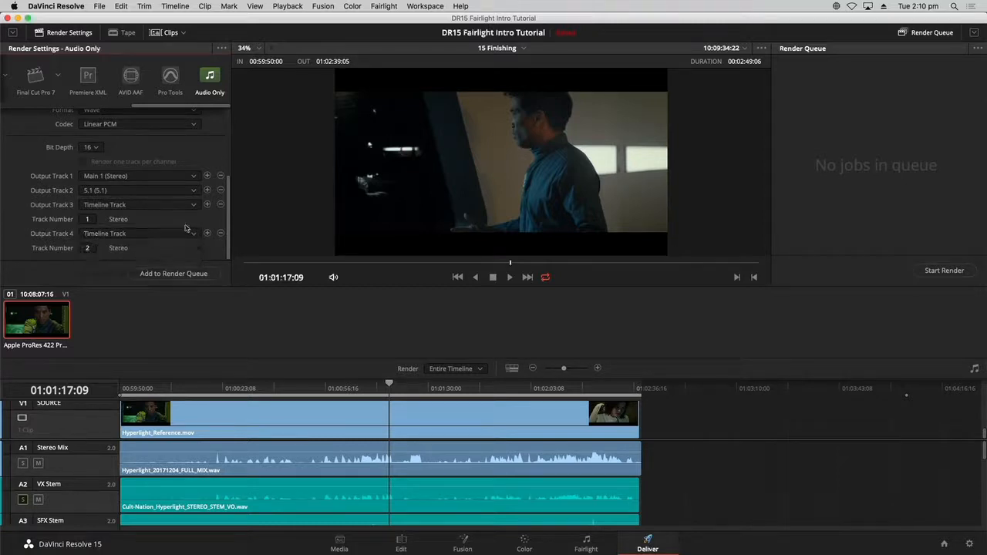
pyautogui.click(220, 234)
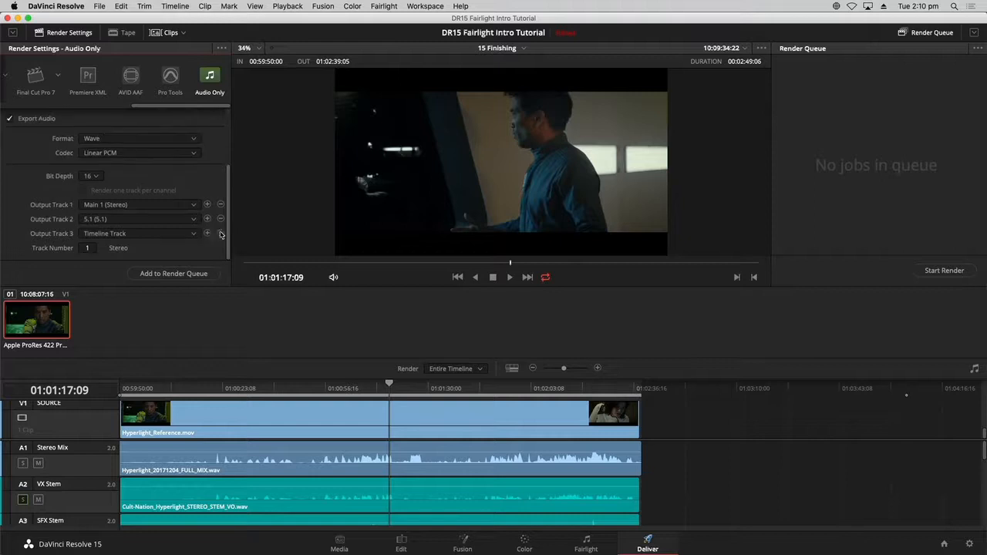
pyautogui.click(220, 234)
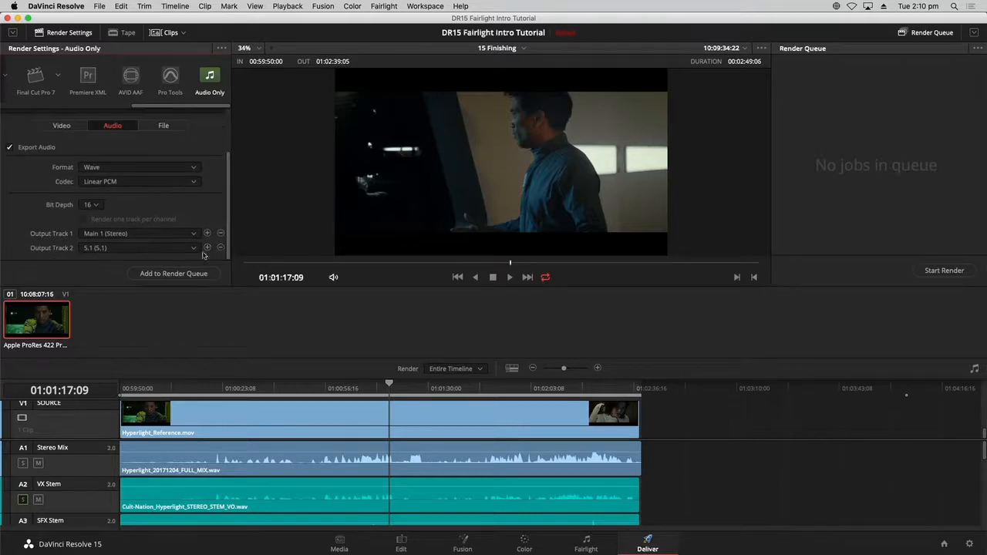
# - Add Output Track 3 as Timeline Track 6 and Output Track 4 from track 7, both mono
pyautogui.click(206, 248)
pyautogui.click(184, 250)
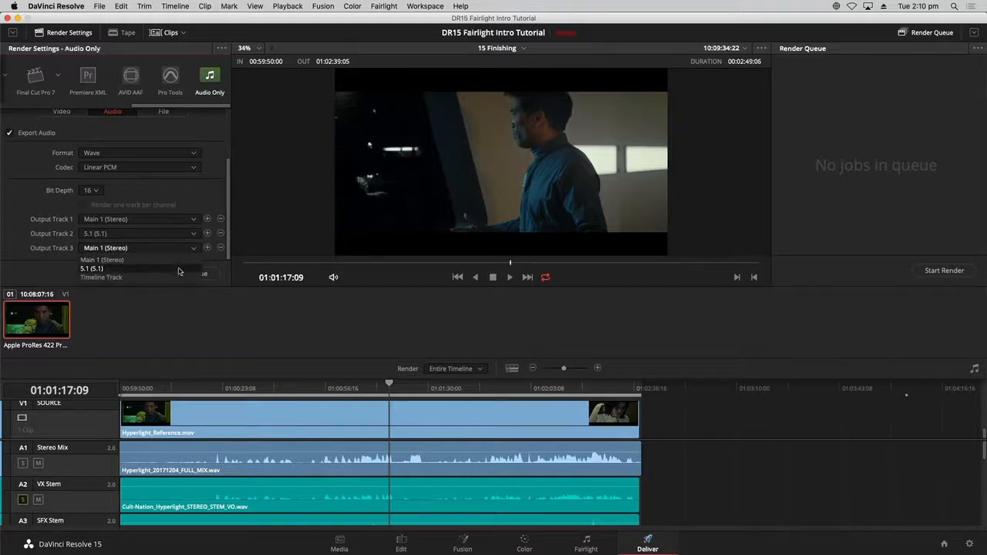
pyautogui.click(177, 276)
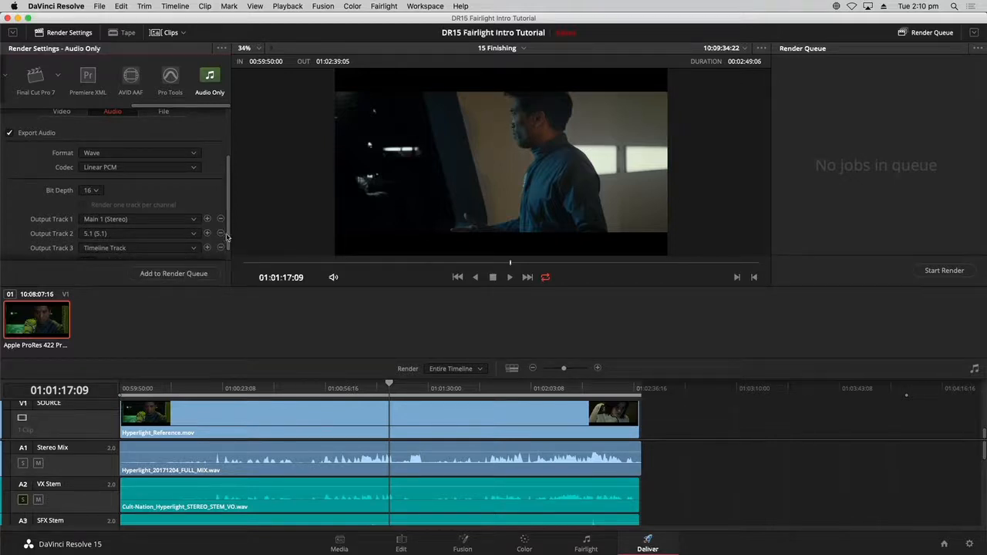
pyautogui.scroll(-1, 226, 237)
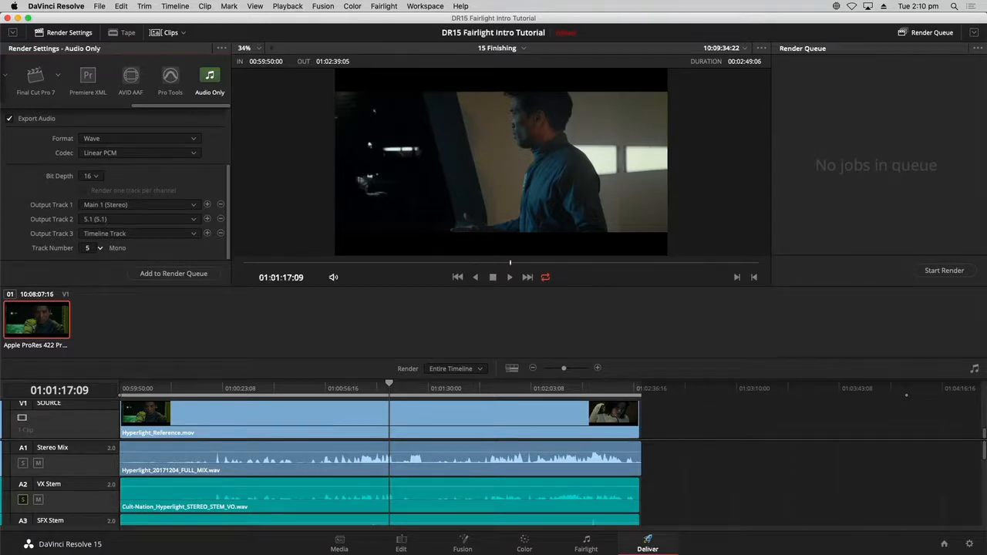
pyautogui.click(206, 234)
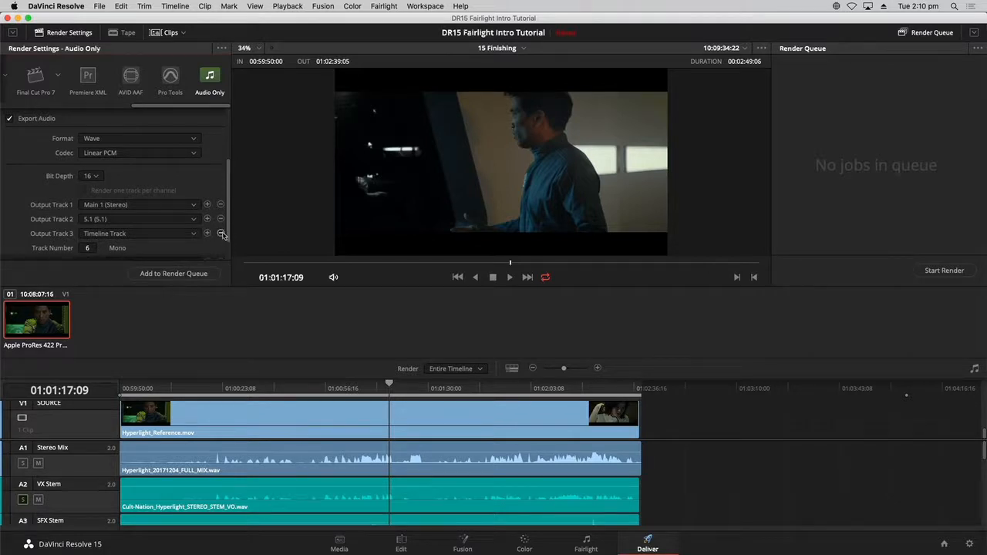
pyautogui.moveTo(229, 235); pyautogui.dragTo(229, 270)
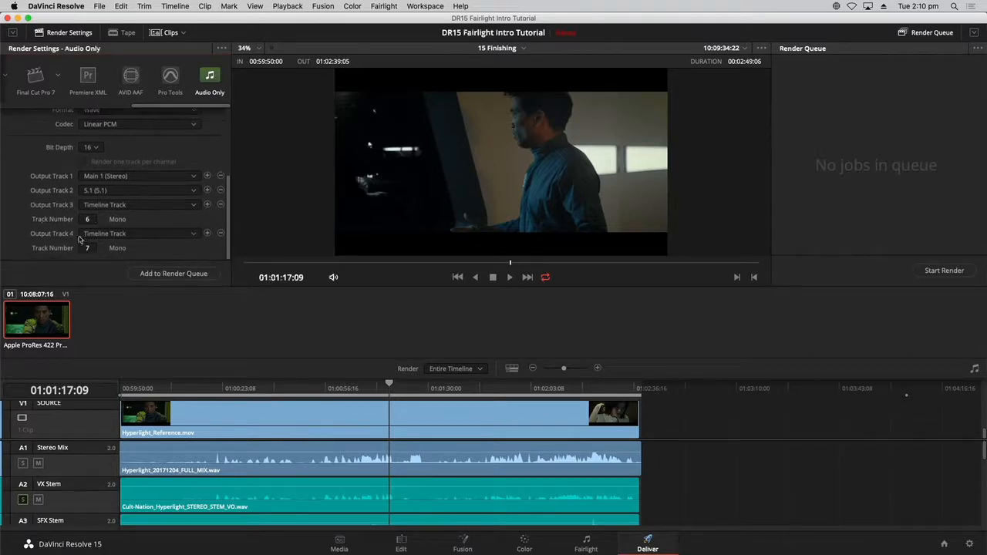